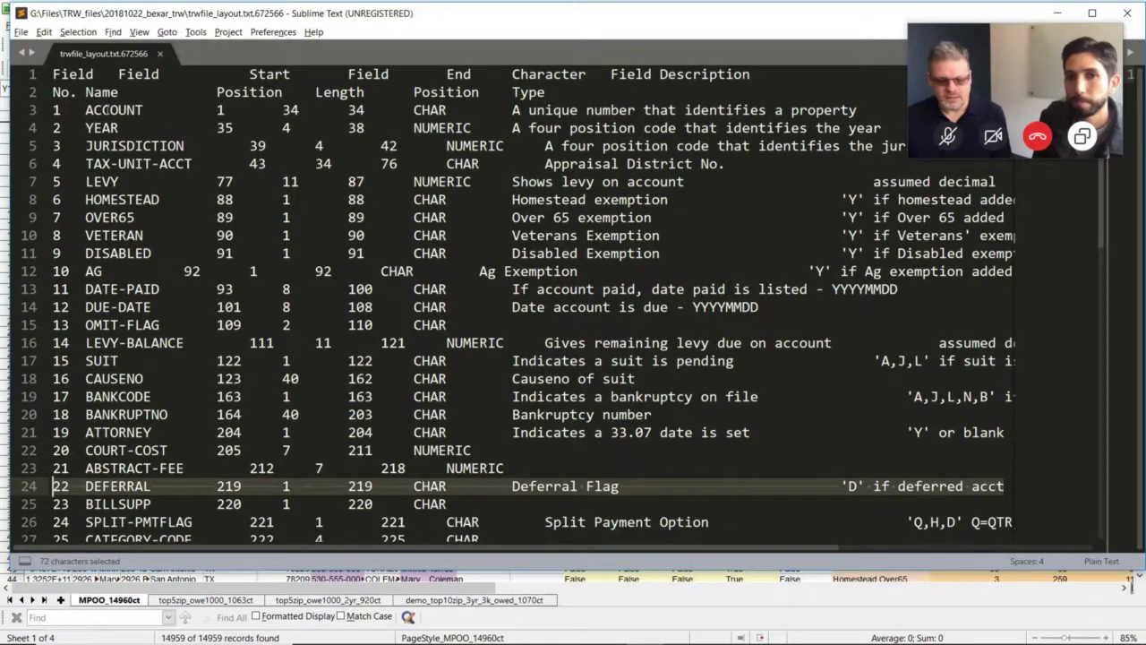
# Step: Examine the field names, positions, lengths, character types and descriptions in the trwfile_layout file
pyautogui.moveTo(112, 109); pyautogui.dragTo(134, 152)
pyautogui.click(151, 180)
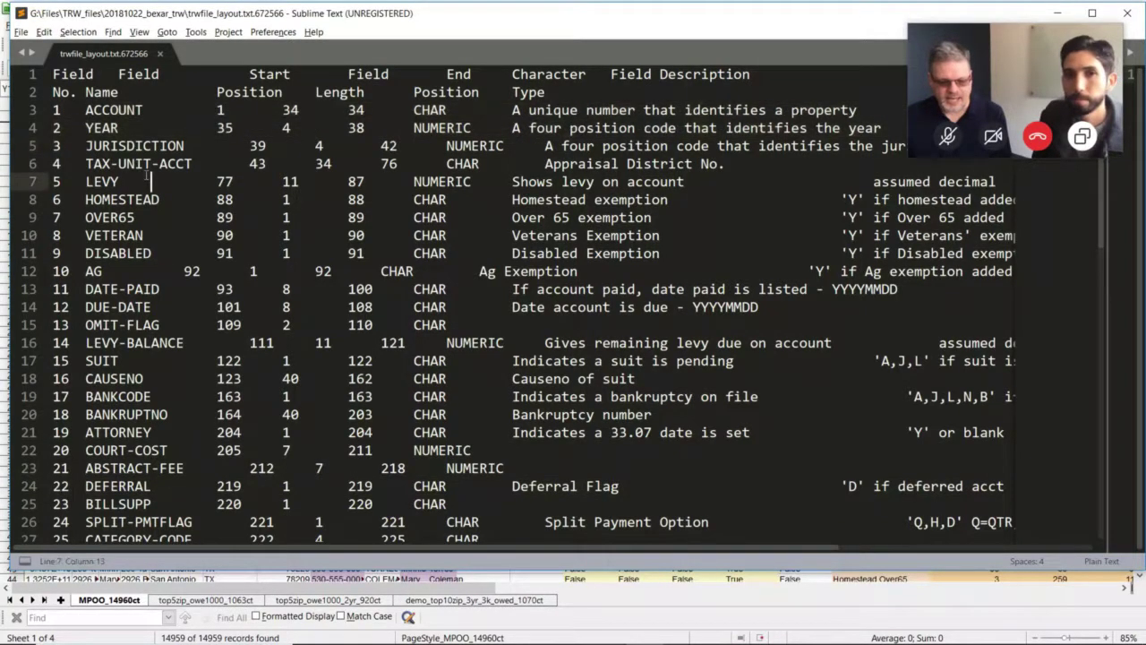
pyautogui.moveTo(217, 109); pyautogui.dragTo(468, 110)
pyautogui.click(468, 127)
pyautogui.click(445, 145)
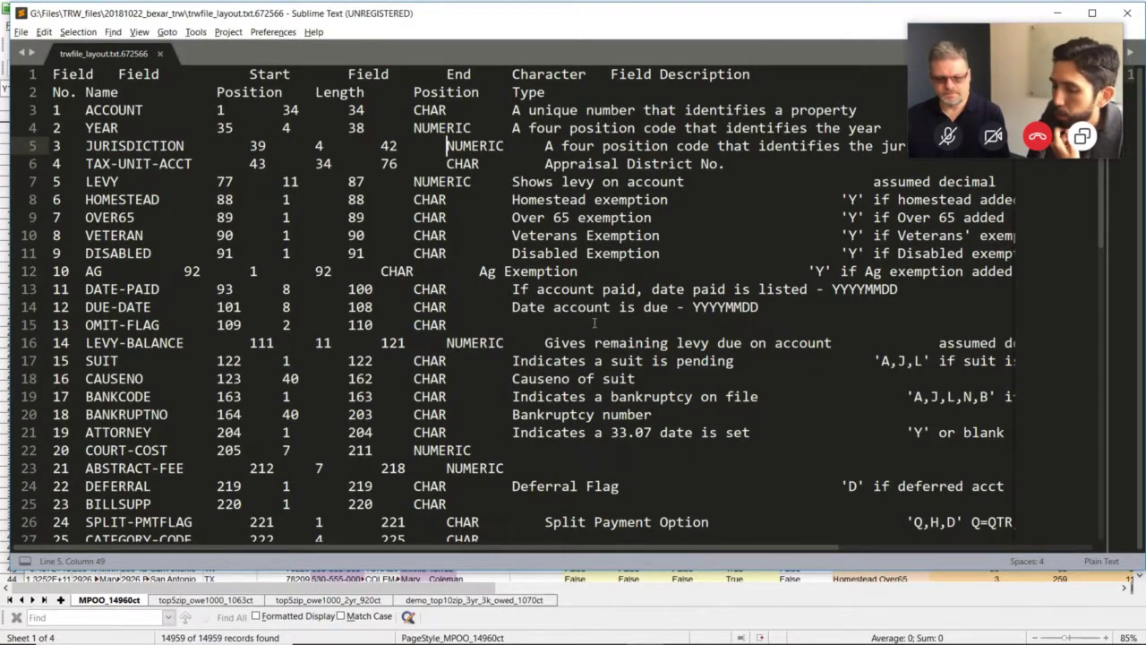
pyautogui.scroll(-6, 594, 323)
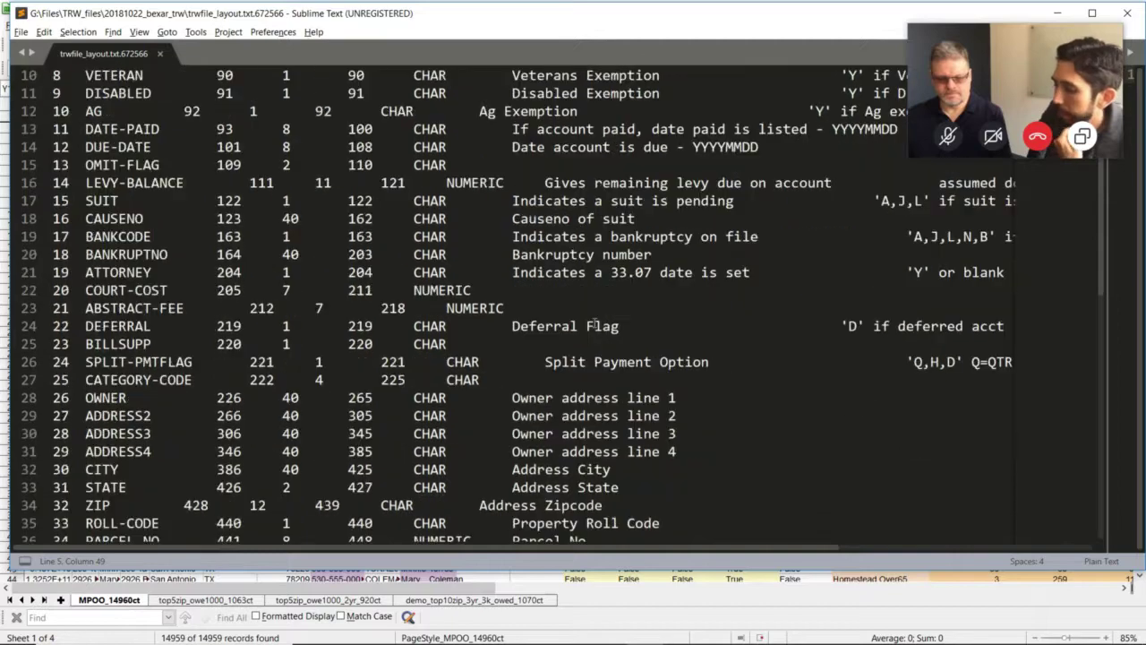
pyautogui.scroll(5, 594, 325)
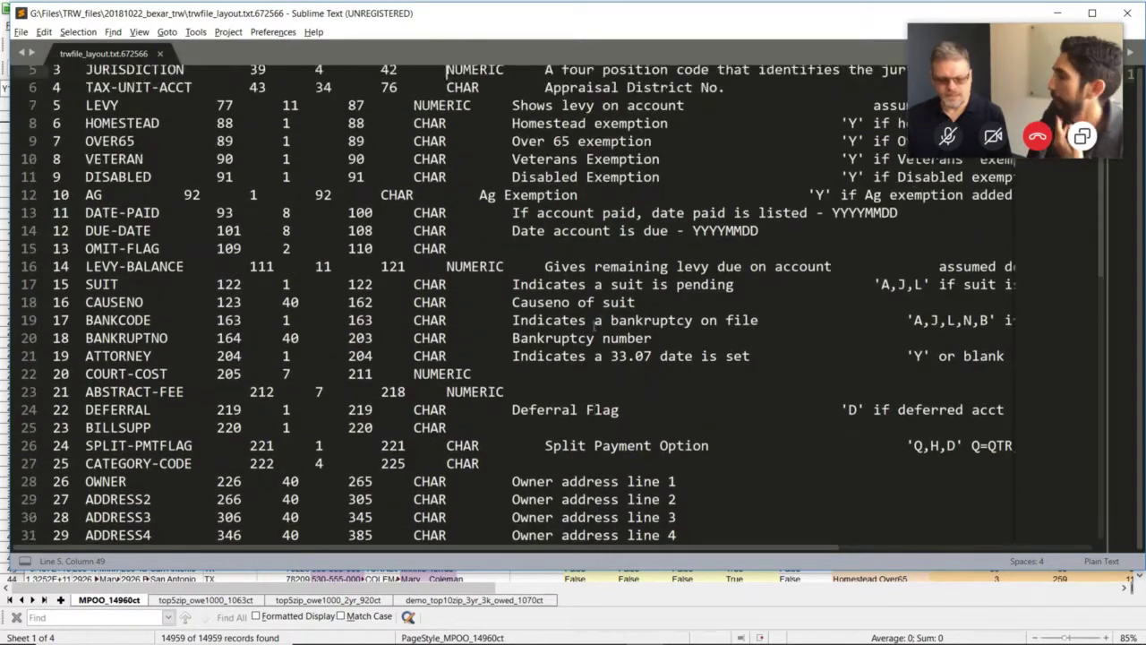
pyautogui.scroll(-4, 594, 327)
pyautogui.scroll(5, 594, 325)
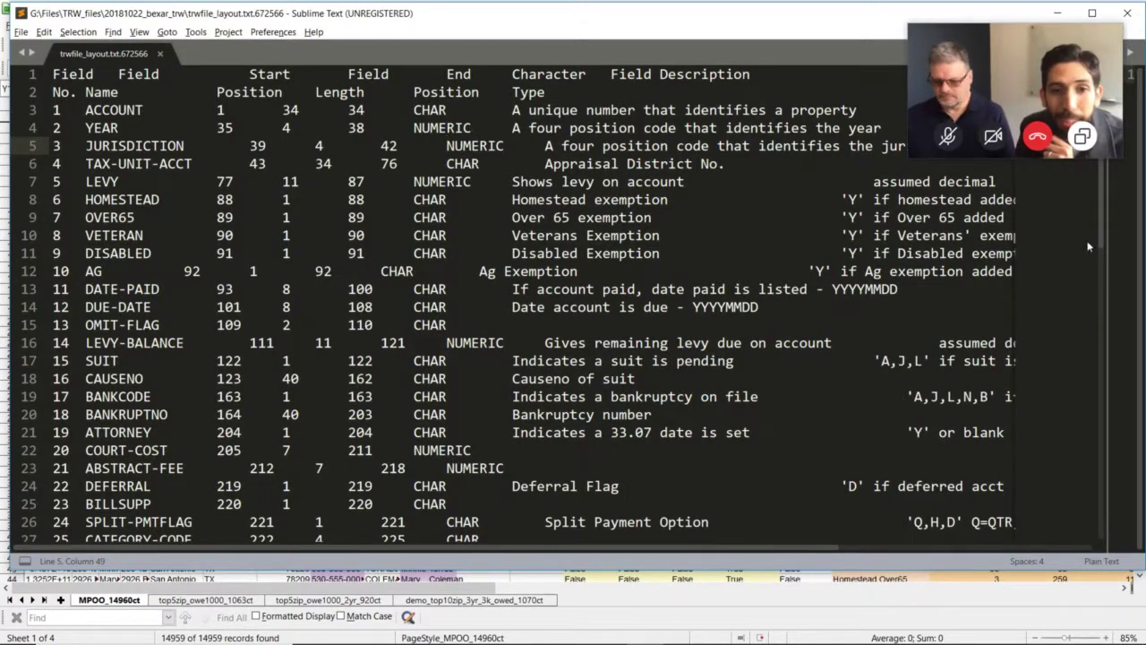
pyautogui.scroll(-1, 1103, 236)
pyautogui.moveTo(1103, 237)
pyautogui.mouseDown()
pyautogui.moveTo(1115, 383)
pyautogui.moveTo(1104, 218)
pyautogui.moveTo(1105, 355)
pyautogui.moveTo(1103, 229)
pyautogui.mouseUp()
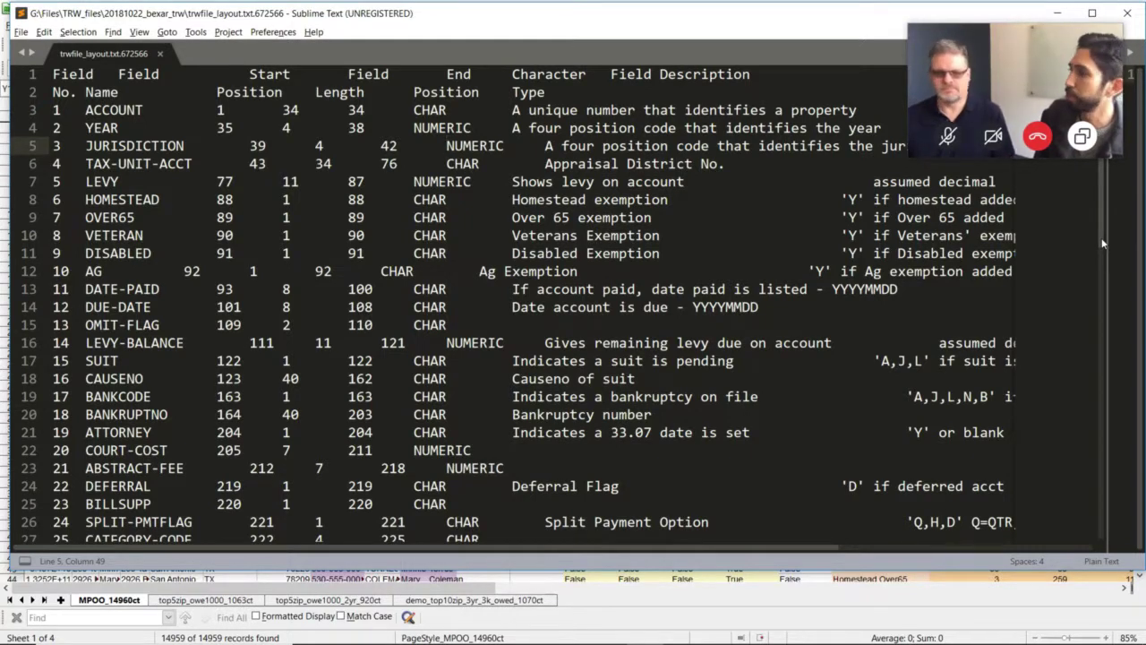
pyautogui.scroll(-2, 1102, 241)
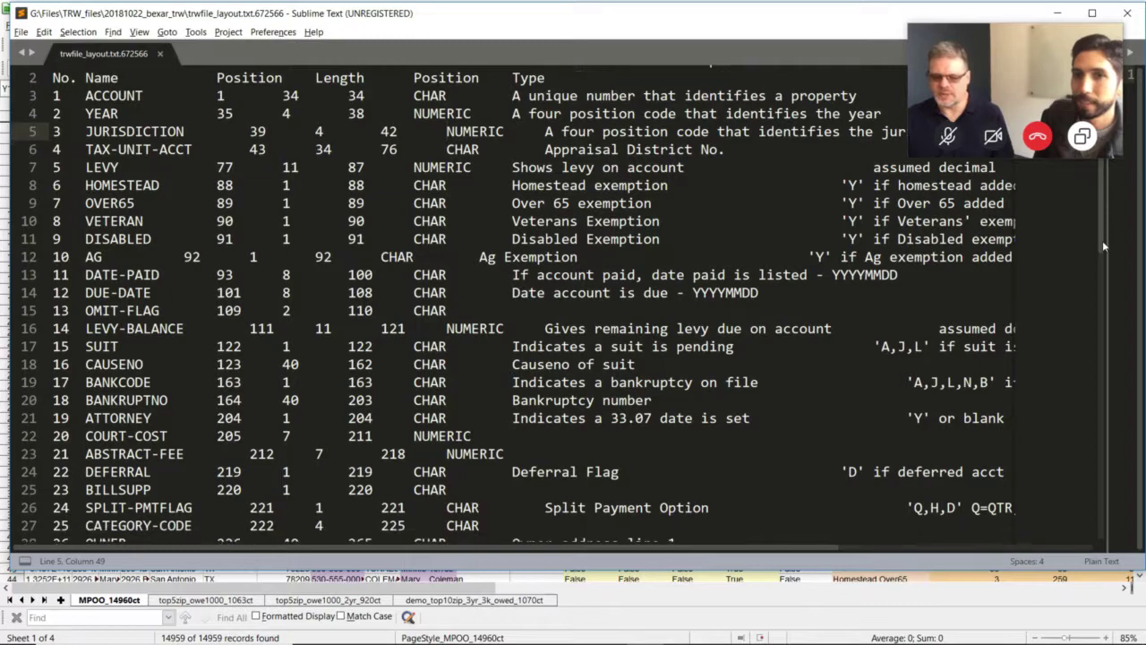
pyautogui.scroll(-5, 1100, 305)
pyautogui.scroll(6, 1103, 367)
pyautogui.scroll(1, 1047, 258)
# Step: Switch to the LibreOffice Calc workbook and sort the MPOO_14960ct sheet by total_years_late in descending order
pyautogui.hotkey('alt', 'Tab')
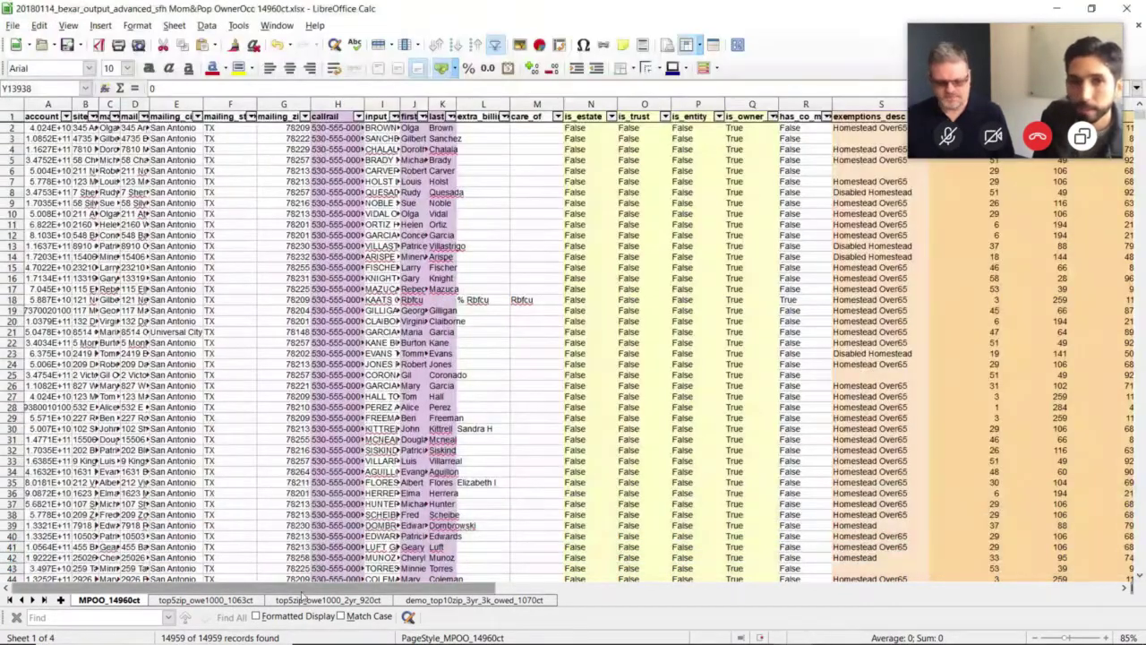
pyautogui.moveTo(301, 589); pyautogui.dragTo(842, 582)
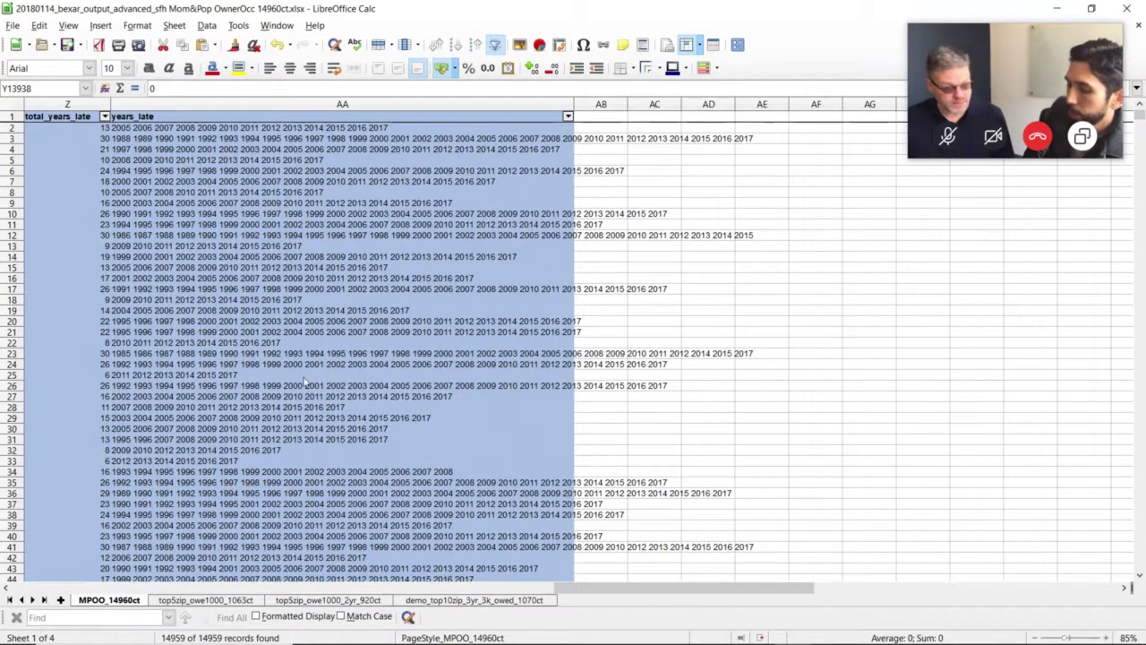
pyautogui.click(105, 117)
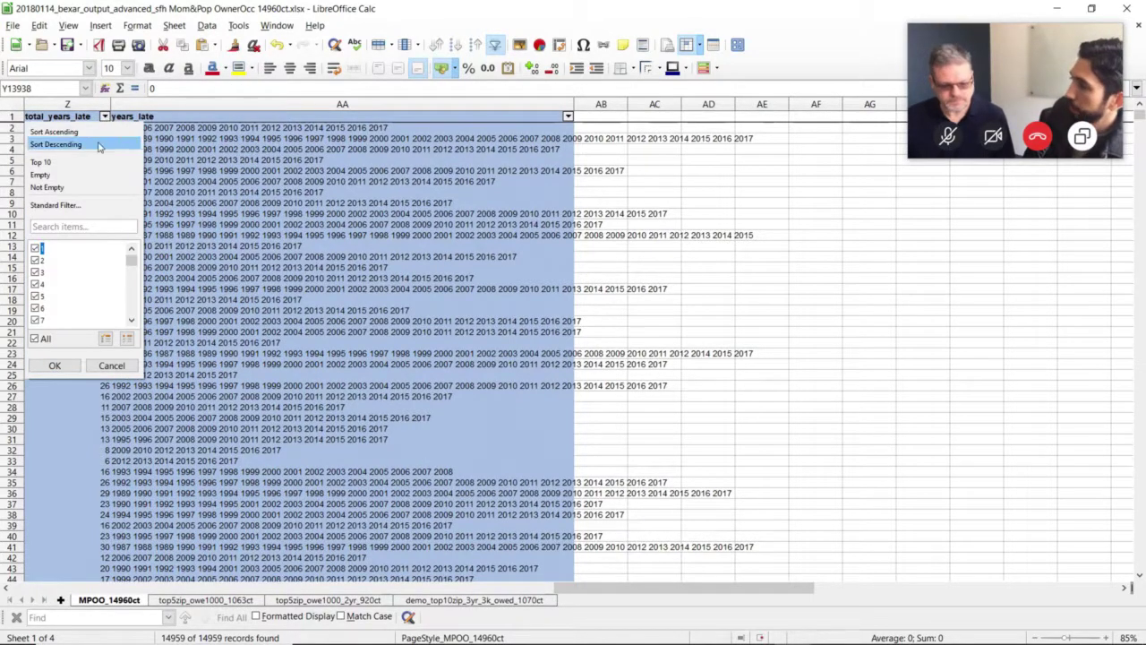
pyautogui.click(102, 141)
# Step: Widen the years_late column to fit its longest year lists and inspect the records with the most late years
pyautogui.moveTo(574, 104); pyautogui.dragTo(919, 142)
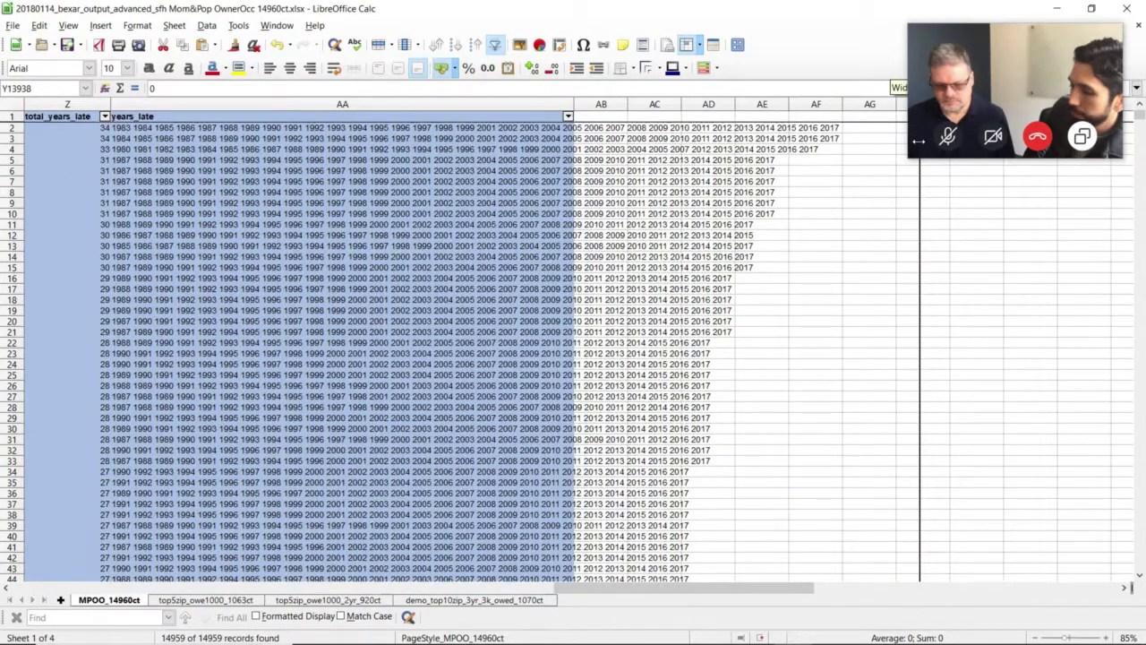
pyautogui.moveTo(919, 142); pyautogui.dragTo(876, 143)
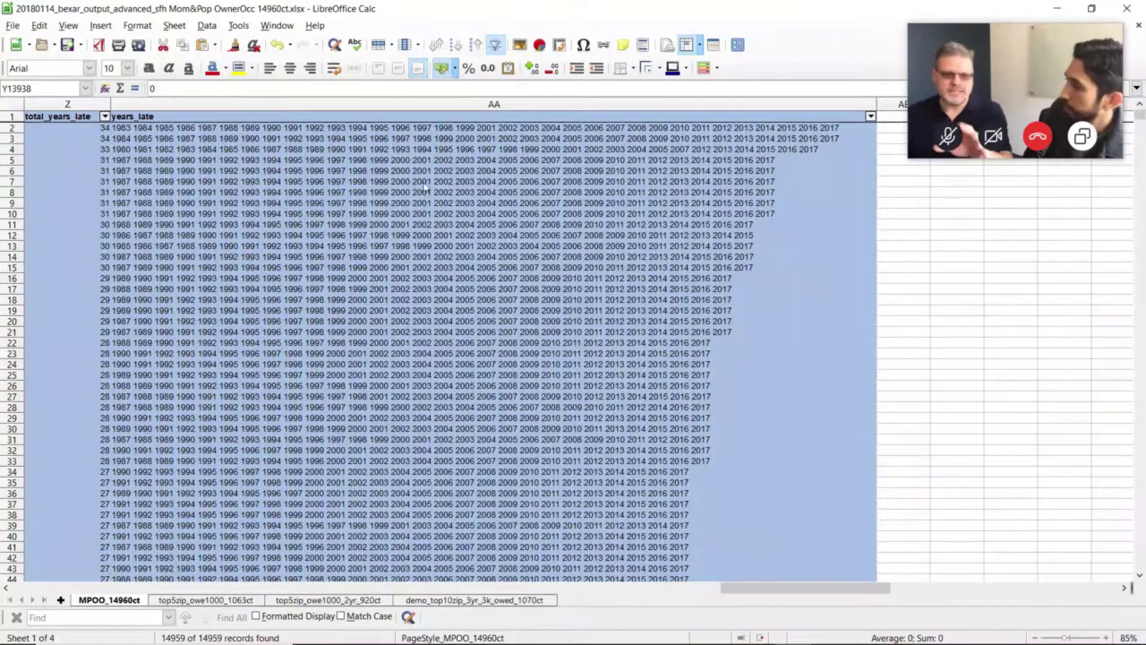
pyautogui.click(353, 150)
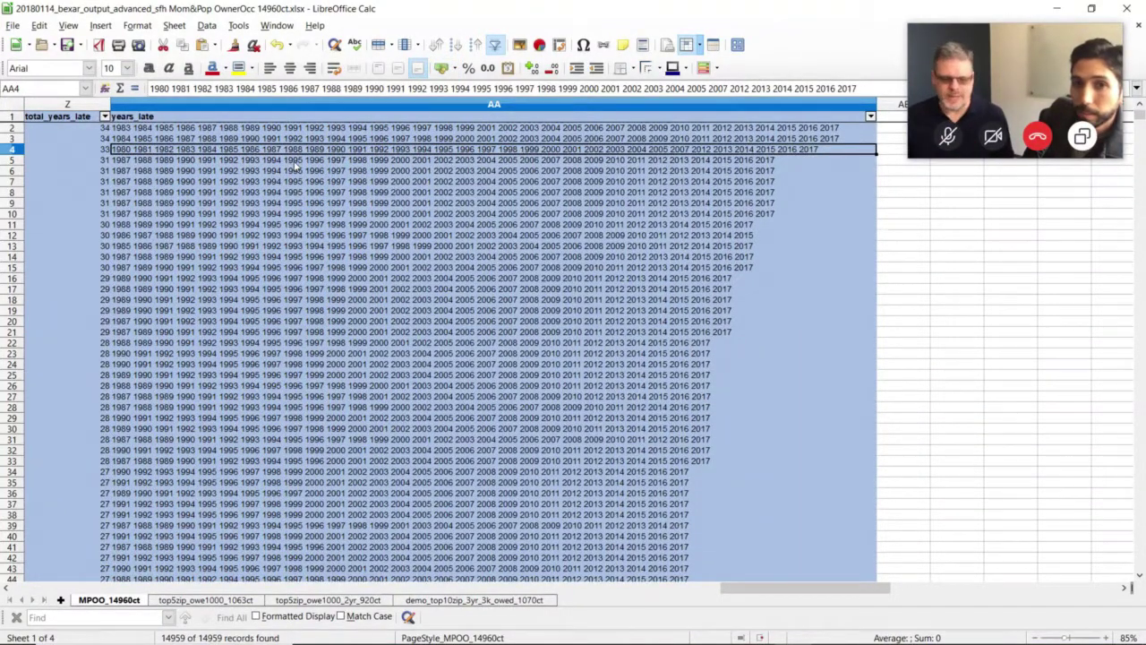
pyautogui.press('Up')
pyautogui.press('Up')
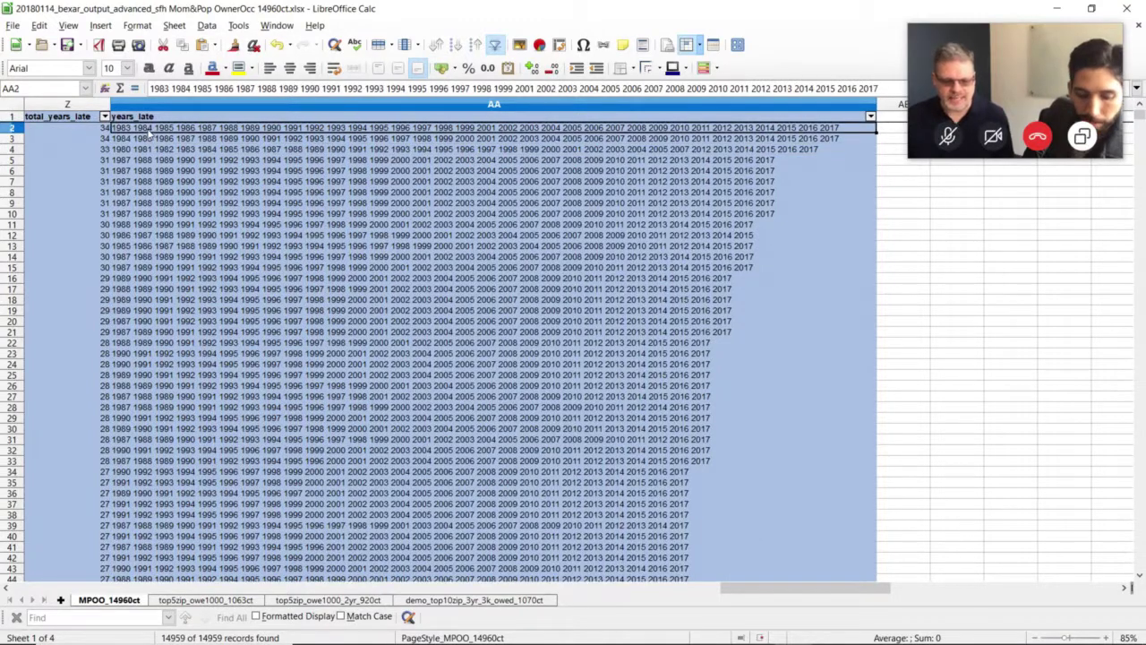
pyautogui.click(59, 130)
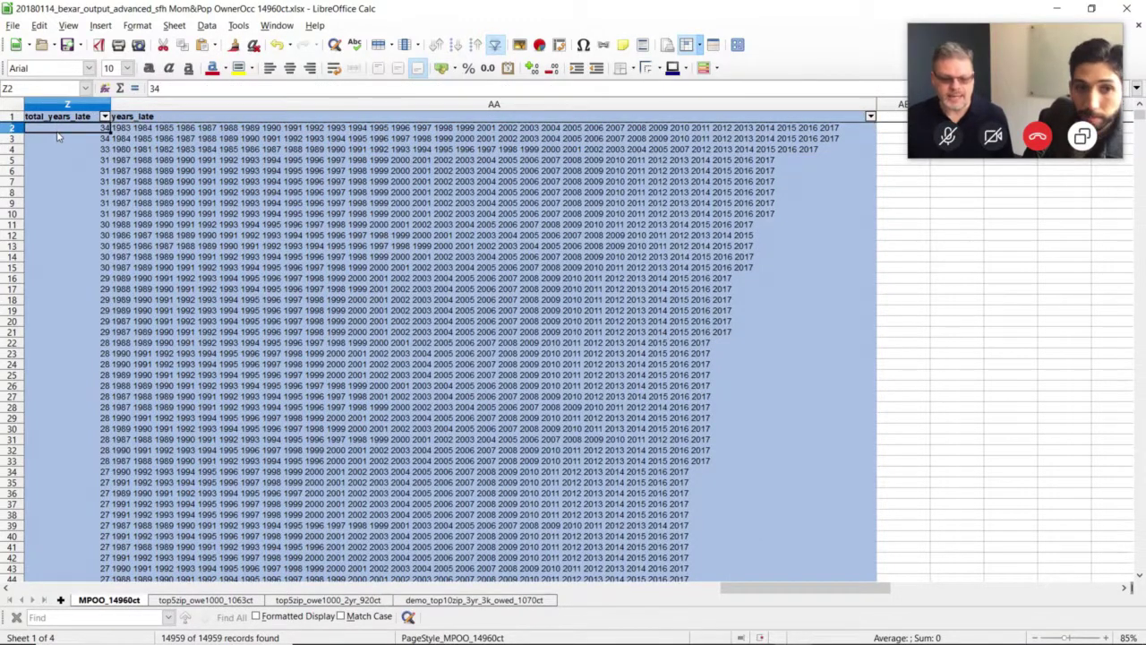
pyautogui.scroll(-6, 1141, 123)
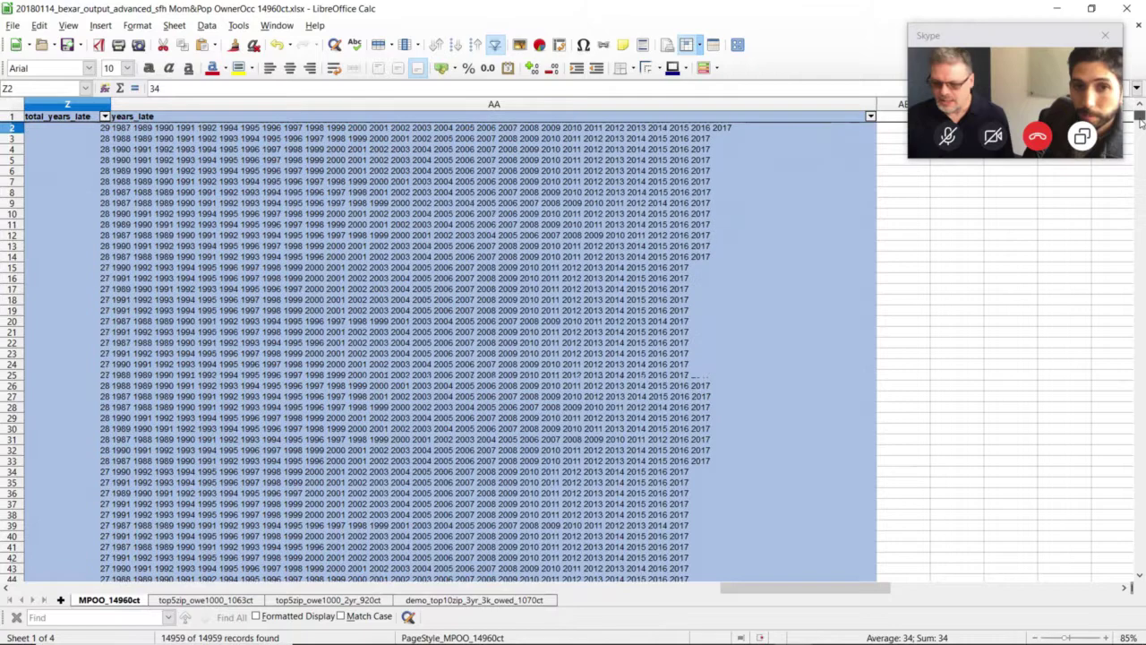
pyautogui.moveTo(1141, 123)
pyautogui.mouseDown()
pyautogui.moveTo(1141, 504)
pyautogui.moveTo(1134, 104)
pyautogui.mouseUp()
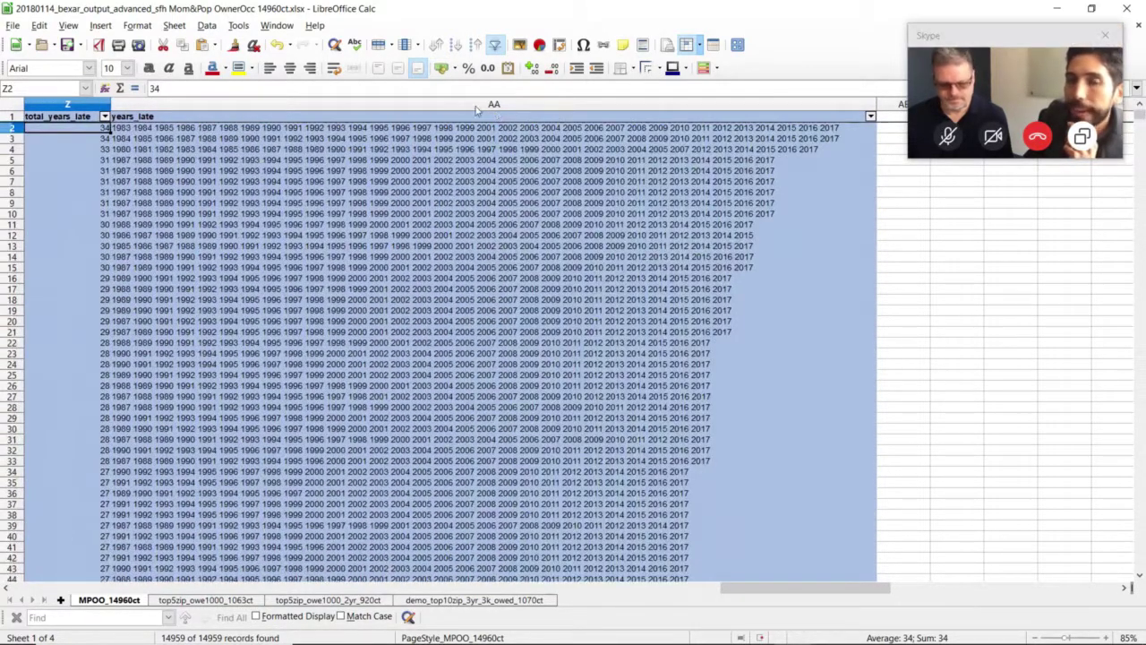
# Step: Left-align the whole years_late column and save the workbook
pyautogui.click(483, 104)
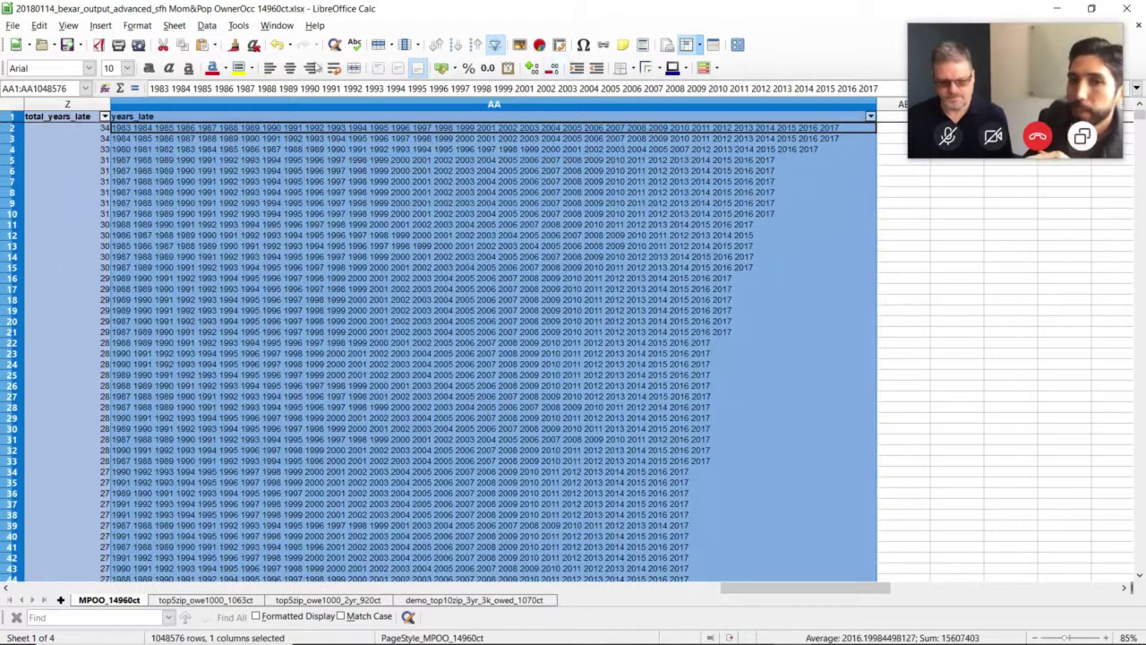
pyautogui.click(269, 70)
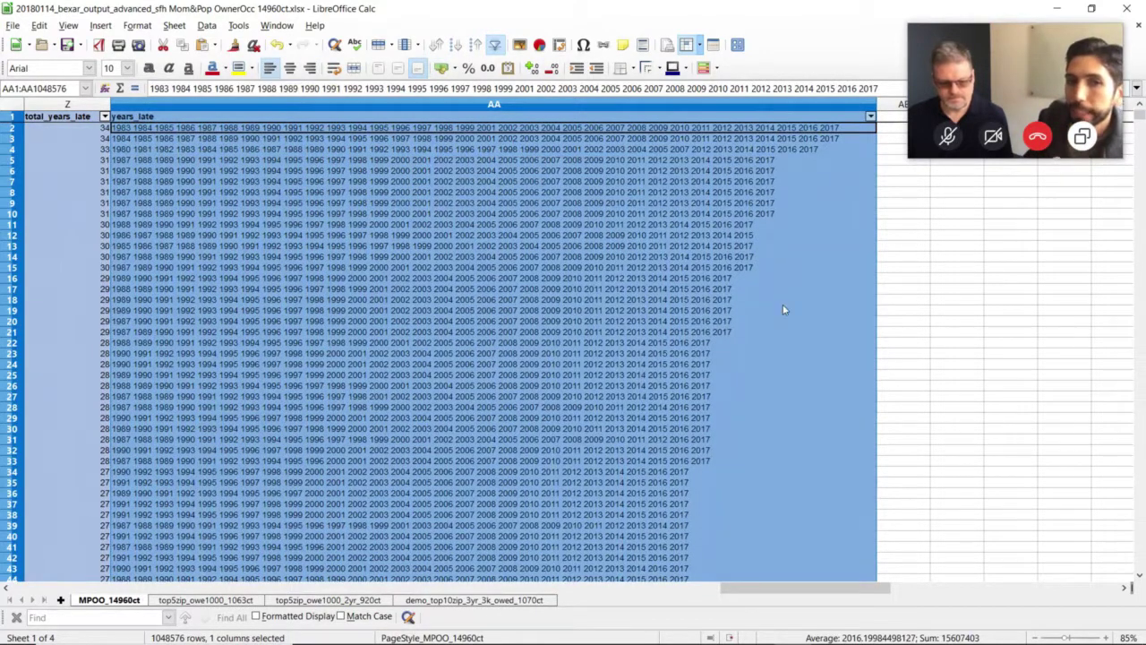
pyautogui.click(692, 194)
pyautogui.moveTo(1140, 119)
pyautogui.mouseDown()
pyautogui.moveTo(1139, 416)
pyautogui.moveTo(1140, 99)
pyautogui.mouseUp()
pyautogui.hotkey('ctrl', 's')
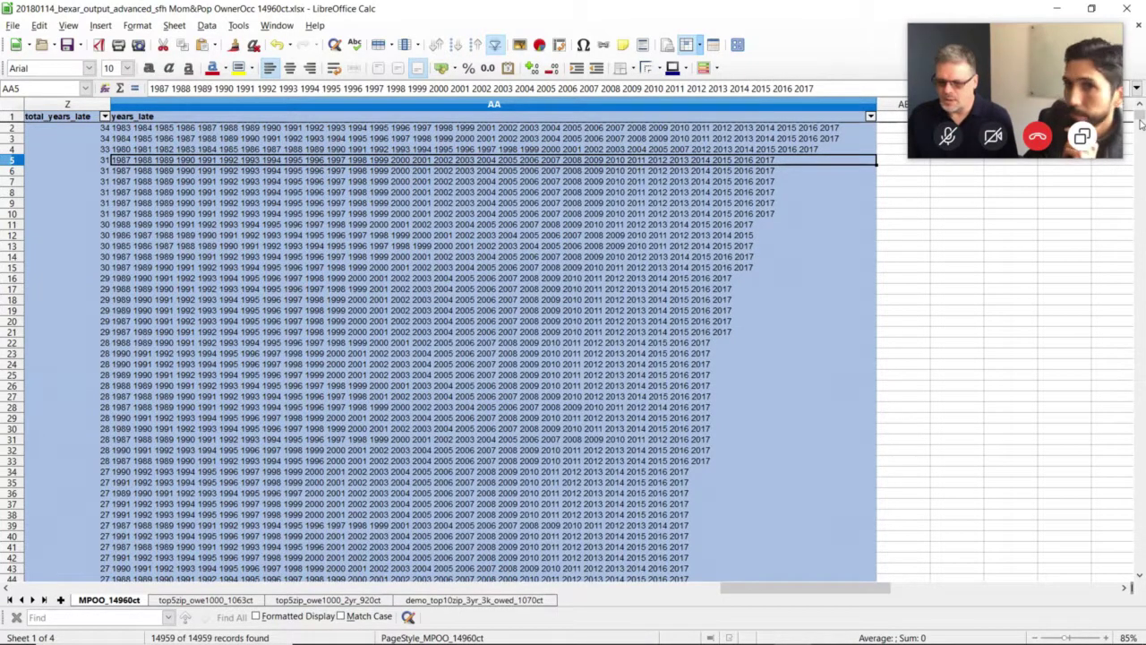
# Step: Locate the two-year-late record in row 5788 and compare its years_late entry with its due date and amounts
pyautogui.moveTo(1140, 121); pyautogui.dragTo(1142, 321)
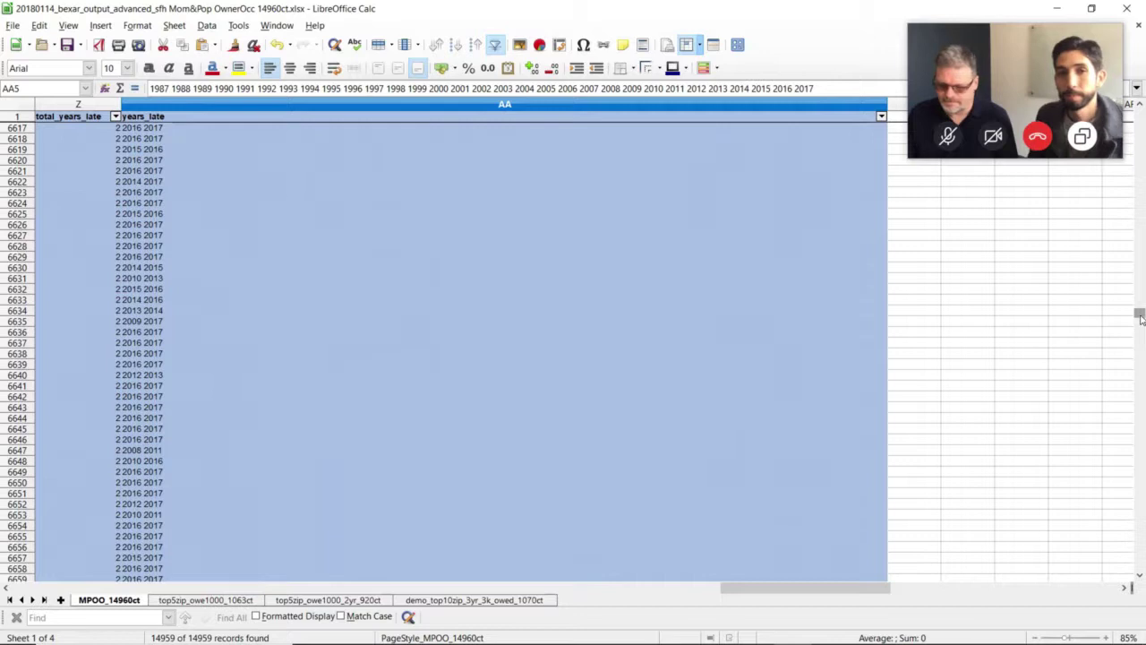
pyautogui.moveTo(1142, 321); pyautogui.dragTo(1138, 294)
pyautogui.moveTo(162, 398); pyautogui.dragTo(27, 396)
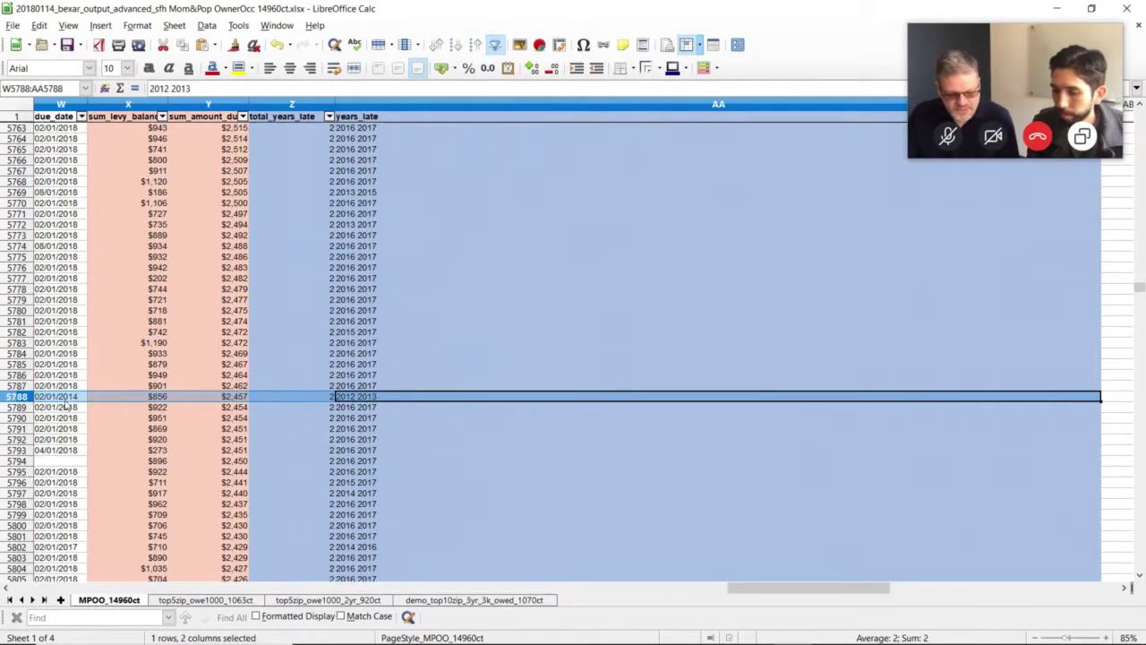
pyautogui.click(379, 408)
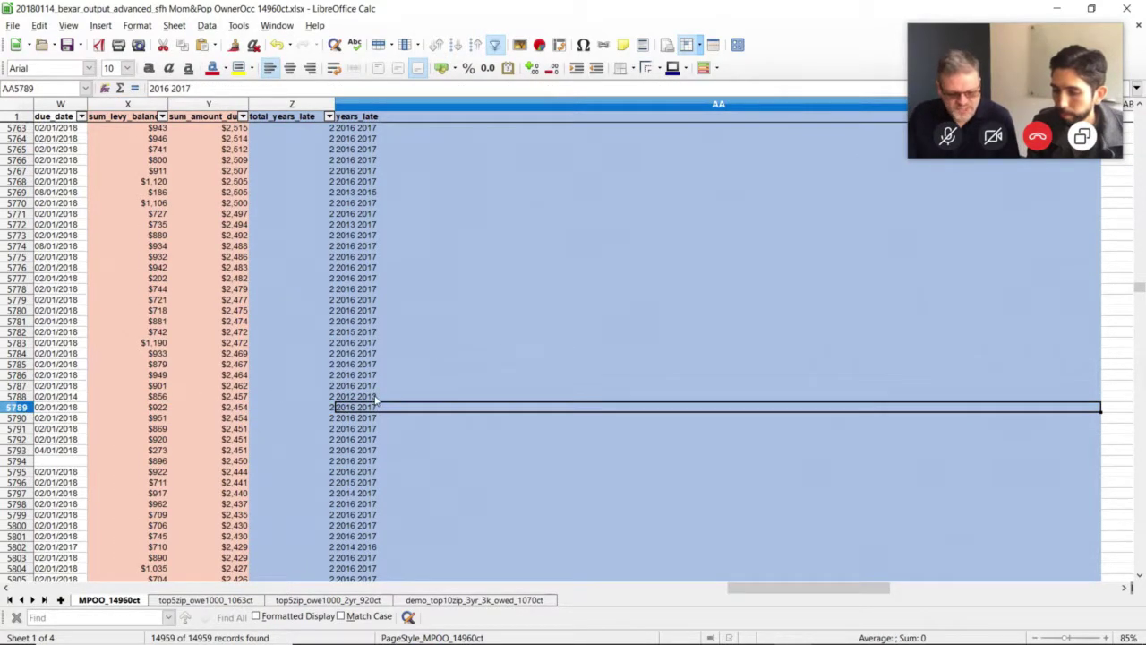
pyautogui.click(376, 401)
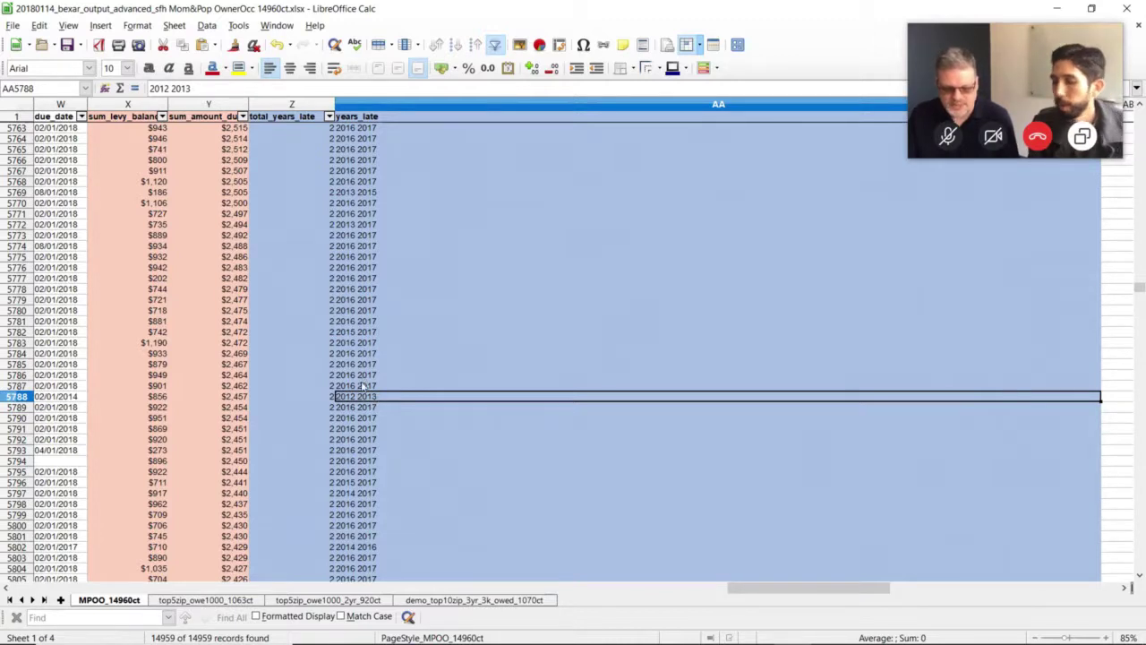
# Step: Examine the total_years_late, years_late and sum_amount_due values of row 5788
pyautogui.moveTo(755, 593); pyautogui.dragTo(832, 591)
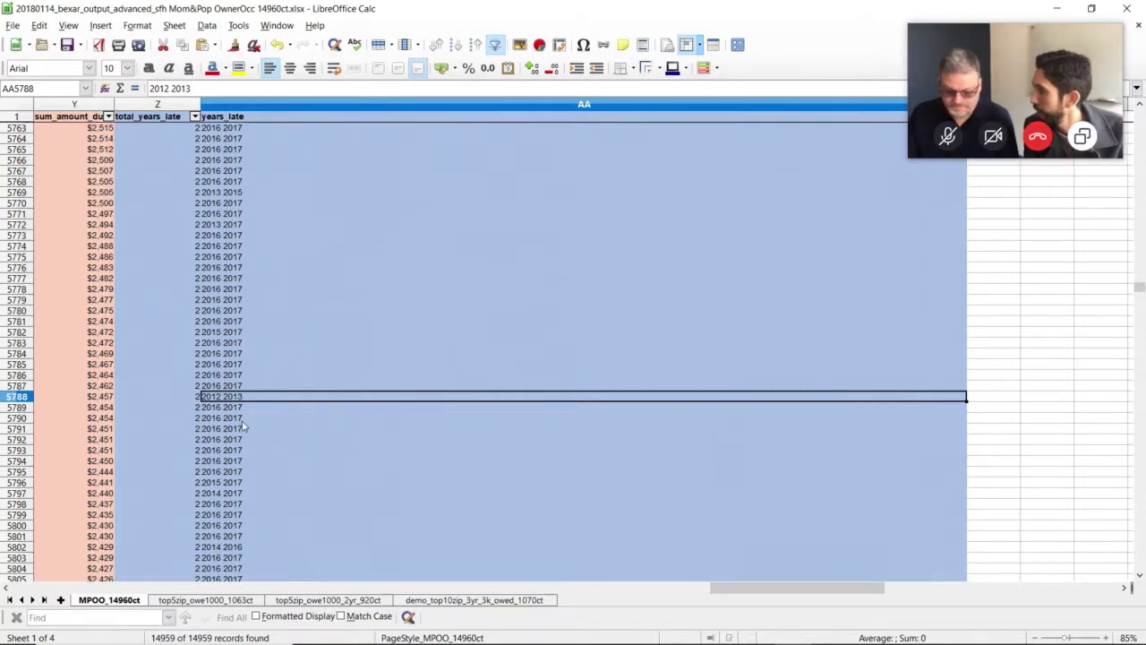
pyautogui.keyDown('shift'); pyautogui.click(187, 397); pyautogui.keyUp('shift')
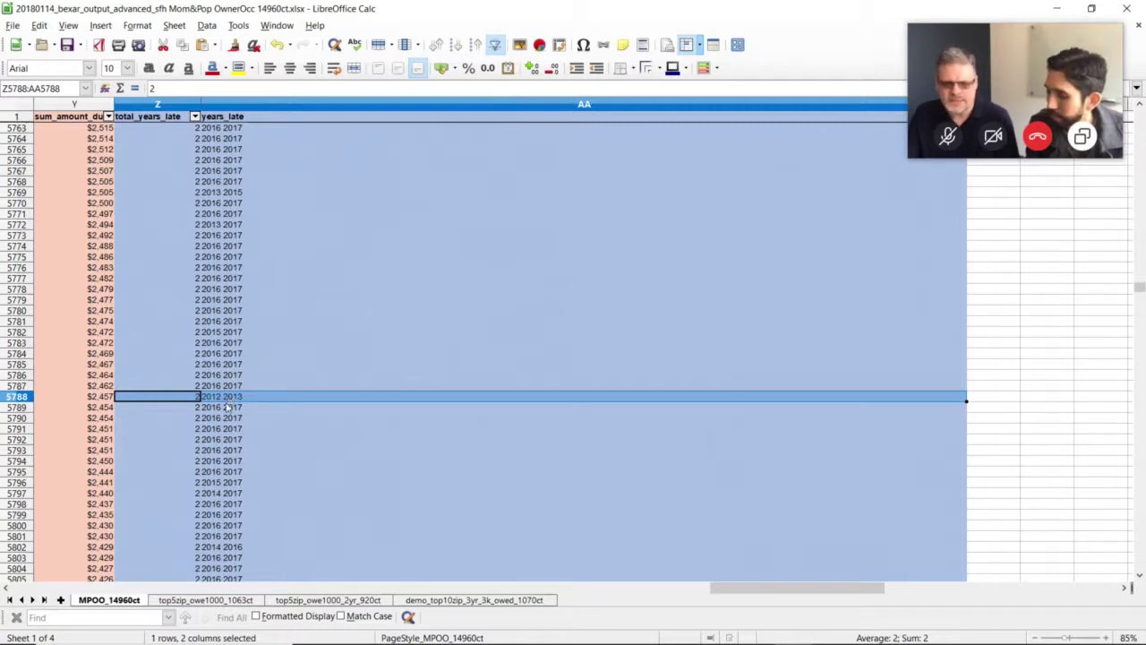
pyautogui.click(218, 400)
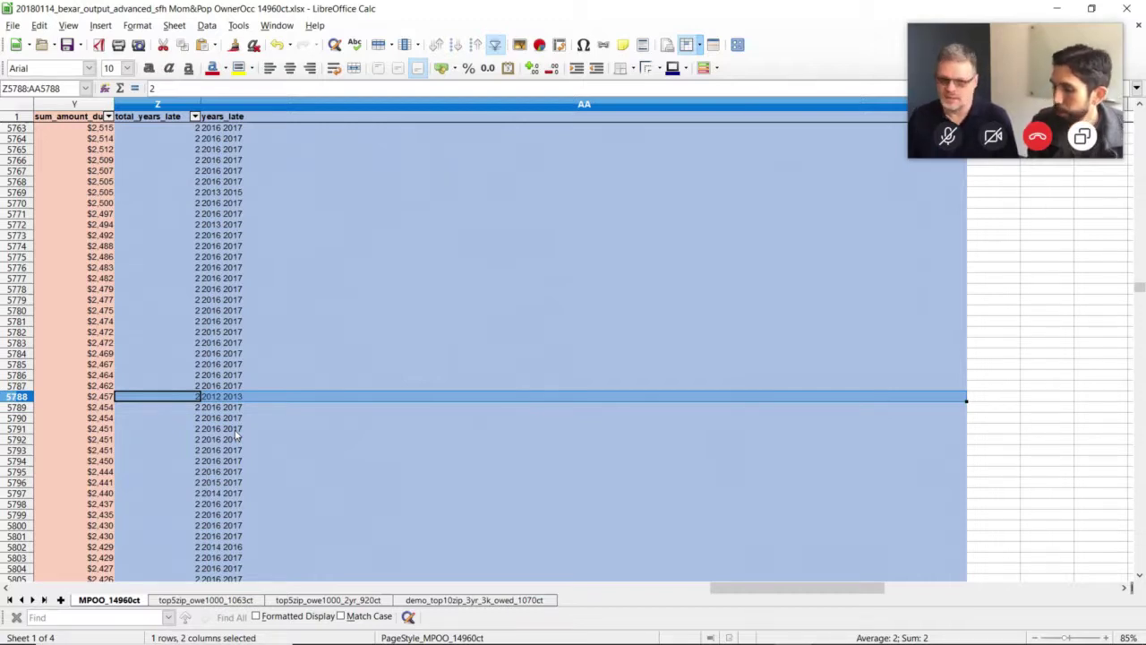
pyautogui.click(200, 398)
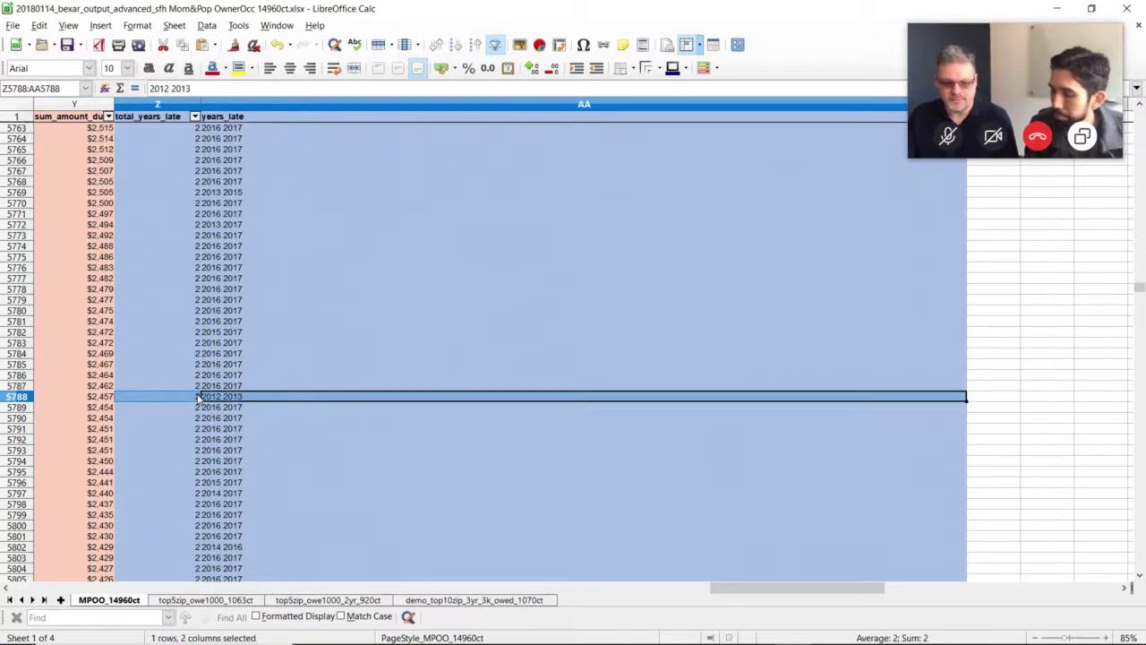
pyautogui.click(98, 400)
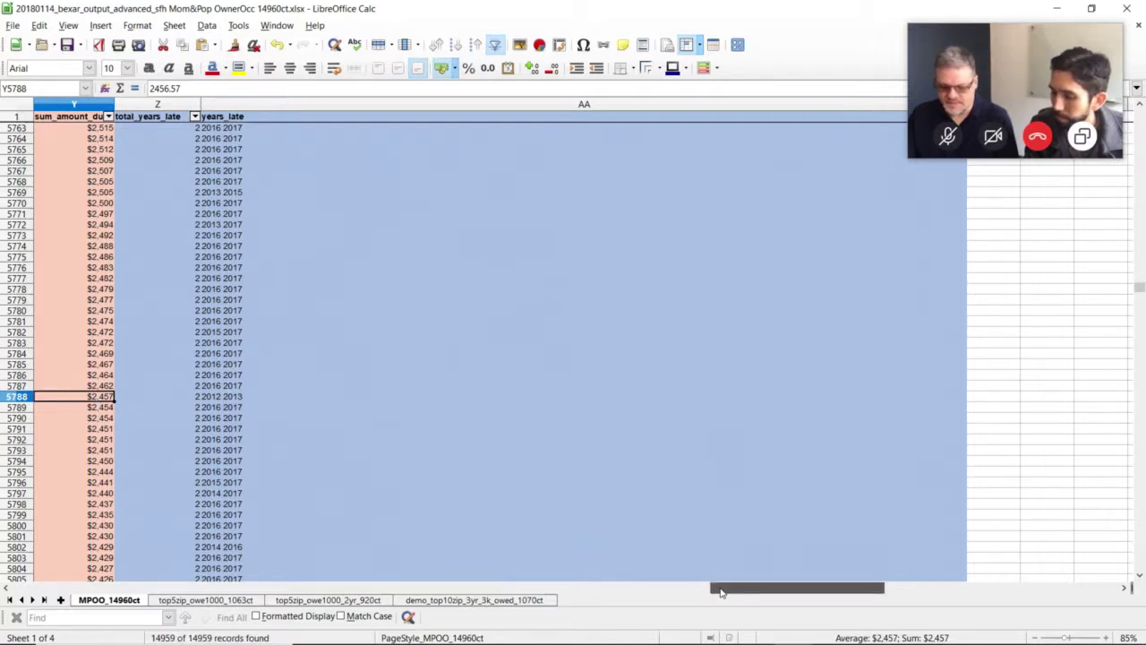
pyautogui.click(94, 399)
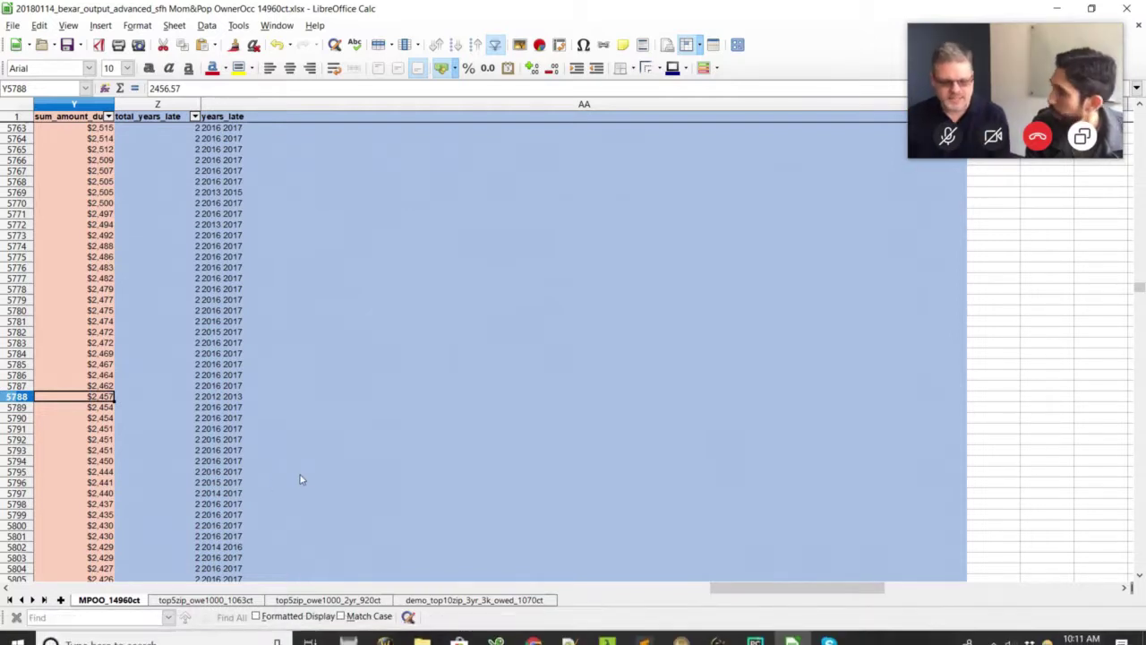
pyautogui.click(100, 406)
pyautogui.click(102, 400)
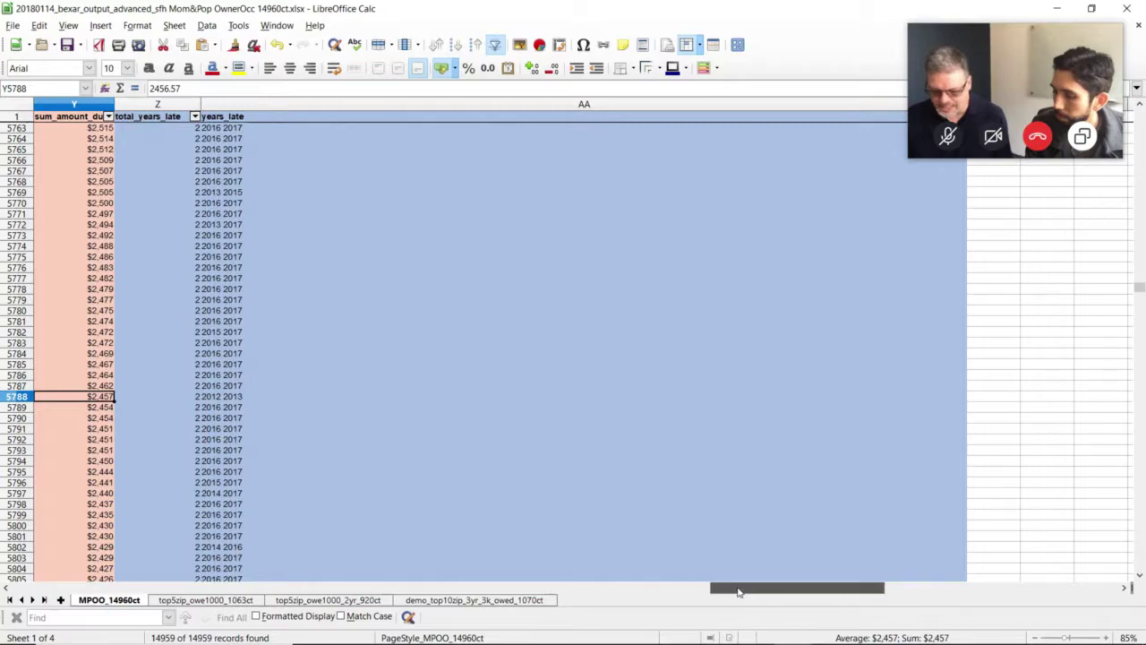
# Step: Select the account number cell of row 5788
pyautogui.moveTo(739, 592); pyautogui.dragTo(555, 601)
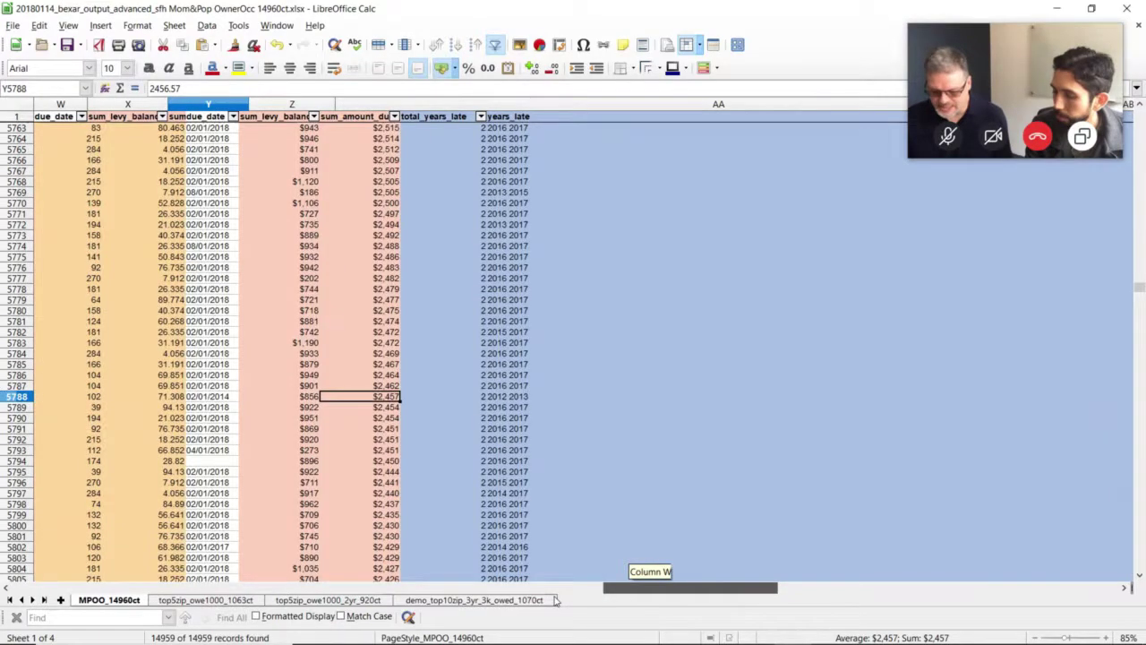
pyautogui.press('Home')
pyautogui.moveTo(179, 588); pyautogui.dragTo(193, 589)
# Step: Switch to Chrome and open the bookmarked Bexar County Tax Office account search in a new tab
pyautogui.moveTo(392, 617); pyautogui.dragTo(536, 632)
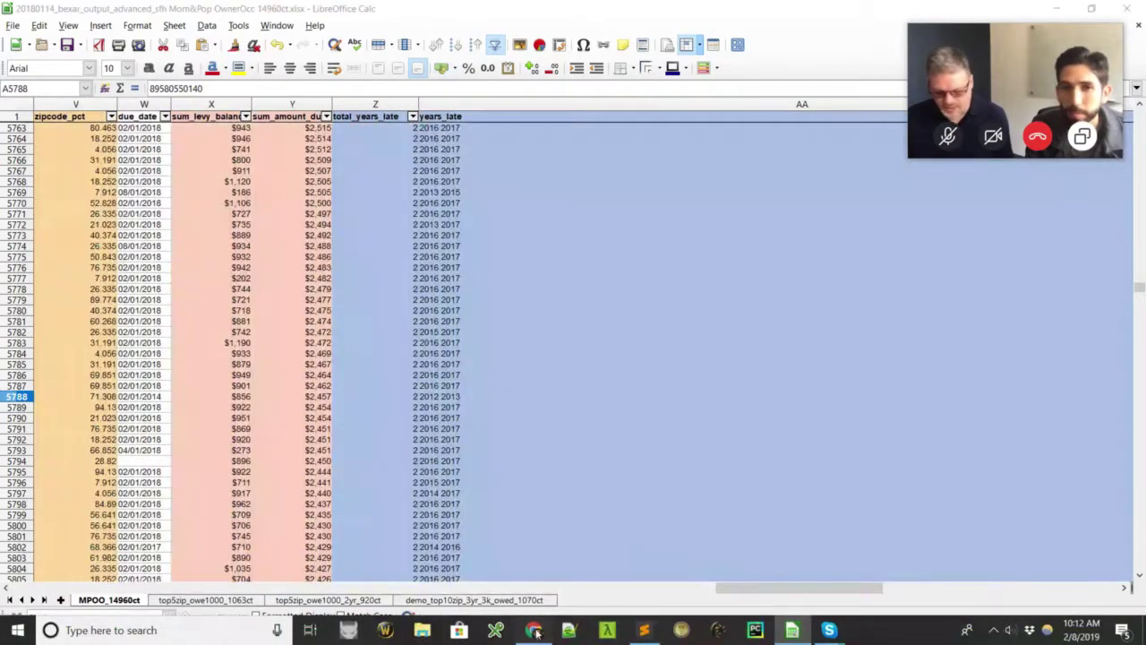
pyautogui.click(536, 632)
pyautogui.hotkey('ctrl', 't')
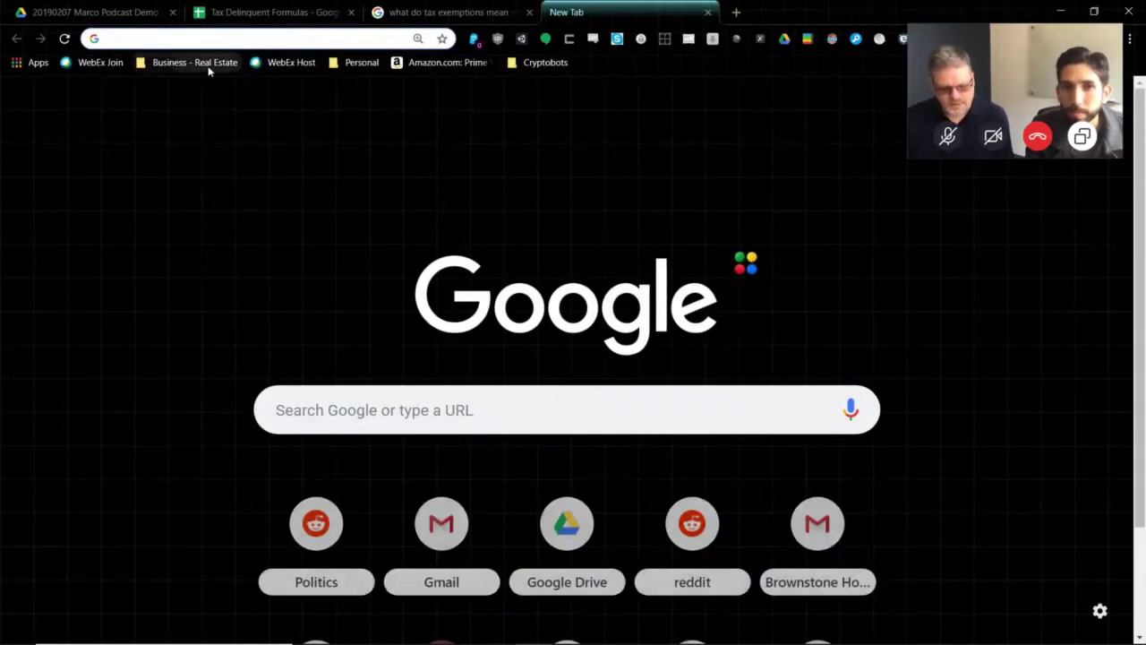
pyautogui.click(208, 66)
pyautogui.moveTo(205, 84)
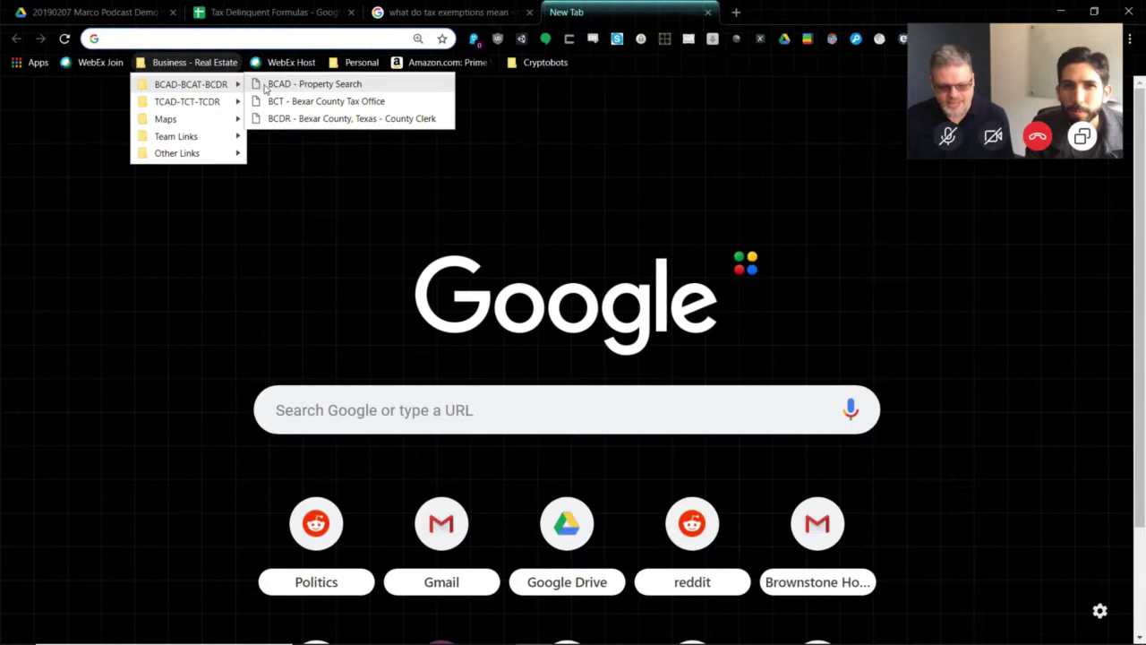
pyautogui.click(324, 100)
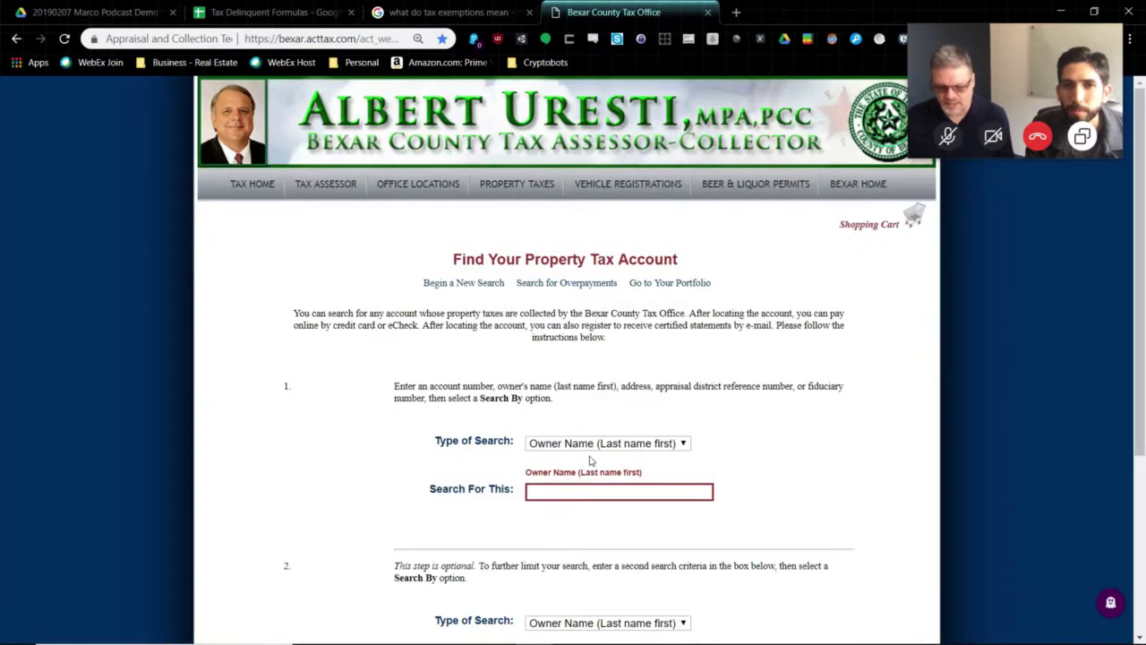
# Step: Set the first search type to Account Number and search for the account number copied from the spreadsheet
pyautogui.click(591, 444)
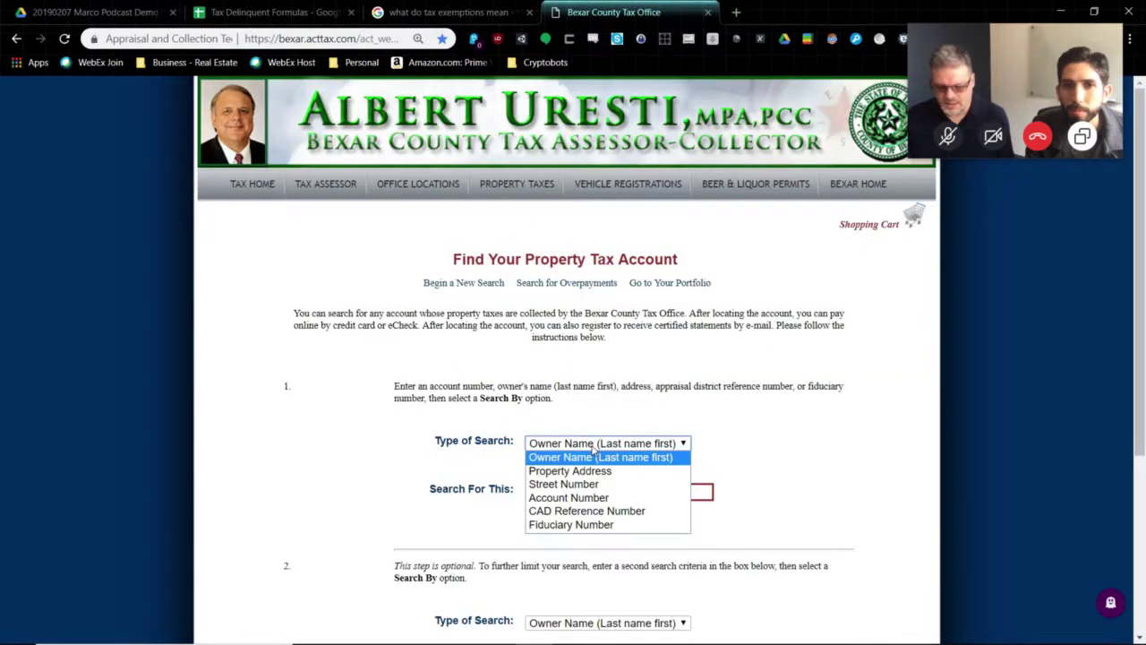
pyautogui.click(590, 496)
pyautogui.click(589, 493)
pyautogui.hotkey('ctrl', 'v')
pyautogui.scroll(-5, 627, 538)
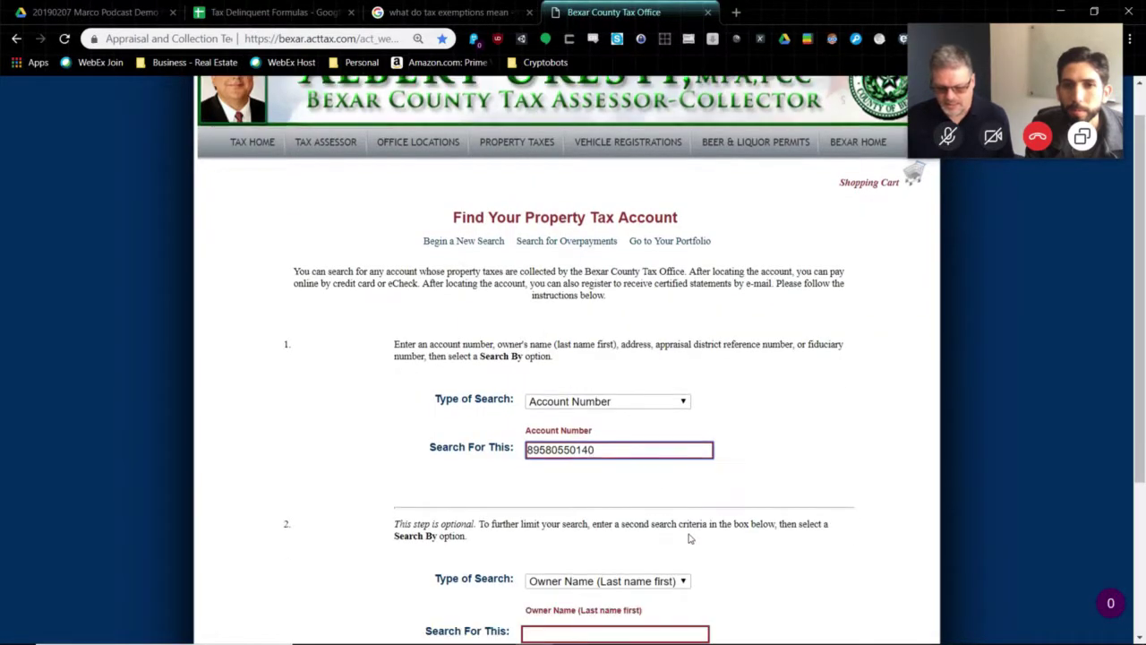
pyautogui.click(622, 550)
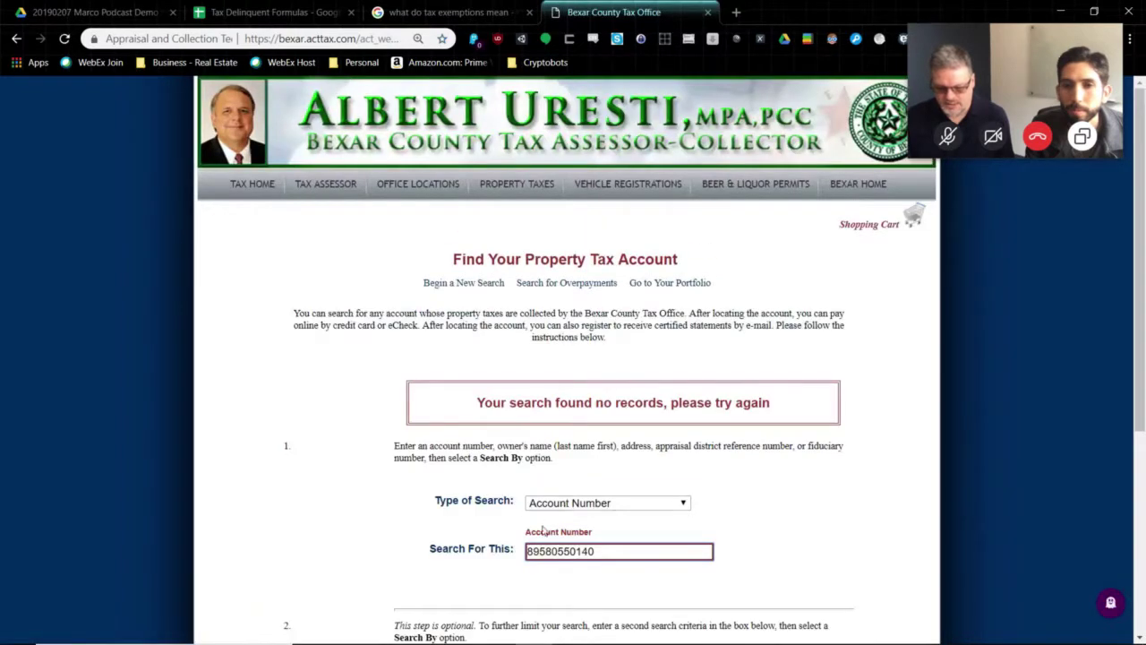
# Step: Repeat the search with a leading 0 on the account number and open the matching account's tax balance record
pyautogui.click(529, 550)
pyautogui.write('0')
pyautogui.scroll(-4, 627, 447)
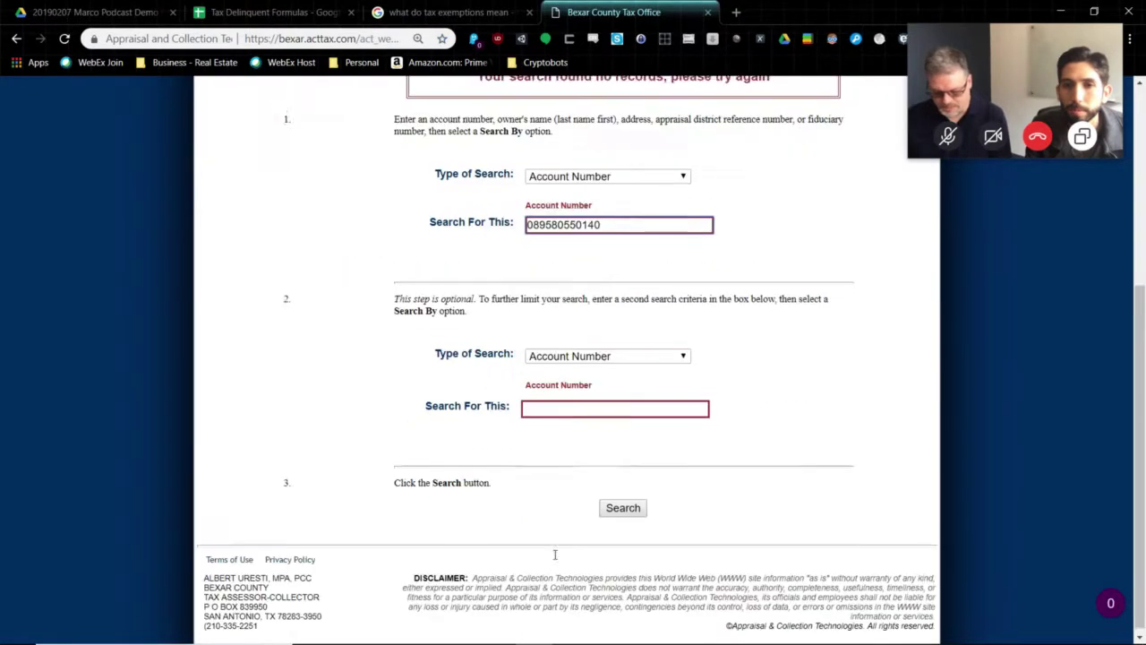
pyautogui.click(624, 503)
pyautogui.scroll(-3, 538, 448)
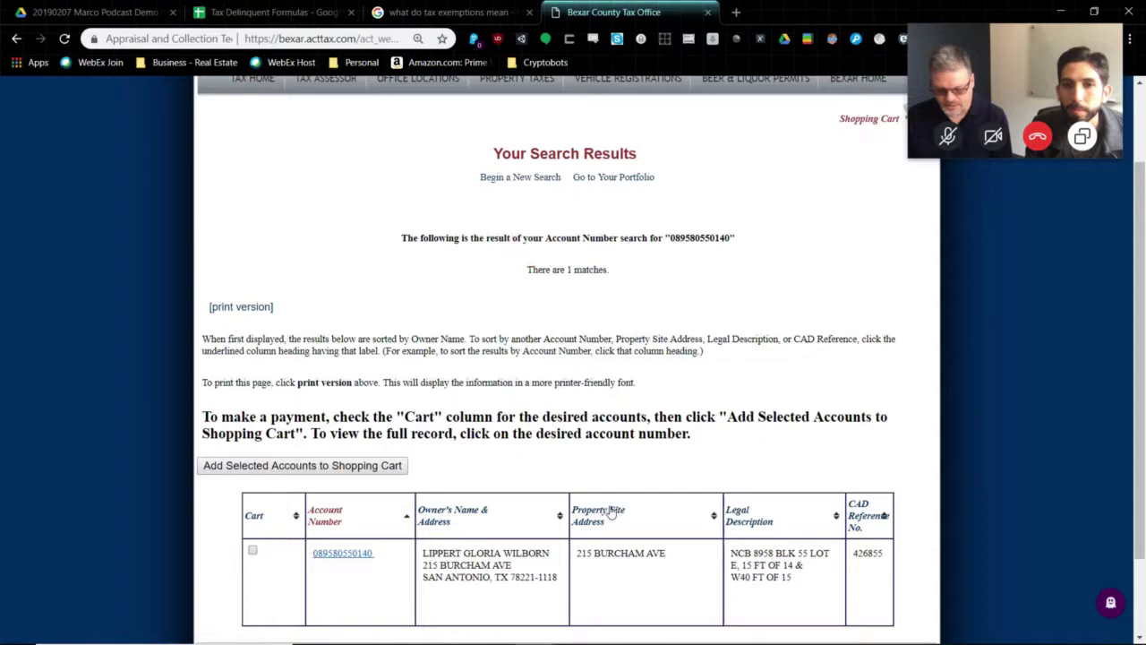
pyautogui.click(364, 453)
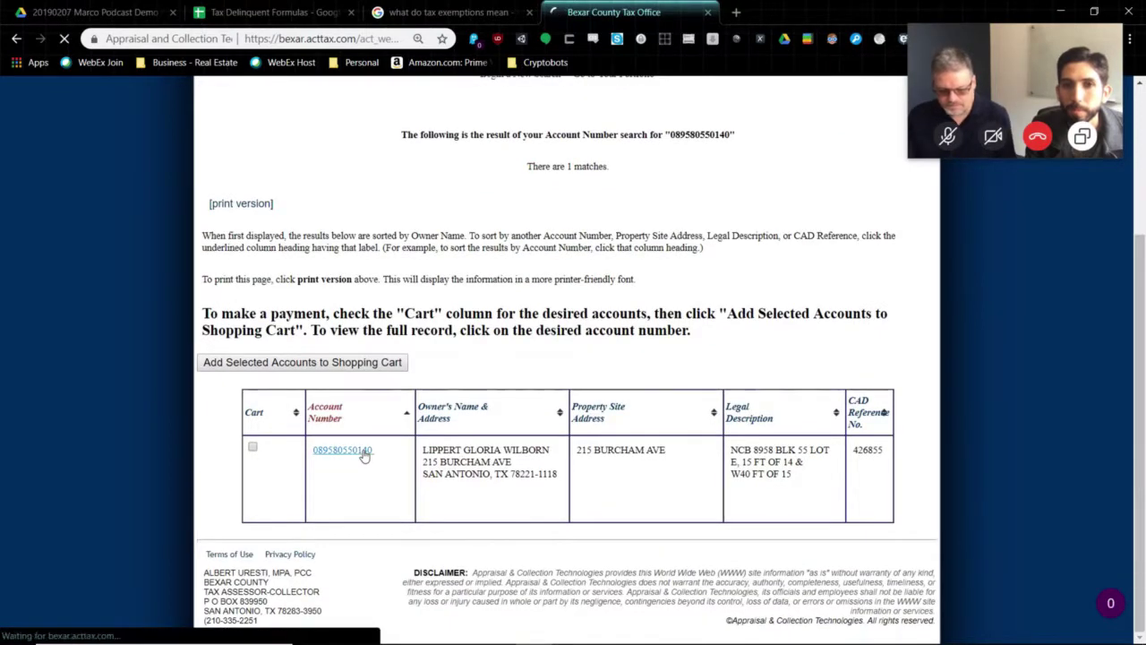
pyautogui.scroll(-5, 451, 383)
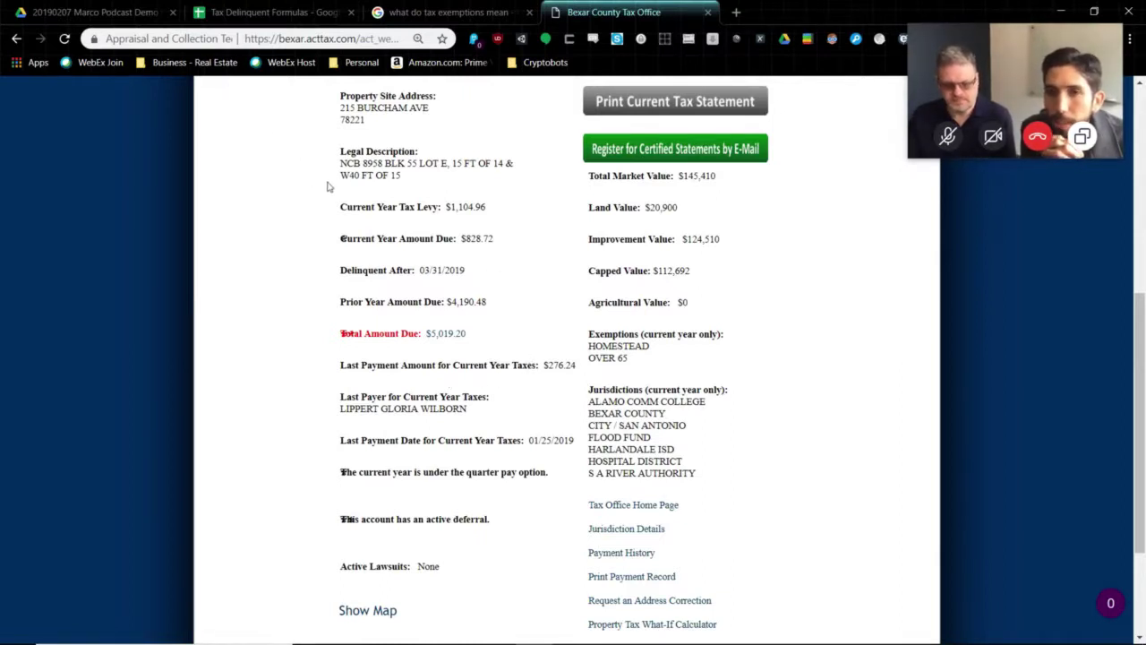
pyautogui.scroll(1, 328, 185)
pyautogui.scroll(5, 328, 184)
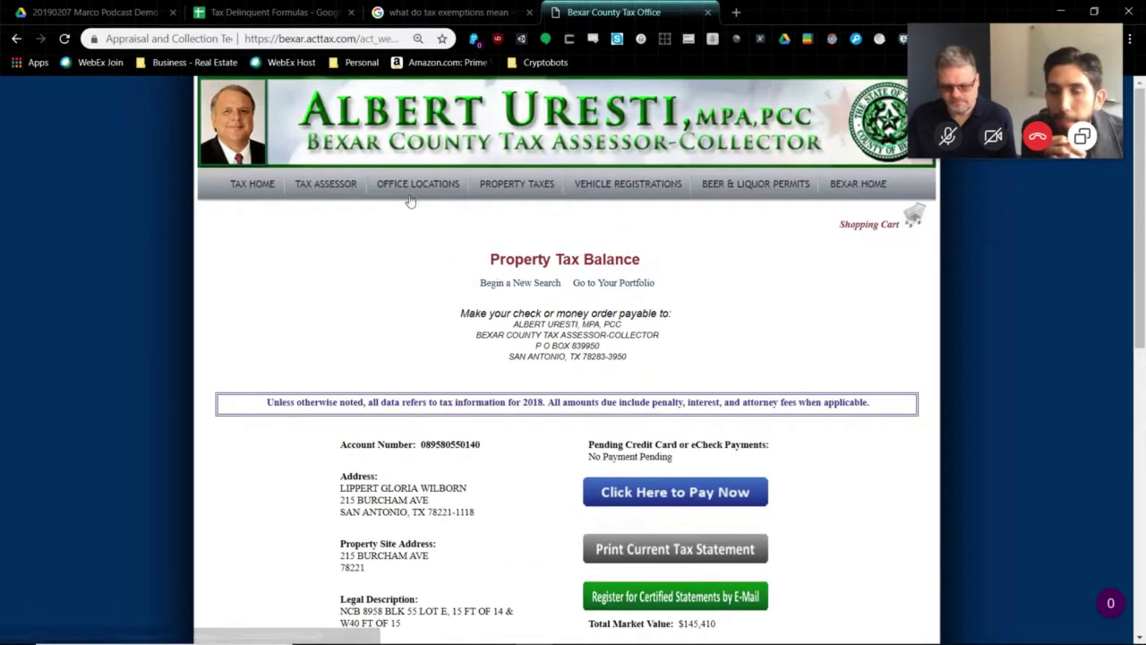
# Step: Open the tax office home page in a new tab and go from there to Property Tax Search
pyautogui.rightClick(256, 186)
pyautogui.click(275, 196)
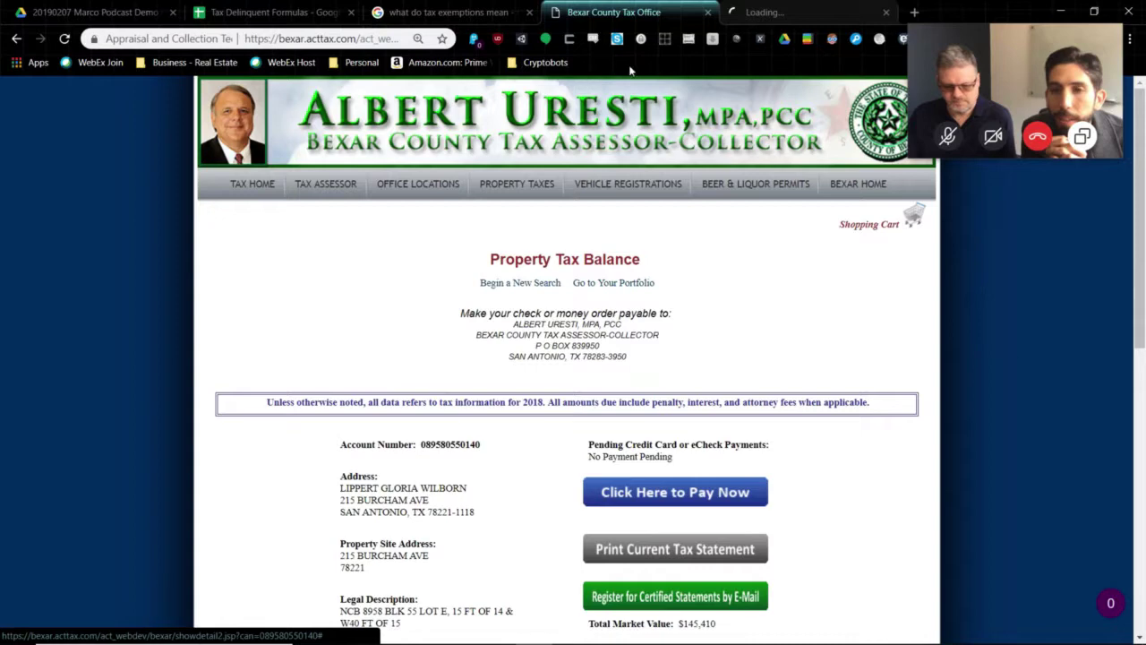
pyautogui.click(772, 14)
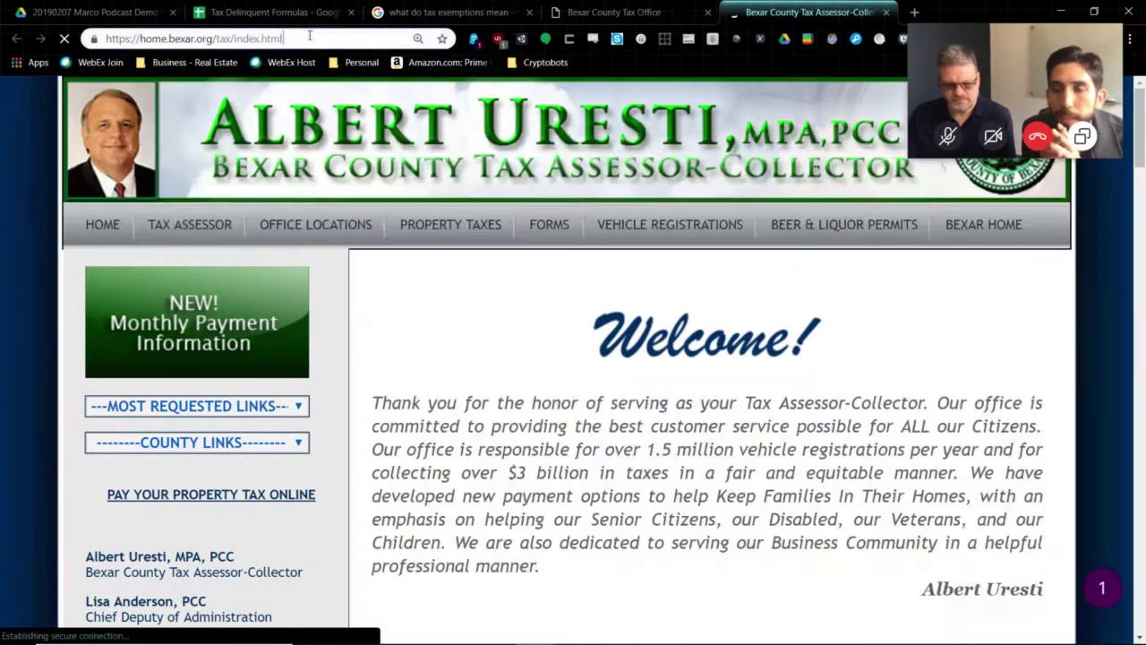
pyautogui.click(193, 39)
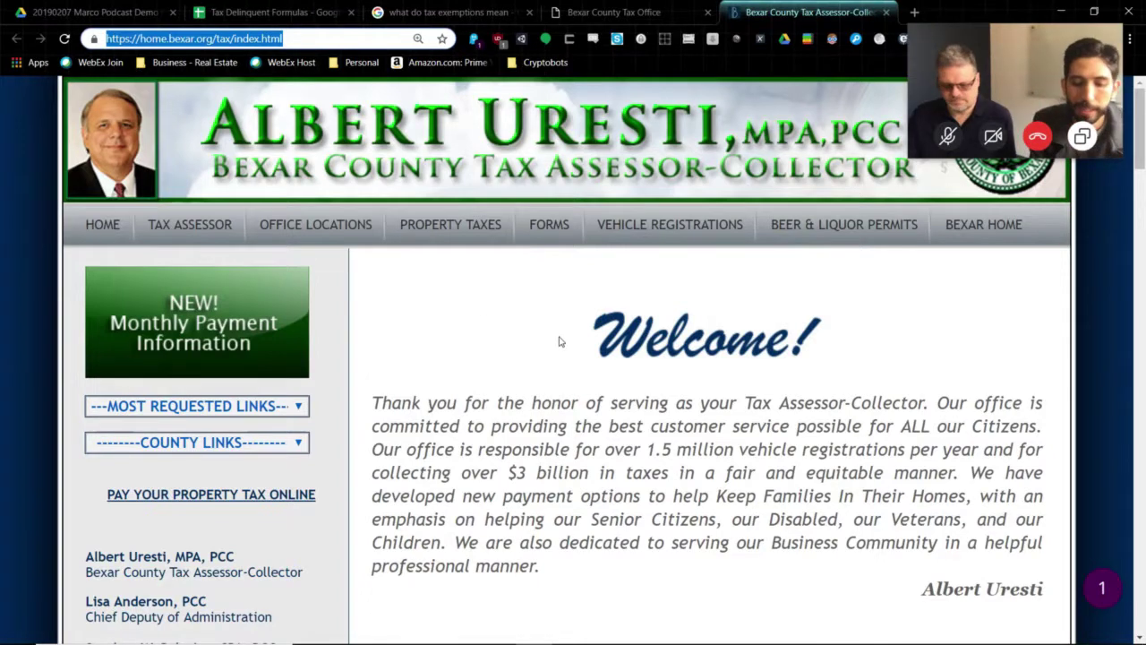
pyautogui.click(205, 226)
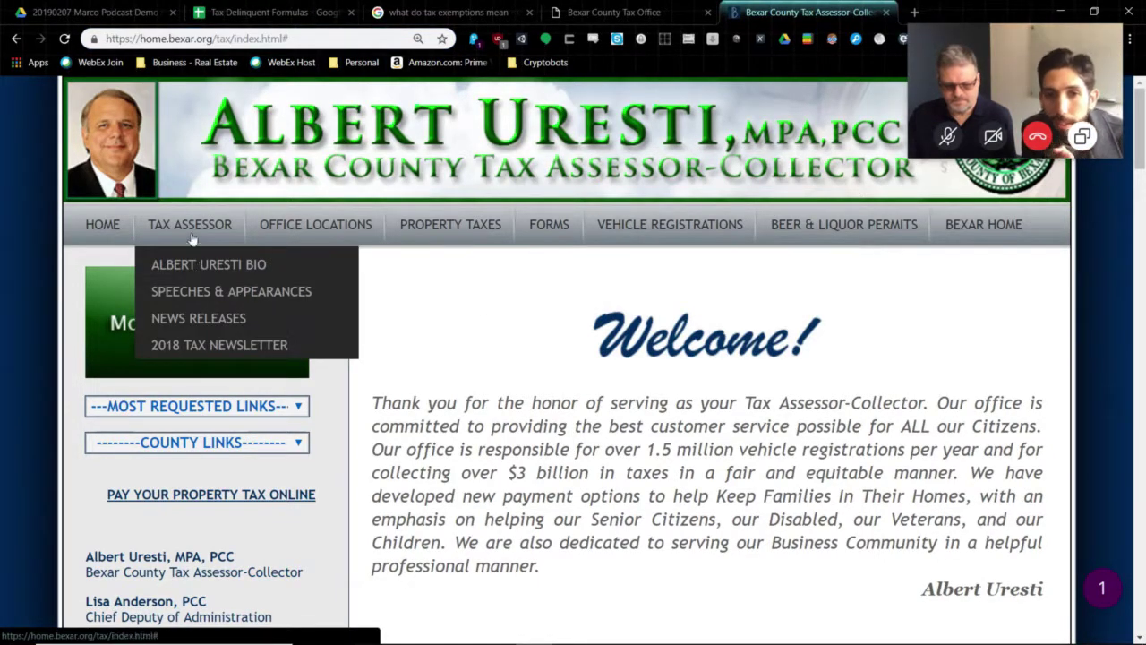
pyautogui.click(459, 264)
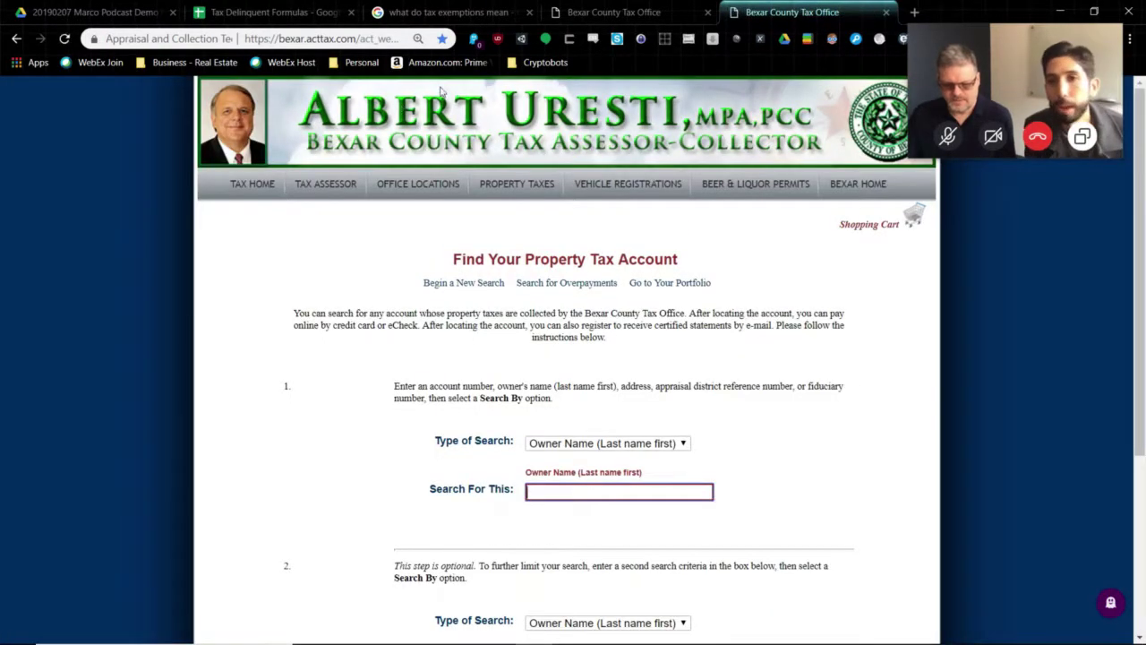
# Step: Return to the tax office home page, reopen Property Tax Search and review its available search types
pyautogui.click(430, 190)
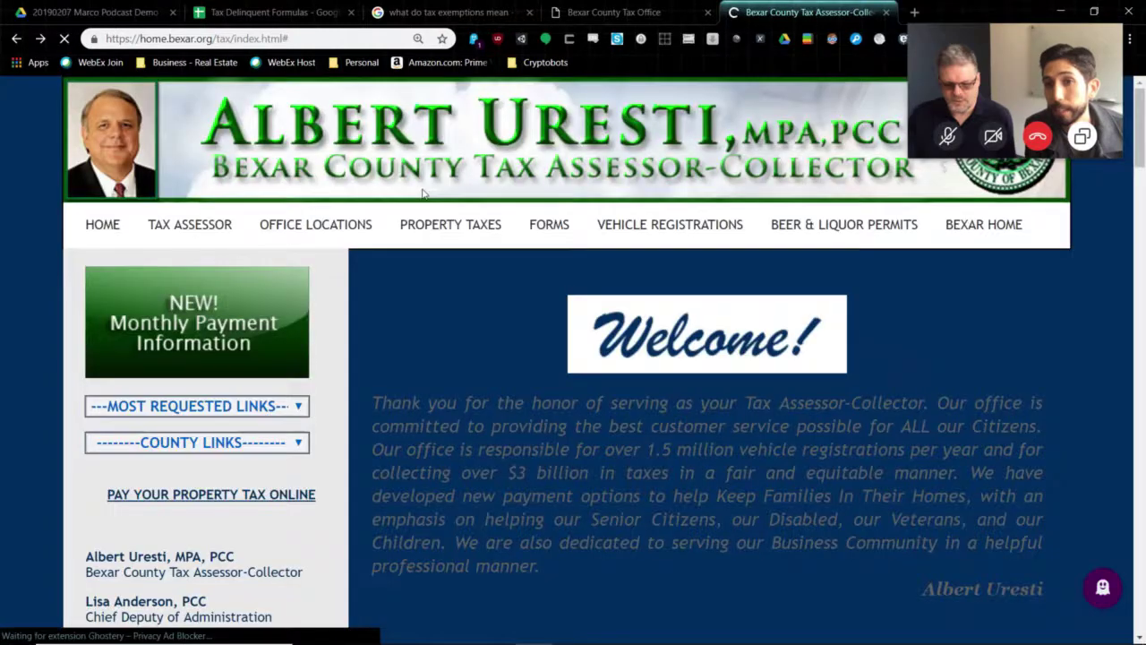
pyautogui.moveTo(456, 231)
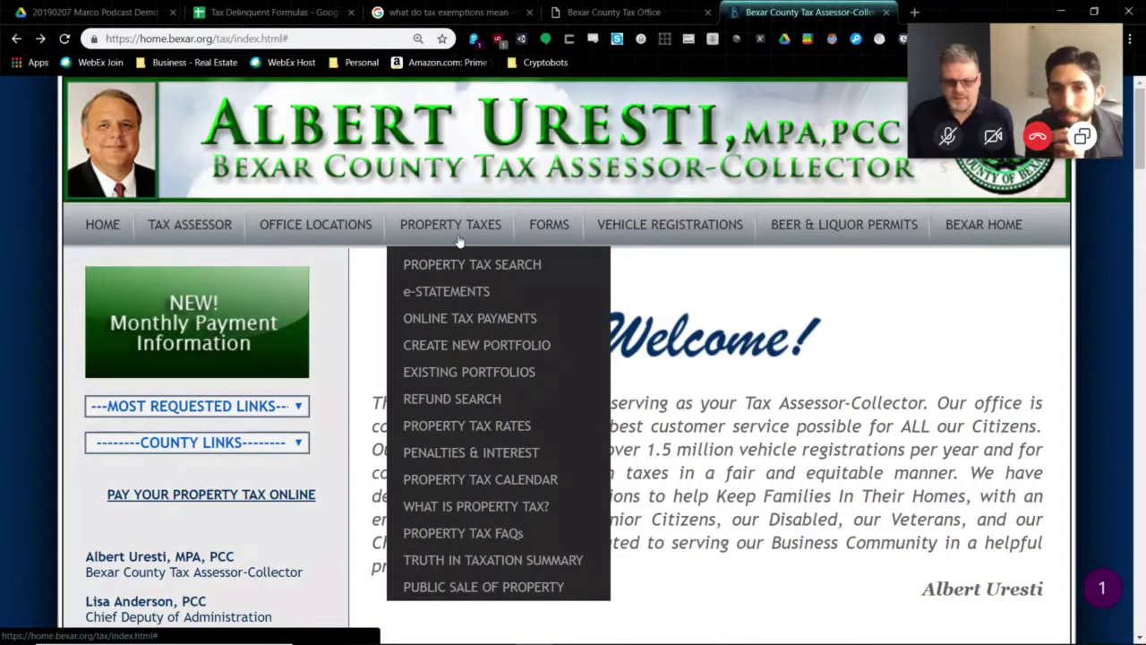
pyautogui.click(466, 265)
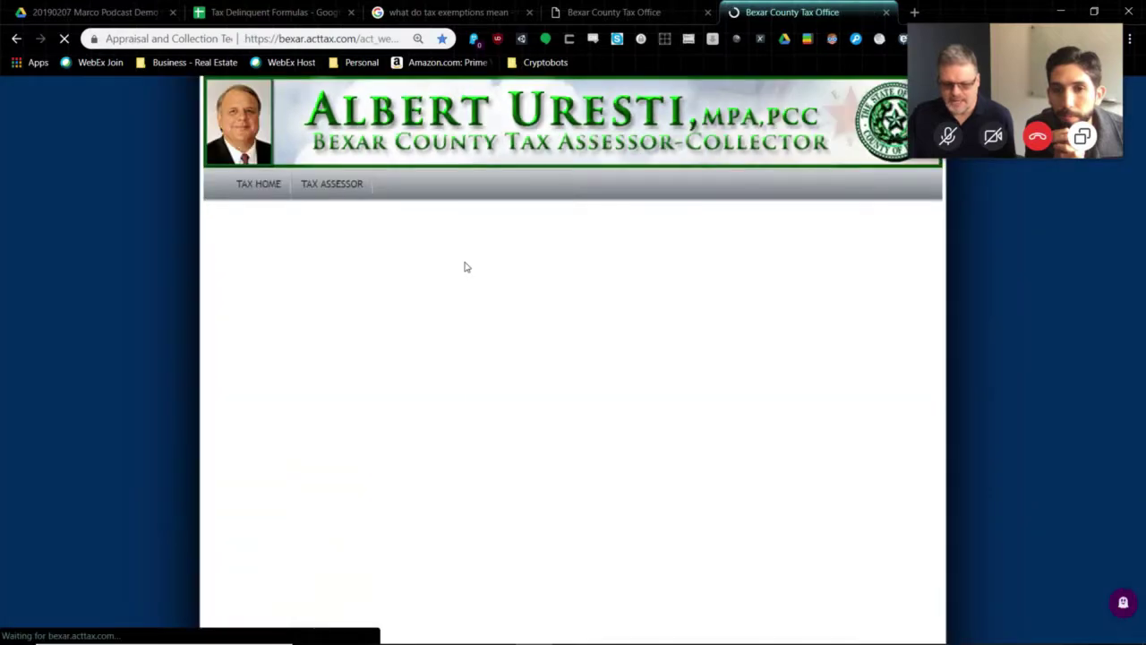
pyautogui.scroll(-2, 579, 363)
pyautogui.click(588, 296)
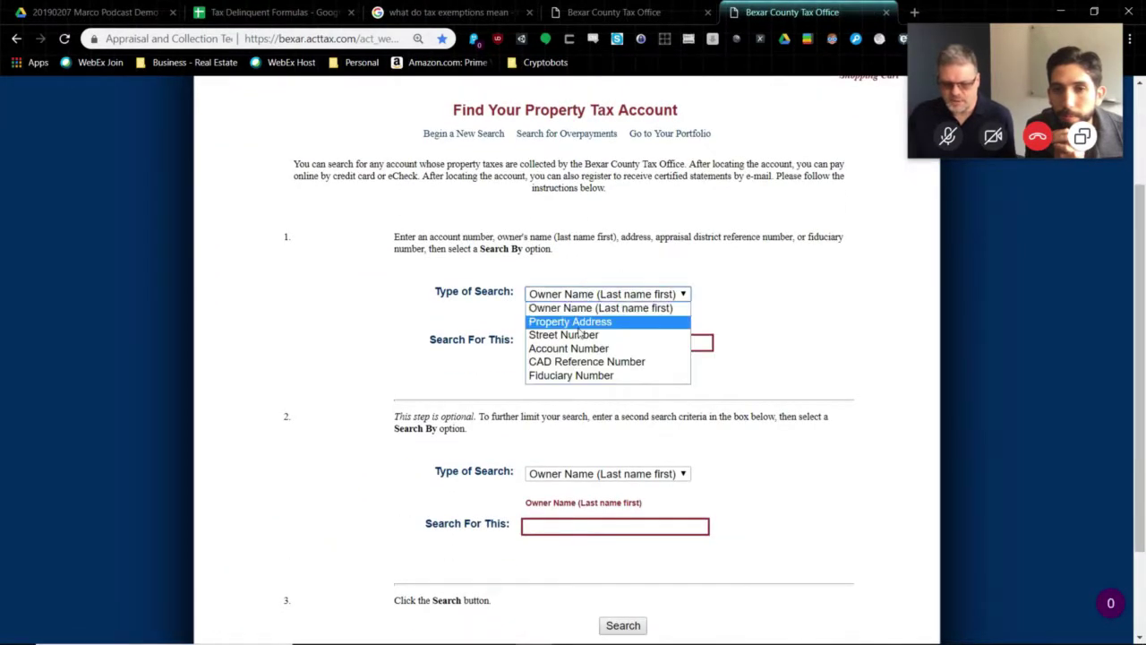
pyautogui.click(700, 344)
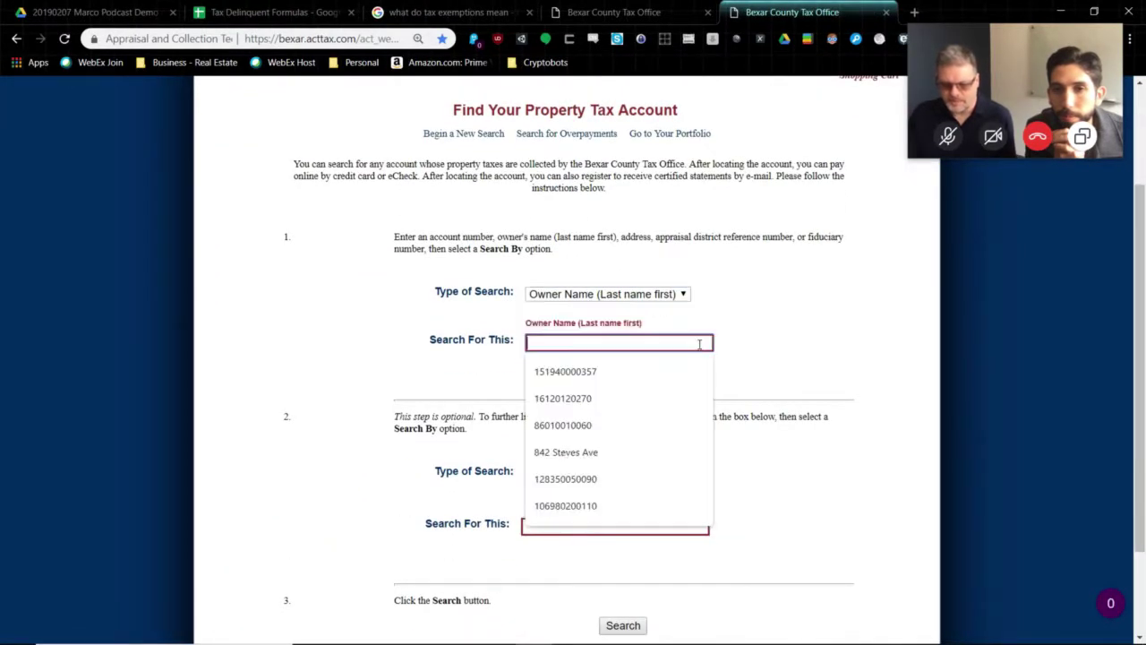
pyautogui.click(851, 347)
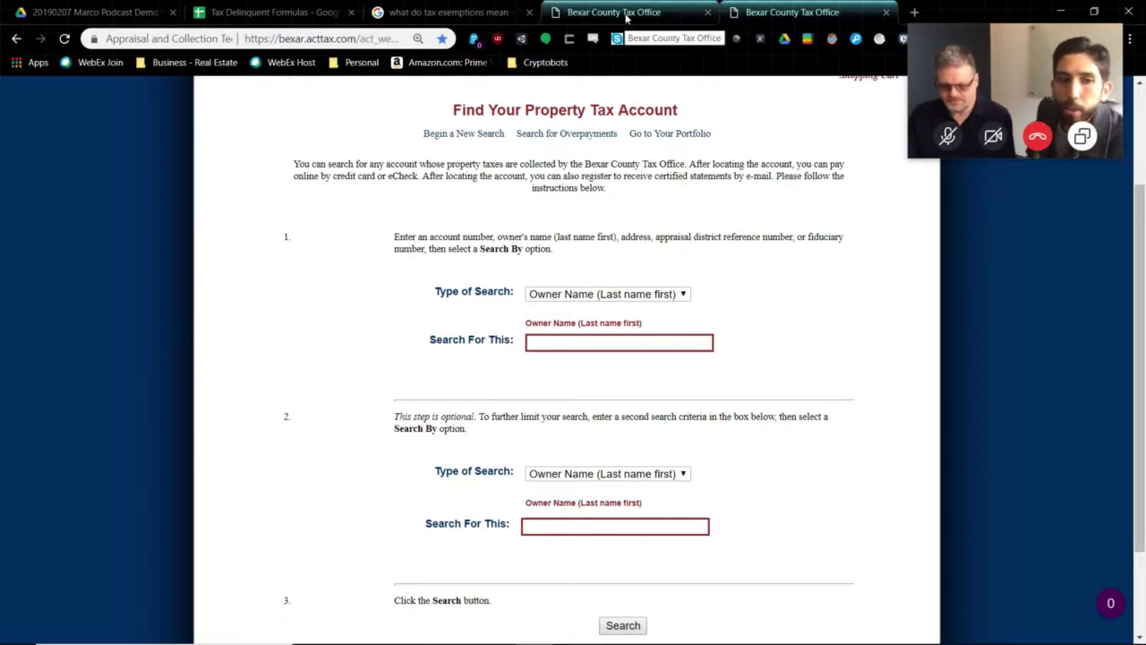
# Step: Go back to the account's Property Tax Balance page and highlight its current-year Exemptions entries
pyautogui.click(626, 17)
pyautogui.scroll(-1, 705, 161)
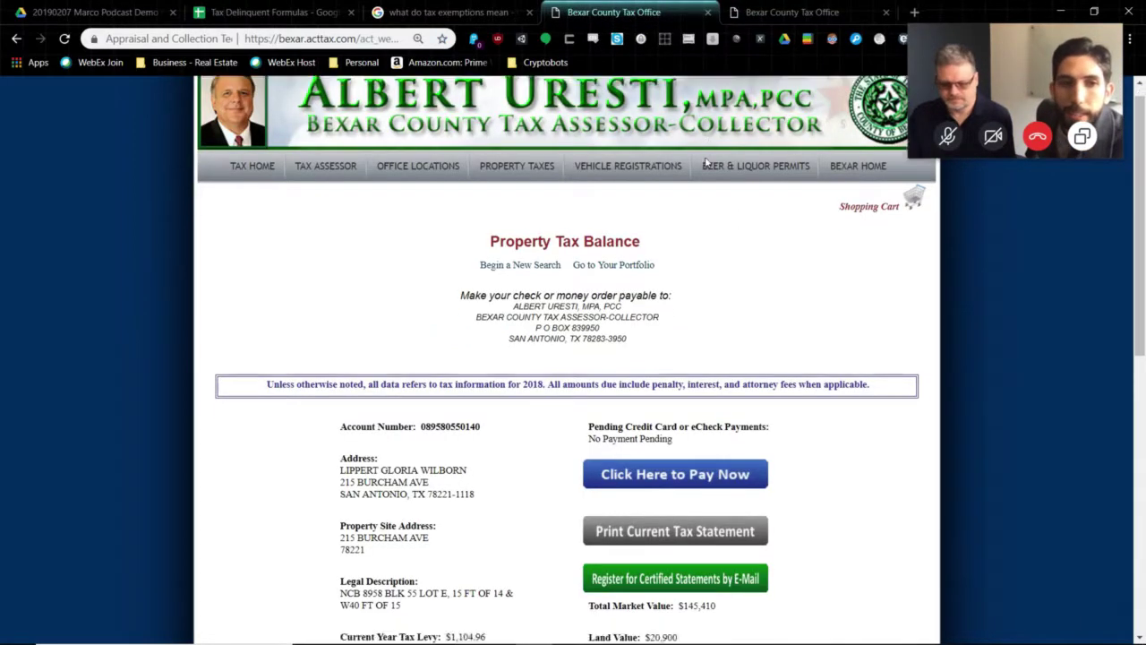
pyautogui.scroll(-2, 761, 215)
pyautogui.scroll(-1, 824, 267)
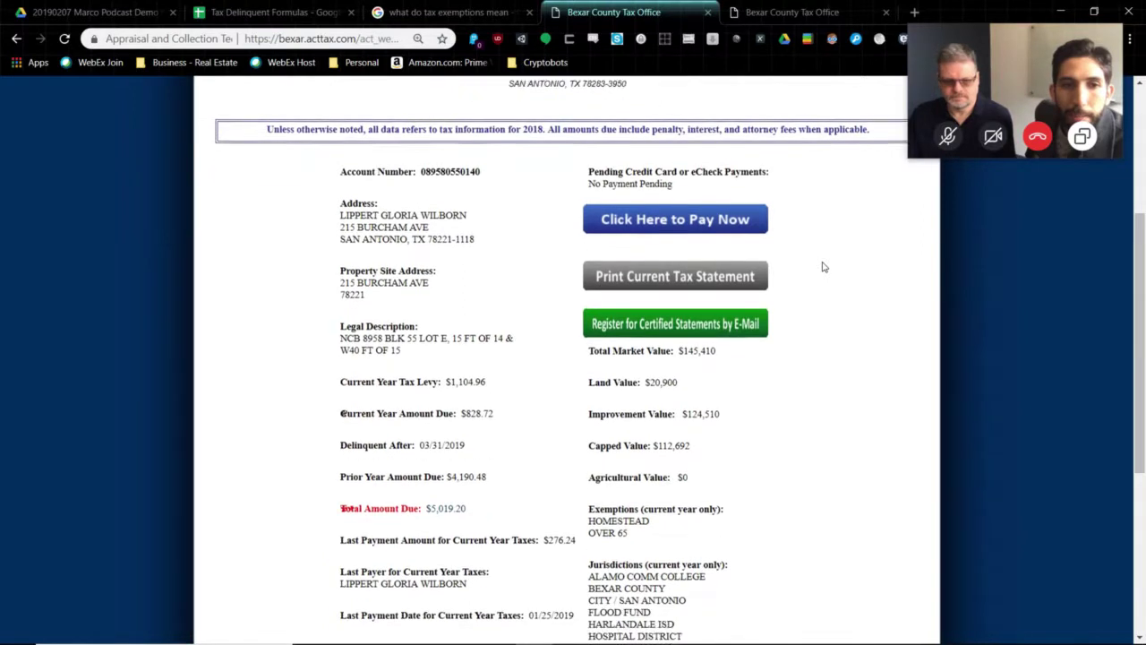
pyautogui.scroll(-2, 824, 267)
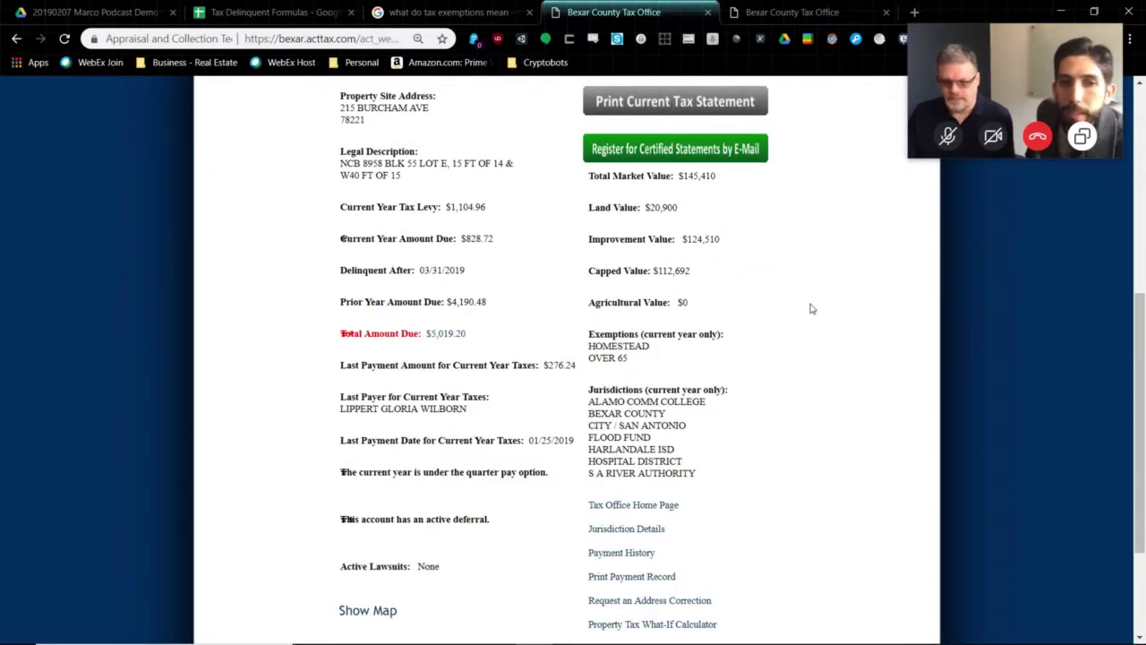
pyautogui.moveTo(592, 343); pyautogui.dragTo(664, 368)
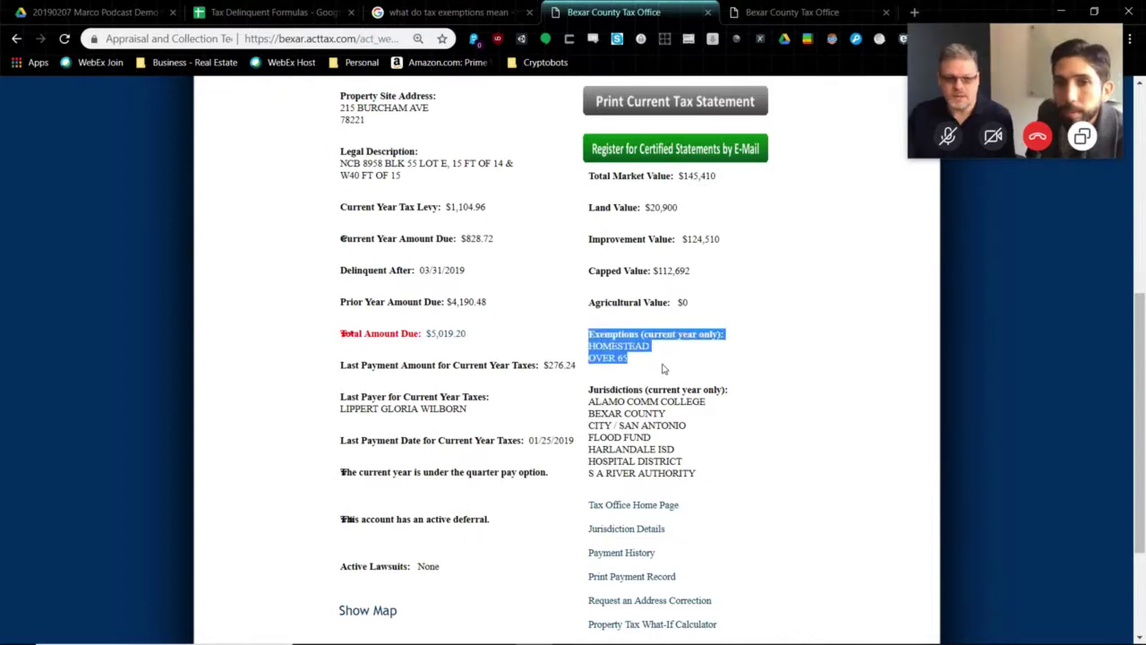
# Step: Switch to LibreOffice Calc and highlight the exemptions_desc cells of rows 5782 to 5789 to review the exemption types
pyautogui.hotkey('alt', 'Tab')
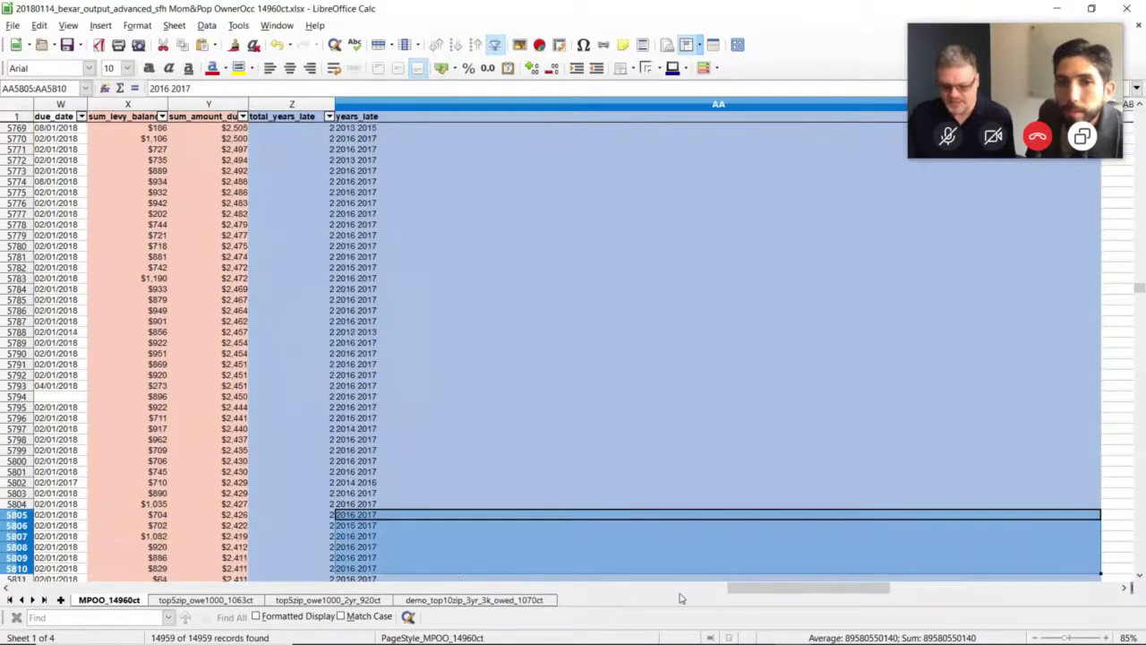
pyautogui.moveTo(681, 598); pyautogui.dragTo(580, 598)
pyautogui.moveTo(135, 320); pyautogui.dragTo(135, 248)
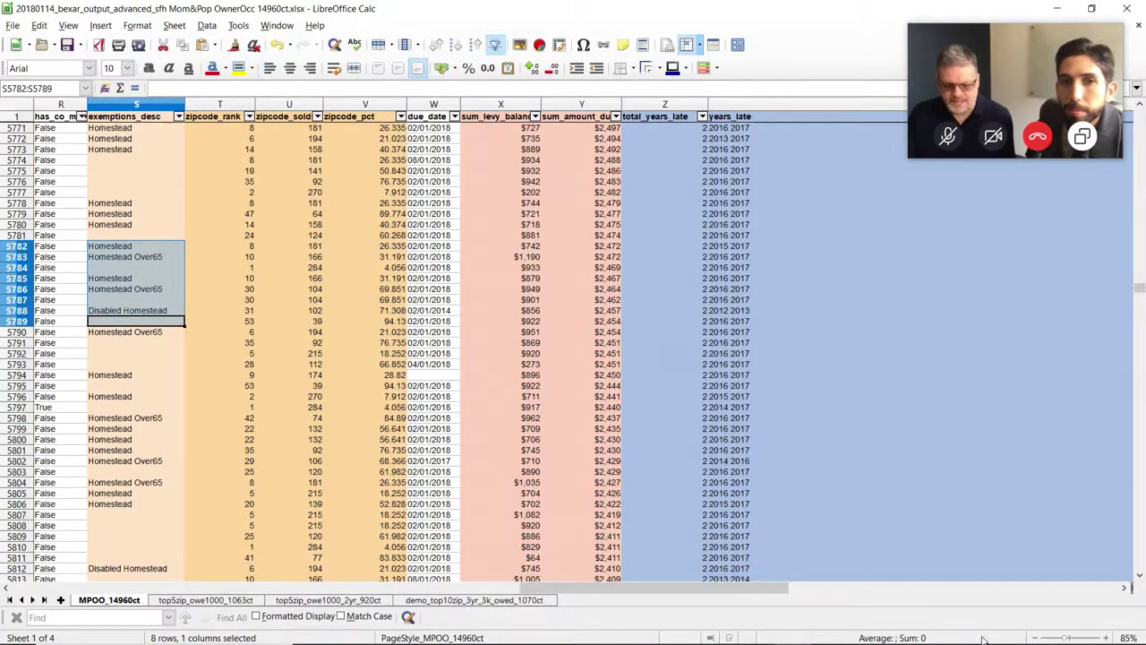
pyautogui.moveTo(774, 590); pyautogui.dragTo(811, 589)
# Step: Switch back to Chrome and enlarge the Property Tax Balance page to 175% to examine the amounts due and exemptions
pyautogui.hotkey('alt', 'Tab')
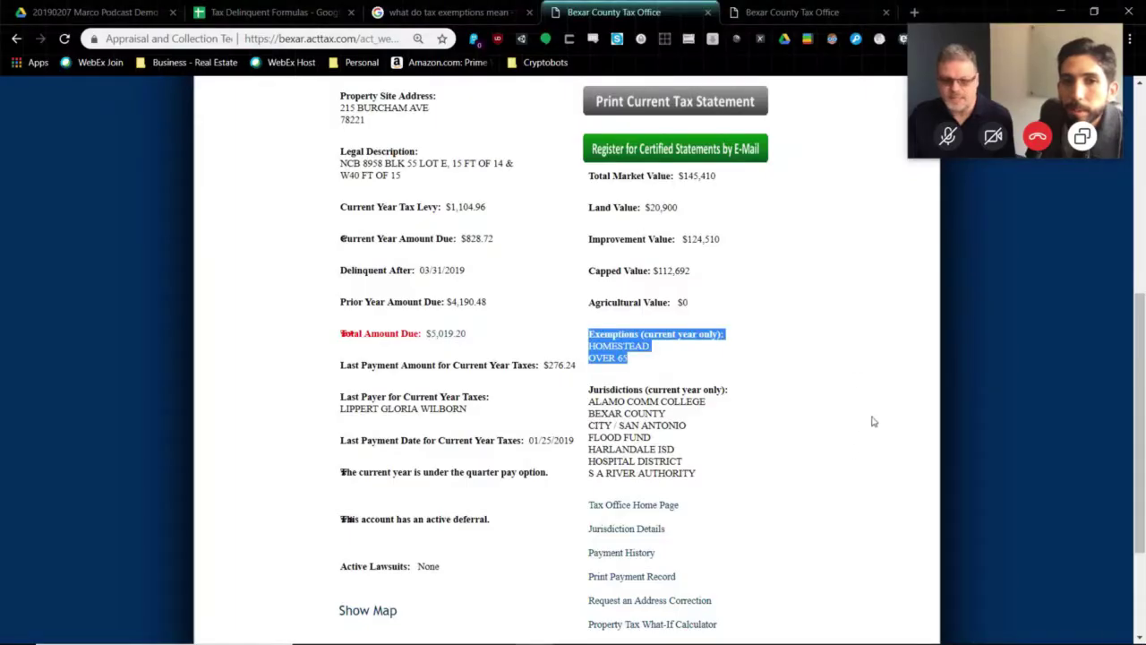
pyautogui.click(836, 337)
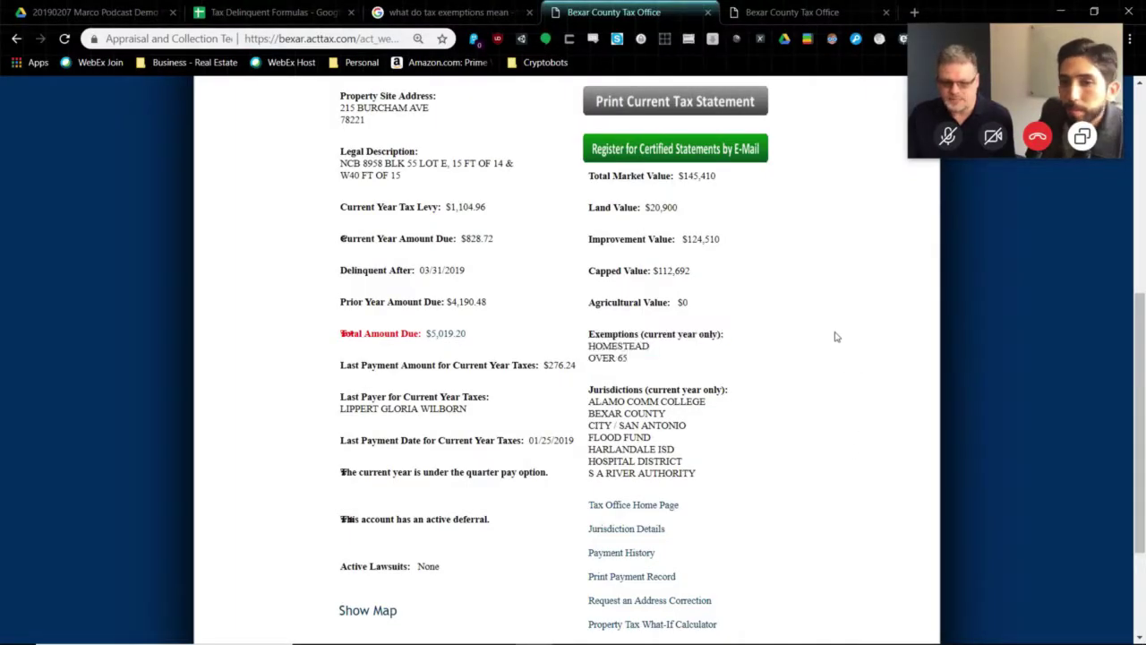
pyautogui.scroll(1, 836, 337)
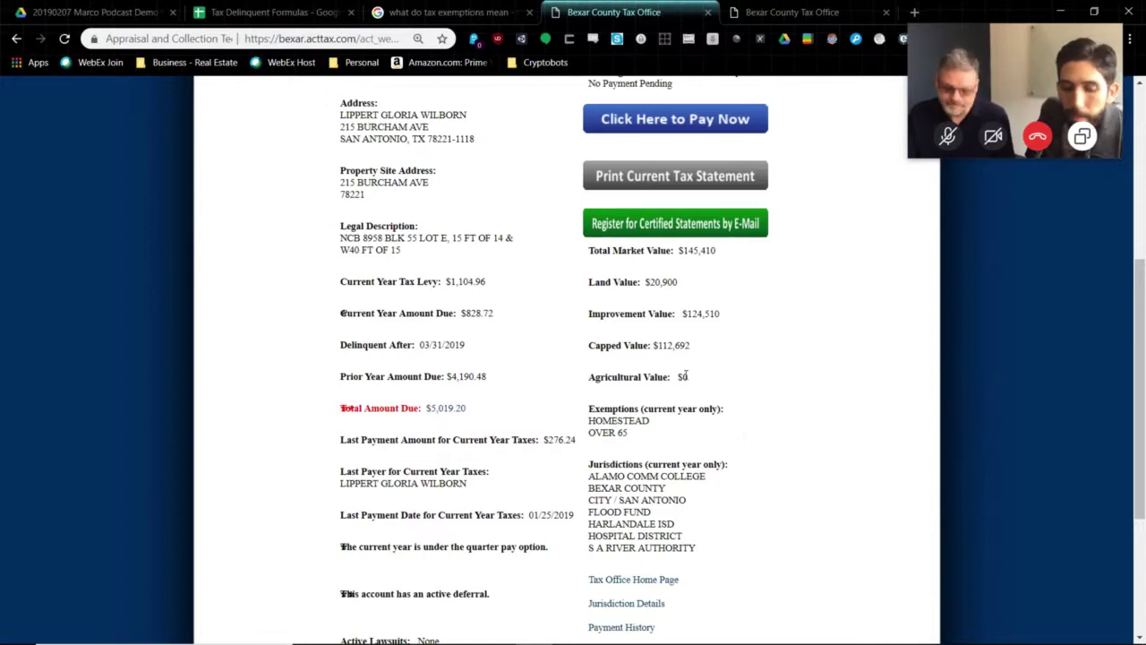
pyautogui.scroll(1, 682, 437)
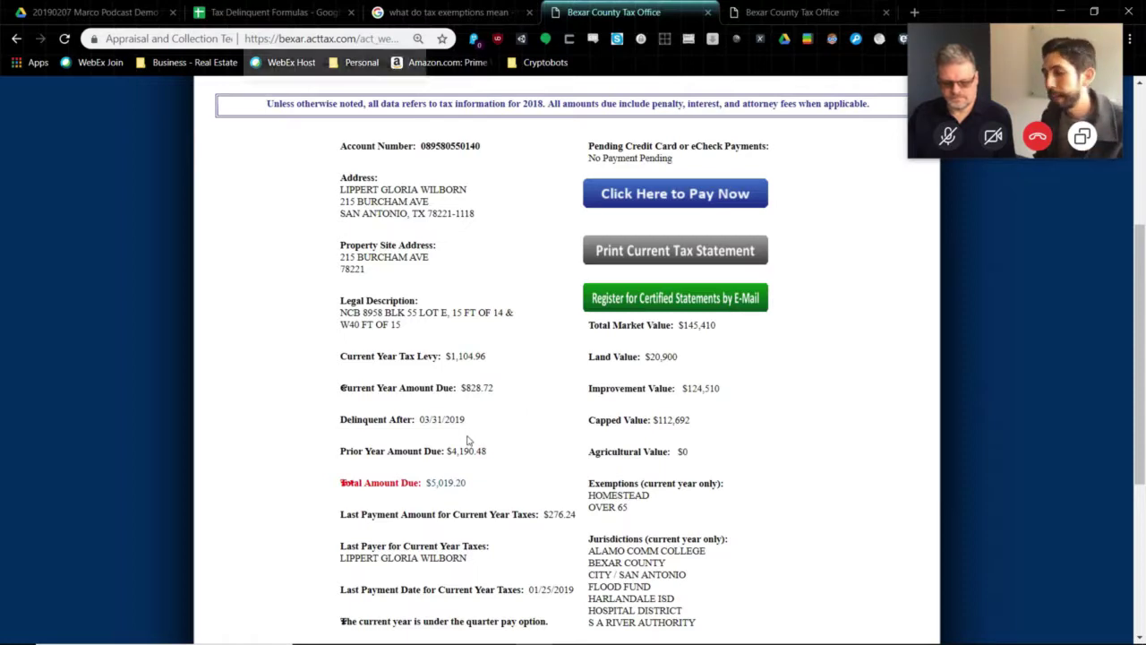
pyautogui.hotkey('ctrl', '+')
pyautogui.hotkey('ctrl', '+')
pyautogui.scroll(-2, 467, 439)
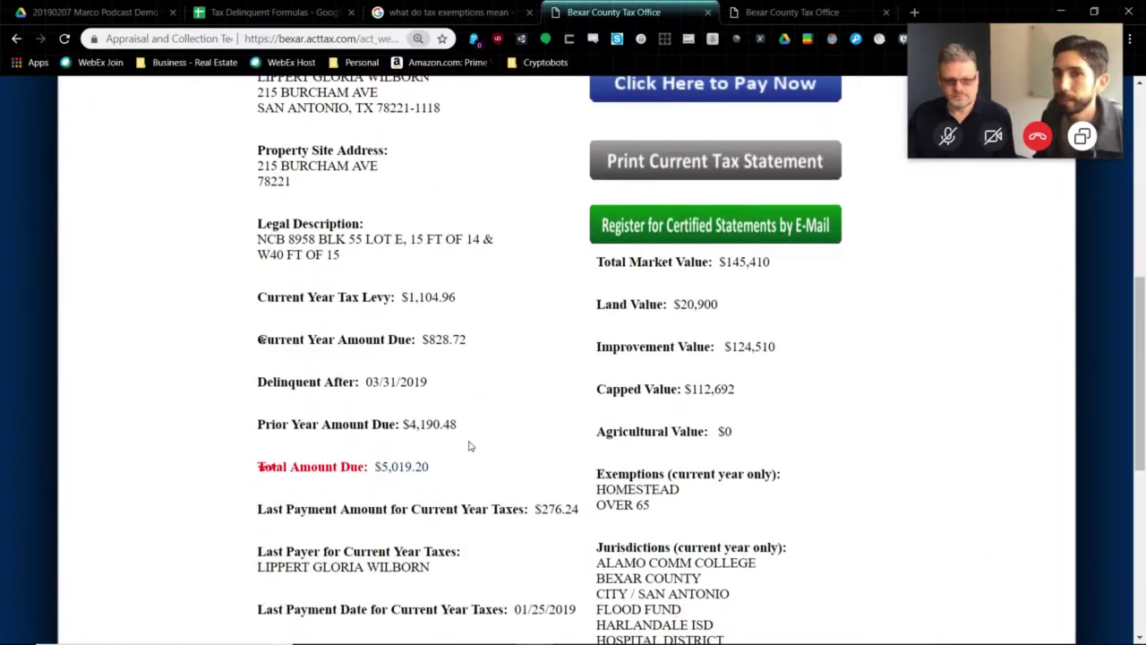
pyautogui.scroll(-1, 469, 446)
pyautogui.hotkey('ctrl', '+')
pyautogui.scroll(-1, 468, 448)
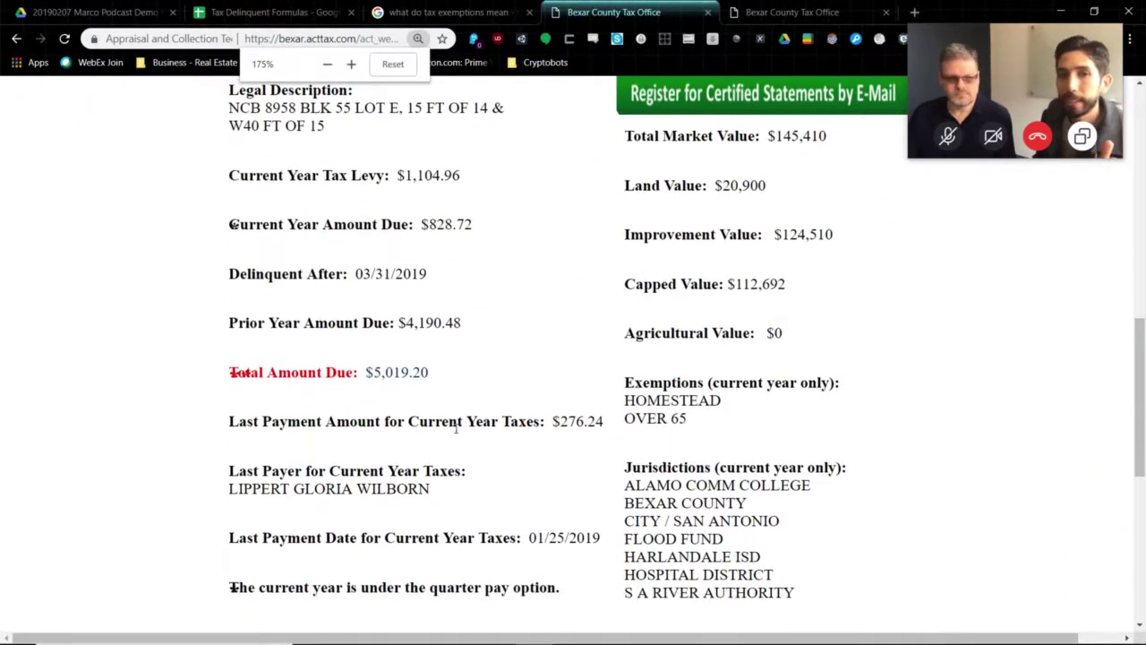
# Step: Highlight the account's Total Amount Due, and switch to LibreOffice Calc to review the sum_amount_due and total_years_late columns around row 5825
pyautogui.moveTo(464, 373); pyautogui.dragTo(221, 375)
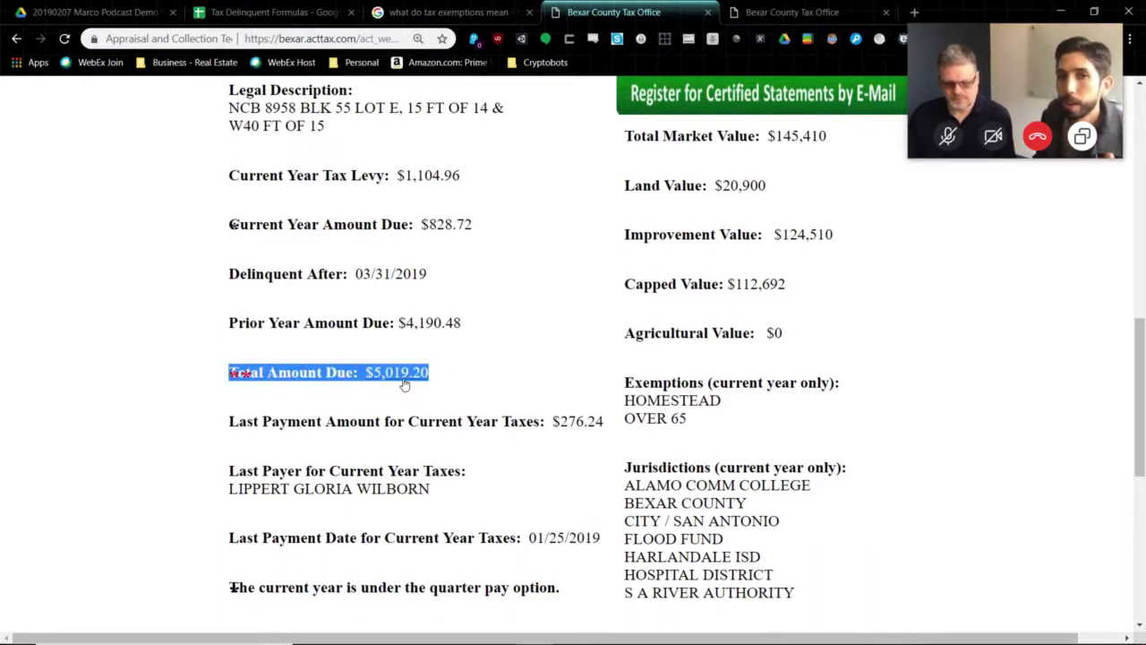
pyautogui.click(433, 400)
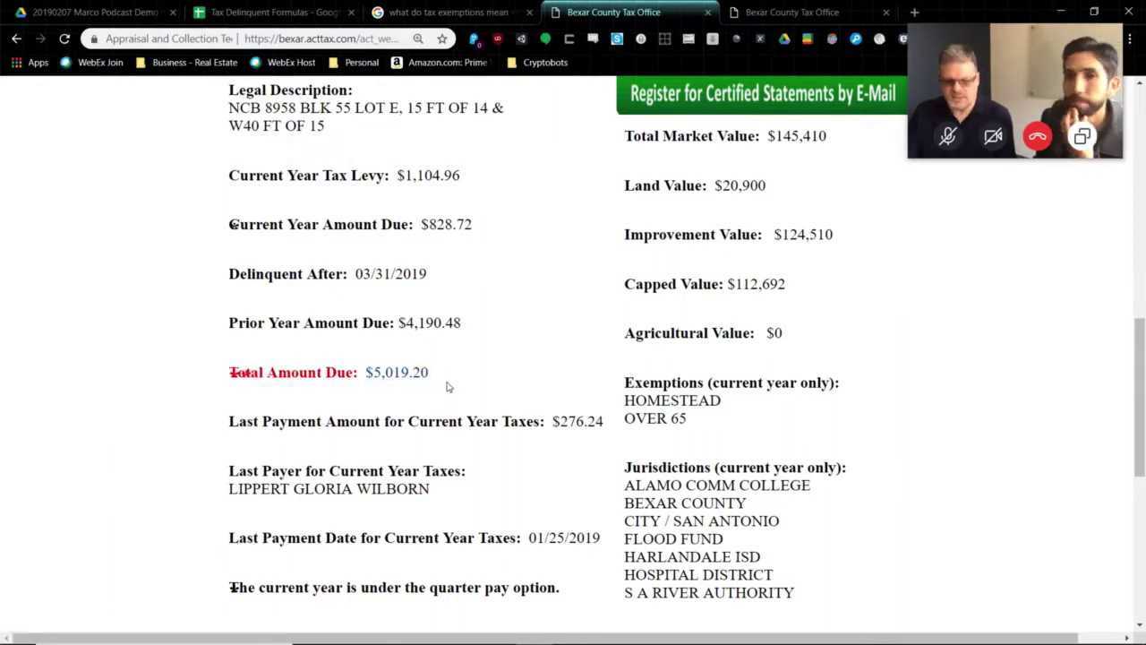
pyautogui.hotkey('alt', 'Tab')
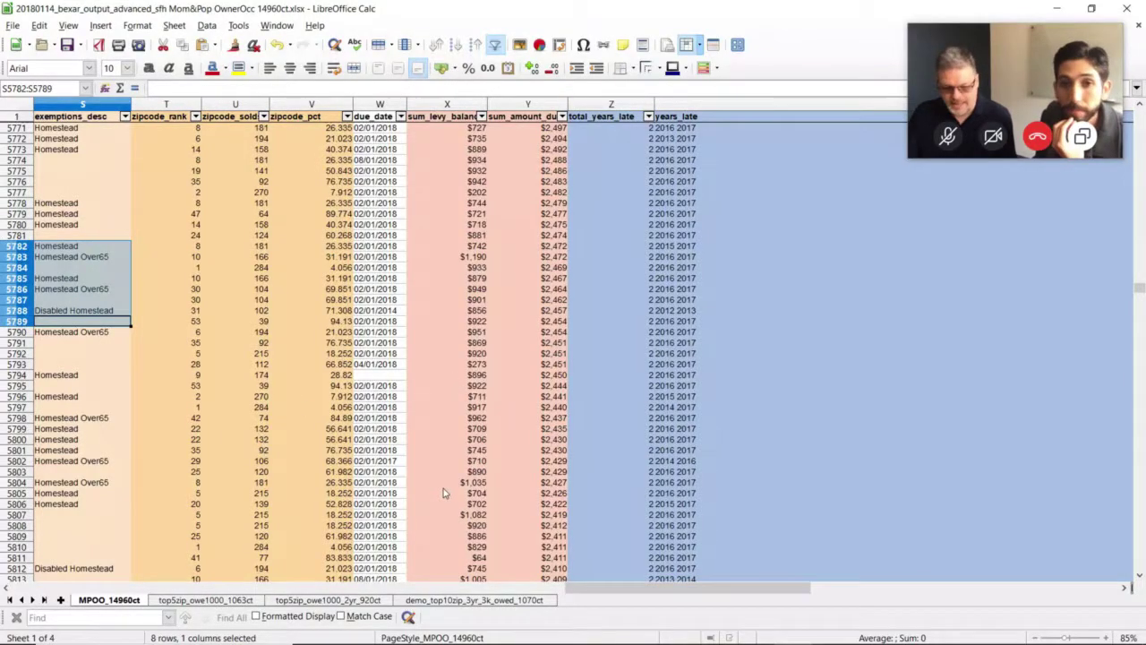
pyautogui.scroll(-8, 536, 506)
pyautogui.click(551, 450)
pyautogui.scroll(-4, 586, 479)
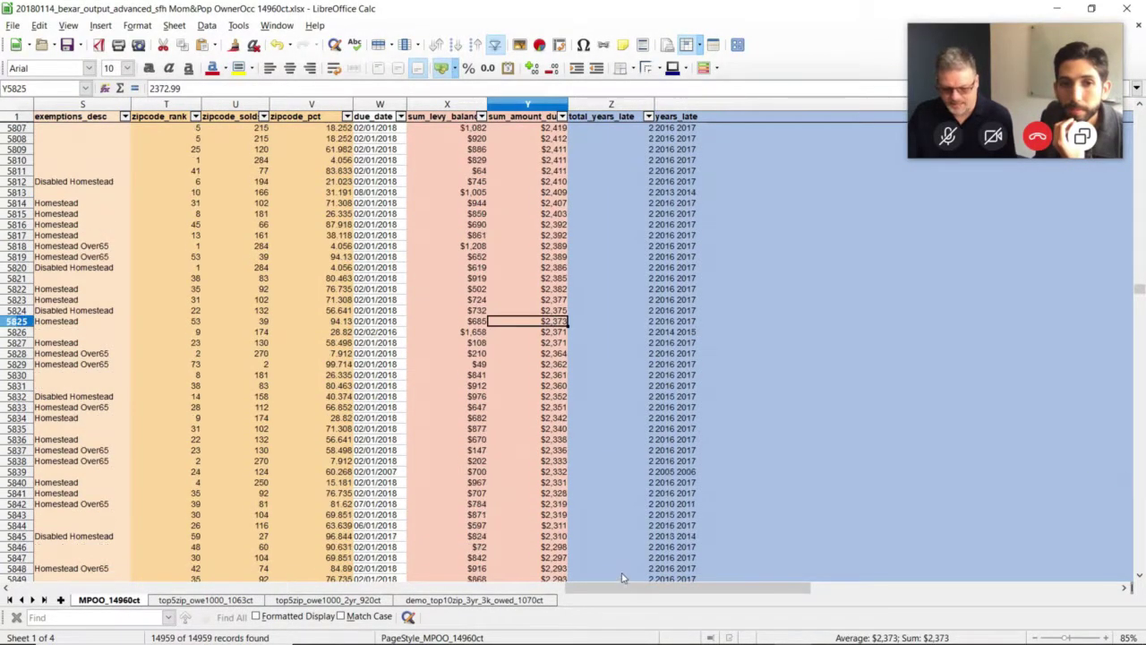
pyautogui.moveTo(735, 589); pyautogui.dragTo(779, 588)
# Step: Switch back to Chrome and highlight the Total Amount Due value and label on the Property Tax Balance page
pyautogui.hotkey('alt', 'Tab')
pyautogui.moveTo(439, 375); pyautogui.dragTo(370, 372)
pyautogui.moveTo(232, 372); pyautogui.dragTo(254, 374)
# Step: Switch to LibreOffice Calc, highlight the sum_amount_due cells of rows 5824 to 5830 and select the total_years_late cell in row 5823
pyautogui.hotkey('alt', 'Tab')
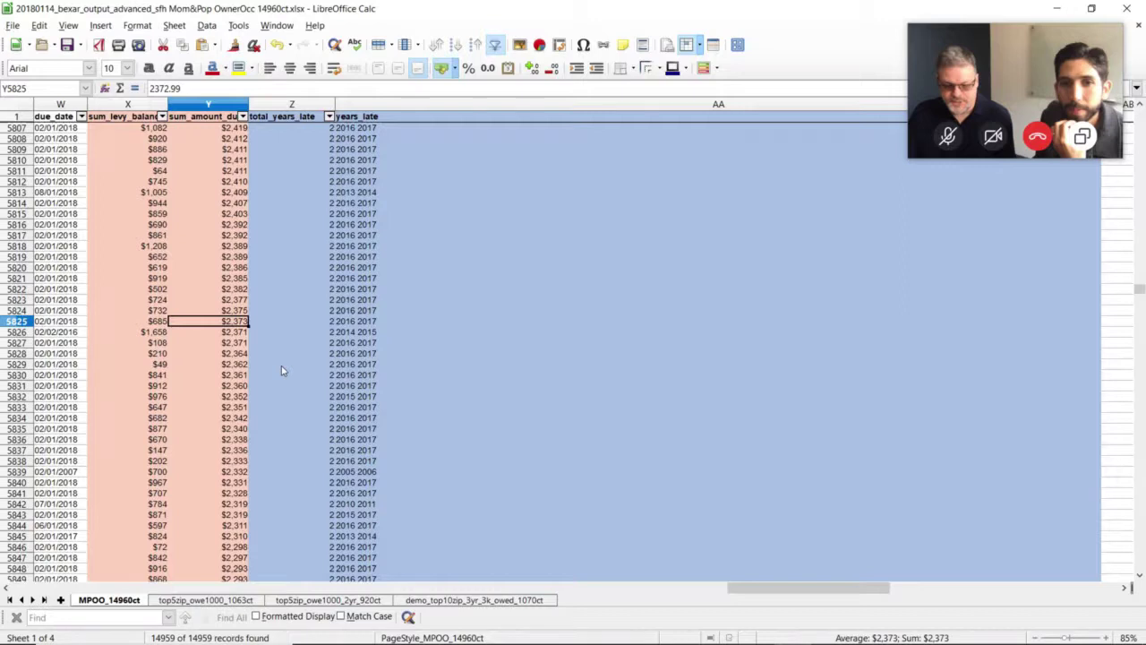
pyautogui.moveTo(228, 310); pyautogui.dragTo(240, 380)
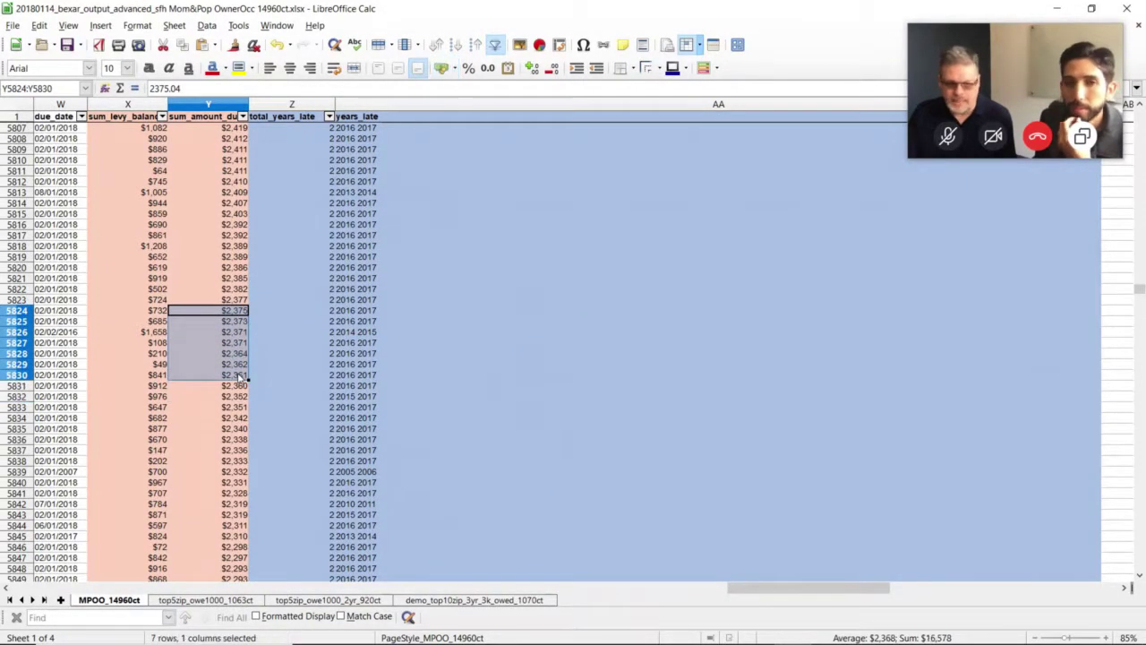
pyautogui.click(231, 300)
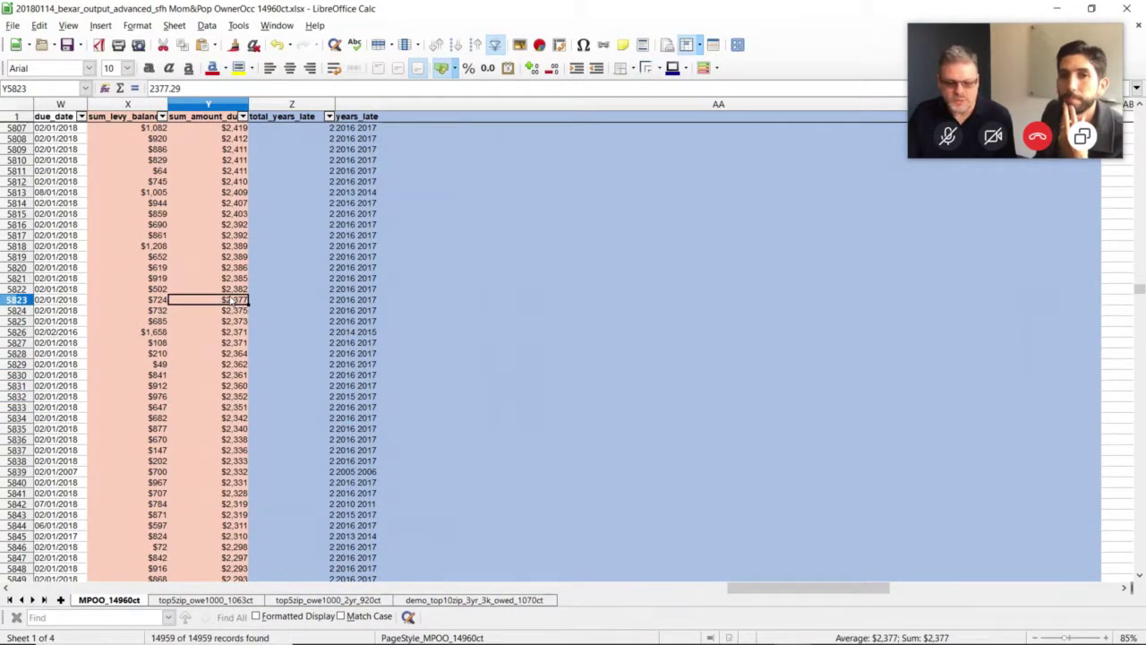
pyautogui.click(329, 300)
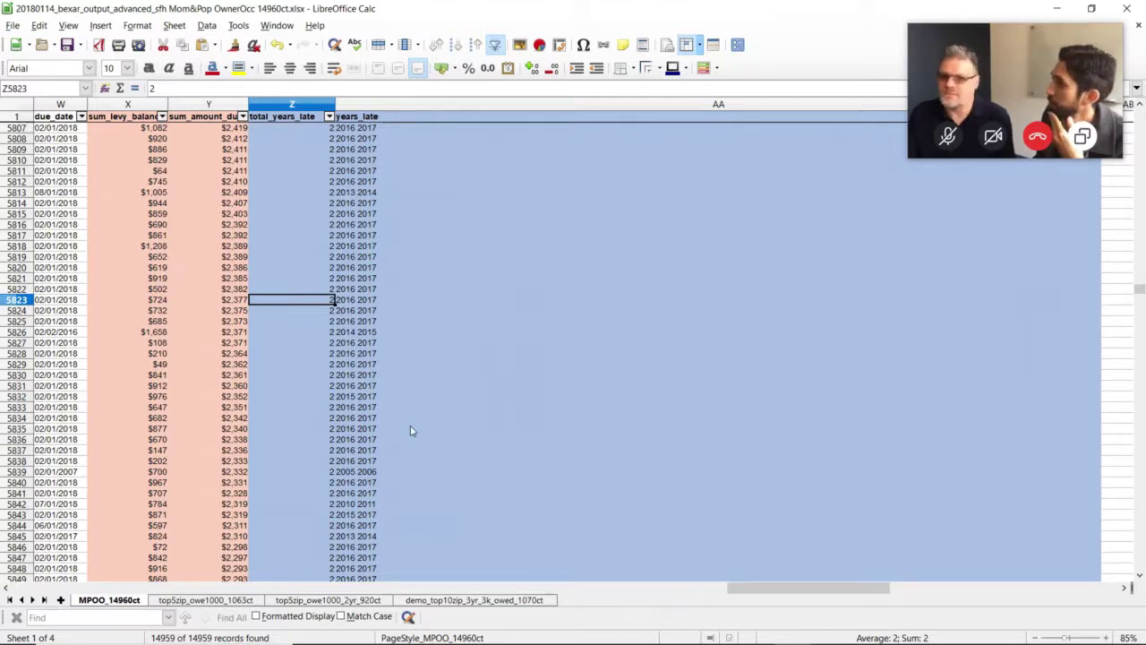
# Step: Highlight the sum_amount_due cells of rows 5810 to 5820 and select the total_years_late cell in row 5813
pyautogui.click(296, 205)
pyautogui.moveTo(232, 161); pyautogui.dragTo(217, 273)
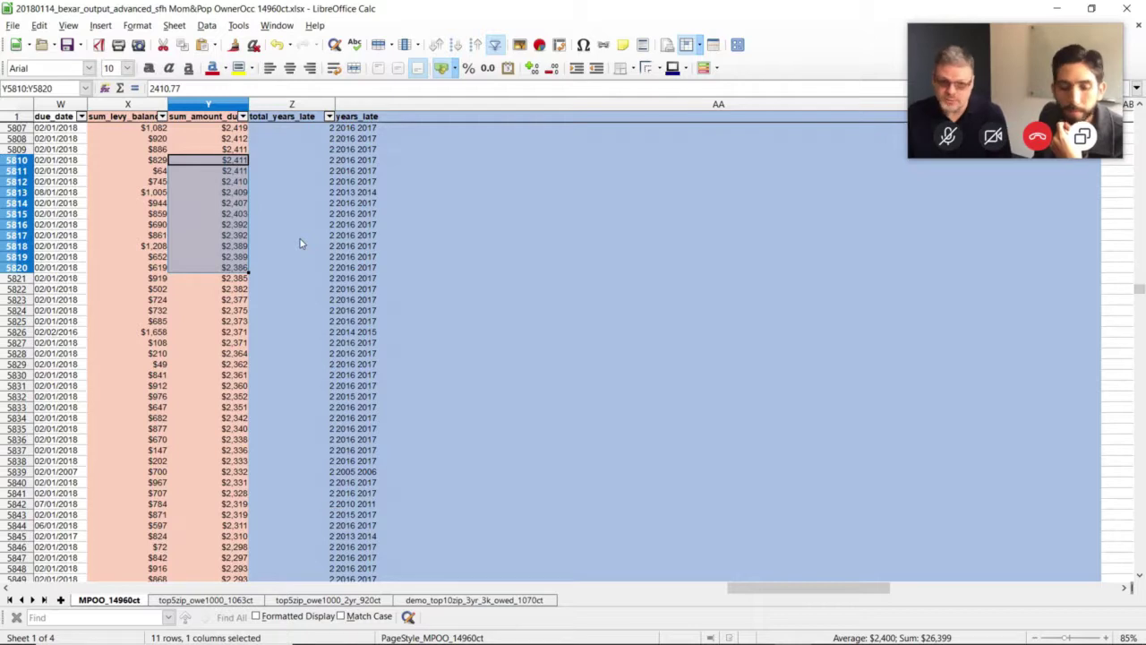
pyautogui.click(313, 193)
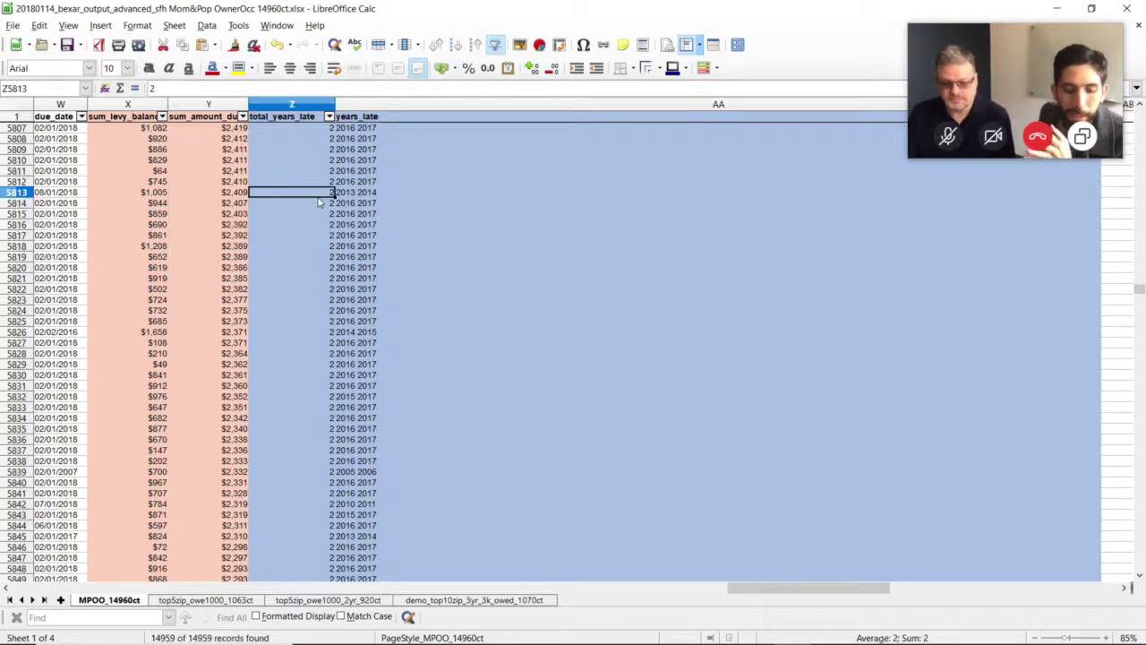
# Step: Switch to Chrome and open the account's Payment History from the Property Tax Balance page
pyautogui.hotkey('alt', 'Tab')
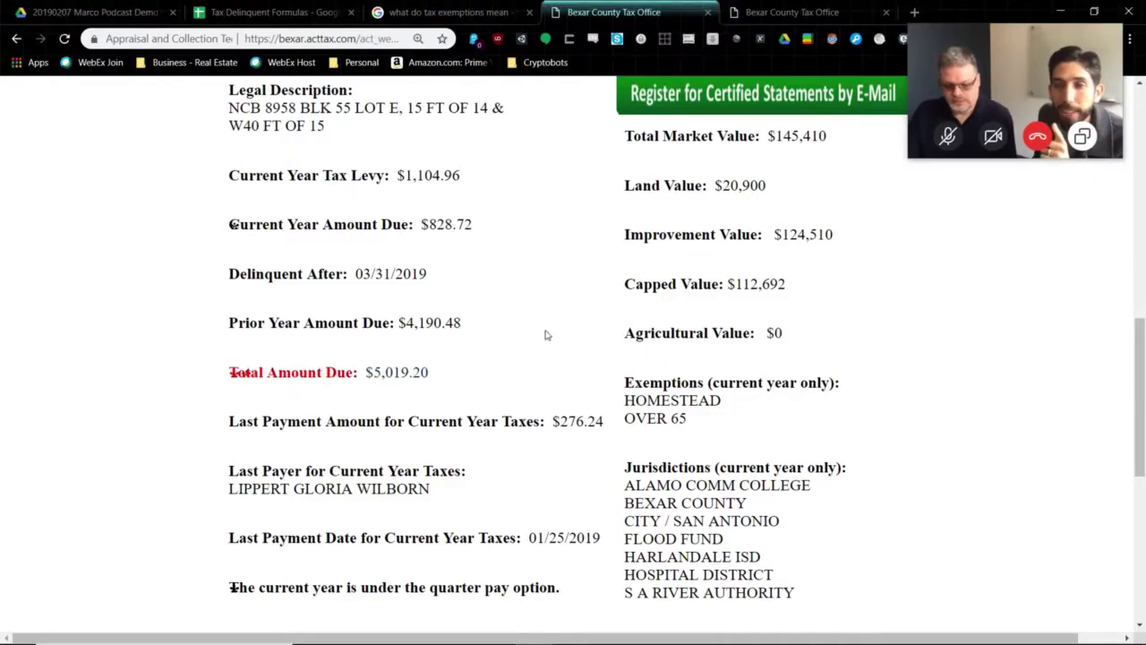
pyautogui.scroll(-4, 632, 382)
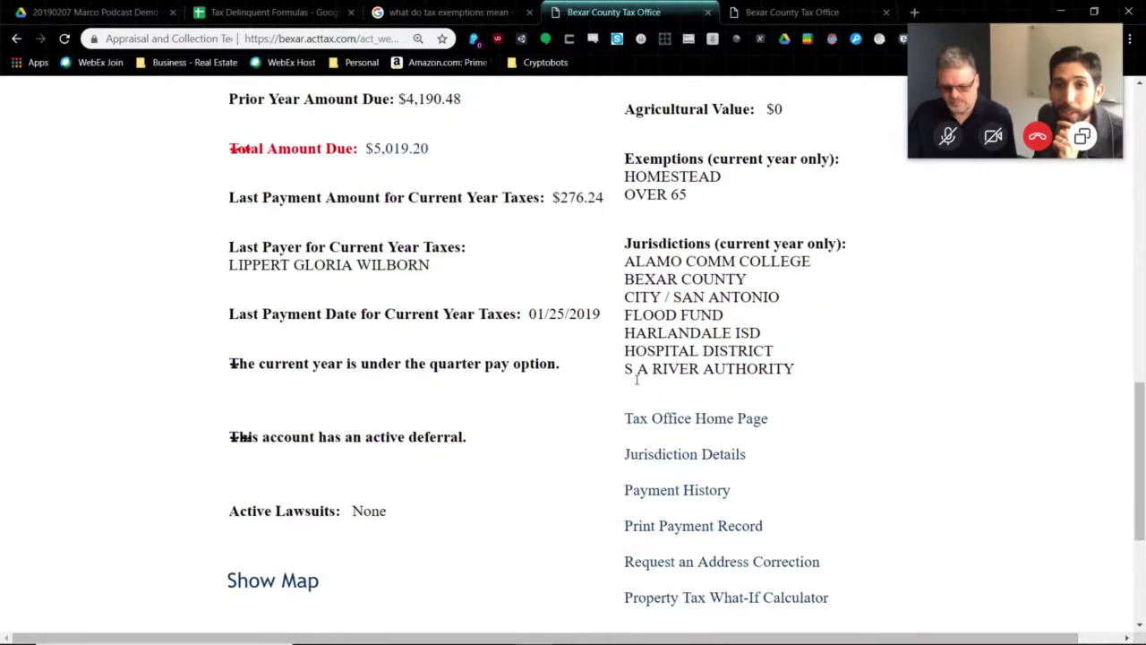
pyautogui.click(698, 348)
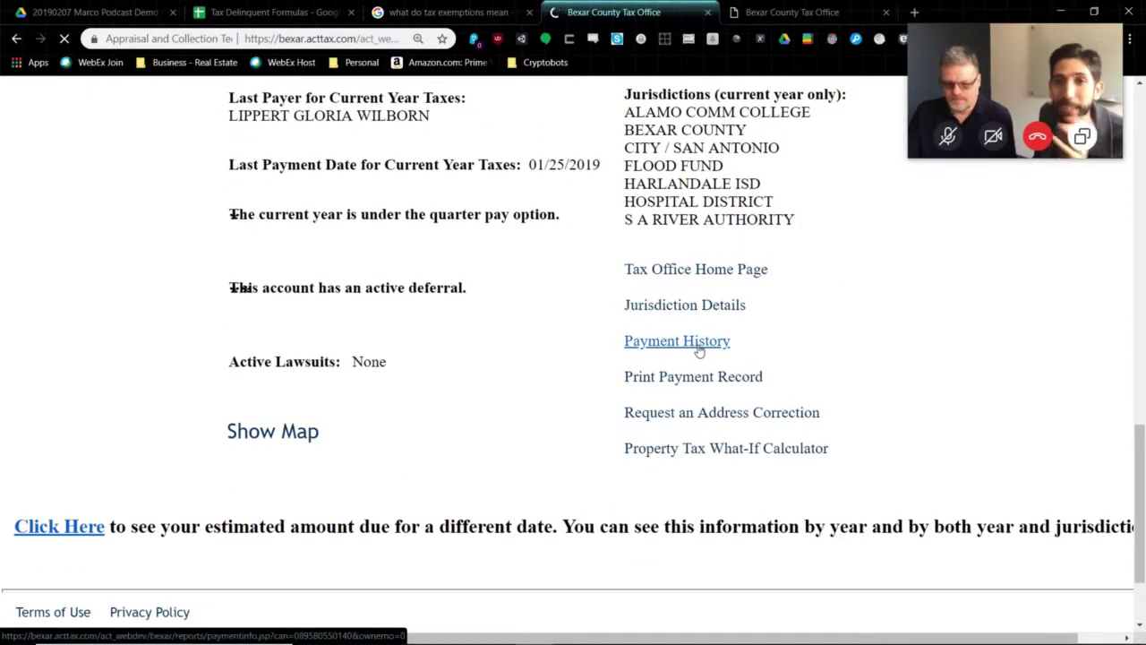
# Step: Review the Payment Information table and highlight the receipt dates and roll years of the two most recent payments
pyautogui.scroll(-2, 699, 356)
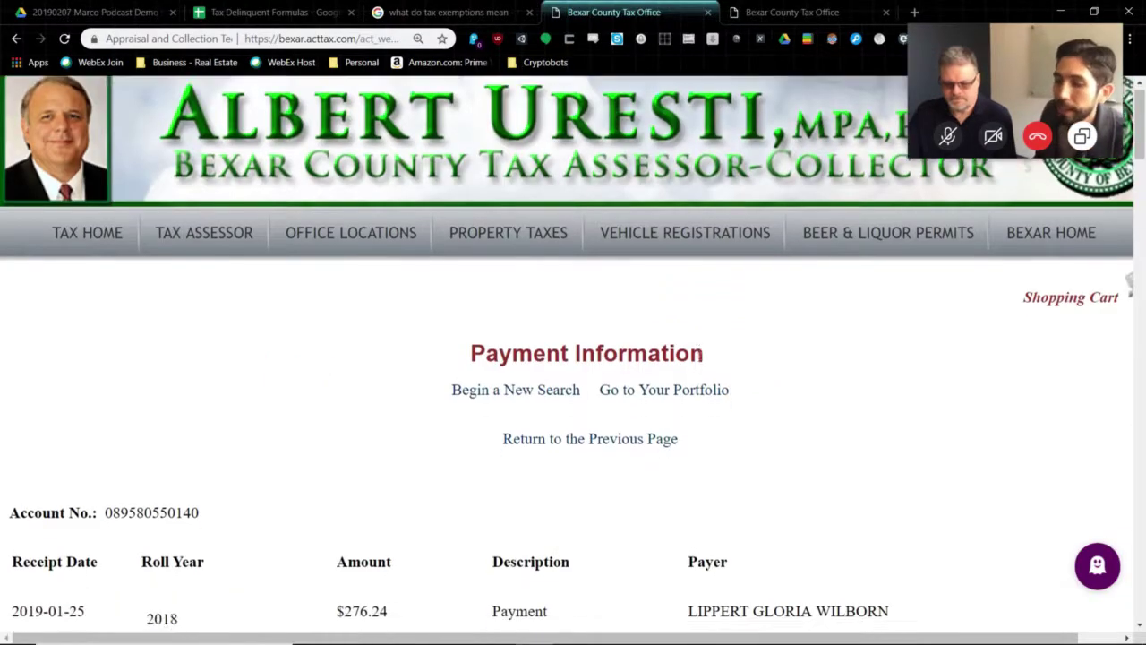
pyautogui.scroll(-1, 700, 356)
pyautogui.scroll(-1, 313, 325)
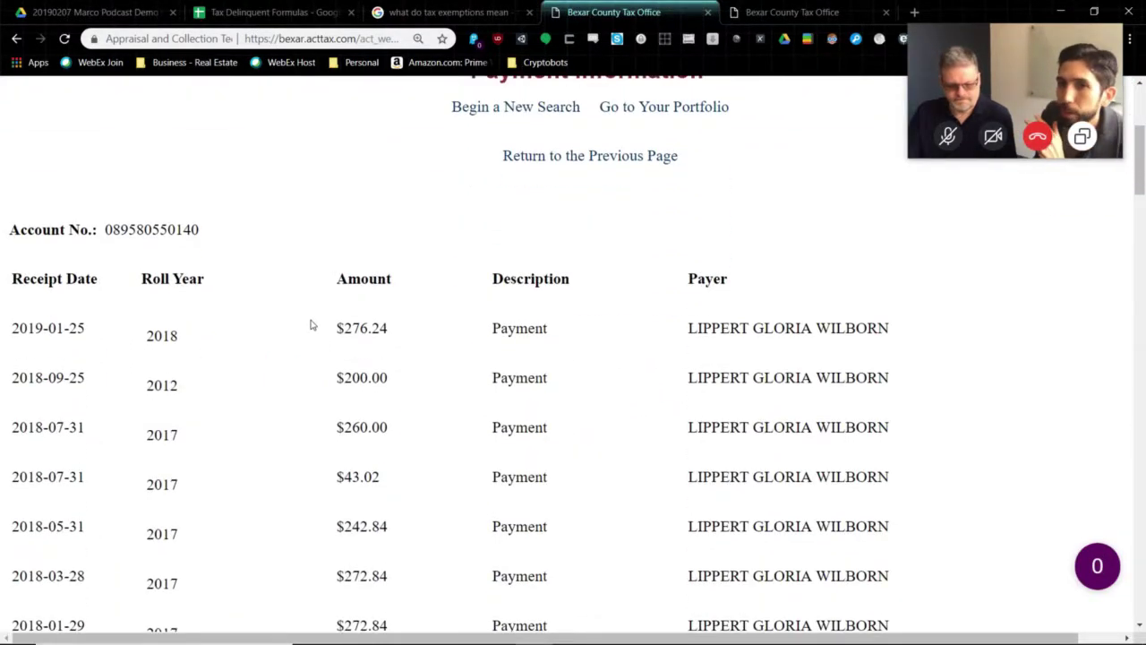
pyautogui.scroll(-1, 116, 343)
pyautogui.moveTo(58, 259); pyautogui.dragTo(266, 319)
pyautogui.click(255, 290)
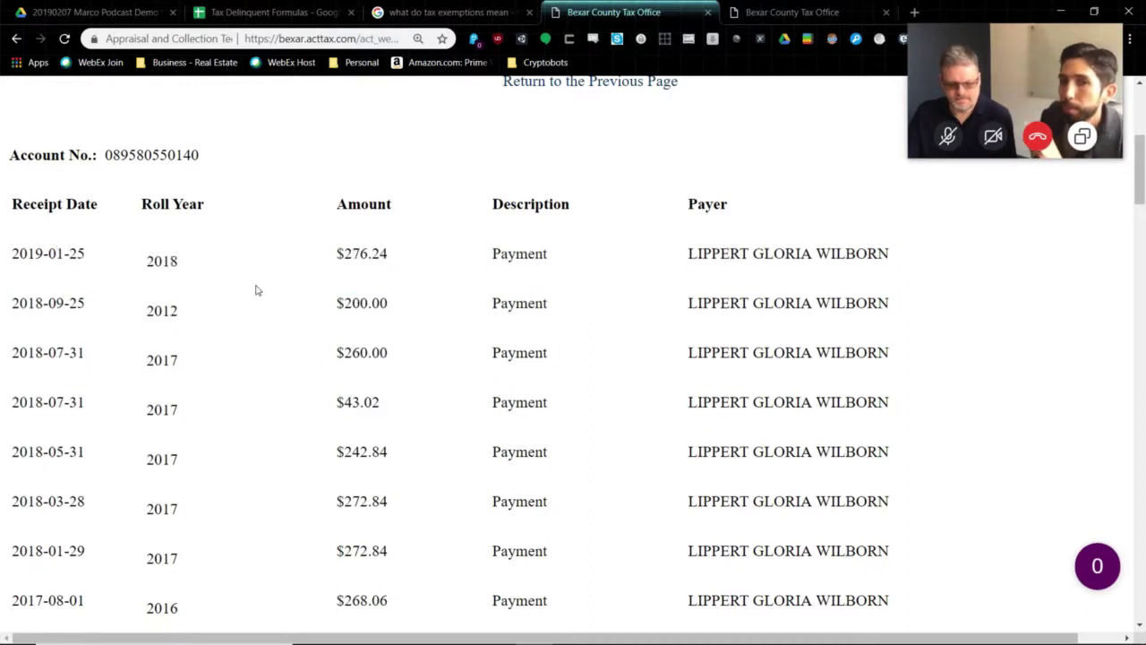
pyautogui.scroll(1, 255, 289)
# Step: Switch to LibreOffice Calc, return to the start of the MPOO_14960ct sheet and highlight columns N to Q, is_estate through is_owner_occ
pyautogui.hotkey('alt', 'Tab')
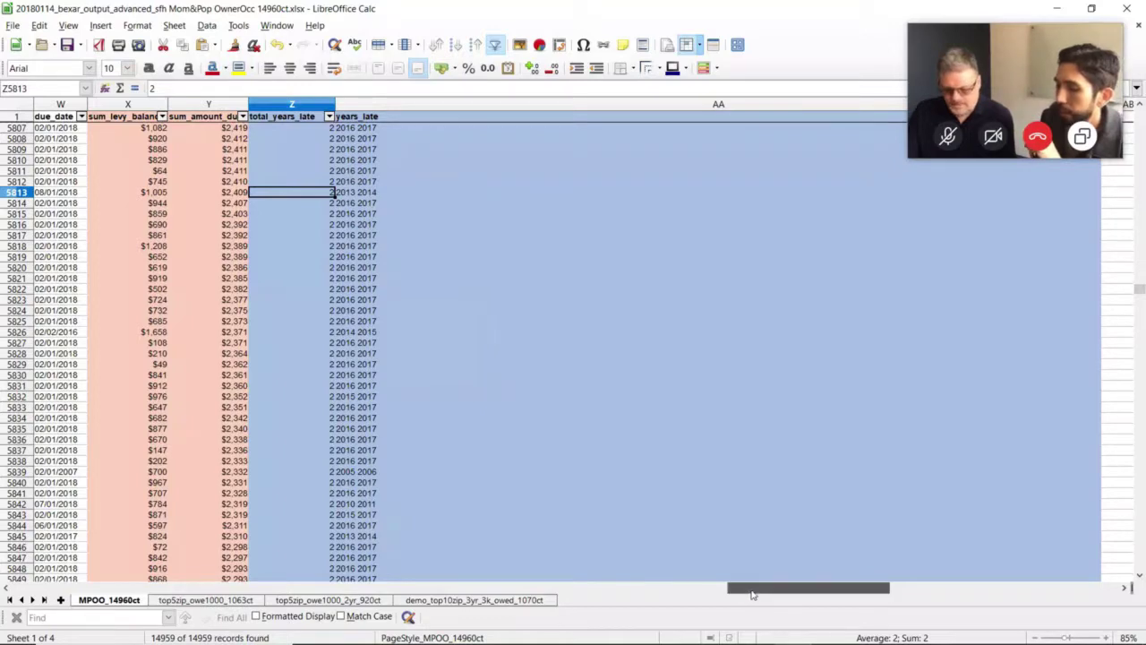
pyautogui.moveTo(752, 594); pyautogui.dragTo(769, 566)
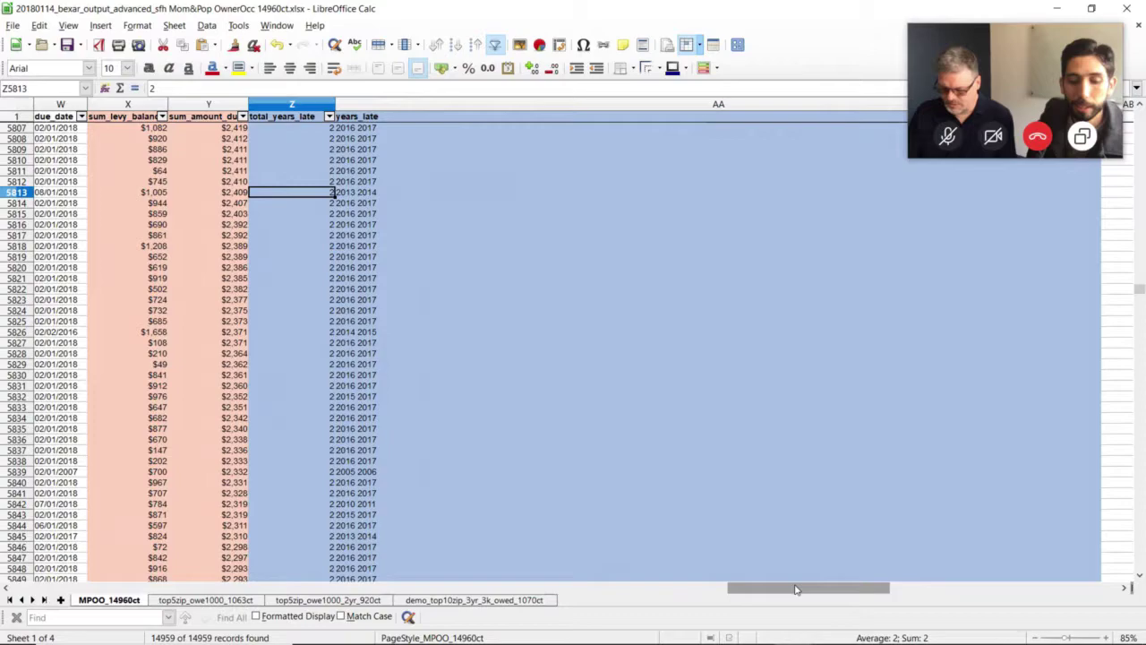
pyautogui.hotkey('ctrl', 'Home')
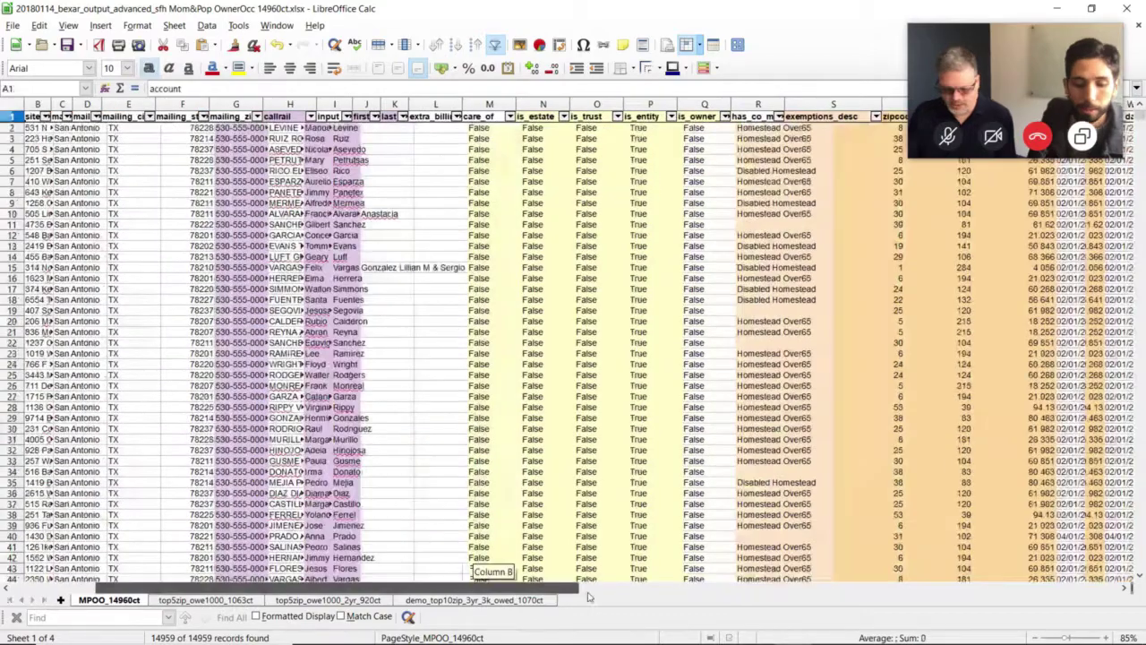
pyautogui.hscroll(4, 207, 125)
pyautogui.hscroll(-1, 206, 126)
pyautogui.moveTo(105, 105); pyautogui.dragTo(251, 106)
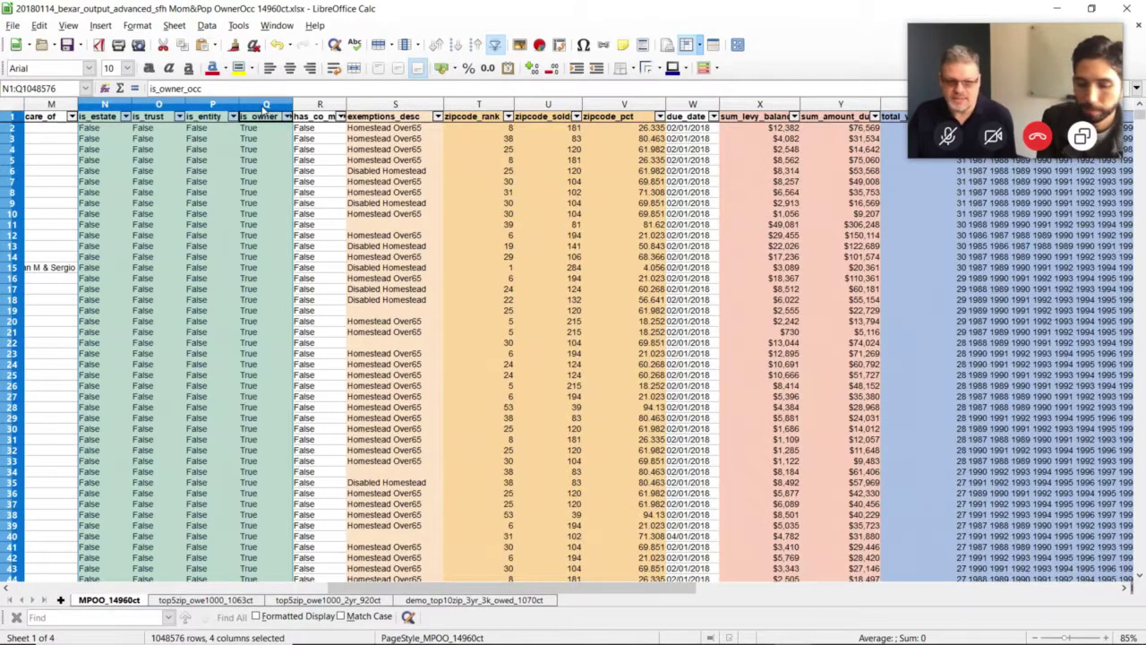
# Step: Highlight the ownership flags in cells N2:Q3, and select the full is_estate through is_owner_occ columns again
pyautogui.click(238, 148)
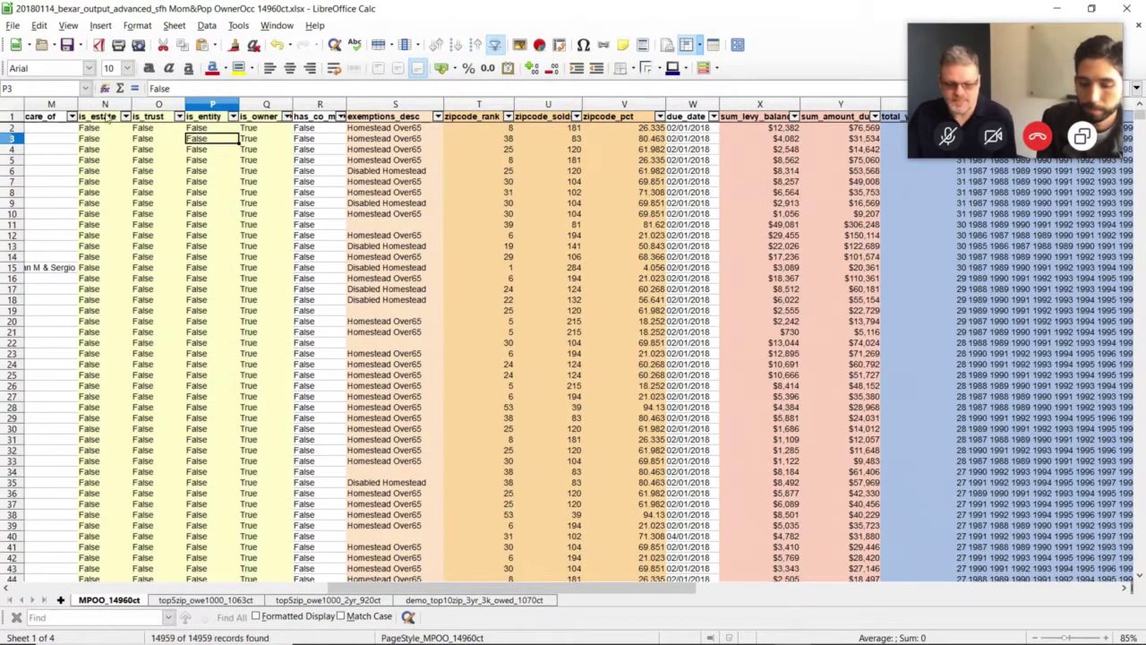
pyautogui.moveTo(89, 133); pyautogui.dragTo(259, 143)
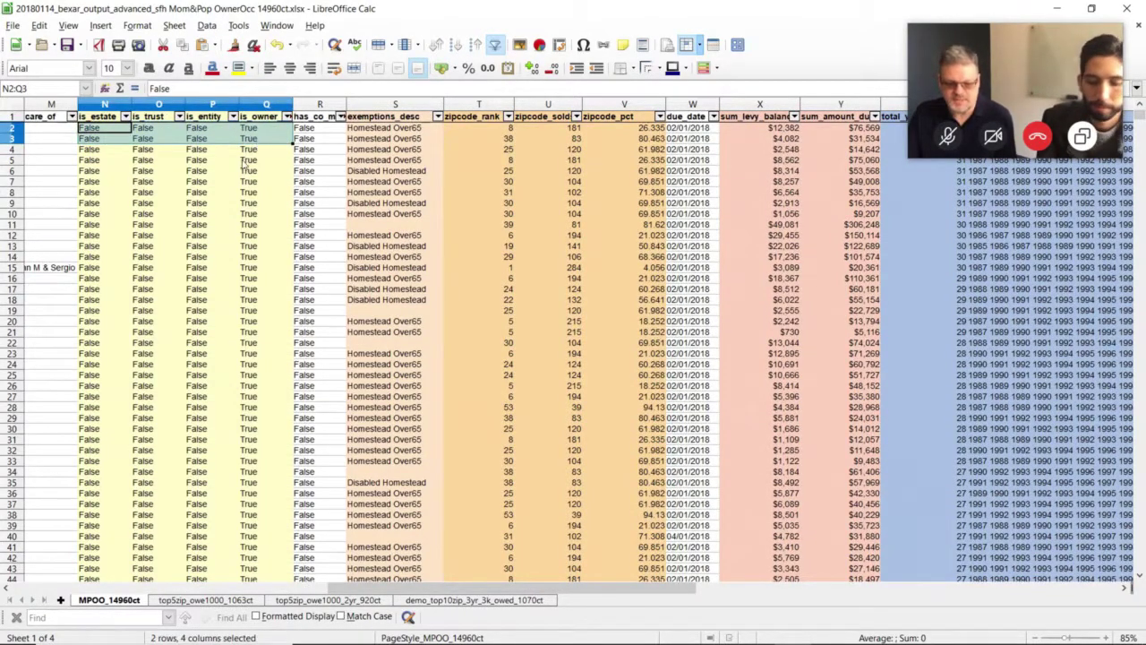
pyautogui.click(105, 105)
pyautogui.moveTo(106, 105); pyautogui.dragTo(269, 105)
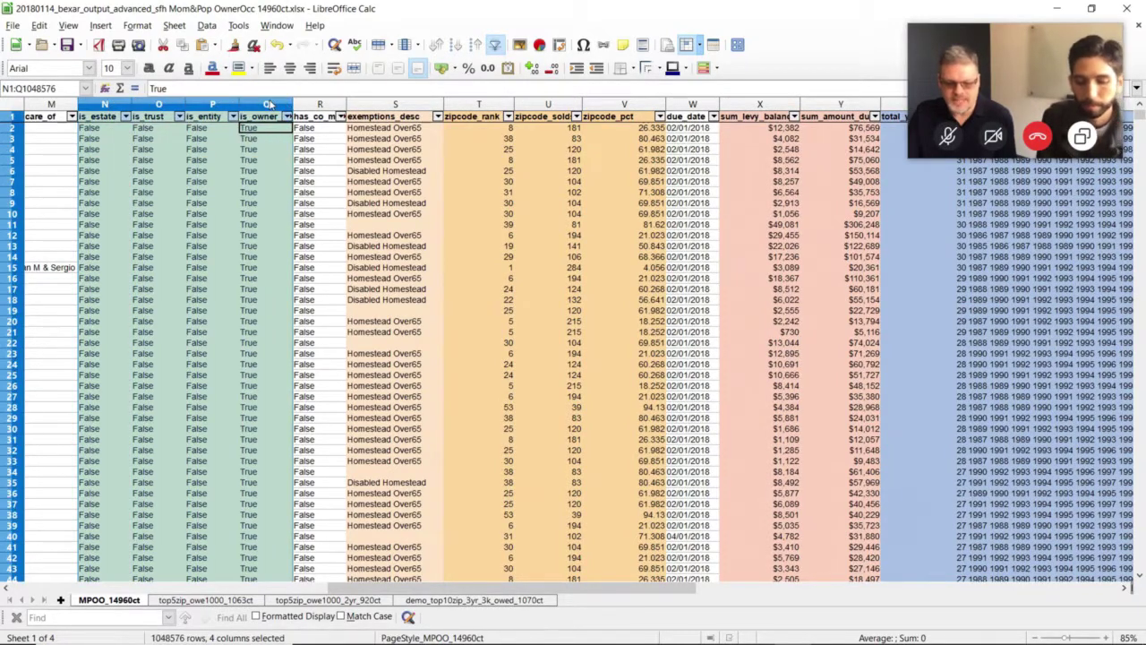
# Step: Examine the available filter values of the is_estate and is_trust columns, cancelling without applying a filter
pyautogui.click(125, 117)
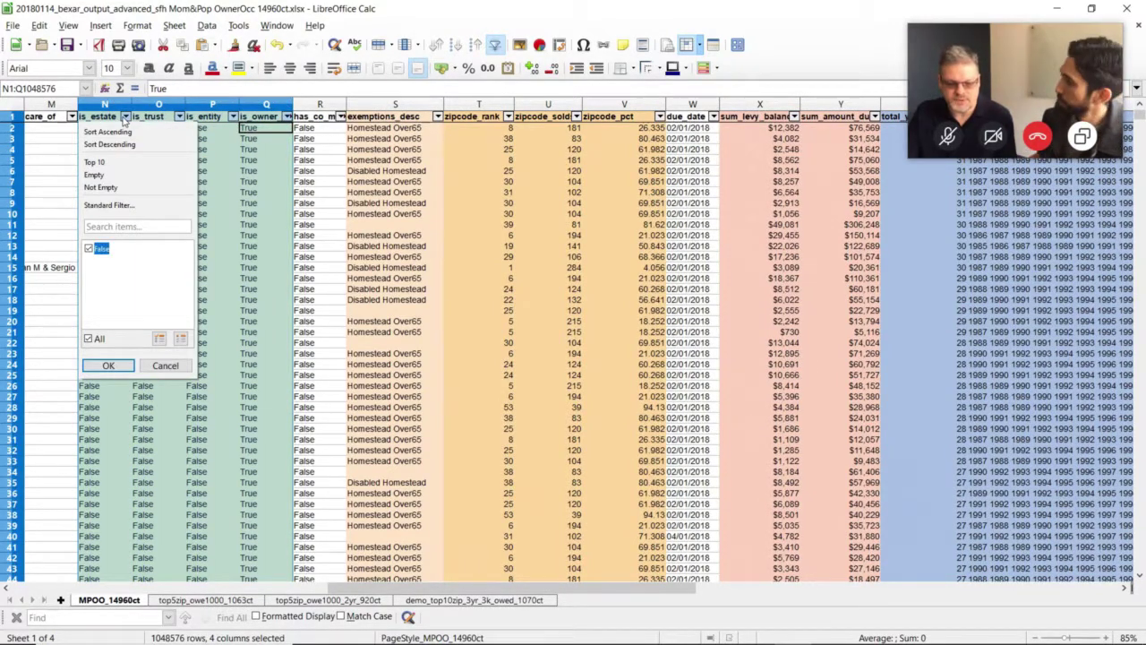
pyautogui.click(214, 28)
pyautogui.click(209, 27)
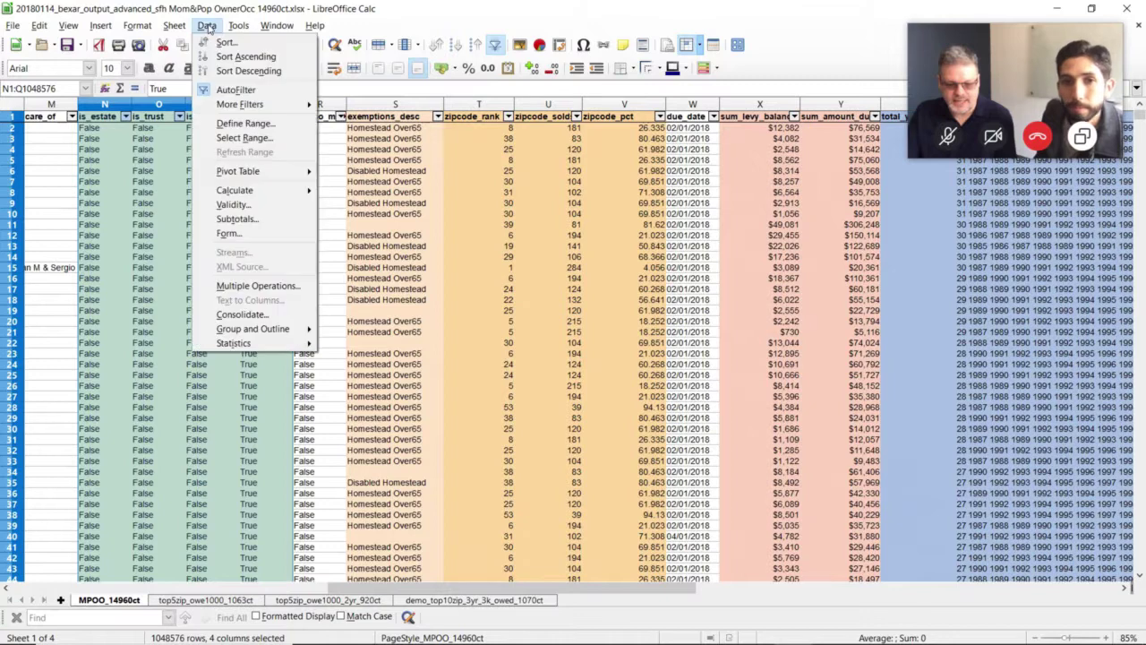
pyautogui.click(141, 140)
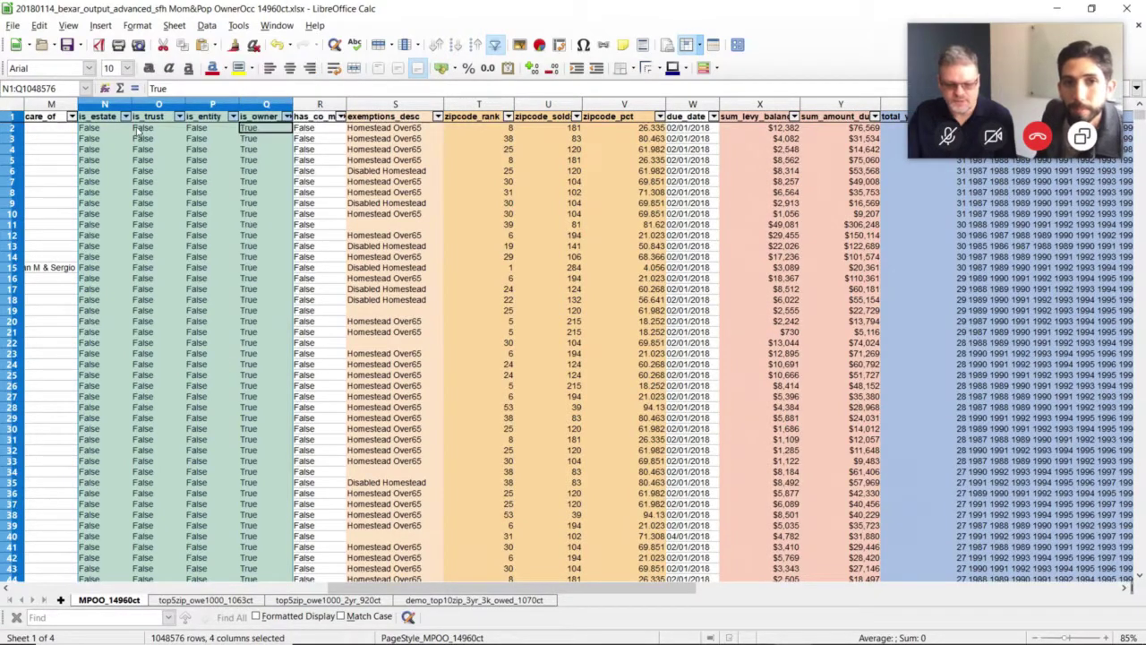
pyautogui.click(138, 149)
pyautogui.click(126, 117)
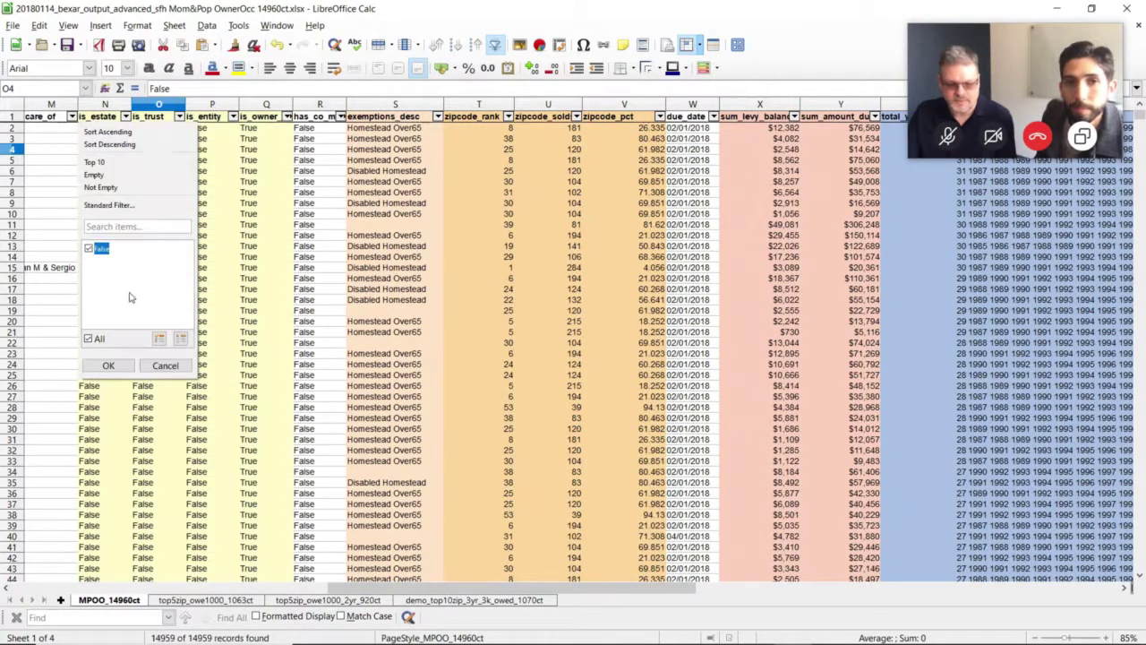
pyautogui.click(180, 118)
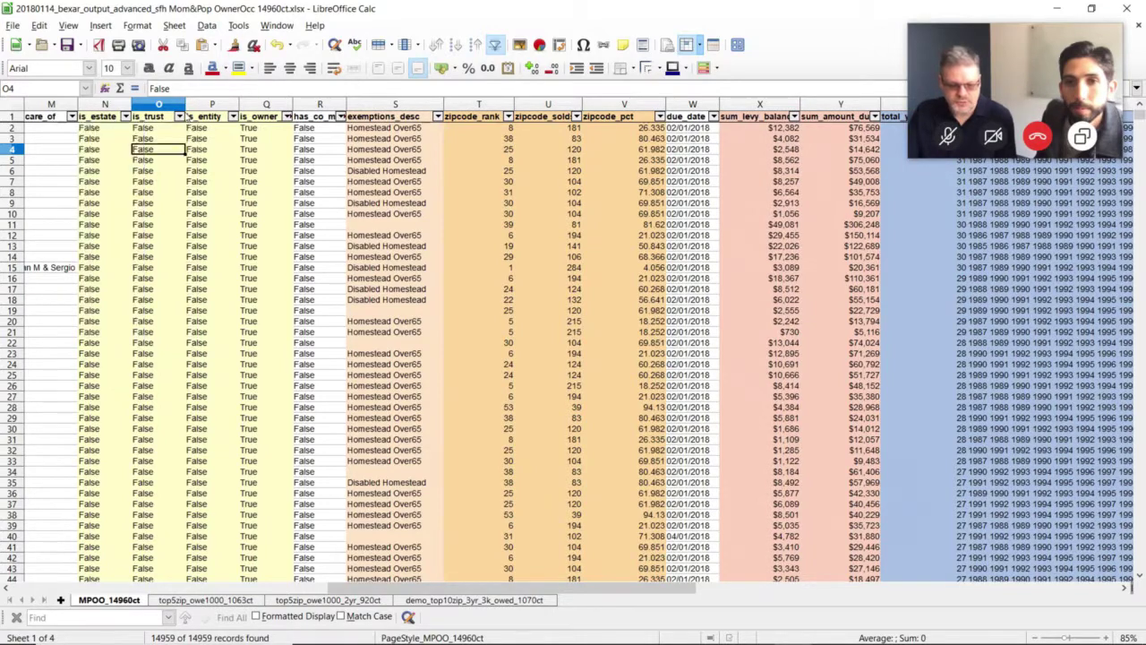
pyautogui.click(180, 117)
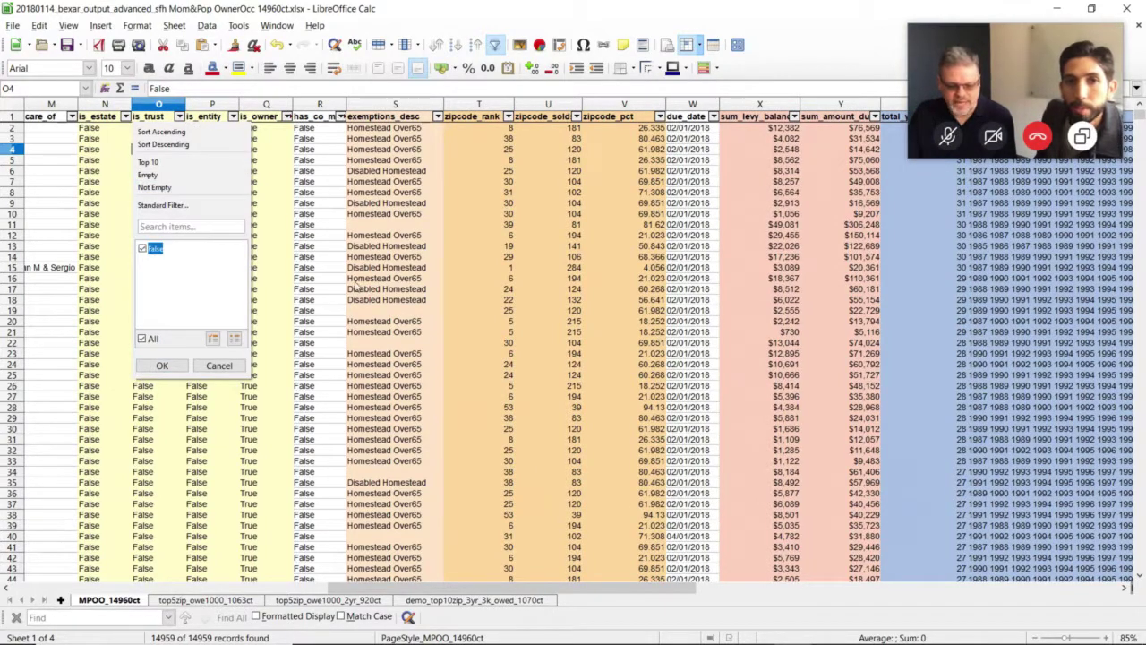
pyautogui.click(226, 369)
# Step: Highlight the is_estate through is_owner_occ flags across single records, including row 2
pyautogui.moveTo(105, 187); pyautogui.dragTo(260, 196)
pyautogui.moveTo(104, 132); pyautogui.dragTo(257, 134)
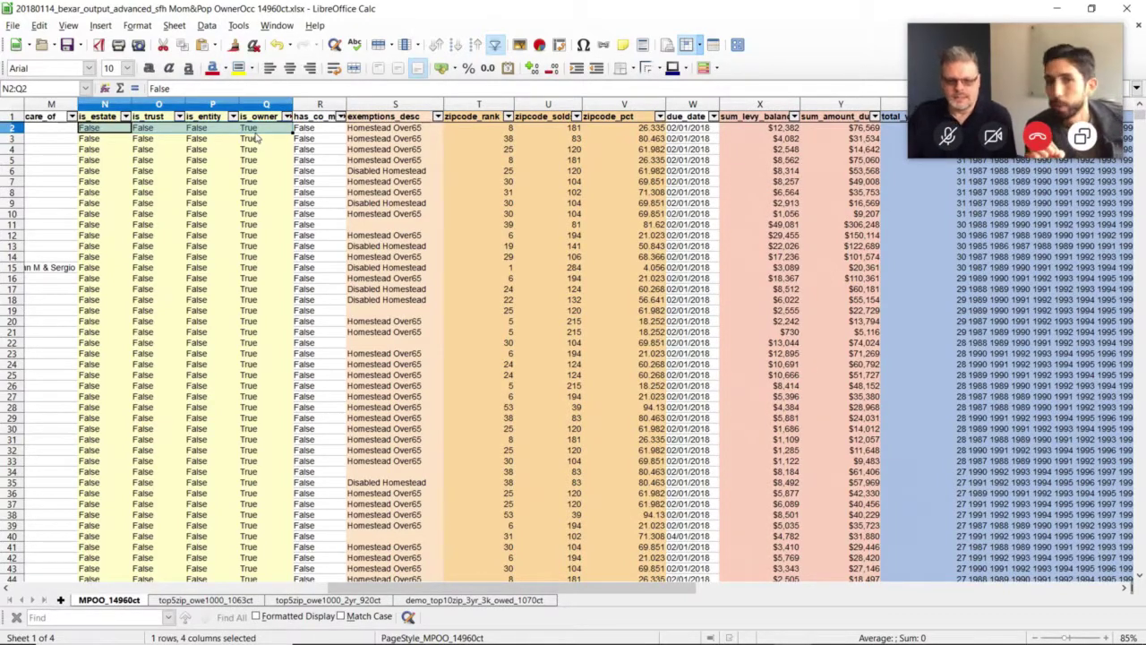
pyautogui.click(242, 171)
# Step: Check the is_estate filter list again and highlight the column's values from row 3 down to row 12
pyautogui.click(126, 117)
pyautogui.click(126, 117)
pyautogui.moveTo(119, 139); pyautogui.dragTo(106, 209)
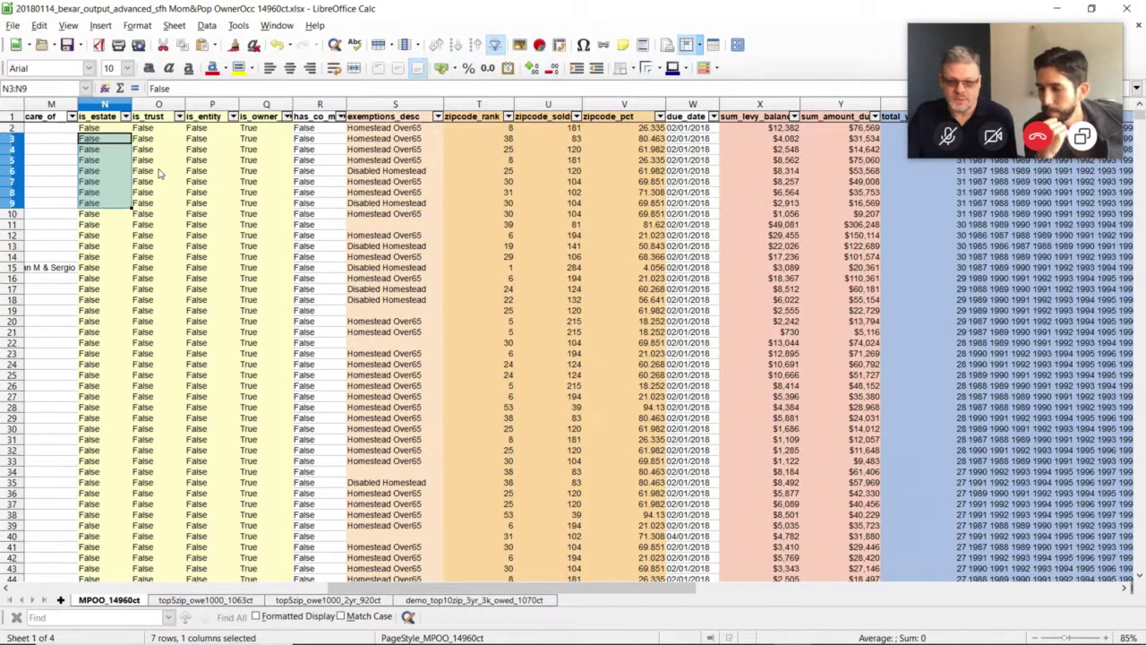
pyautogui.moveTo(105, 139); pyautogui.dragTo(101, 242)
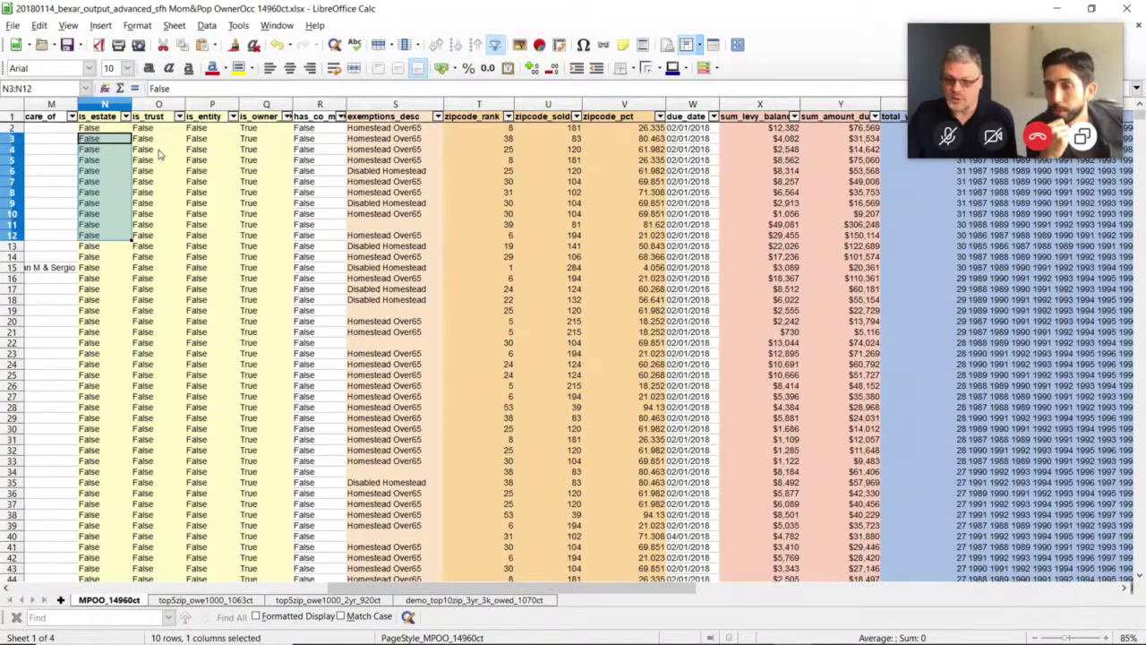
pyautogui.hotkey('shift', 'Up')
pyautogui.hotkey('shift', 'Up')
pyautogui.hotkey('shift', 'Up')
# Step: Highlight the upper cells of the is_trust and is_entity columns down to row 11, and select the is_owner_occ value in row 7
pyautogui.moveTo(145, 142); pyautogui.dragTo(155, 227)
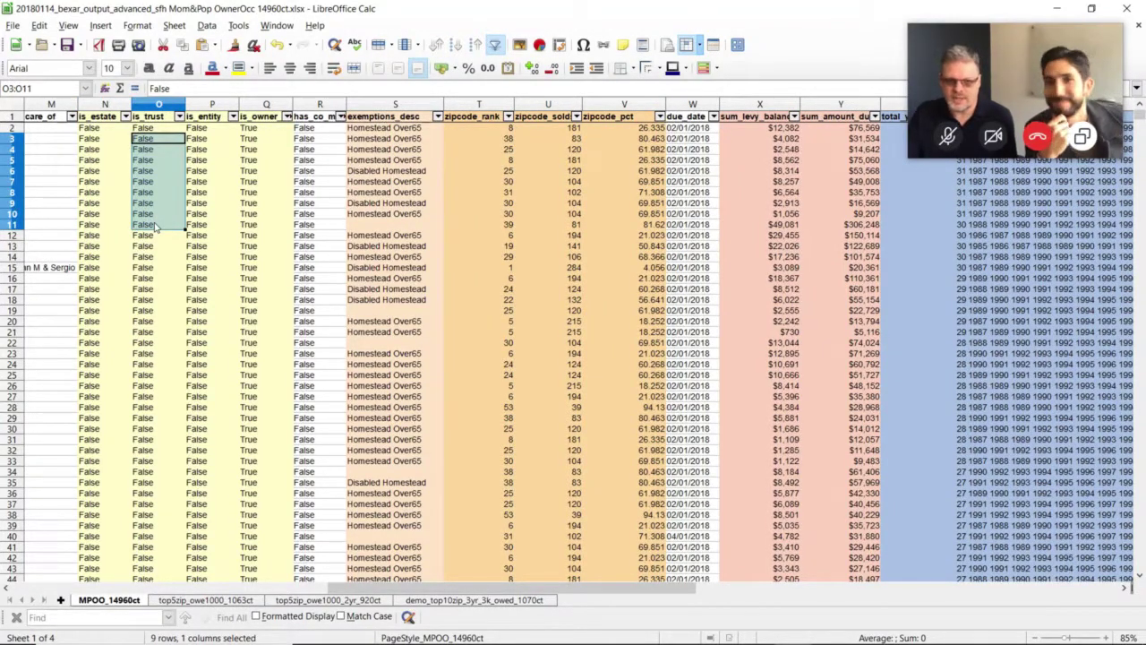
pyautogui.click(205, 150)
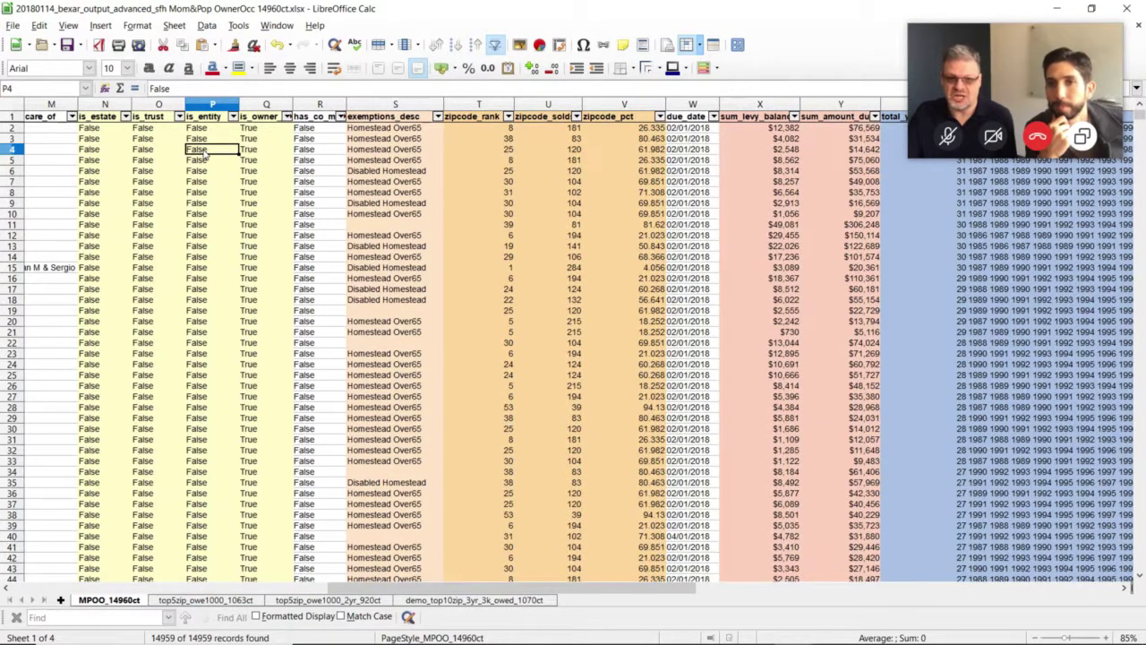
pyautogui.moveTo(208, 133); pyautogui.dragTo(213, 225)
pyautogui.click(264, 183)
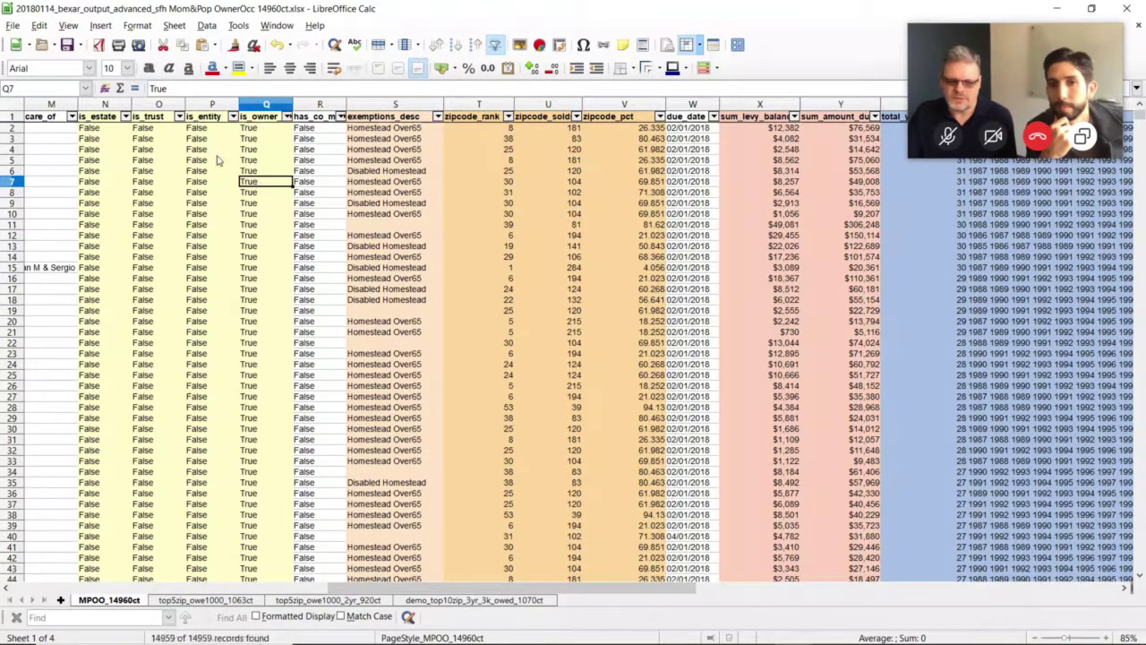
# Step: Highlight the ownership flags down to row 10 and the owner first and last name columns from row 2 down to row 18
pyautogui.moveTo(213, 150); pyautogui.dragTo(213, 213)
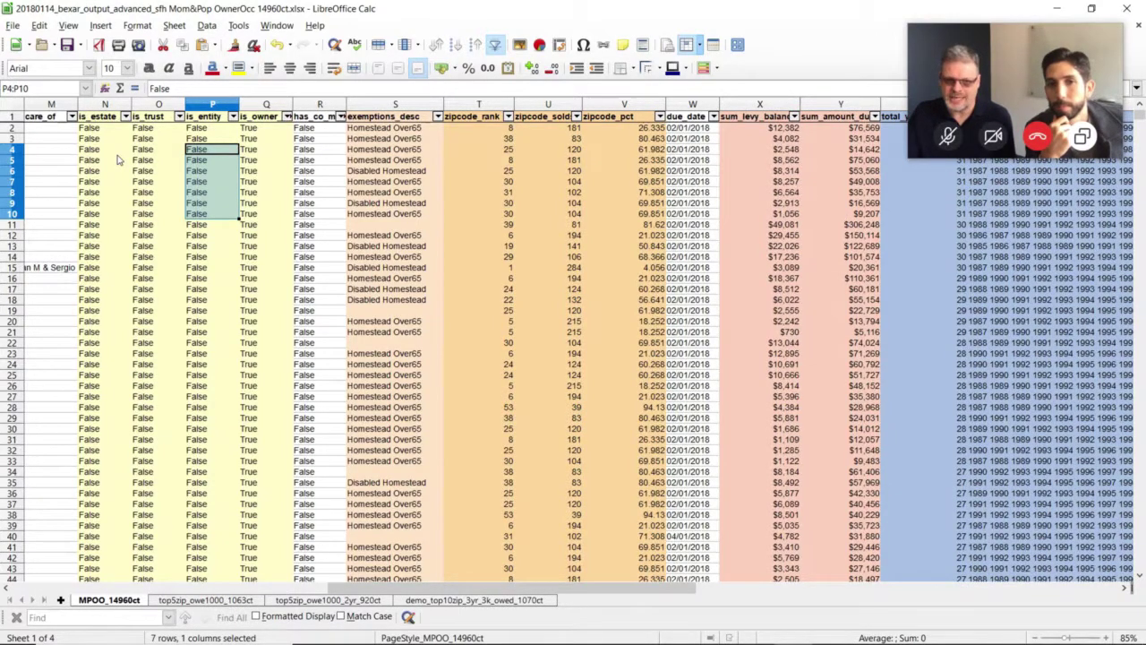
pyautogui.moveTo(117, 159); pyautogui.dragTo(261, 219)
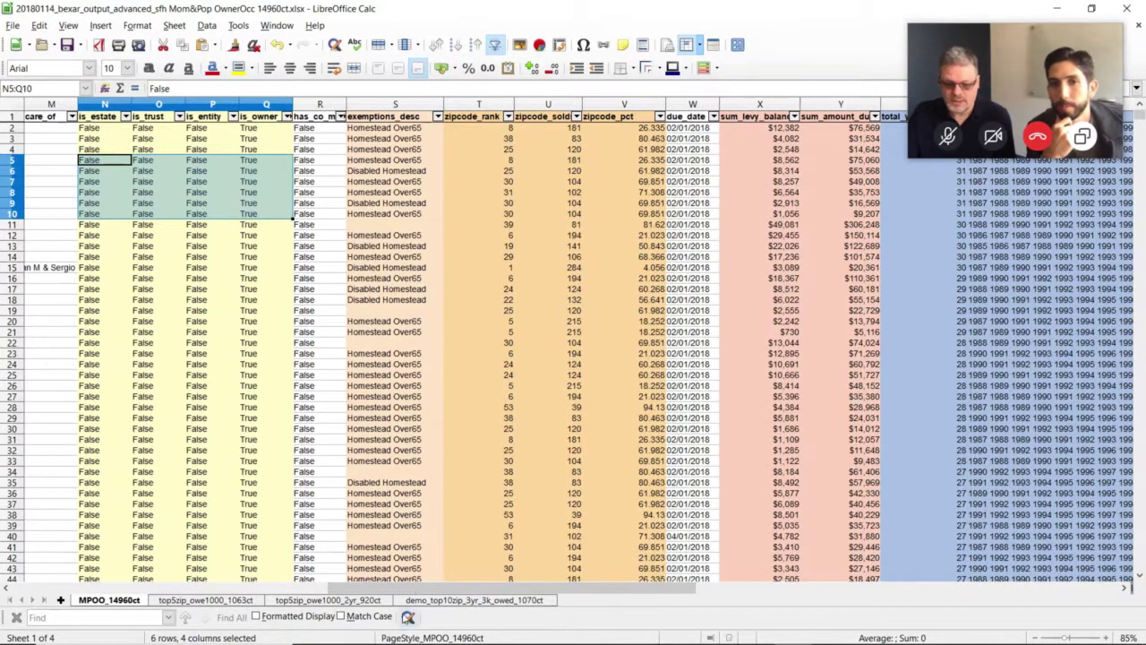
pyautogui.moveTo(415, 588); pyautogui.dragTo(385, 588)
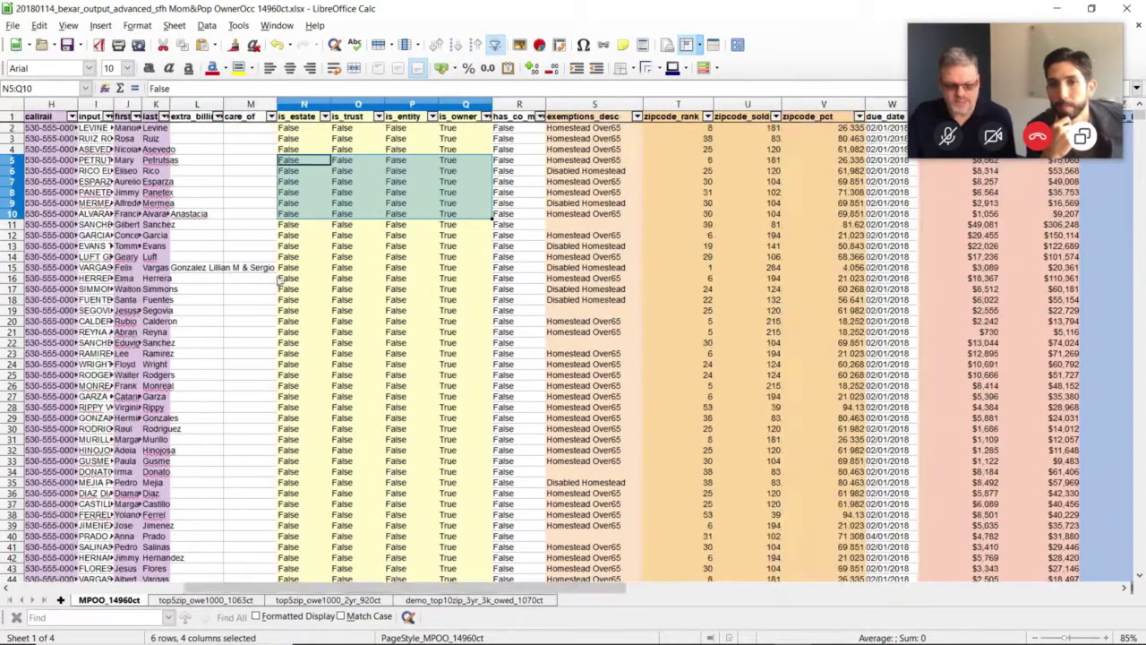
pyautogui.moveTo(127, 127); pyautogui.dragTo(167, 305)
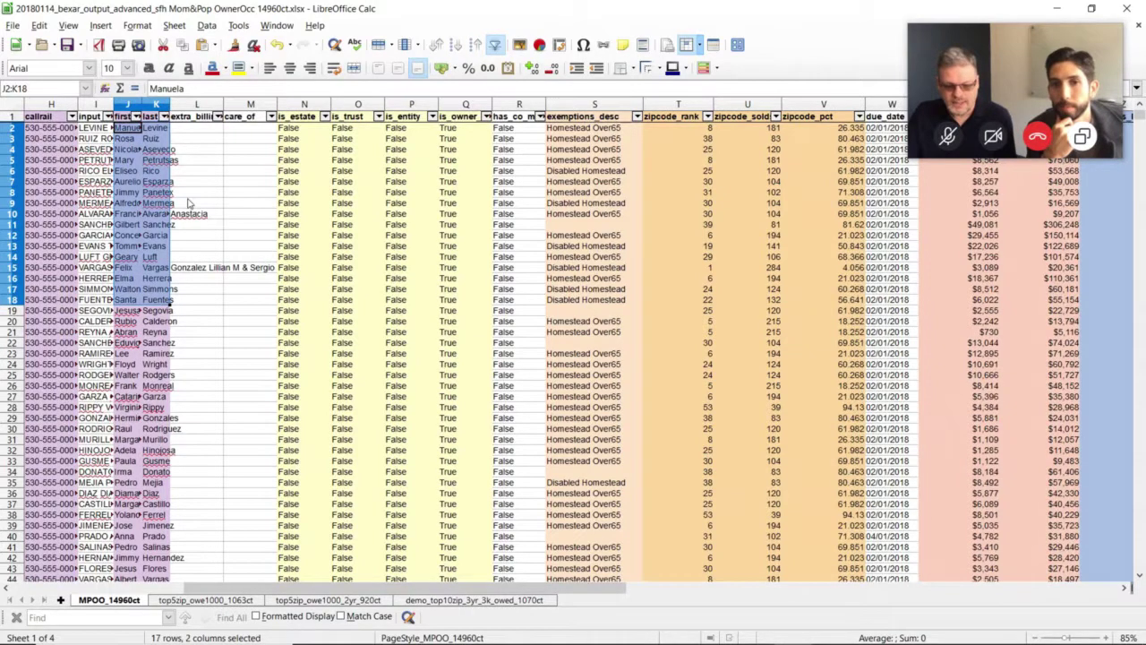
pyautogui.click(191, 205)
pyautogui.moveTo(367, 590); pyautogui.dragTo(488, 607)
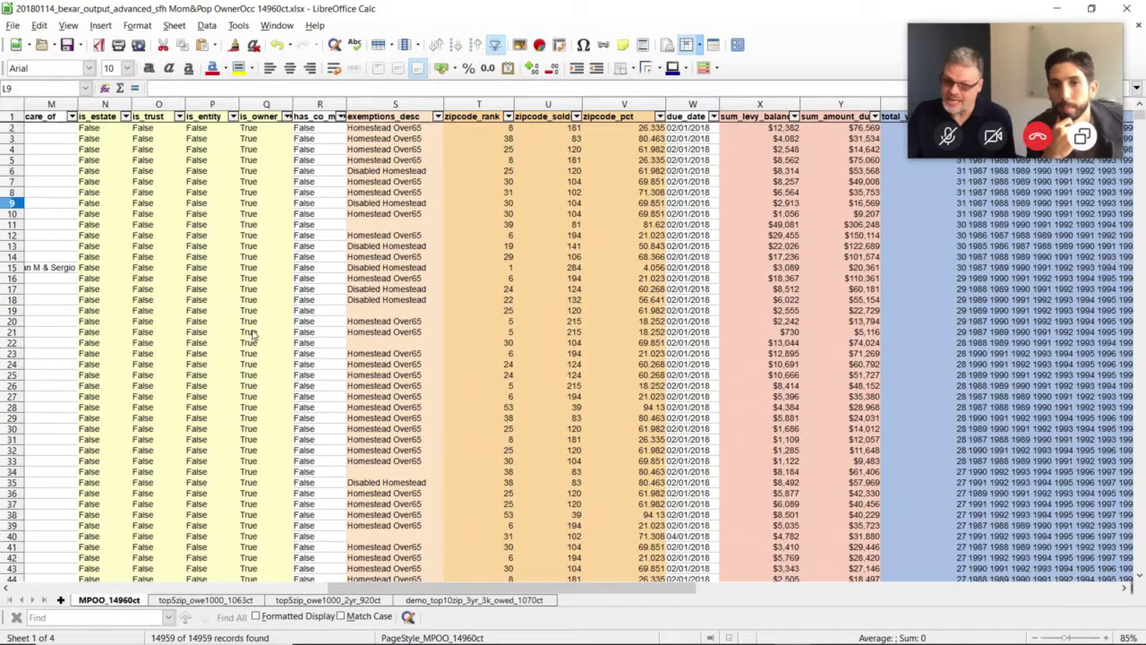
# Step: Highlight the is_estate to is_entity columns, check the is_trust filter list without applying a filter, and highlight their row 3 flags
pyautogui.moveTo(106, 105); pyautogui.dragTo(215, 106)
pyautogui.click(114, 139)
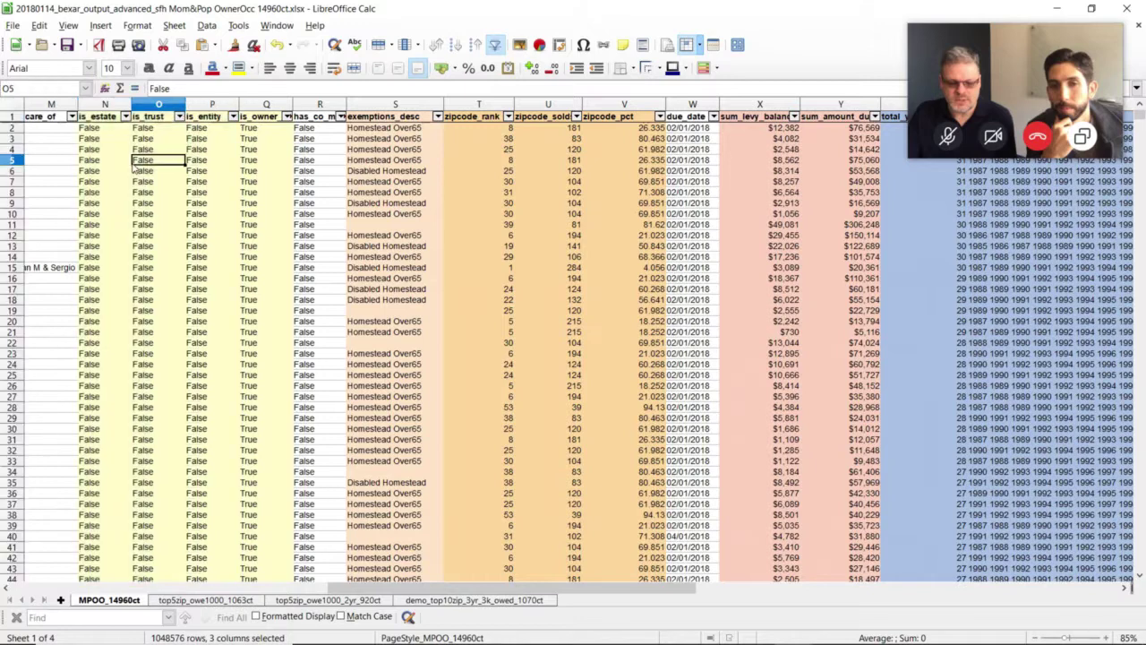
pyautogui.click(179, 117)
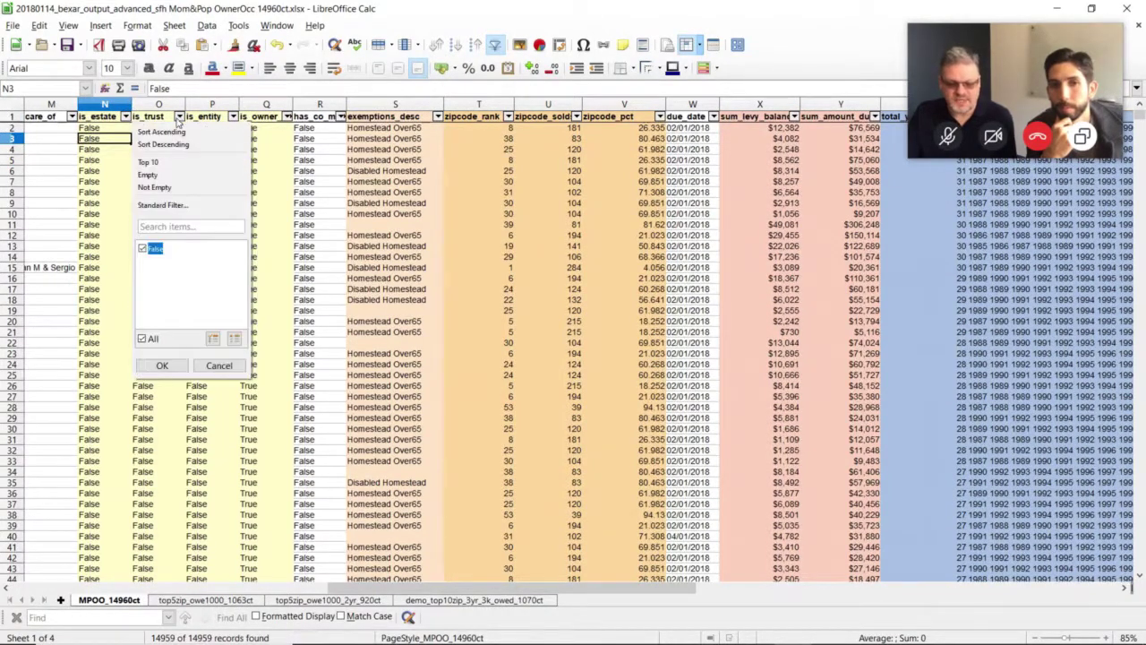
pyautogui.click(260, 135)
pyautogui.moveTo(115, 140); pyautogui.dragTo(213, 144)
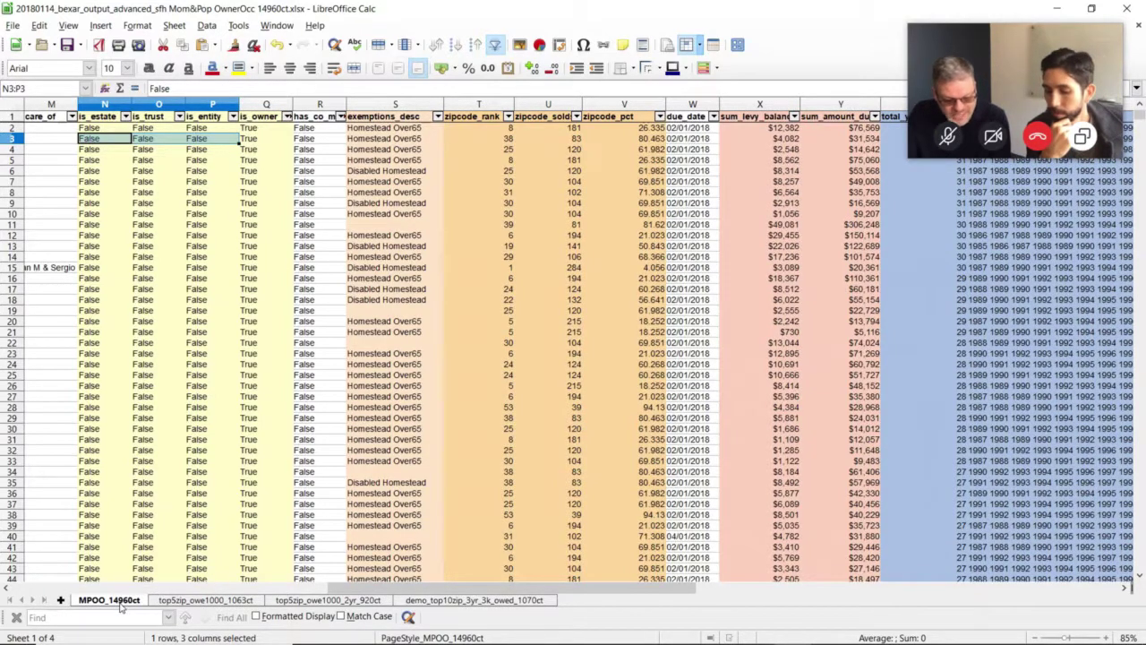
# Step: Highlight the is_estate through is_owner_occ flags across rows 3 to 5
pyautogui.click(159, 364)
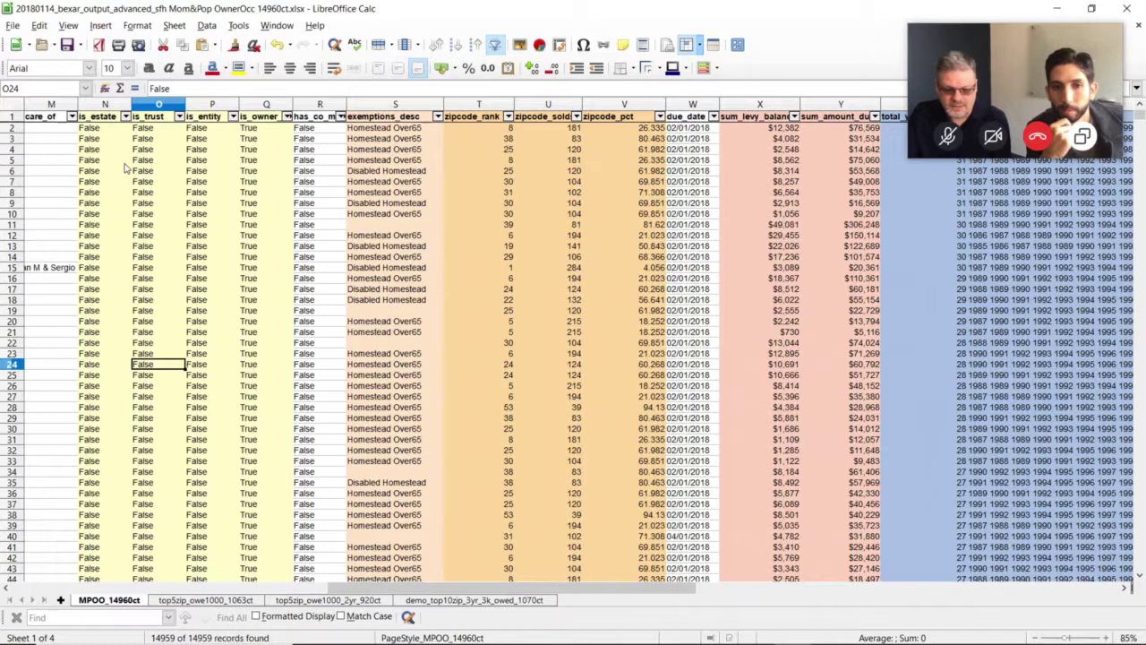
pyautogui.click(94, 141)
pyautogui.moveTo(94, 141); pyautogui.dragTo(246, 161)
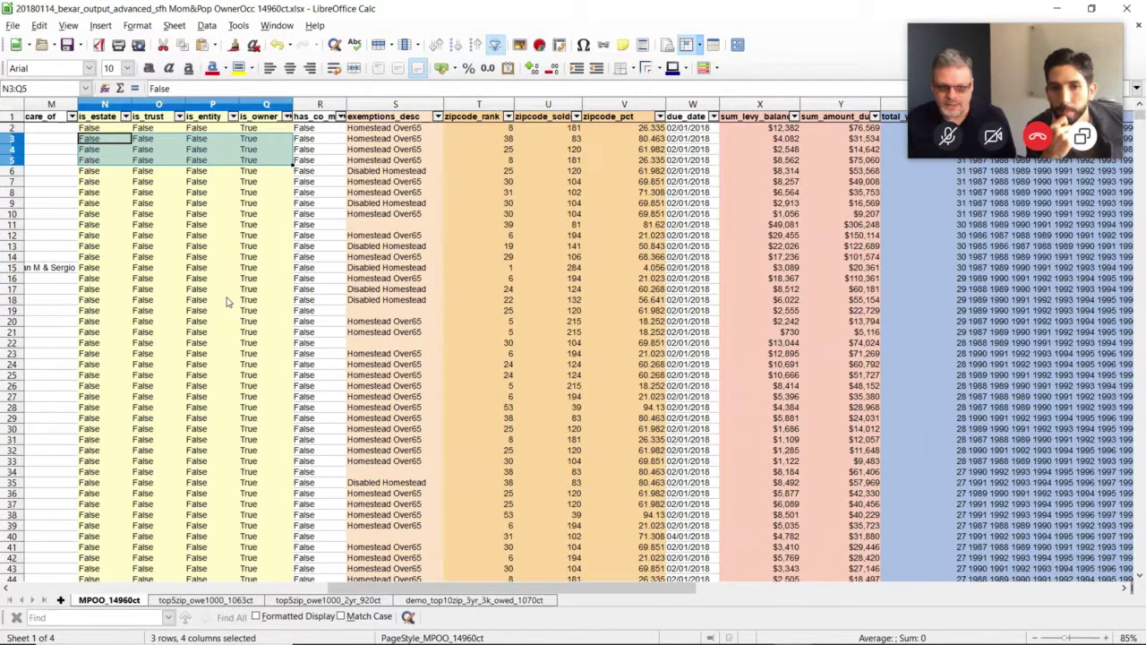
# Step: Go to the is_owner_occ header and step down through the column's values to row 14
pyautogui.hotkey('ctrl', 'Up')
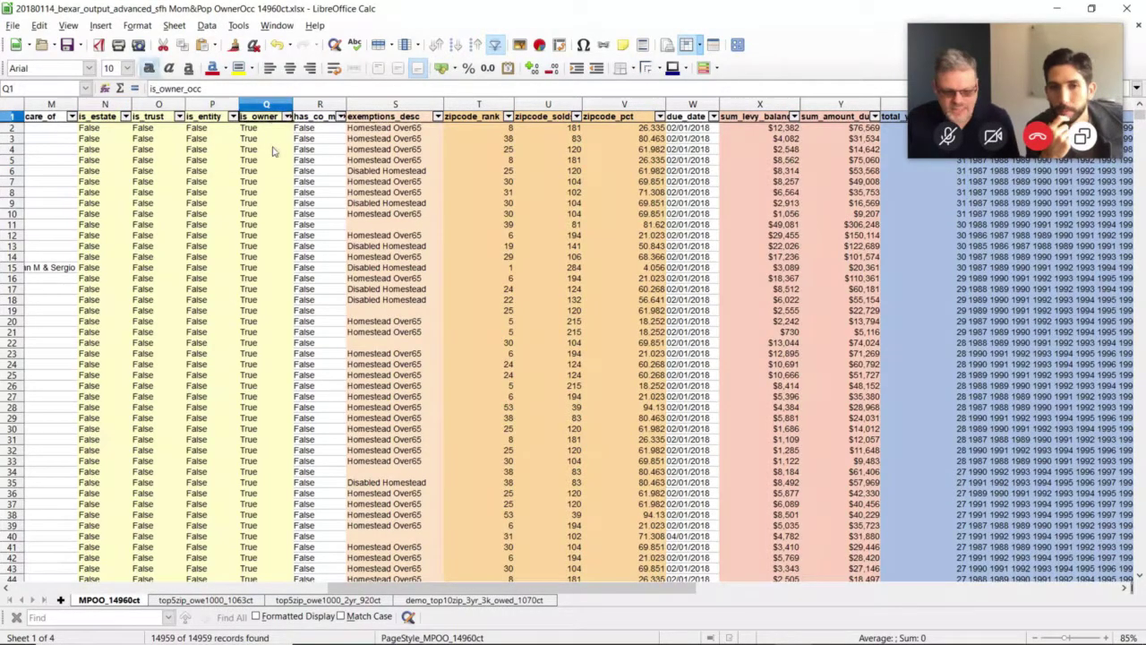
pyautogui.press('Down')
pyautogui.press('Down')
pyautogui.press('Down')
pyautogui.press('Down')
pyautogui.press('Down')
pyautogui.press('Down')
pyautogui.press('Down')
pyautogui.press('Down')
pyautogui.press('Down')
pyautogui.press('Down')
pyautogui.press('Down')
pyautogui.press('Down')
pyautogui.press('Down')
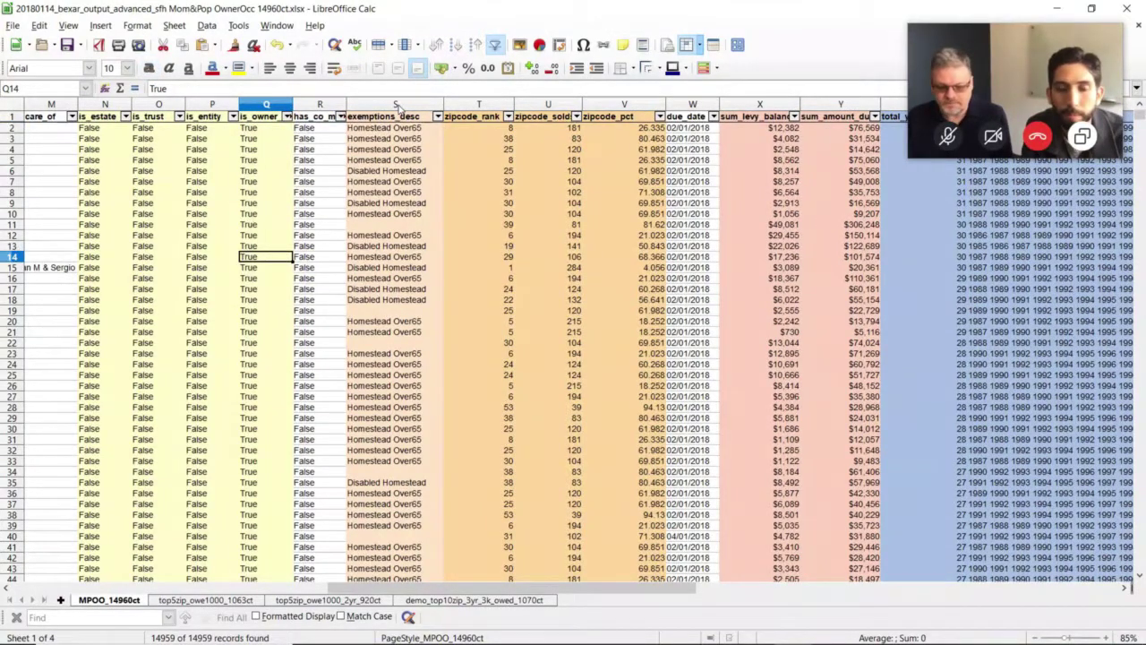
# Step: Select the exemptions_desc column and sort the records by it in ascending order
pyautogui.click(396, 105)
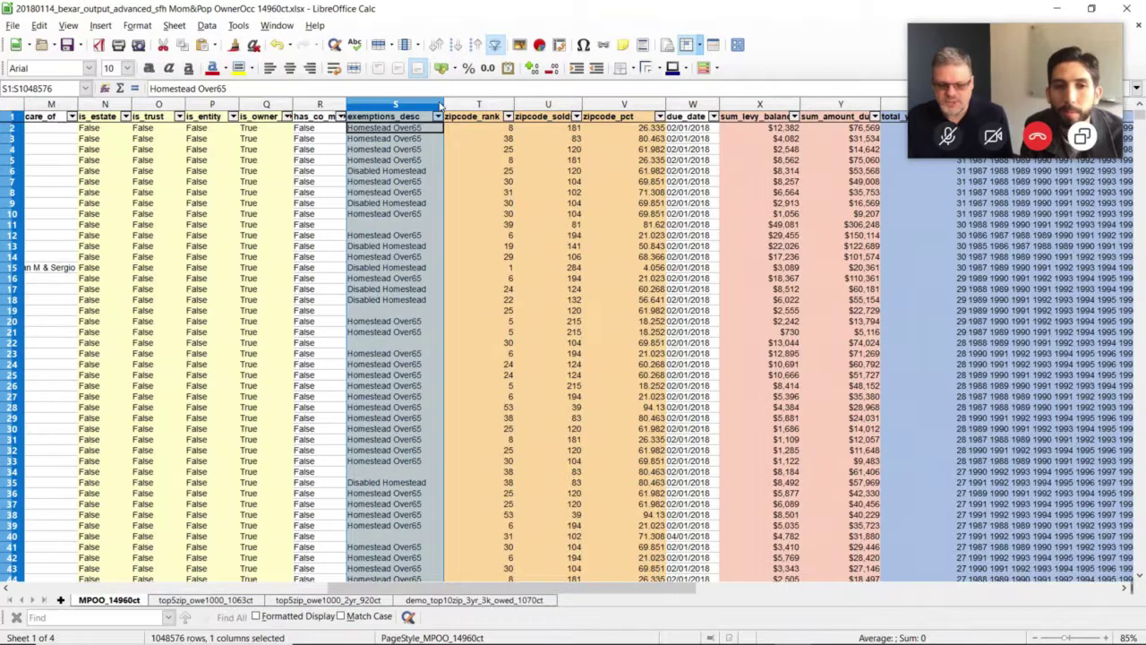
pyautogui.click(475, 224)
pyautogui.click(438, 116)
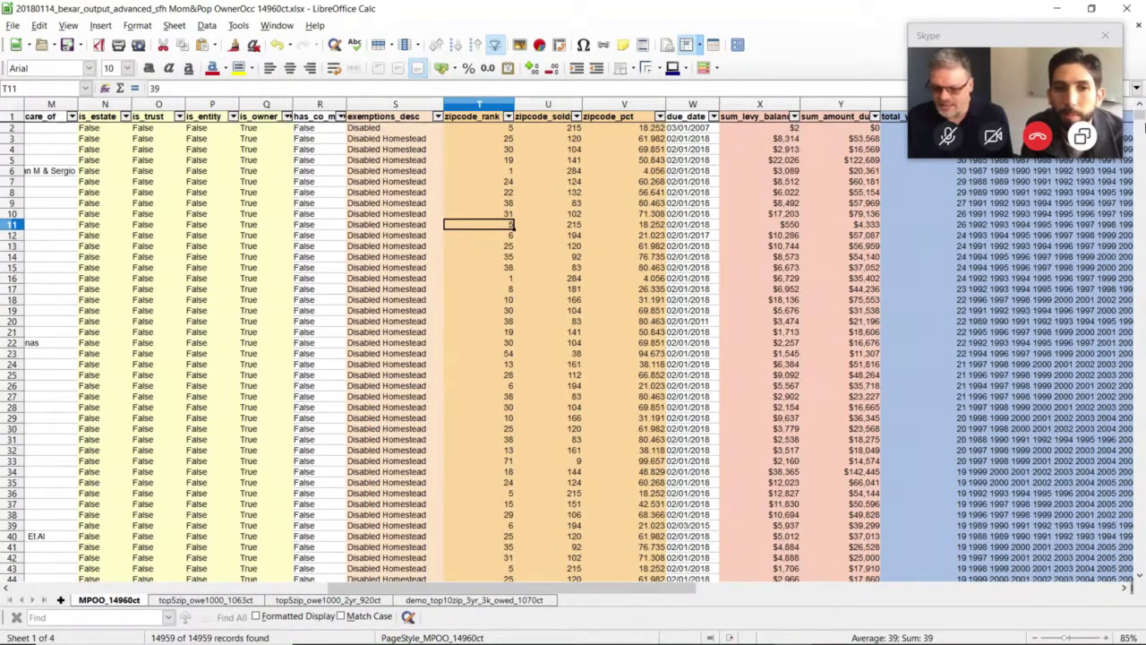
pyautogui.moveTo(1143, 125)
pyautogui.mouseDown()
pyautogui.moveTo(1141, 498)
pyautogui.moveTo(1139, 121)
pyautogui.mouseUp()
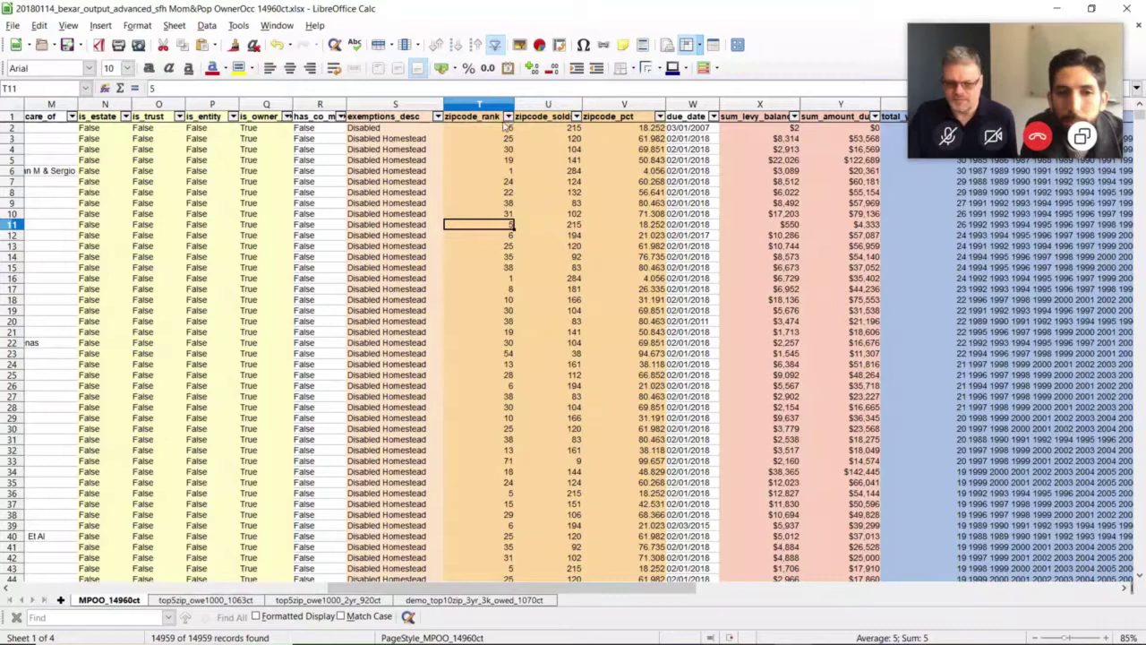
# Step: Examine the zipcode_rank filter list and close it without sorting or filtering
pyautogui.click(504, 130)
pyautogui.click(508, 118)
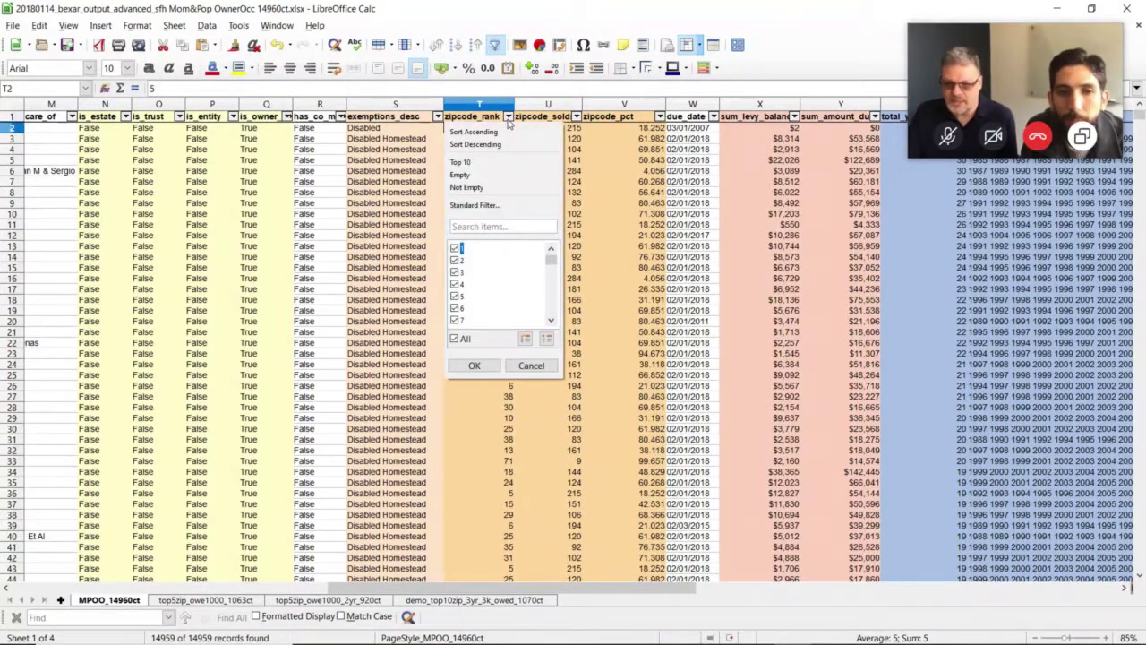
pyautogui.click(508, 117)
pyautogui.click(508, 117)
pyautogui.click(508, 118)
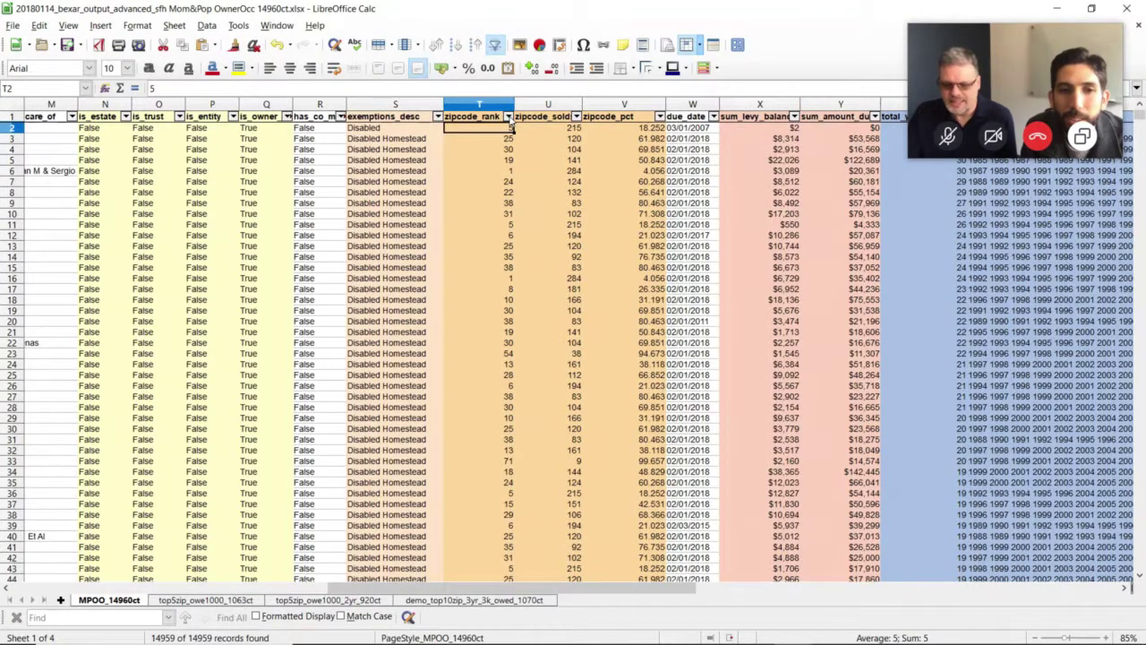
# Step: Look over the Disabled and Disabled Homestead entries at the start of the exemptions_desc column
pyautogui.click(421, 129)
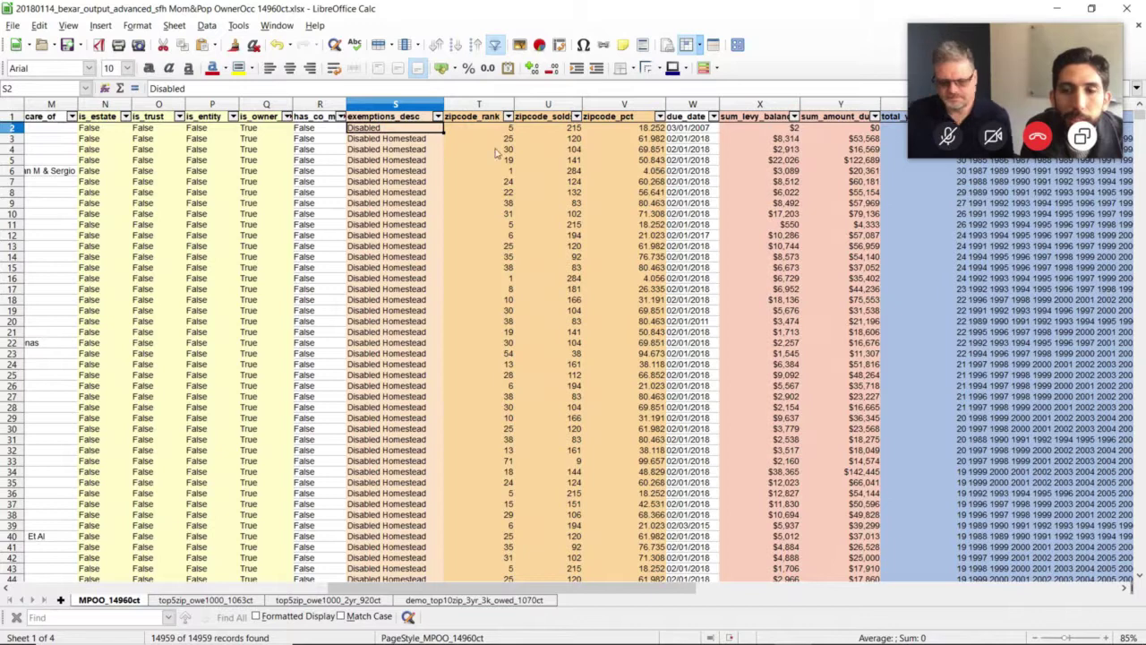
pyautogui.click(409, 169)
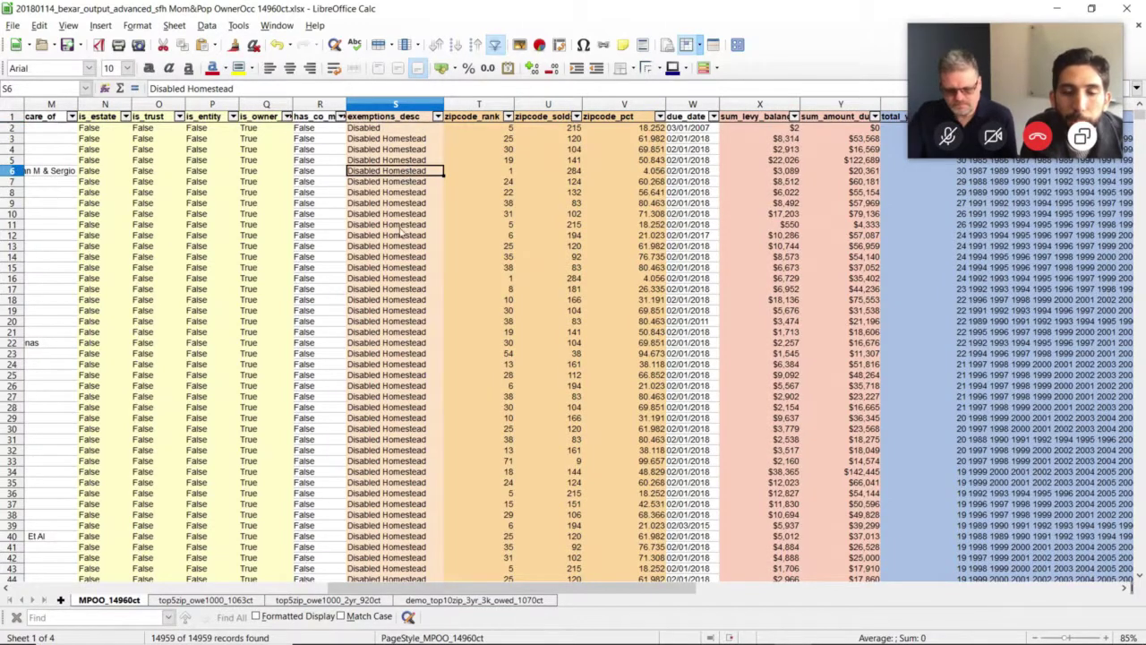
pyautogui.moveTo(400, 231); pyautogui.dragTo(395, 428)
pyautogui.click(408, 152)
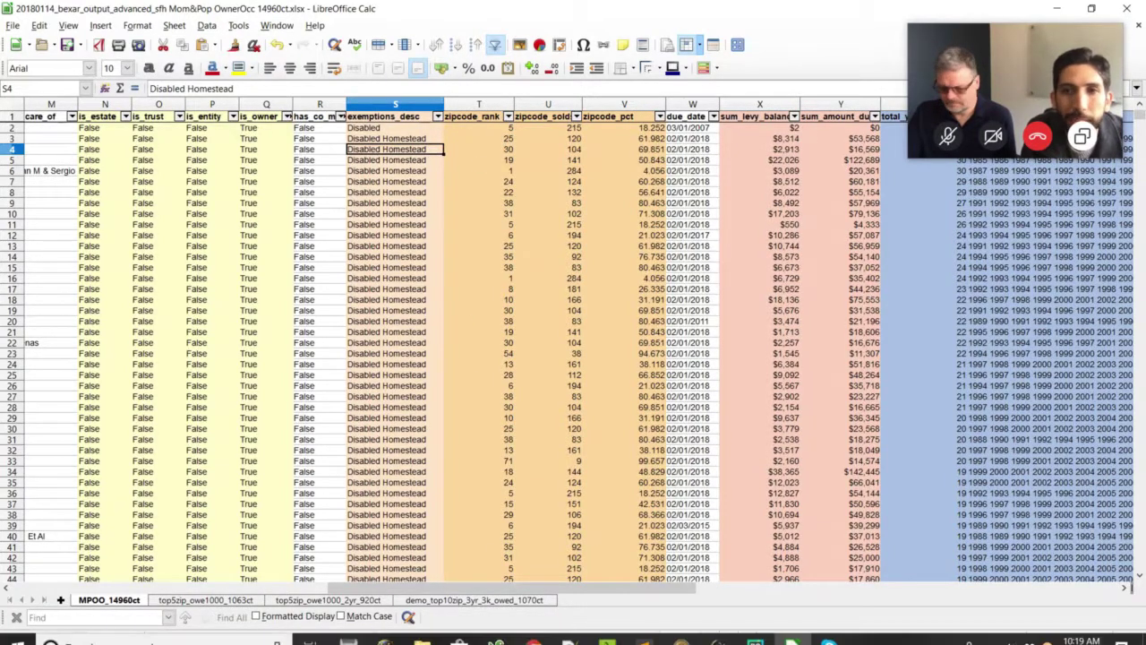
# Step: Sort the records by zipcode_rank in ascending order and select the zipcode_rank, zipcode_solds and zipcode_pct columns
pyautogui.click(529, 140)
pyautogui.click(508, 117)
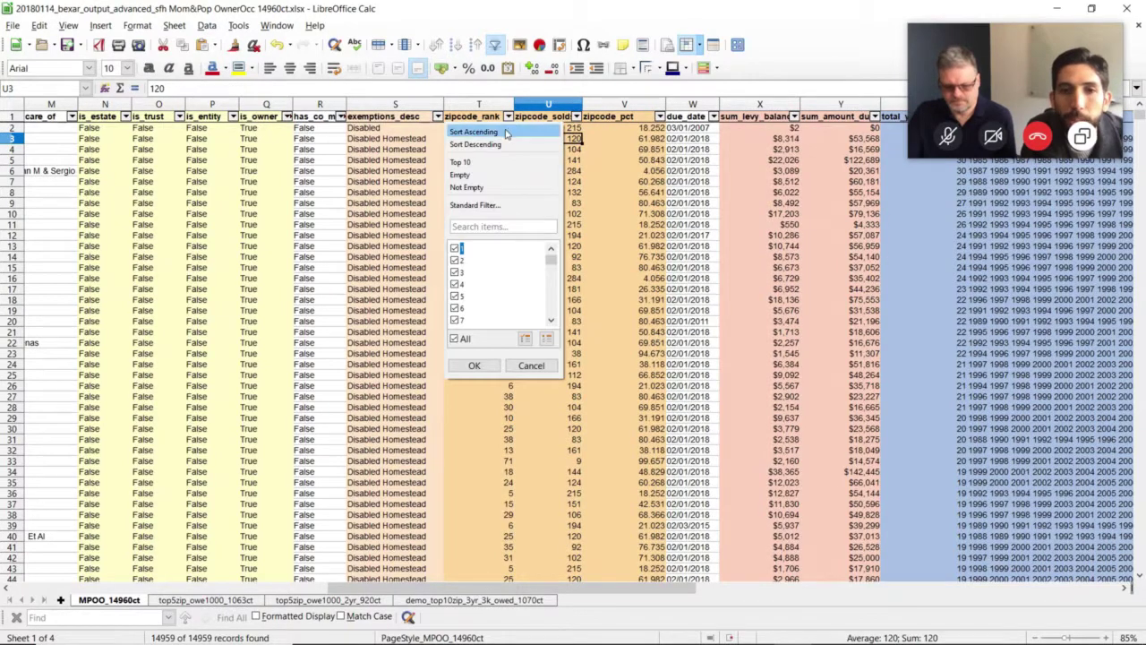
pyautogui.press('Escape')
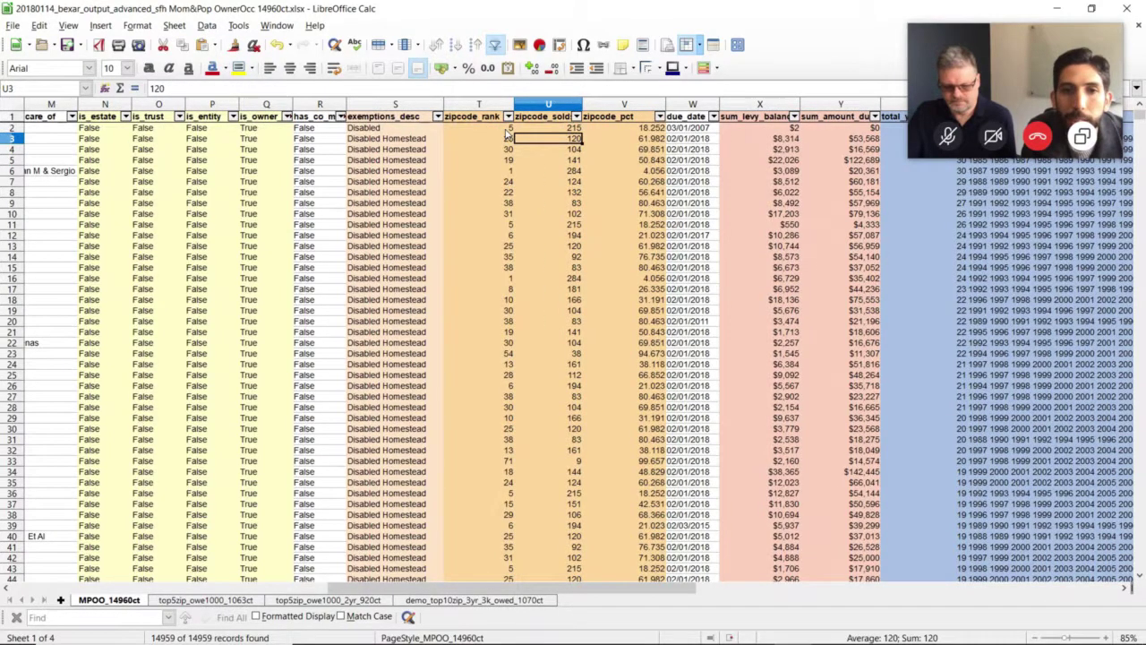
pyautogui.moveTo(479, 104); pyautogui.dragTo(625, 104)
pyautogui.moveTo(541, 589); pyautogui.dragTo(653, 601)
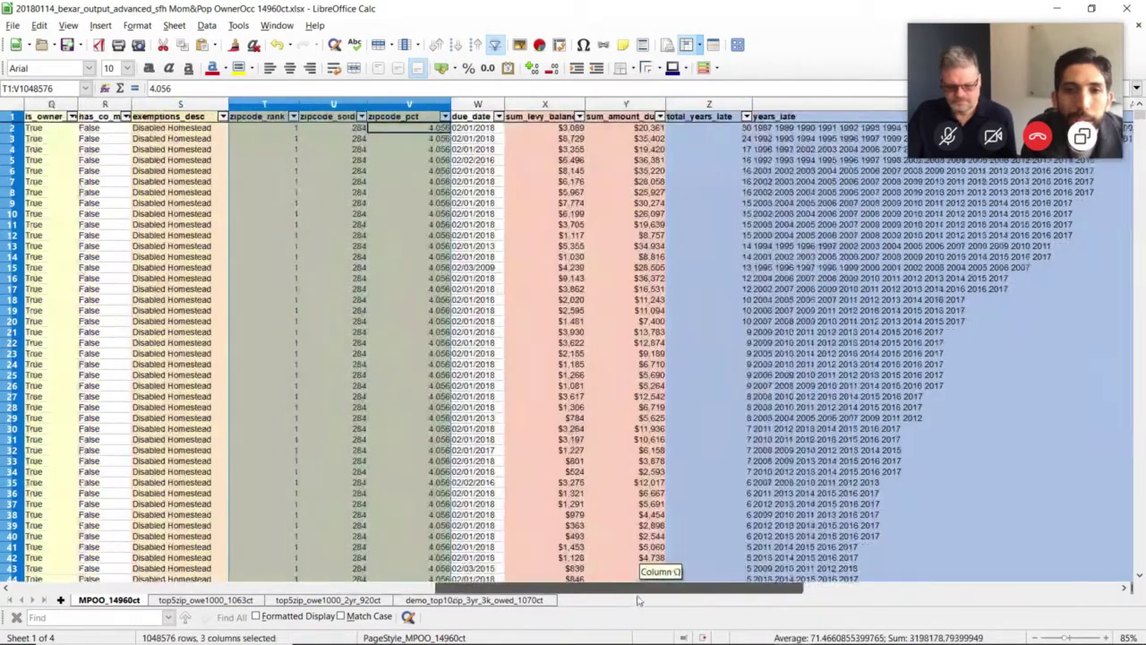
# Step: Highlight the zipcode_rank, zipcode_solds and zipcode_pct values from row 2 down to row 21
pyautogui.click(466, 397)
pyautogui.keyDown('ctrl'); pyautogui.scroll(2, 412, 363); pyautogui.keyUp('ctrl')
pyautogui.scroll(1, 412, 363)
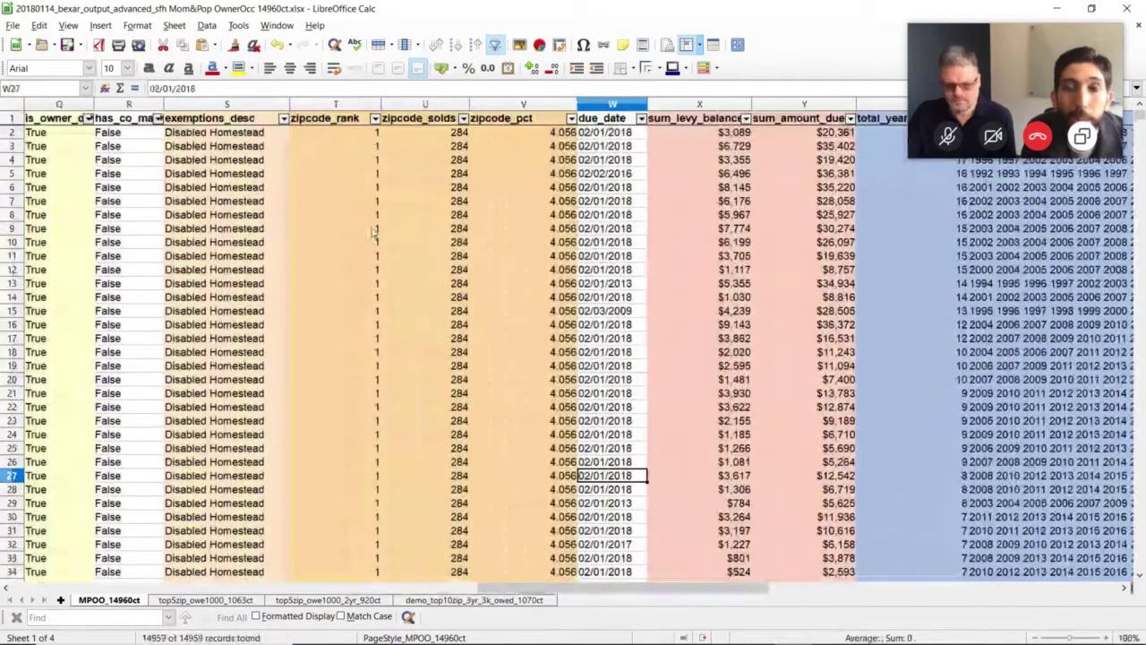
pyautogui.click(419, 133)
pyautogui.click(331, 118)
pyautogui.moveTo(349, 135); pyautogui.dragTo(537, 400)
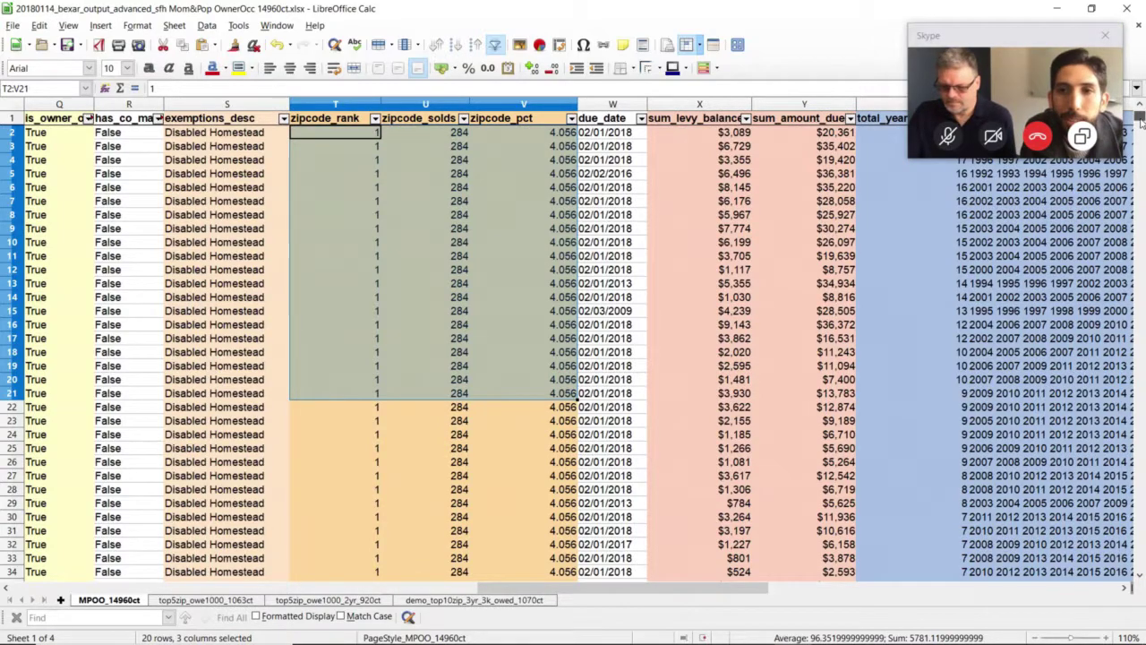
# Step: Highlight smaller blocks of the three zipcode columns, including rows 4 to 19, 9 to 13 and 6 to 16
pyautogui.moveTo(1140, 123)
pyautogui.mouseDown()
pyautogui.moveTo(1141, 533)
pyautogui.moveTo(1139, 126)
pyautogui.mouseUp()
pyautogui.moveTo(333, 159); pyautogui.dragTo(537, 366)
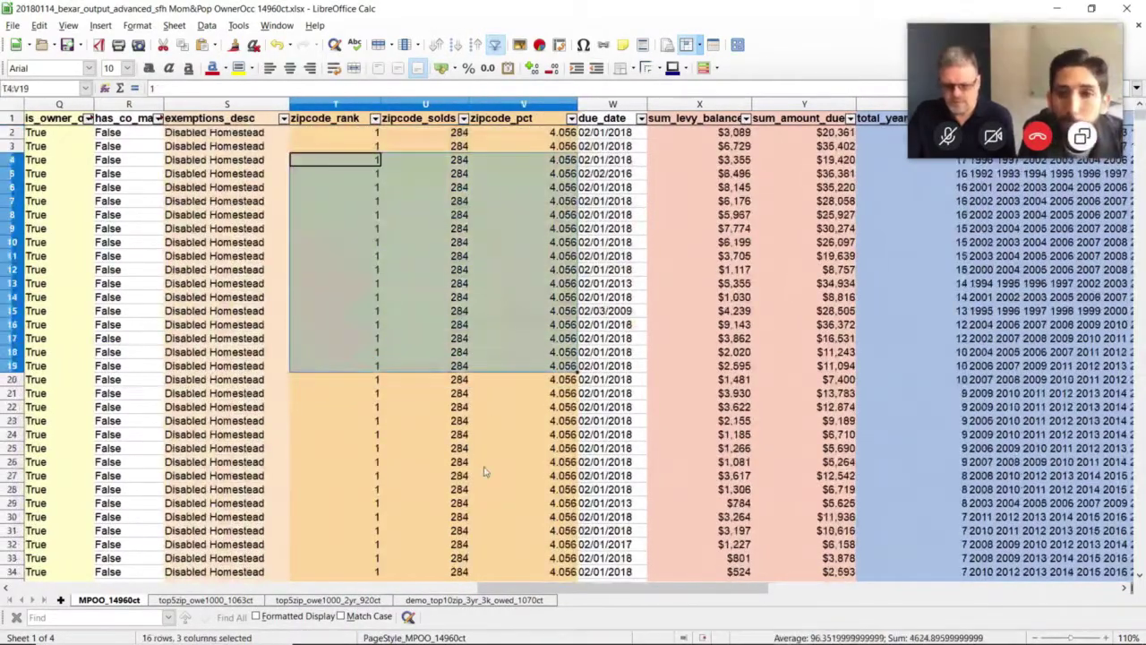
pyautogui.click(421, 393)
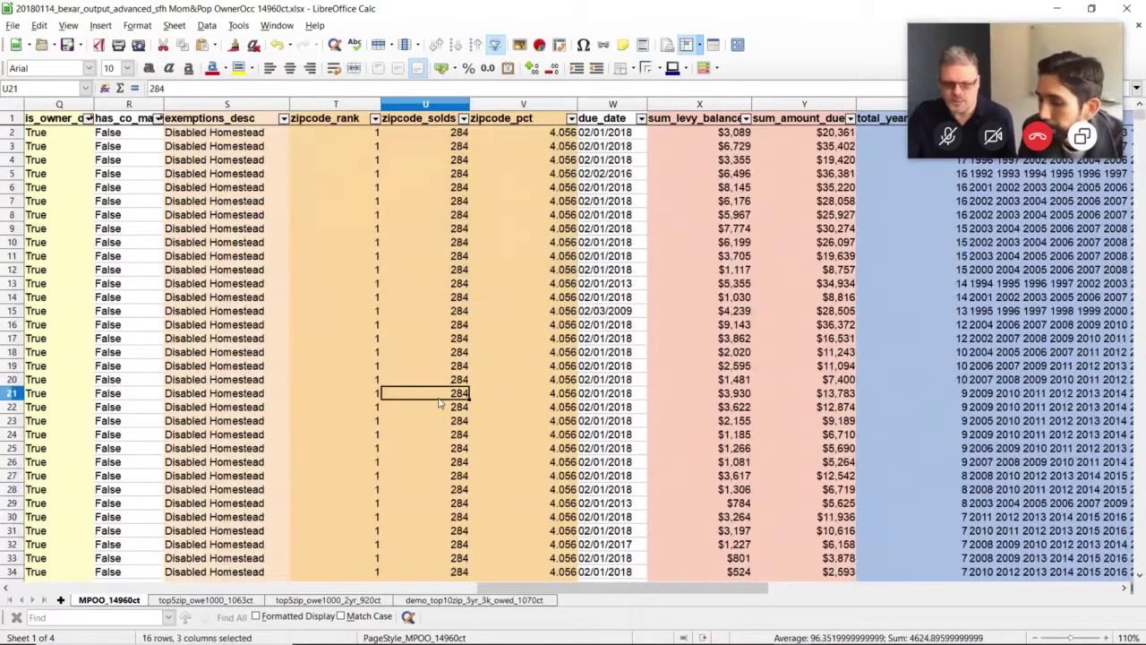
pyautogui.moveTo(345, 229); pyautogui.dragTo(490, 286)
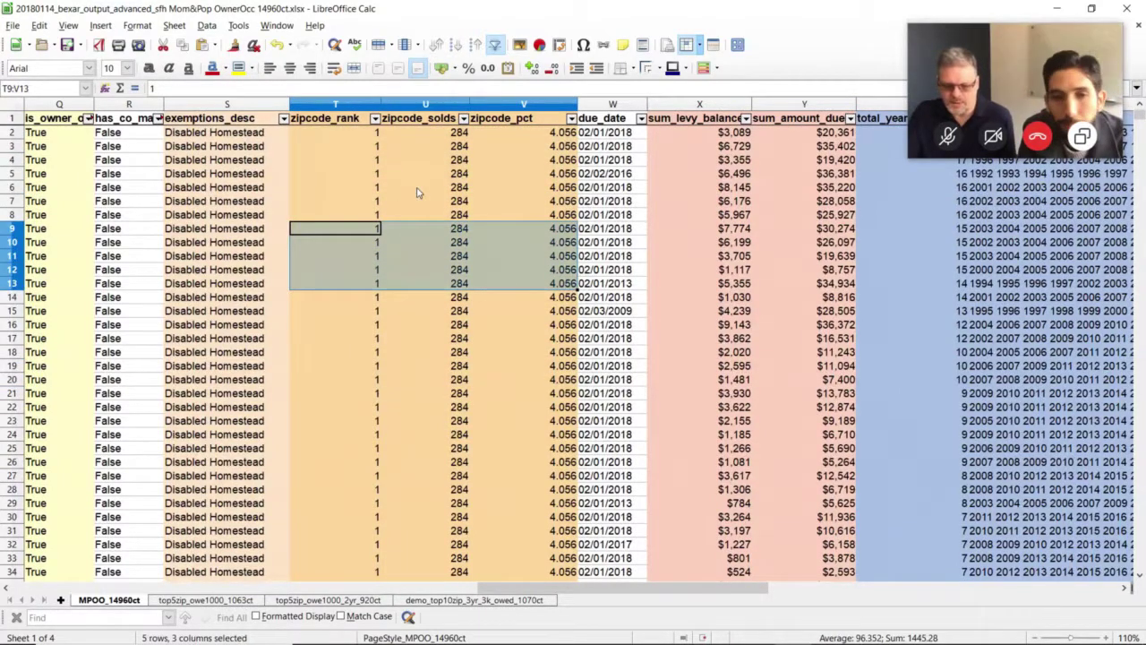
pyautogui.moveTo(349, 188); pyautogui.dragTo(537, 324)
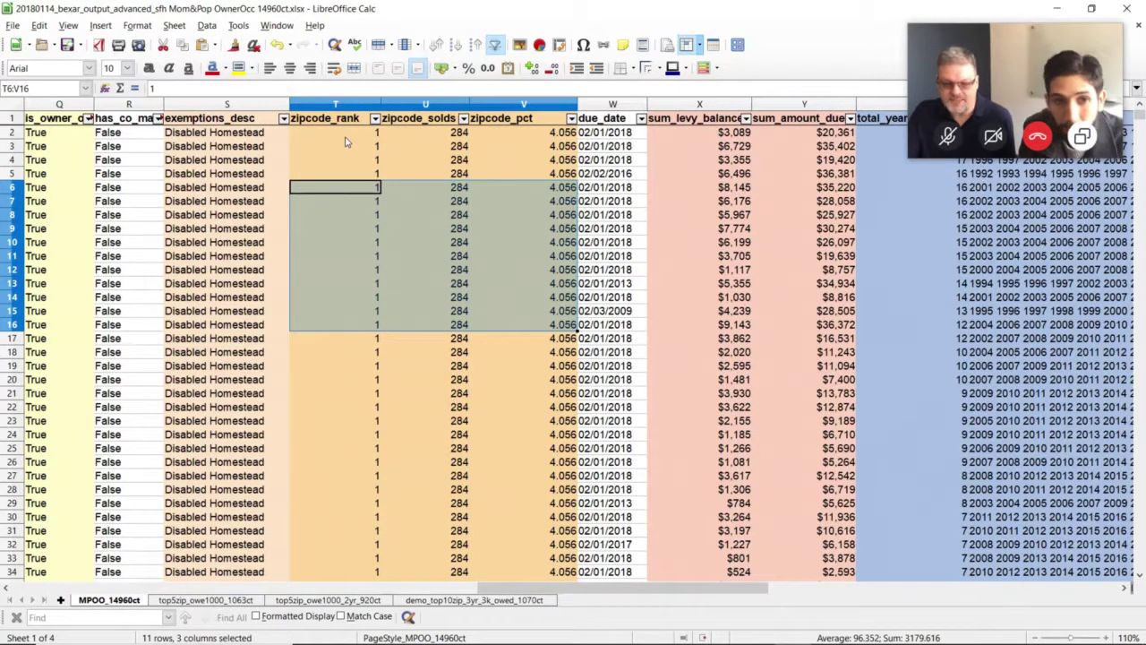
pyautogui.moveTo(346, 141); pyautogui.dragTo(538, 224)
pyautogui.click(457, 256)
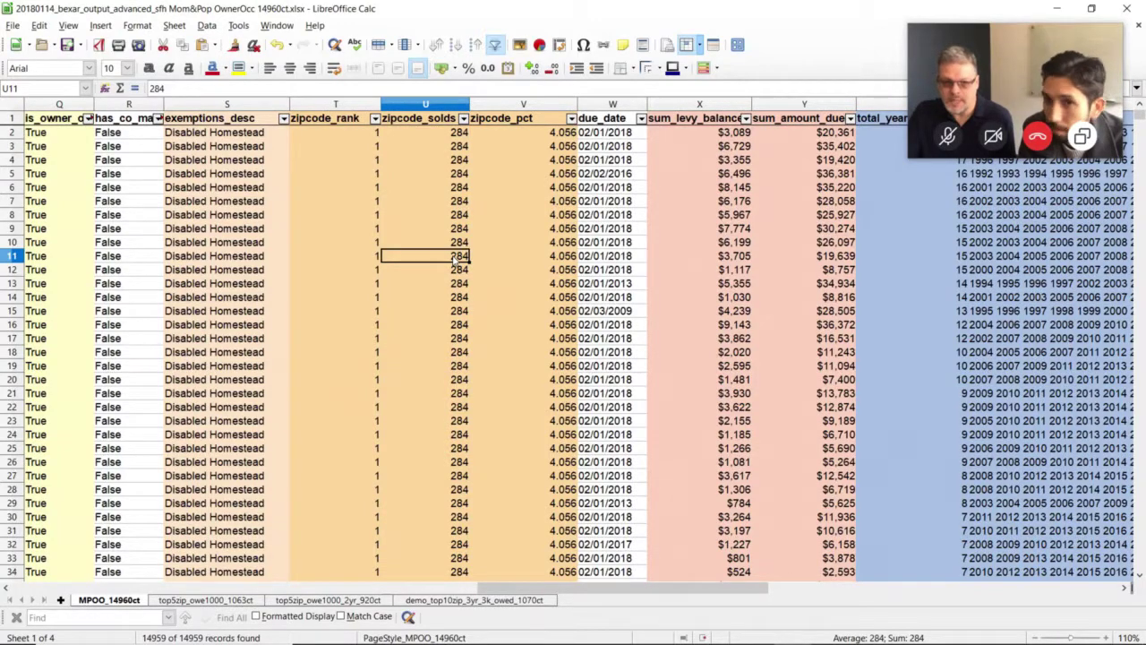
# Step: Compare the upper zipcode_rank and zipcode_solds values, highlighting zipcode_rank from row 2 down to row 15
pyautogui.moveTo(346, 135); pyautogui.dragTo(506, 194)
pyautogui.click(430, 228)
pyautogui.moveTo(346, 132); pyautogui.dragTo(341, 277)
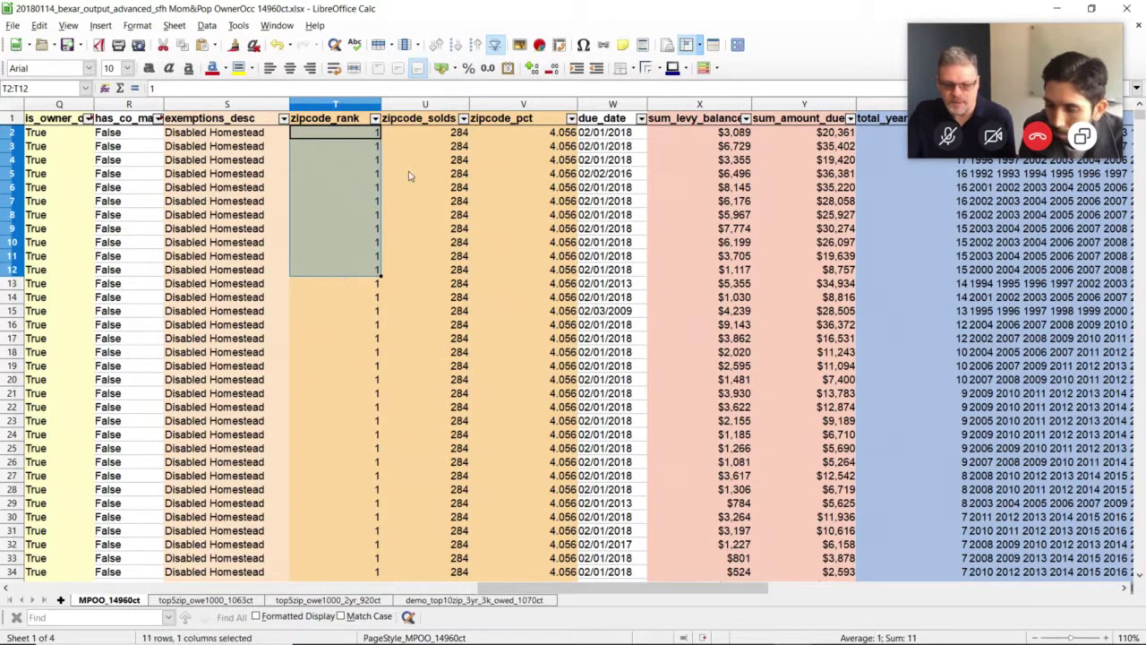
pyautogui.moveTo(448, 132); pyautogui.dragTo(445, 179)
pyautogui.moveTo(336, 133); pyautogui.dragTo(358, 310)
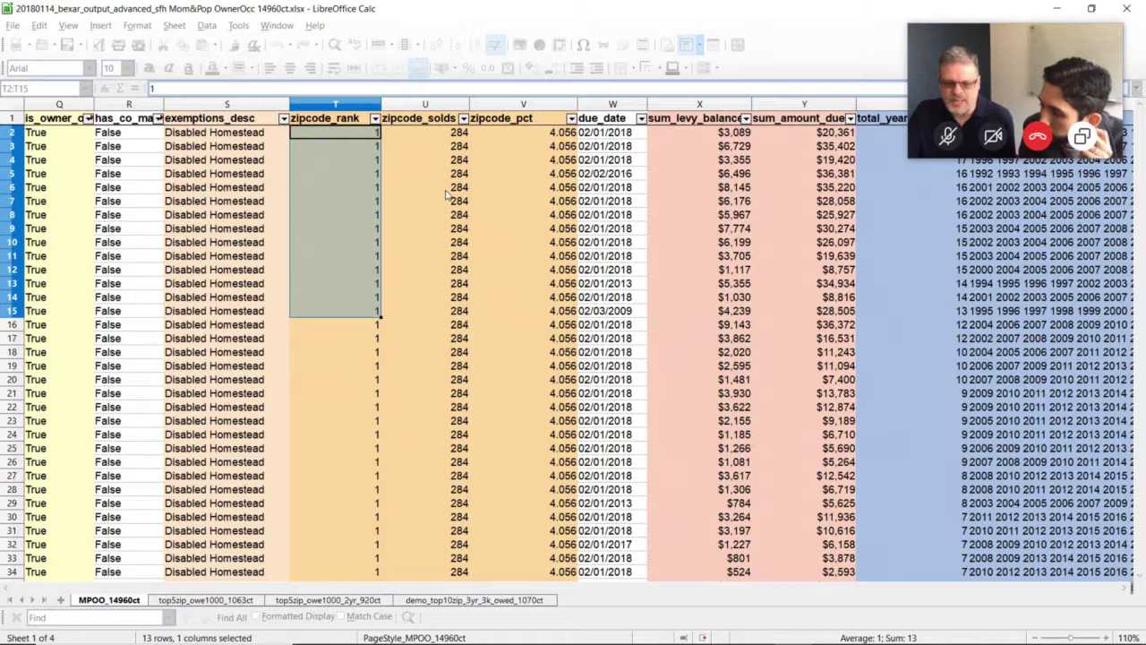
# Step: Highlight the zipcode_solds values in rows 2 to 9 and again from row 2 down to row 20
pyautogui.click(448, 137)
pyautogui.moveTo(425, 228); pyautogui.dragTo(439, 132)
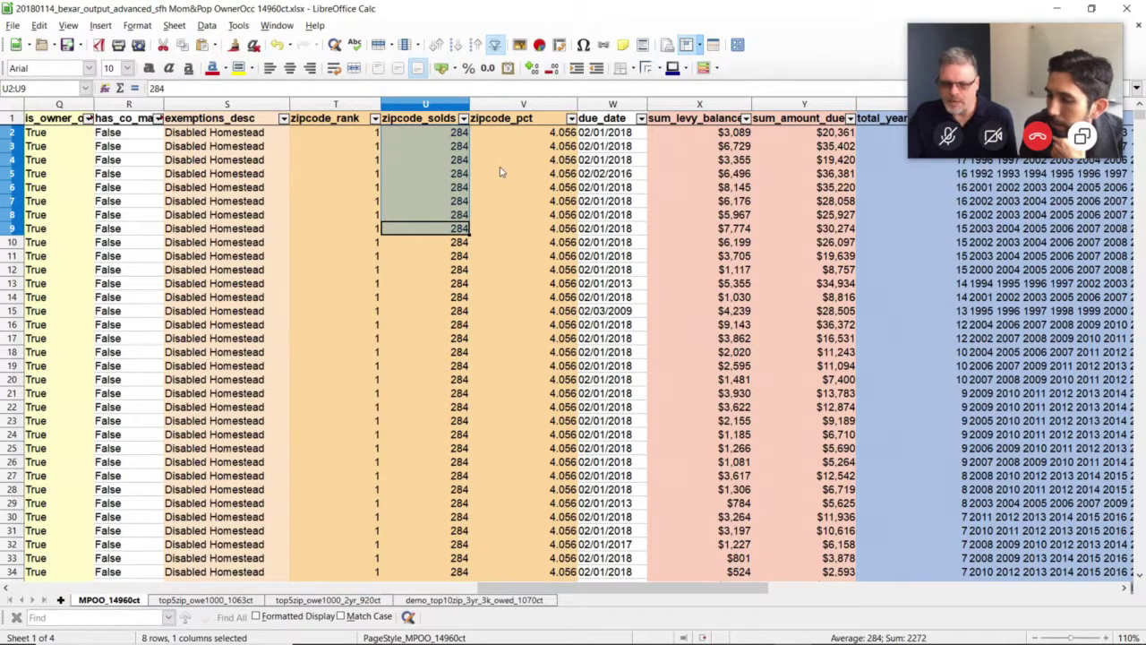
pyautogui.click(500, 161)
pyautogui.click(434, 161)
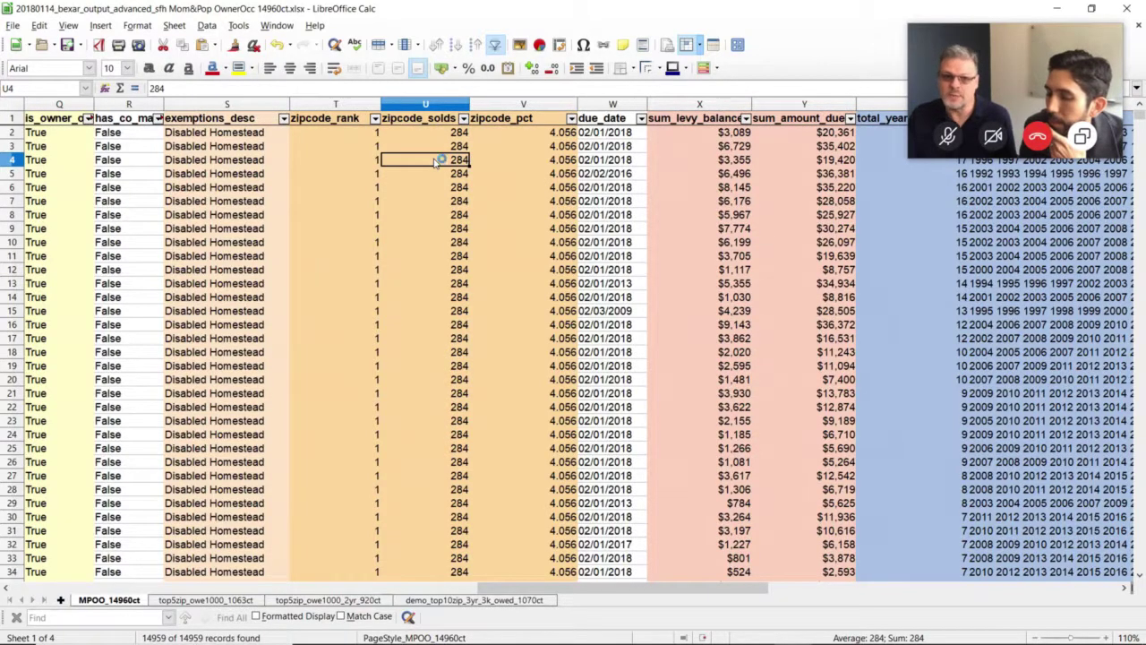
pyautogui.moveTo(436, 135); pyautogui.dragTo(461, 381)
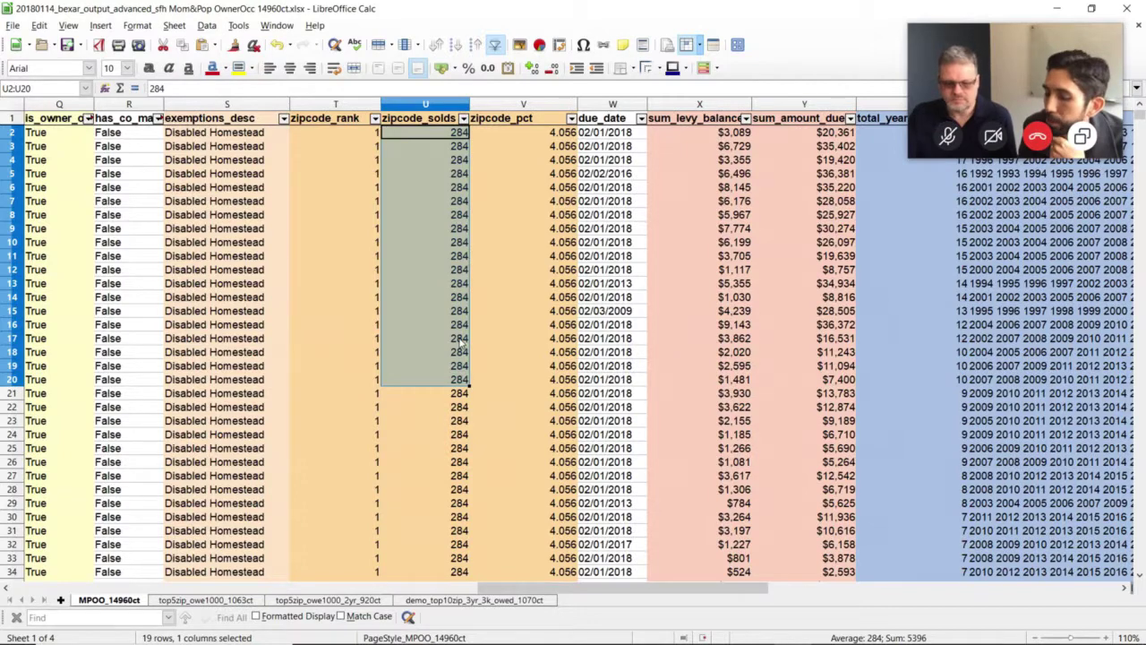
# Step: Highlight blocks of the zipcode_rank, zipcode_solds and zipcode_pct values, including rows 4 to 13 and rows 3 to 11
pyautogui.click(533, 231)
pyautogui.moveTo(362, 161); pyautogui.dragTo(445, 325)
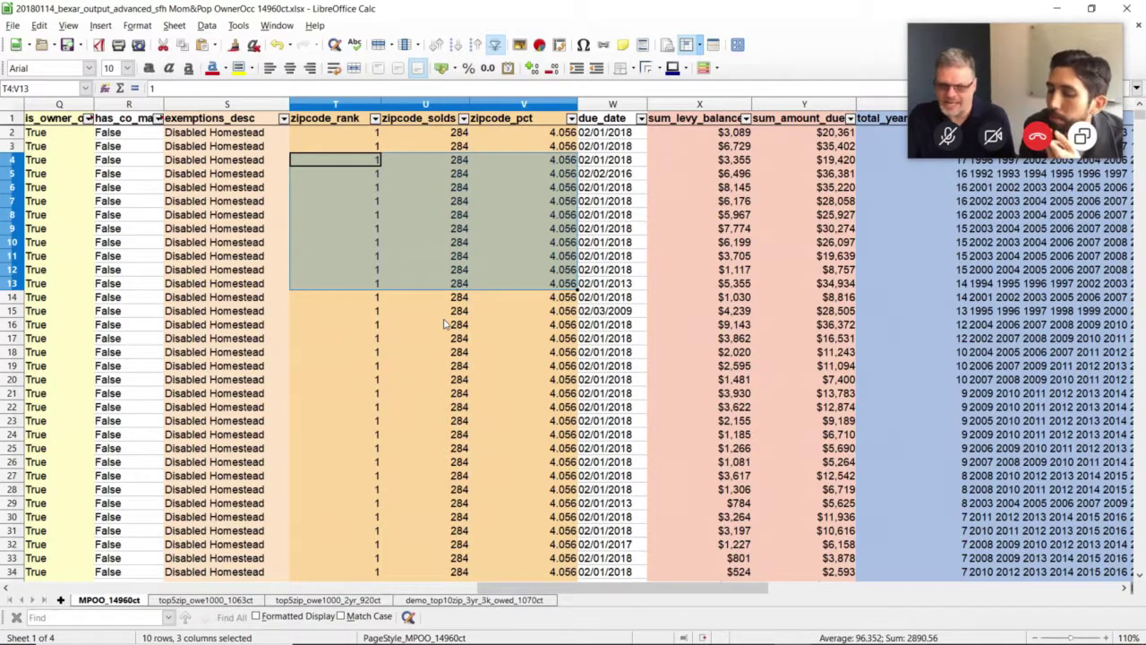
pyautogui.click(414, 218)
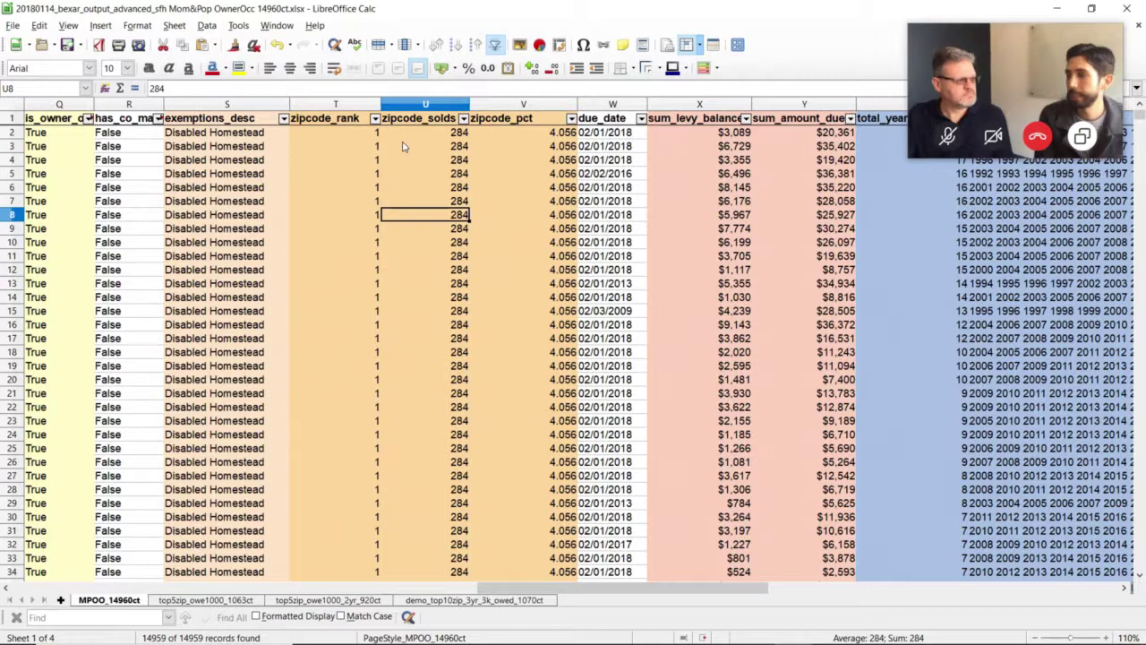
pyautogui.moveTo(424, 153); pyautogui.dragTo(429, 244)
pyautogui.moveTo(364, 147); pyautogui.dragTo(523, 256)
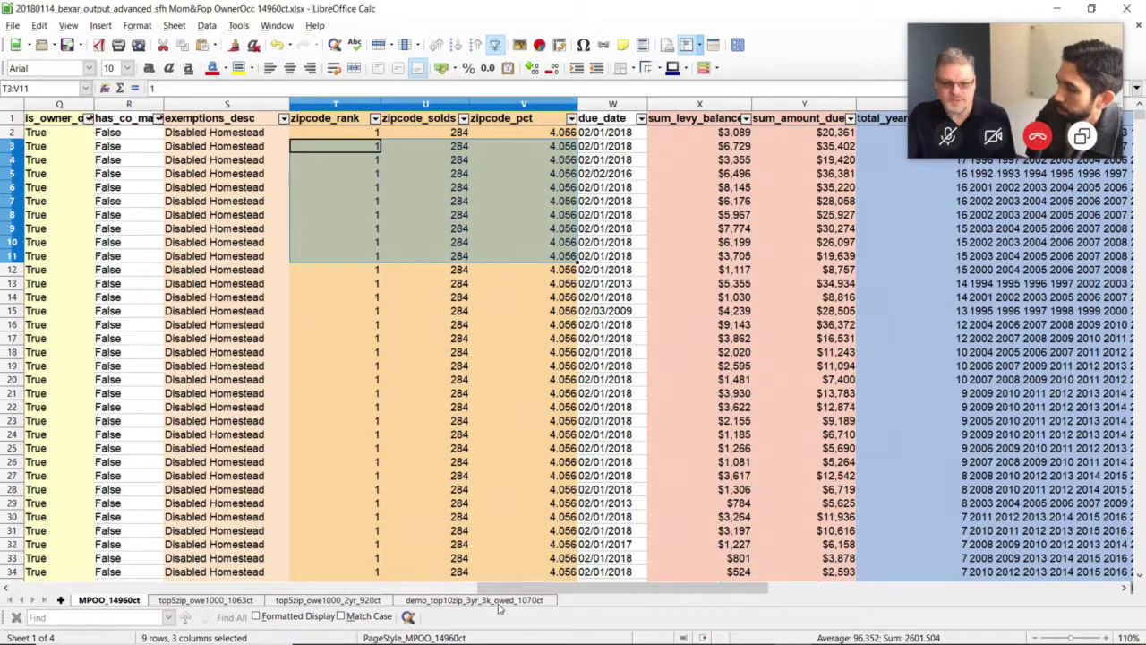
# Step: Highlight the upper zipcode_pct values, from row 2 down to row 14 and again in rows 3 to 10
pyautogui.click(503, 410)
pyautogui.moveTo(423, 159); pyautogui.dragTo(537, 271)
pyautogui.moveTo(549, 136); pyautogui.dragTo(536, 271)
pyautogui.moveTo(527, 134); pyautogui.dragTo(534, 296)
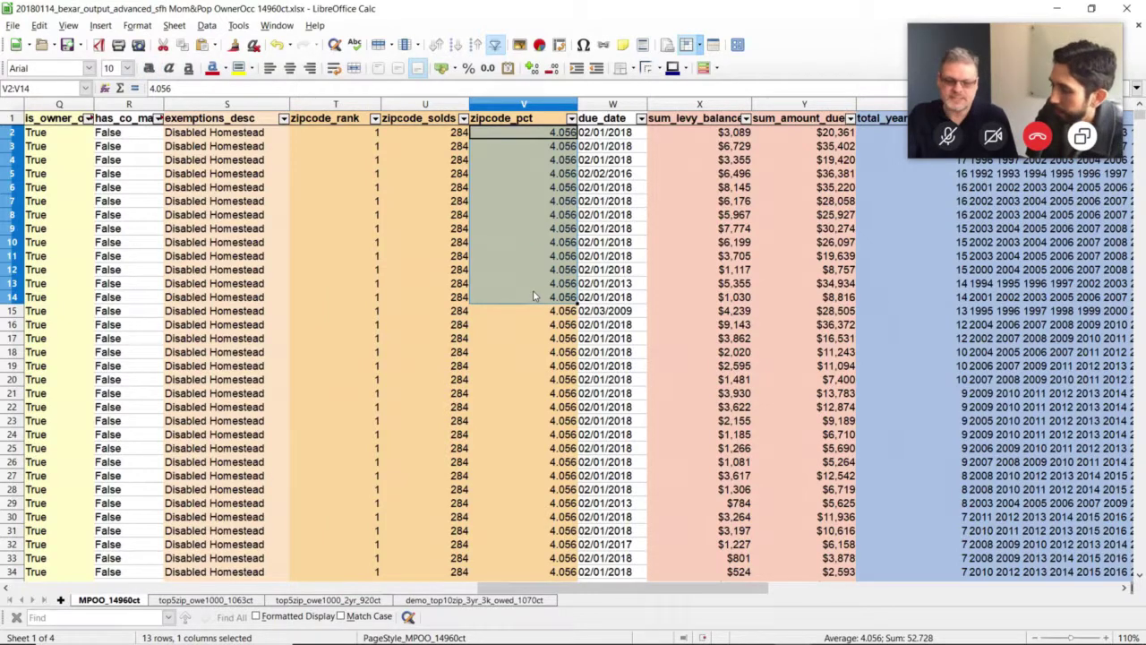
pyautogui.click(456, 173)
pyautogui.moveTo(518, 148); pyautogui.dragTo(537, 242)
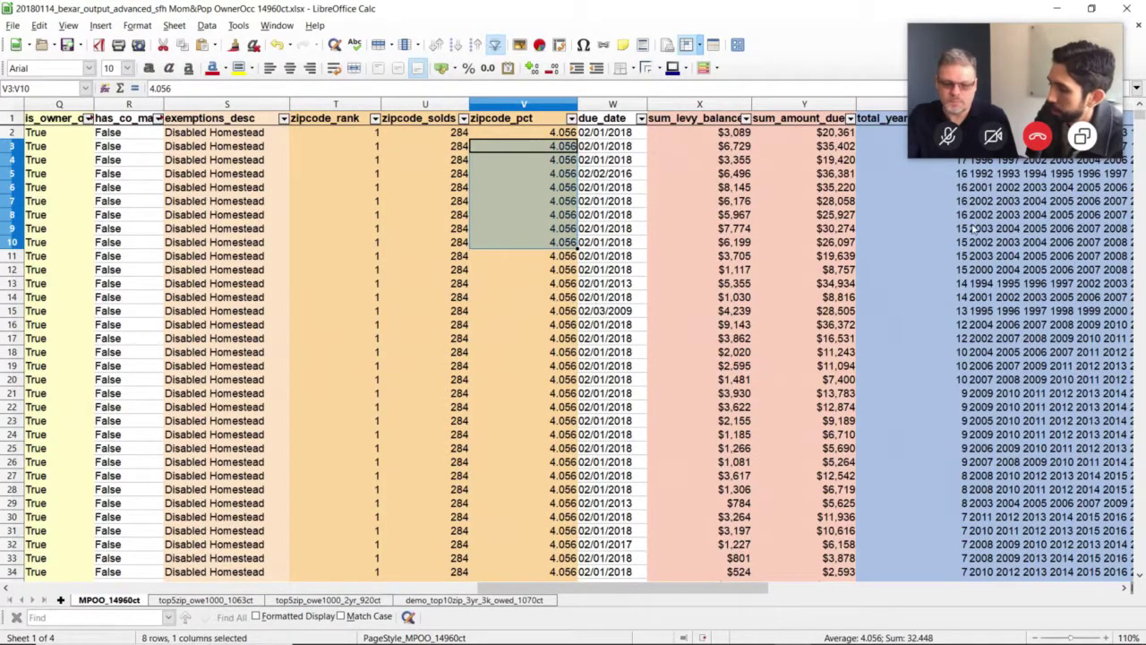
# Step: Highlight the zipcode_pct values in rows 7 to 20, ending with only the row 4 value selected
pyautogui.moveTo(1139, 118)
pyautogui.mouseDown()
pyautogui.moveTo(1141, 306)
pyautogui.moveTo(1141, 121)
pyautogui.mouseUp()
pyautogui.click(618, 247)
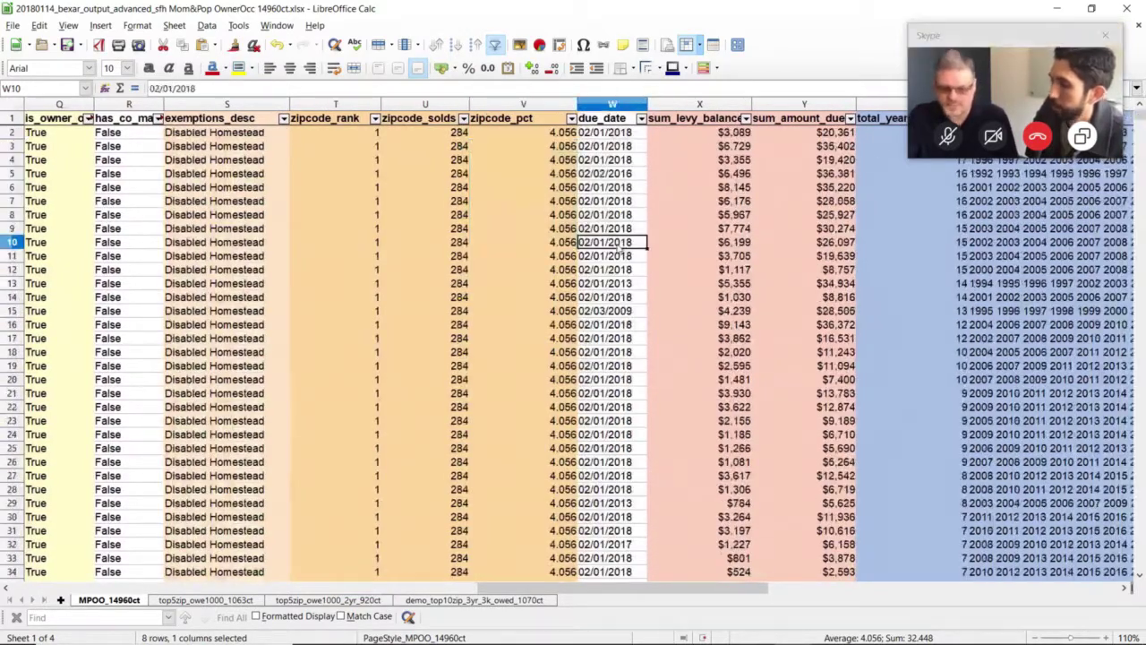
pyautogui.moveTo(517, 208); pyautogui.dragTo(490, 379)
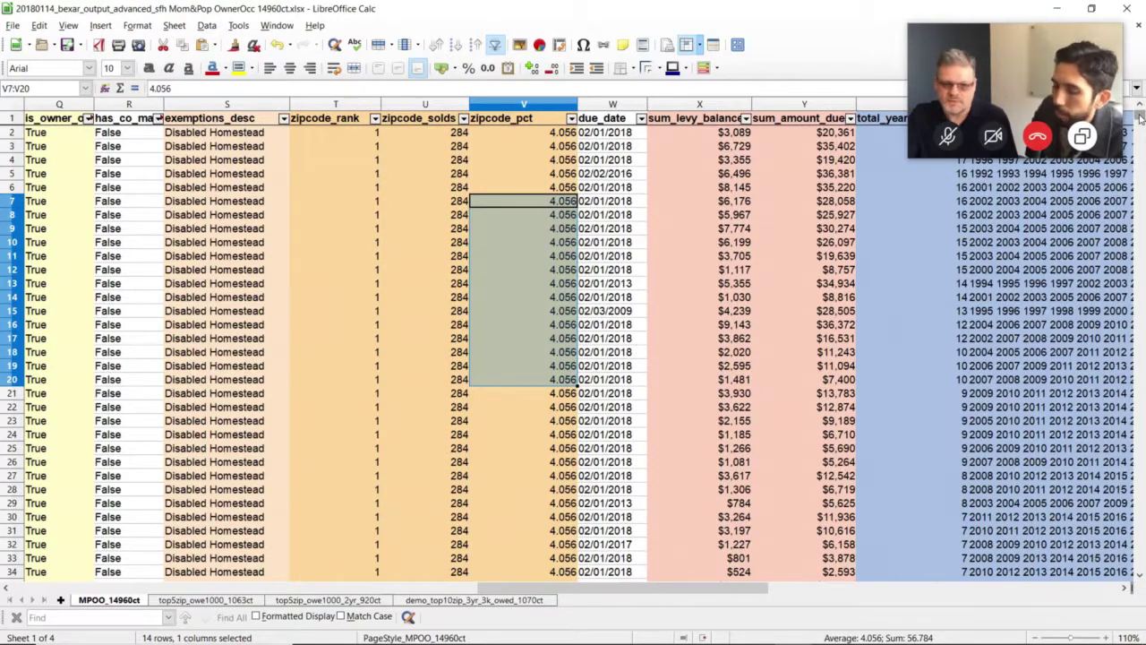
pyautogui.click(509, 161)
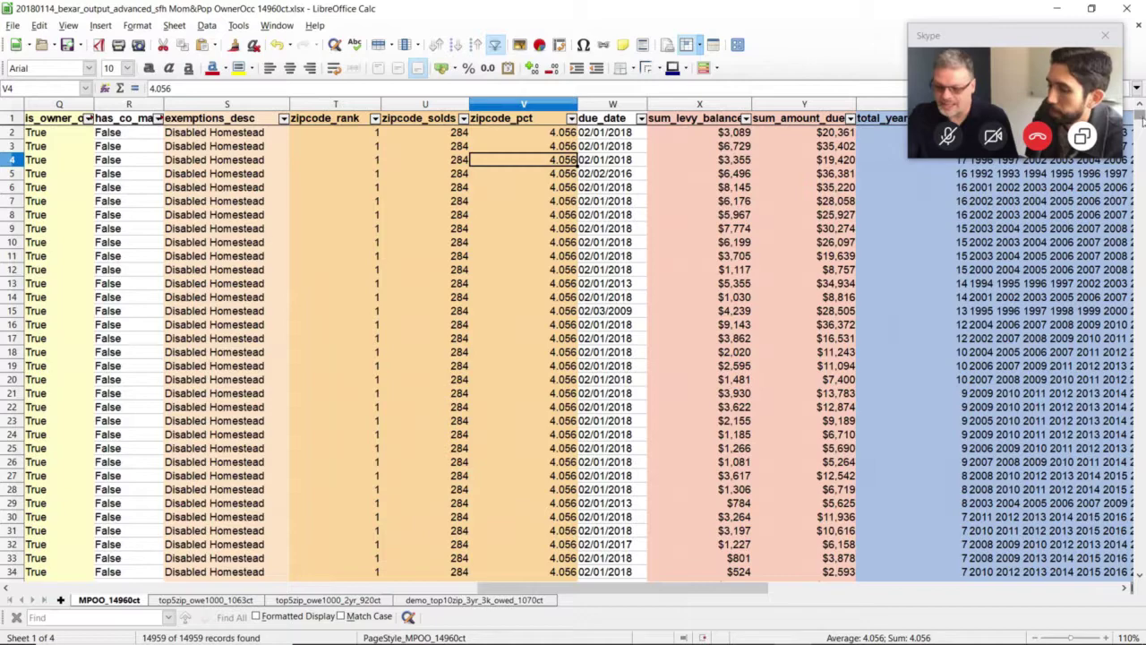
# Step: Go to the records ranked 38 near row 11948 and highlight their zipcode_pct values down to row 11958
pyautogui.moveTo(1141, 120); pyautogui.dragTo(1135, 472)
pyautogui.moveTo(537, 255); pyautogui.dragTo(550, 524)
pyautogui.scroll(-3, 618, 430)
pyautogui.scroll(-2, 550, 524)
pyautogui.moveTo(371, 298); pyautogui.dragTo(427, 422)
pyautogui.moveTo(538, 296); pyautogui.dragTo(541, 436)
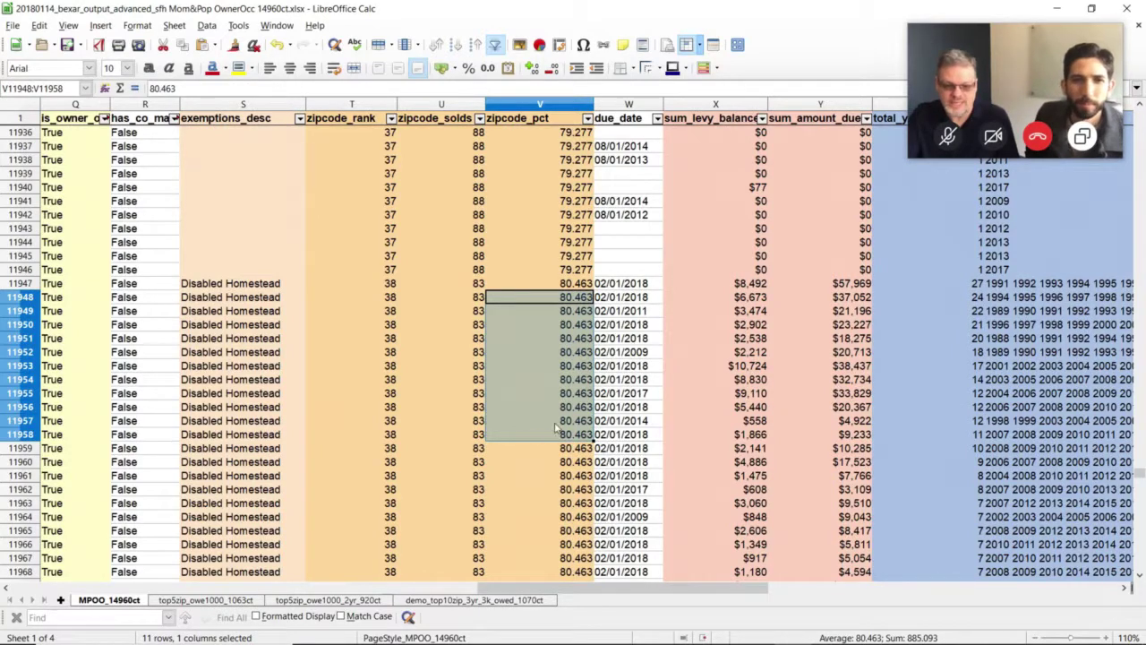
# Step: Compare zipcode_solds and zipcode_pct between ranks 37 and 38, highlighting zipcode_solds in rows 11948 to 11955
pyautogui.click(455, 303)
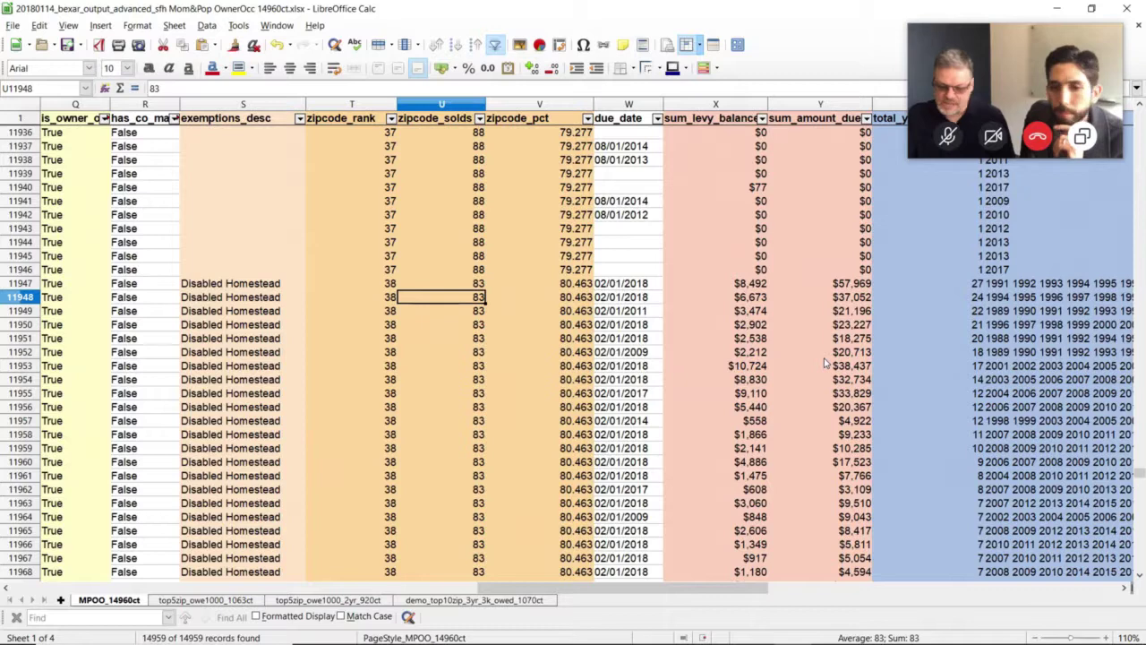
pyautogui.moveTo(569, 215); pyautogui.dragTo(568, 268)
pyautogui.moveTo(537, 311); pyautogui.dragTo(562, 360)
pyautogui.moveTo(466, 297); pyautogui.dragTo(478, 397)
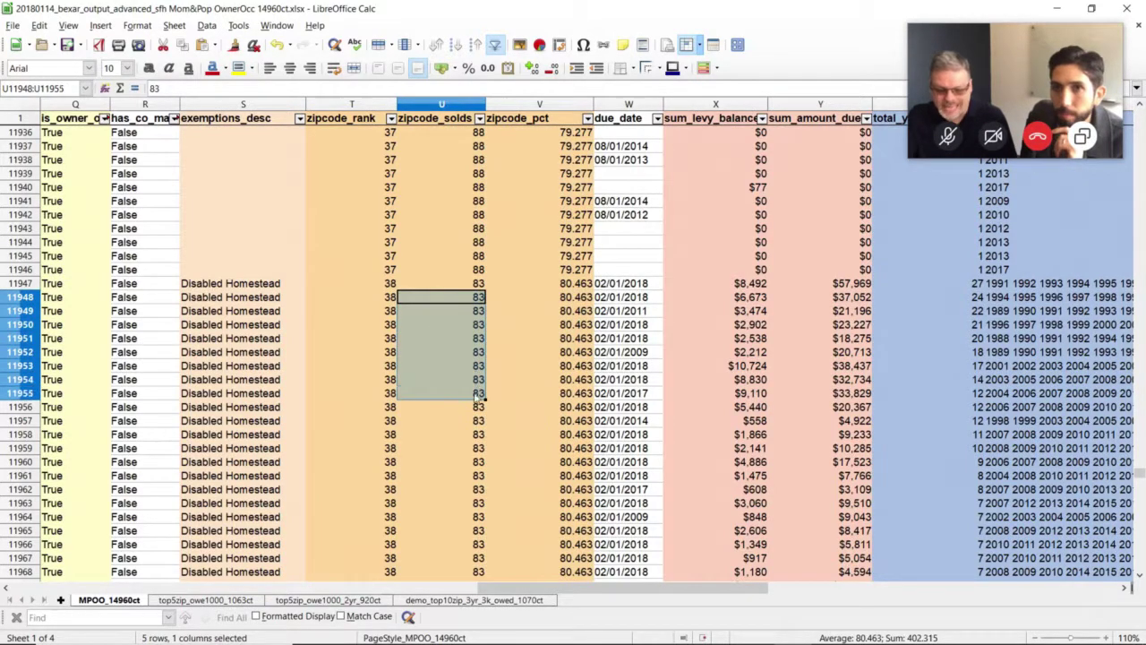
pyautogui.click(466, 340)
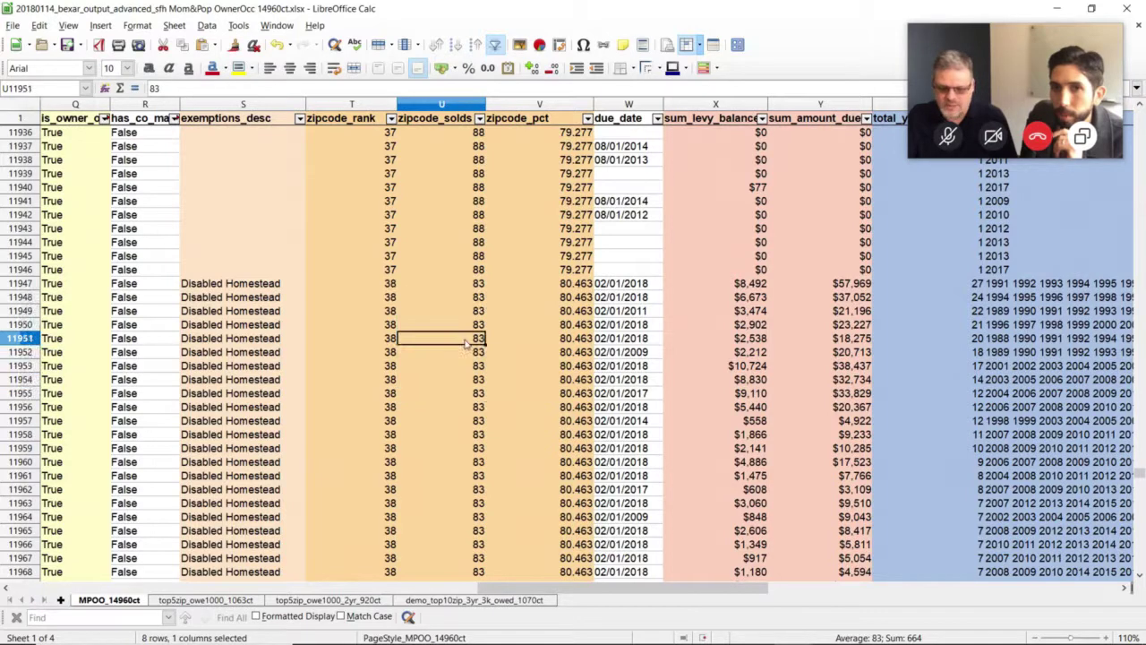
pyautogui.click(479, 217)
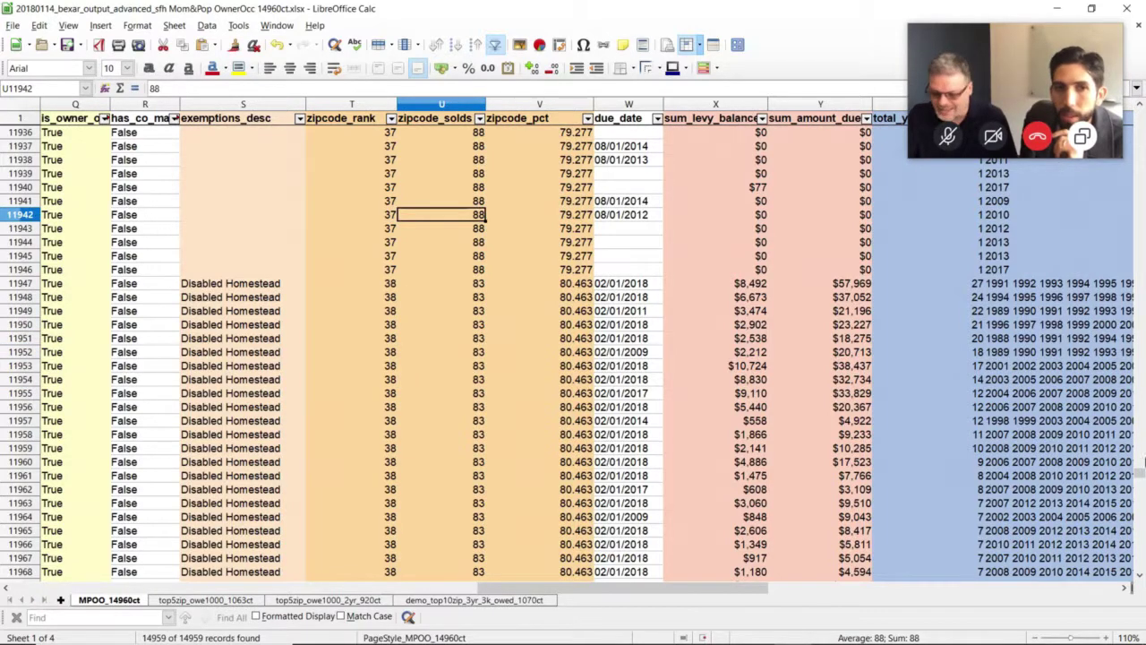
# Step: Return to the first records and highlight the zipcode_rank and zipcode_solds values in the top rows, ending on zipcode_pct in row 4
pyautogui.moveTo(1140, 475); pyautogui.dragTo(1136, 112)
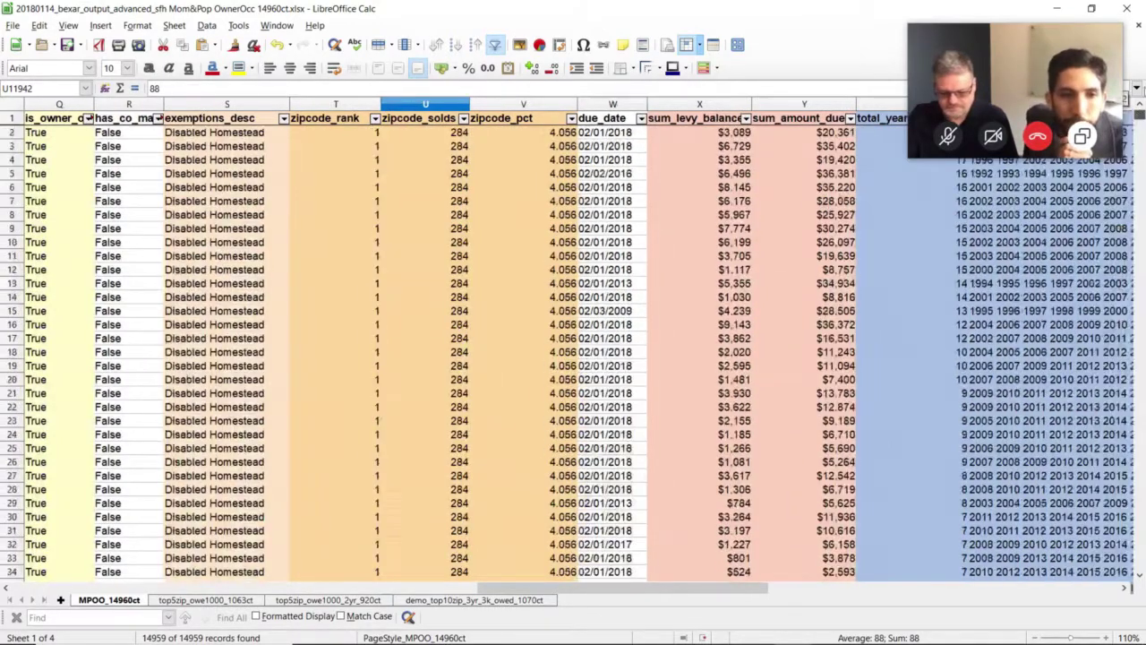
pyautogui.moveTo(367, 136); pyautogui.dragTo(469, 184)
pyautogui.click(526, 159)
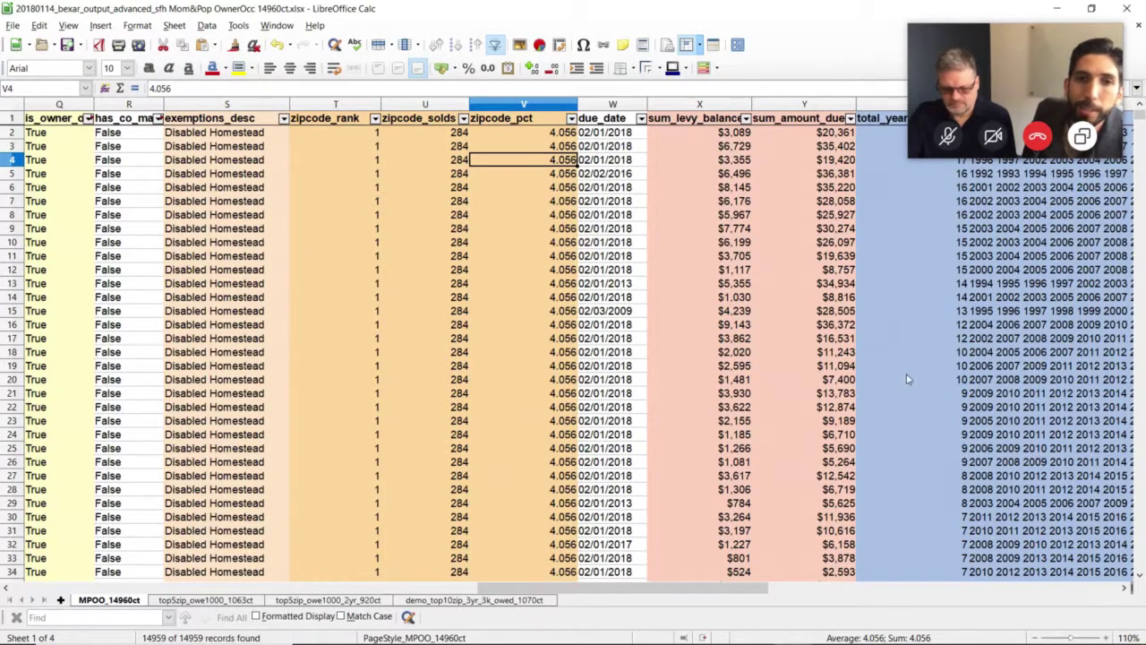
# Step: Switch to the demo_top10zip_3yr_3k_owed_1070ct sheet, sort it ascending by zipcode_rank and select that whole column
pyautogui.click(482, 600)
pyautogui.click(766, 586)
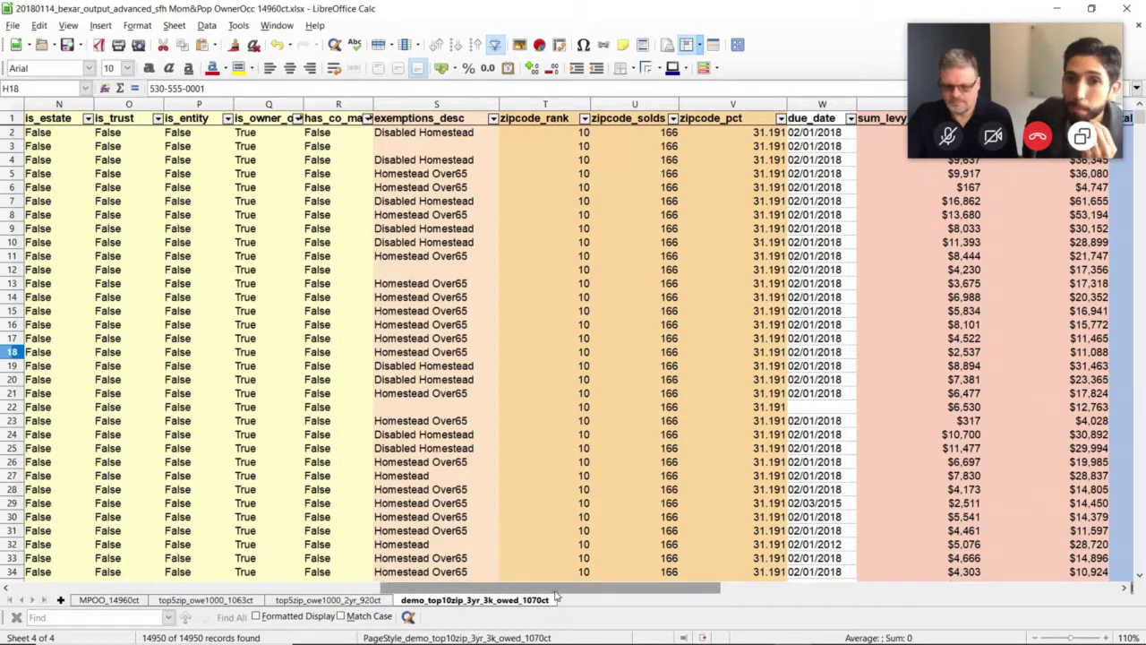
pyautogui.click(588, 119)
pyautogui.click(584, 136)
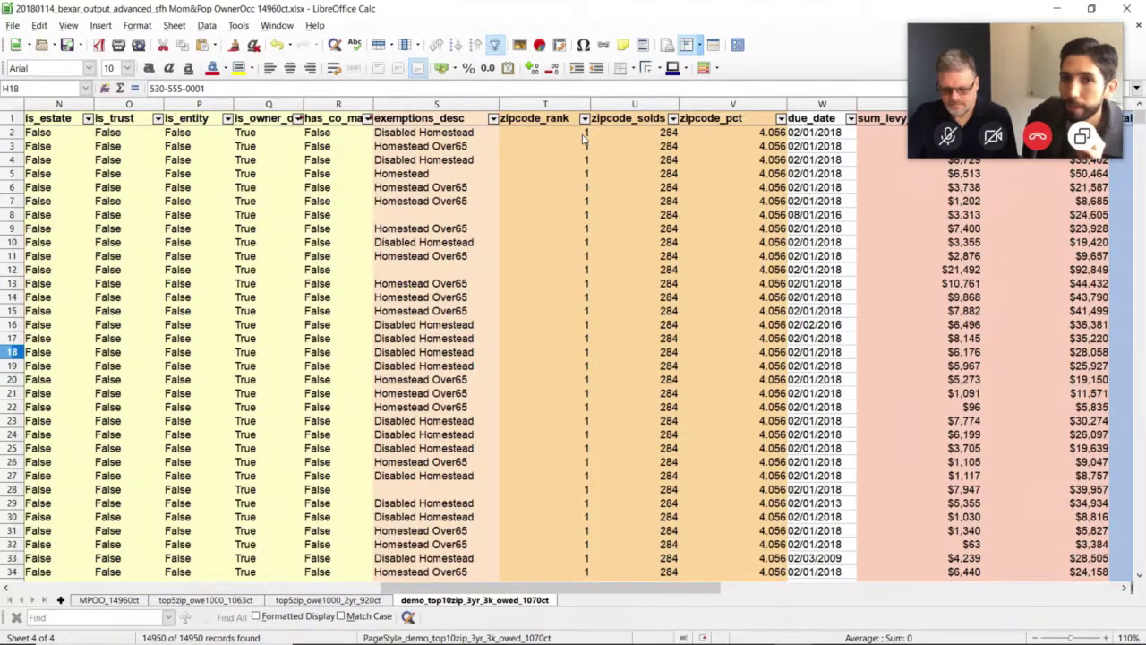
pyautogui.click(556, 106)
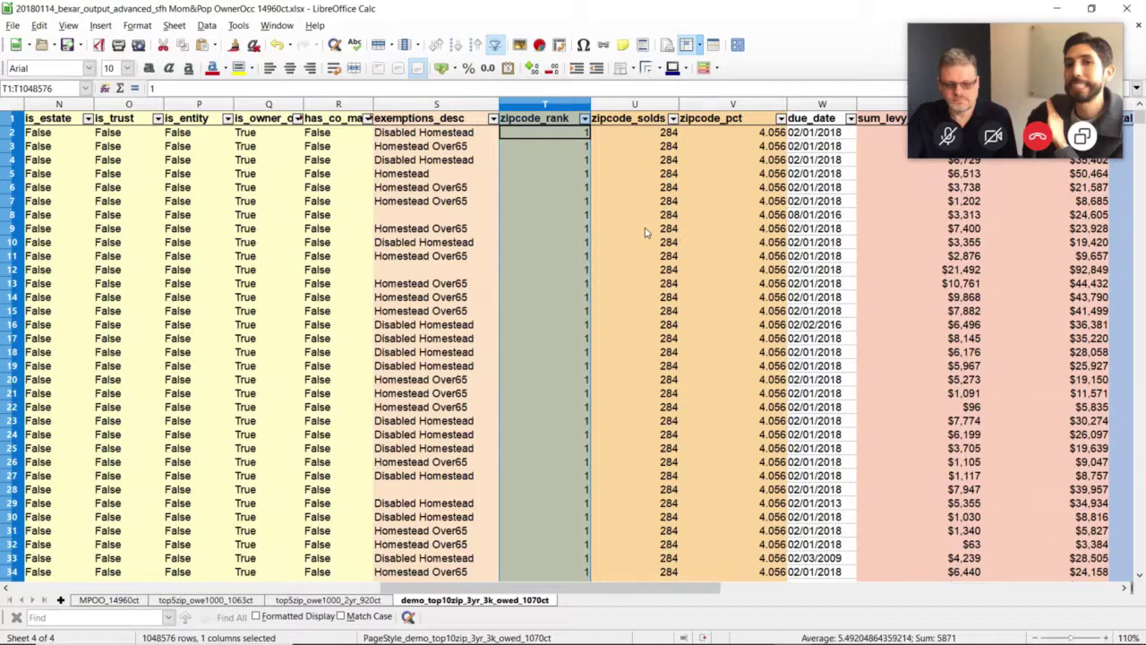
# Step: Examine the sorted zip code columns at a larger size, check where the records end and return to the first rows
pyautogui.scroll(5, 645, 233)
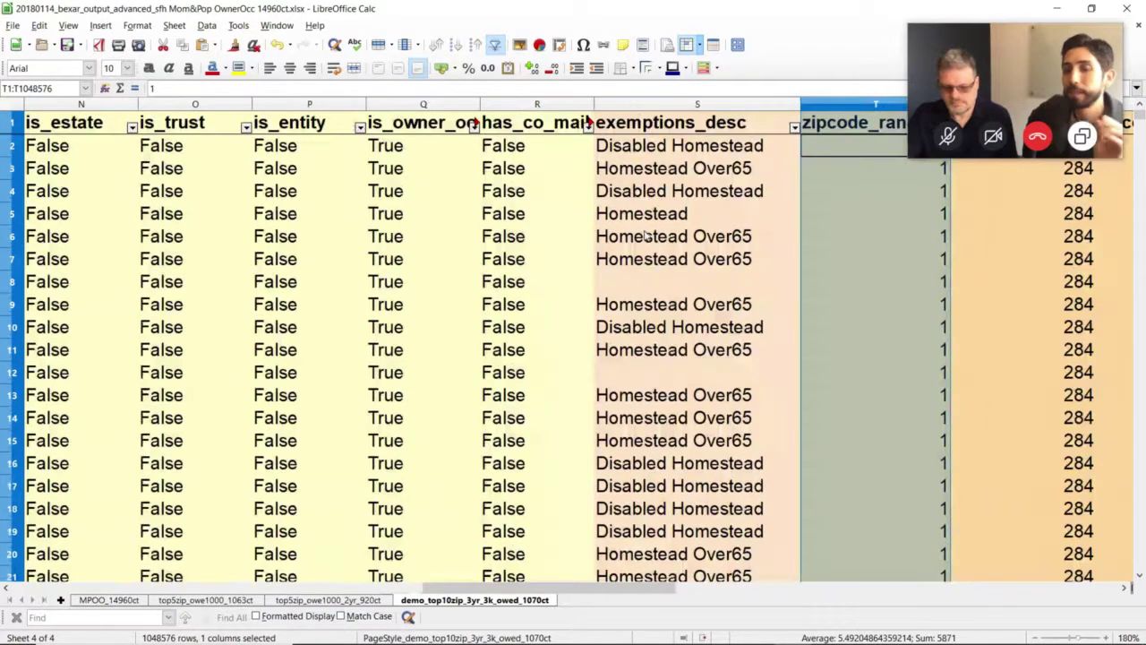
pyautogui.scroll(-3, 645, 235)
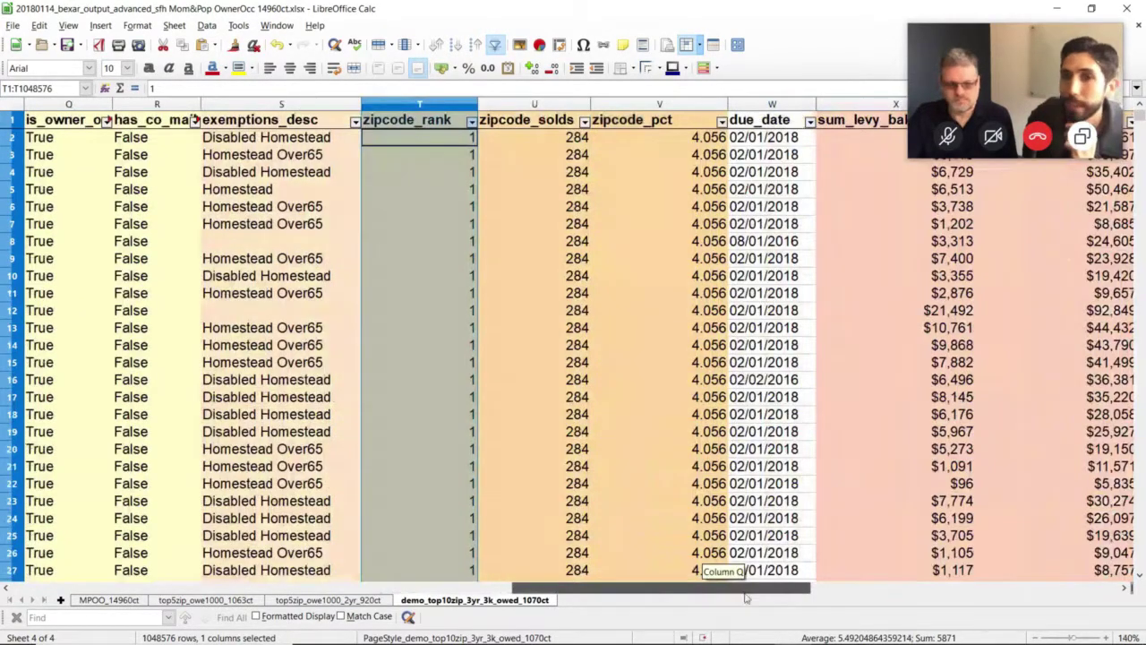
pyautogui.scroll(-1, 613, 468)
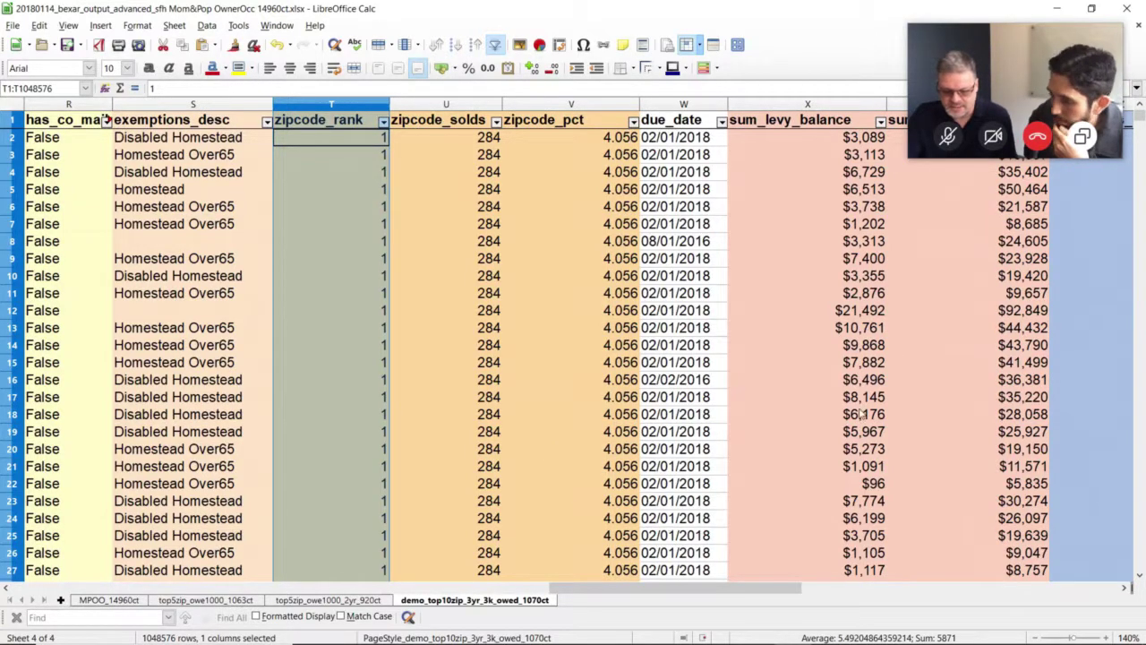
pyautogui.moveTo(1141, 122); pyautogui.dragTo(1138, 555)
pyautogui.scroll(-3, 949, 402)
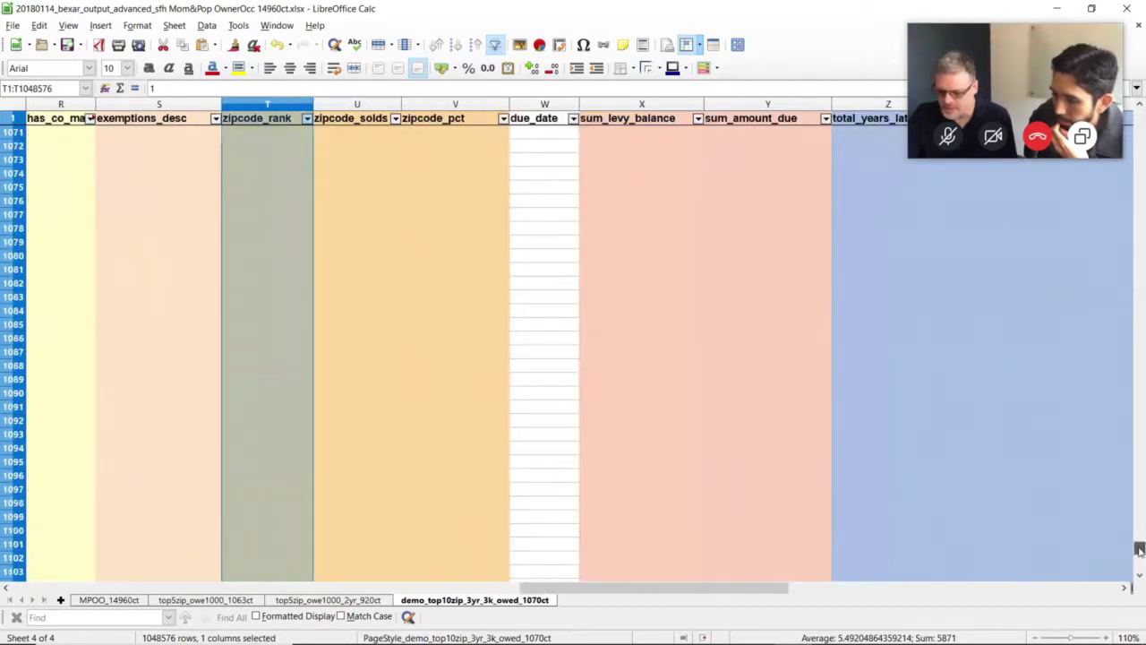
pyautogui.moveTo(1140, 548); pyautogui.dragTo(1139, 125)
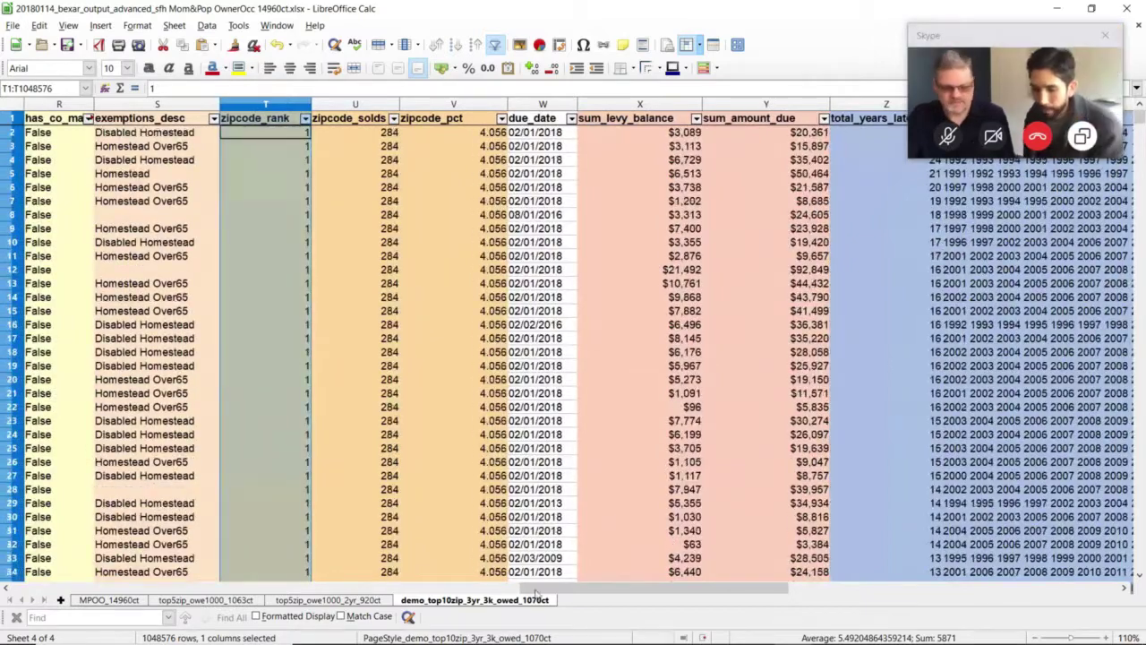
pyautogui.click(552, 407)
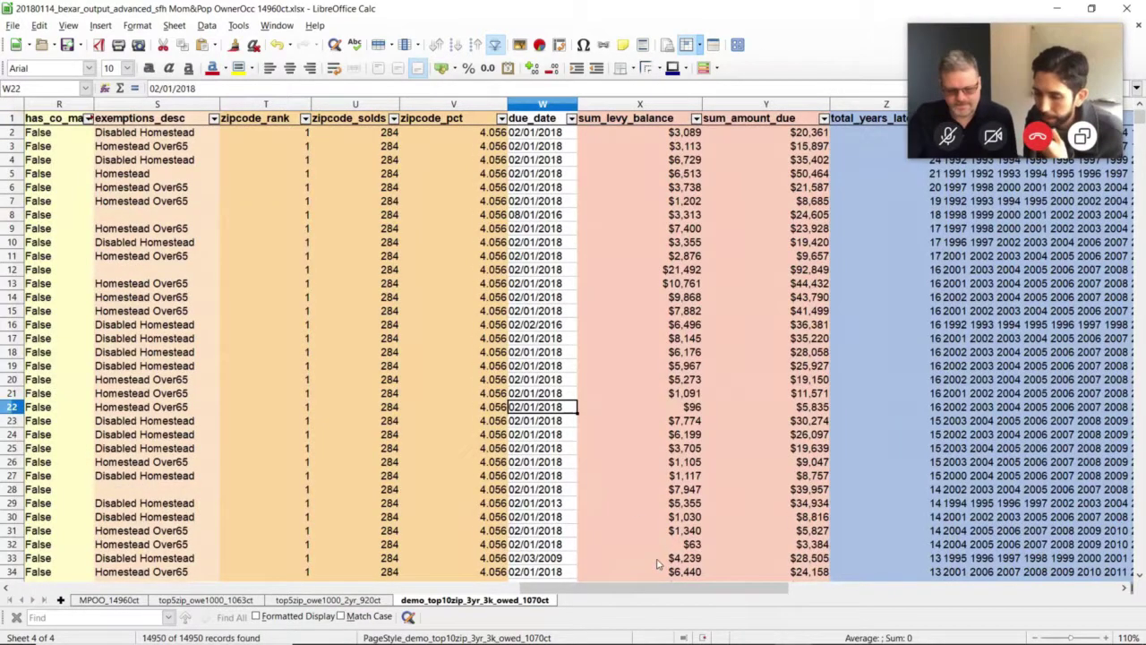
pyautogui.moveTo(674, 592); pyautogui.dragTo(631, 587)
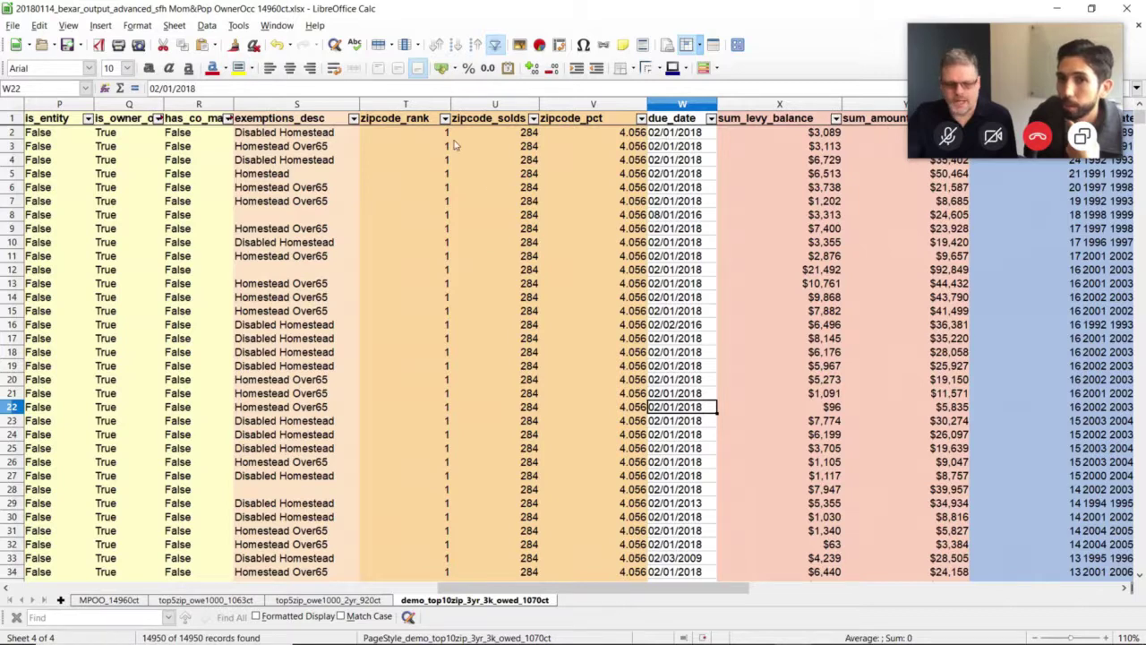
pyautogui.click(354, 120)
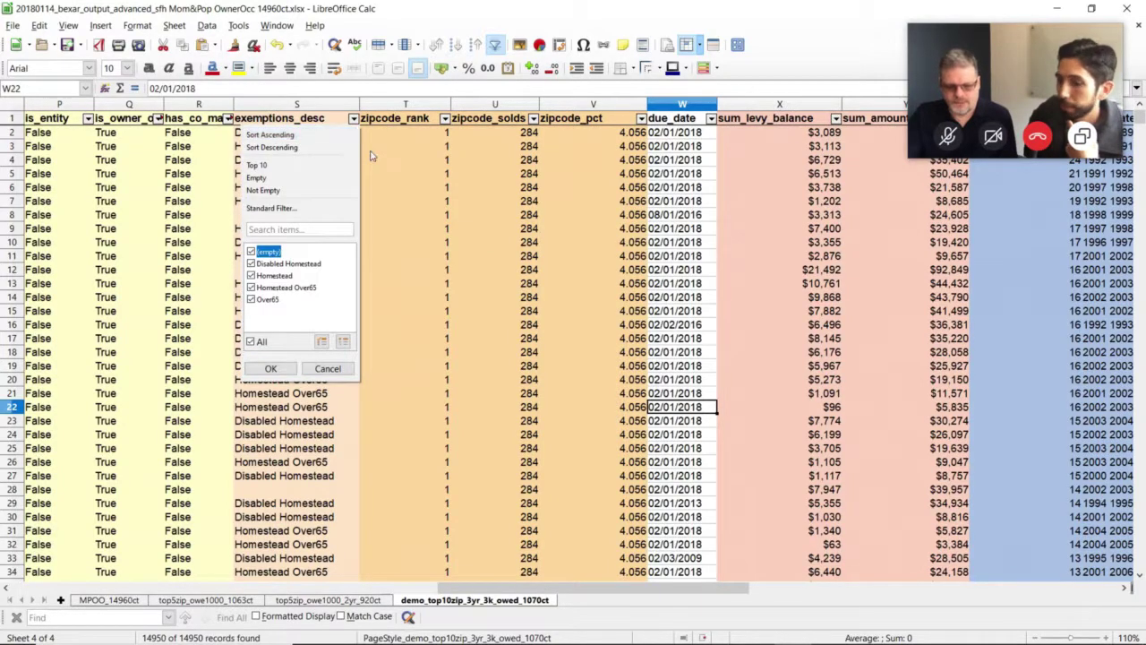
pyautogui.click(455, 169)
# Step: Select the zipcode_rank column, review the successive rank groups down the sheet and return to the first records
pyautogui.click(405, 105)
pyautogui.moveTo(1140, 130); pyautogui.dragTo(1136, 224)
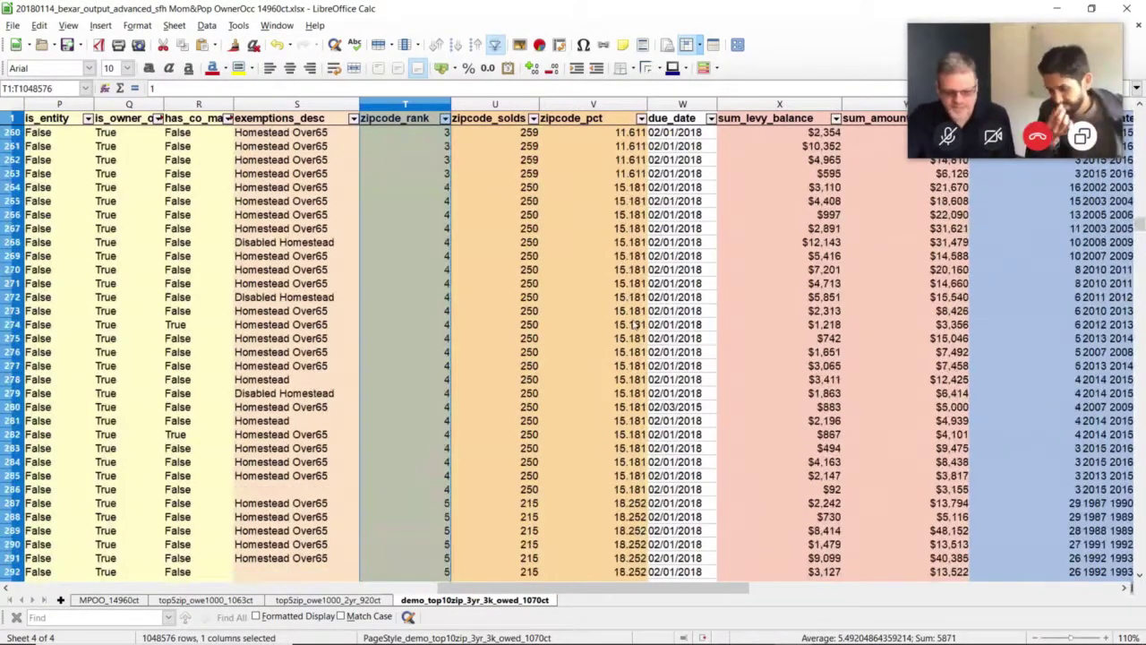
pyautogui.scroll(8, 851, 310)
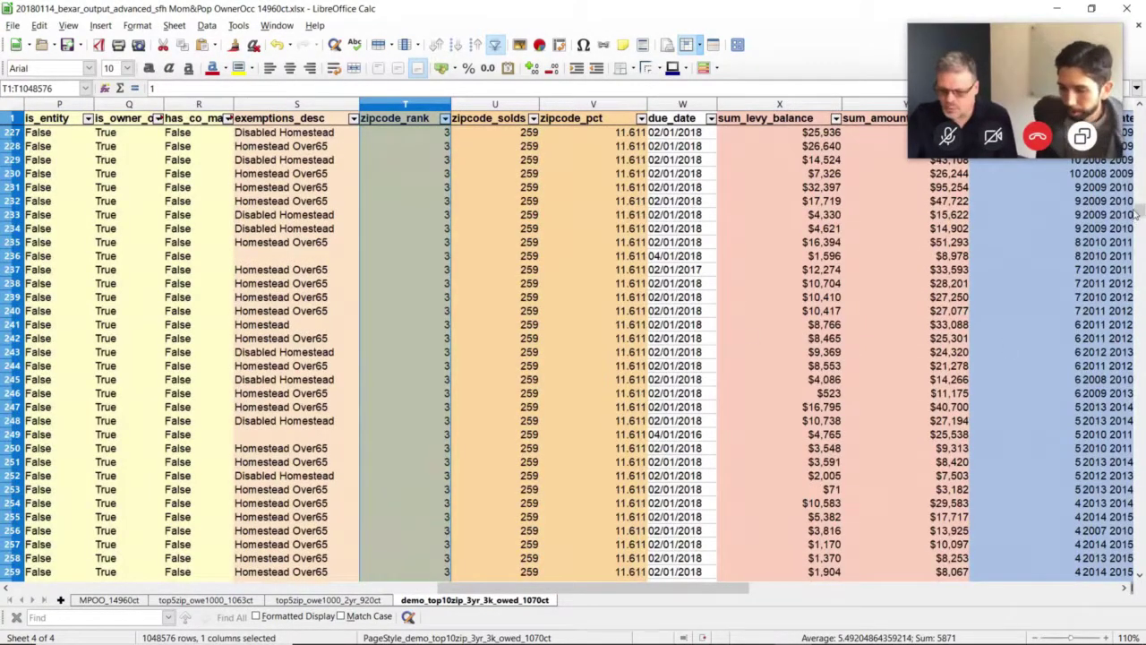
pyautogui.moveTo(1139, 211); pyautogui.dragTo(1139, 197)
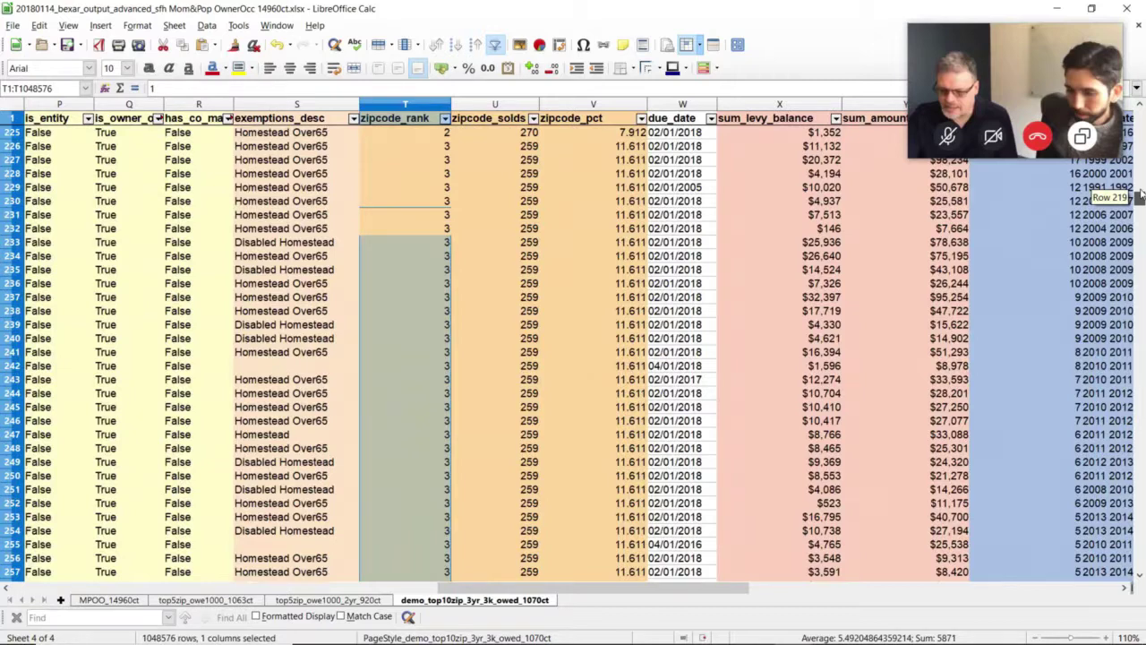
pyautogui.moveTo(1139, 197); pyautogui.dragTo(1139, 130)
pyautogui.click(296, 132)
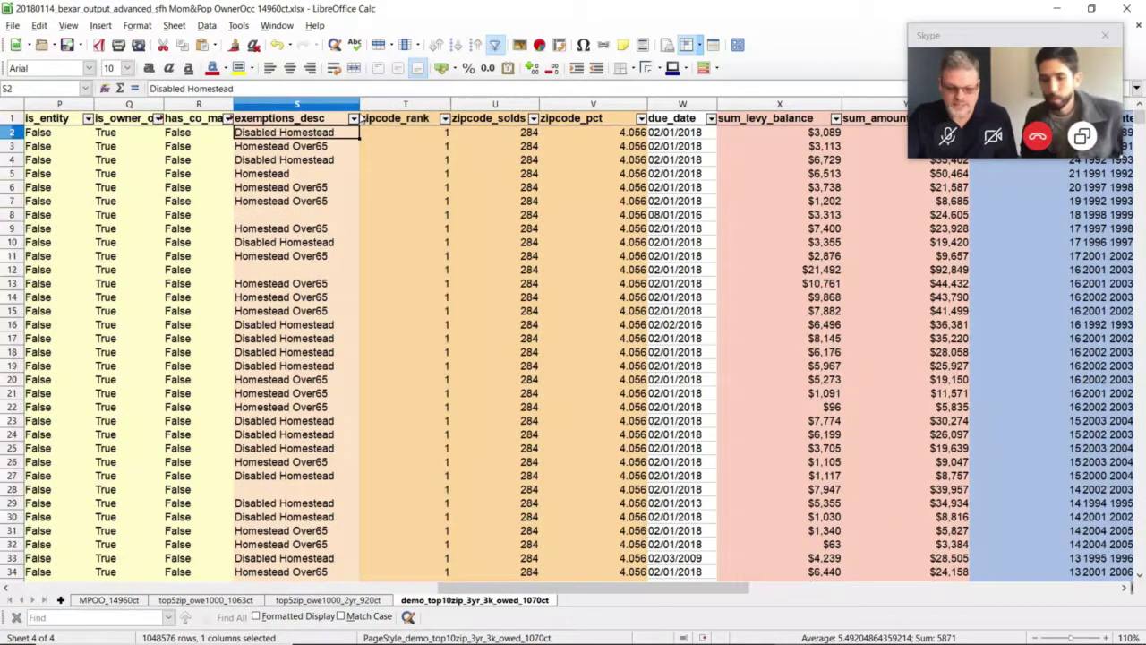
pyautogui.click(496, 201)
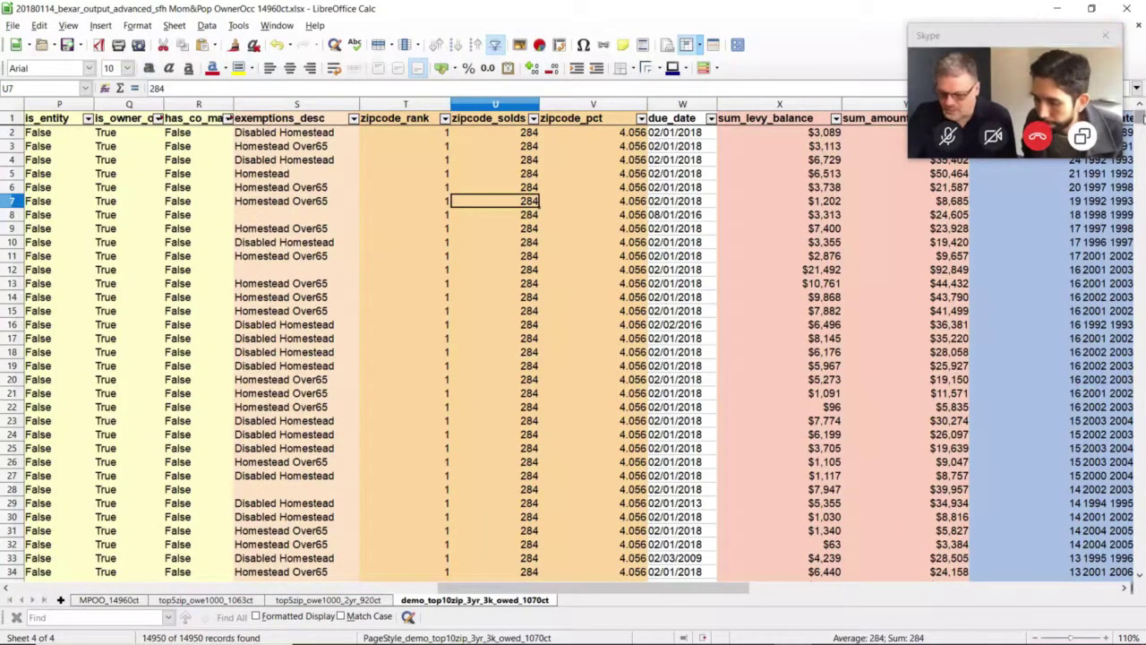
# Step: Sort the records ascending by exemptions_desc and select that whole column
pyautogui.moveTo(1139, 117)
pyautogui.mouseDown()
pyautogui.moveTo(1120, 198)
pyautogui.moveTo(1118, 566)
pyautogui.moveTo(1136, 118)
pyautogui.mouseUp()
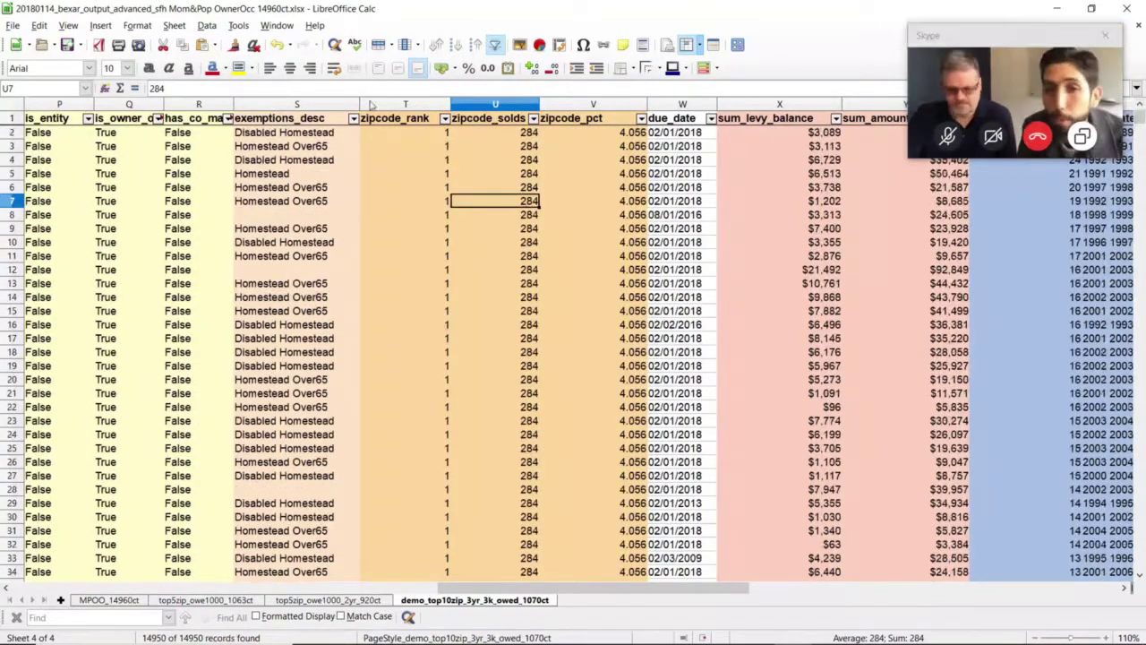
pyautogui.click(353, 119)
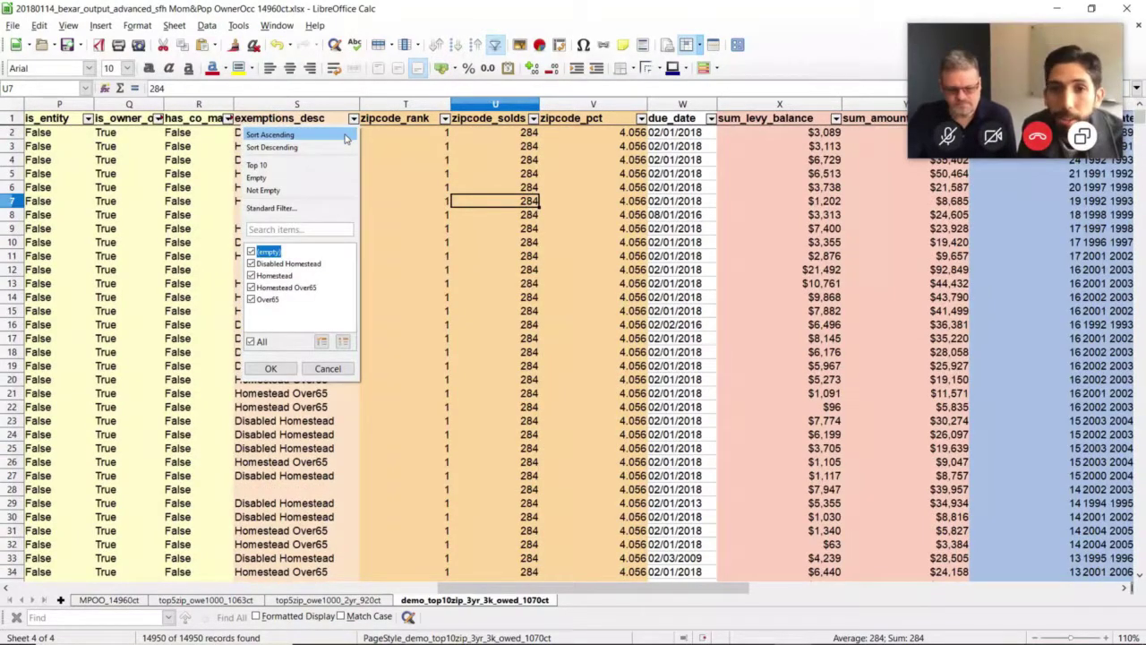
pyautogui.click(346, 136)
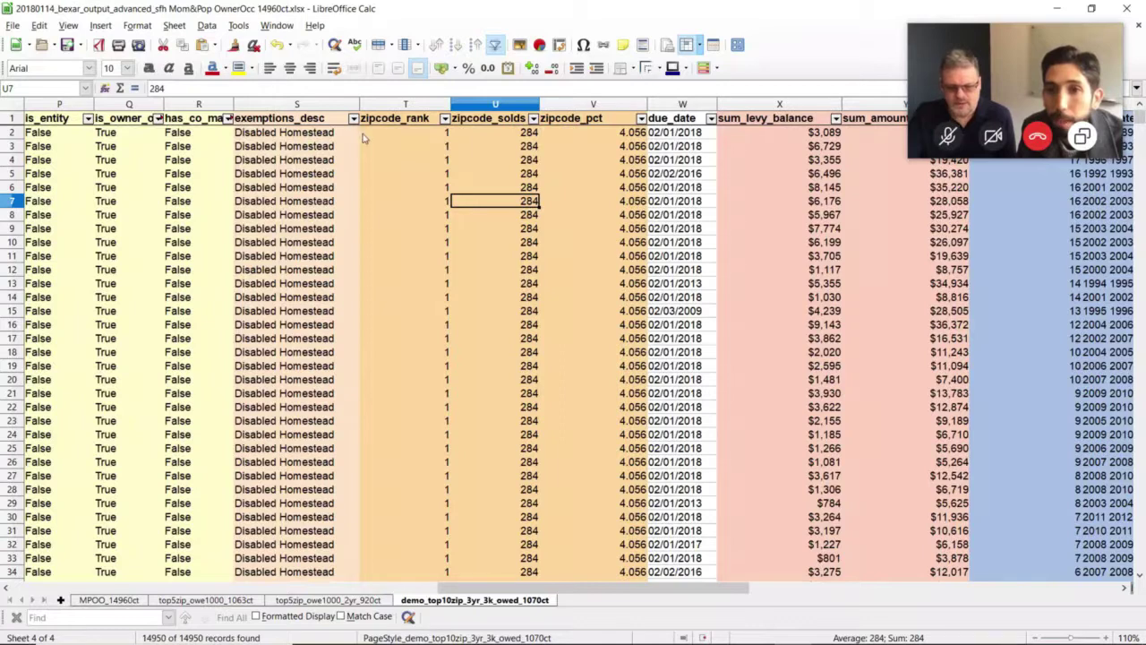
pyautogui.click(326, 106)
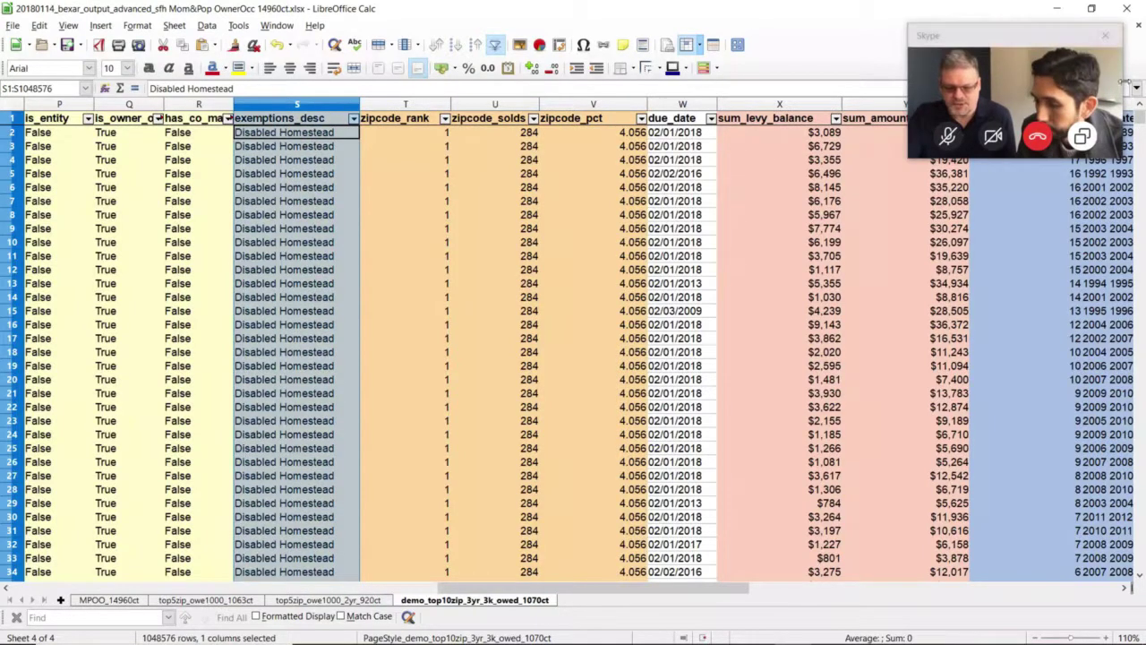
# Step: Check where the Disabled Homestead records end in the exemptions_desc column and return to the first rows
pyautogui.moveTo(1143, 125); pyautogui.dragTo(1141, 224)
pyautogui.click(293, 385)
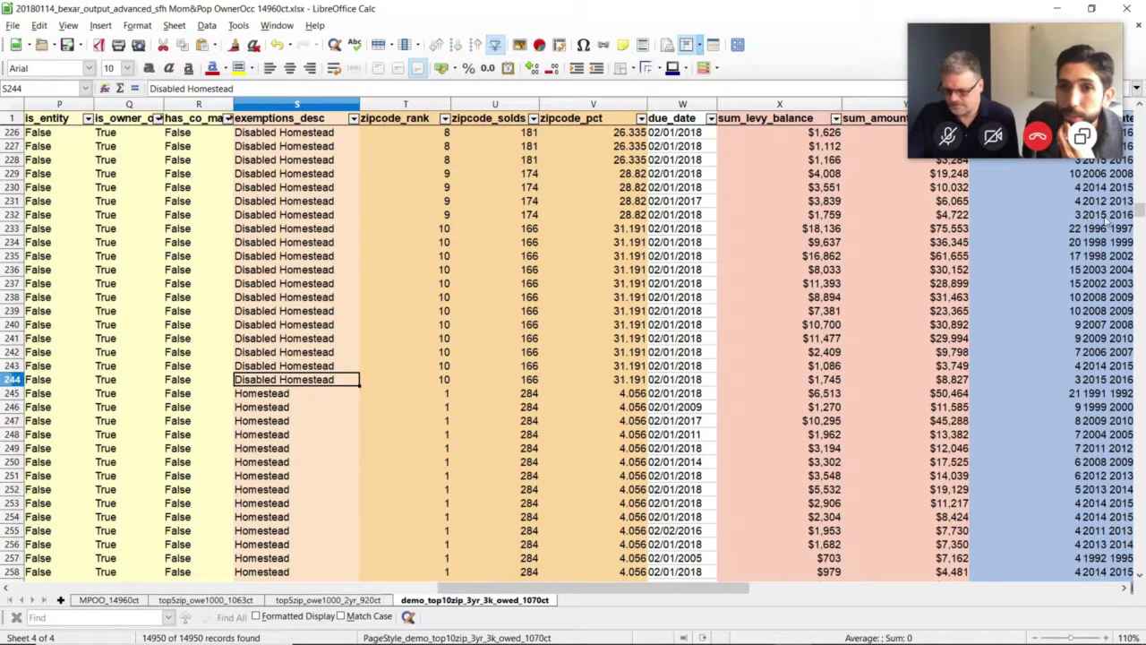
pyautogui.moveTo(1140, 212); pyautogui.dragTo(1139, 115)
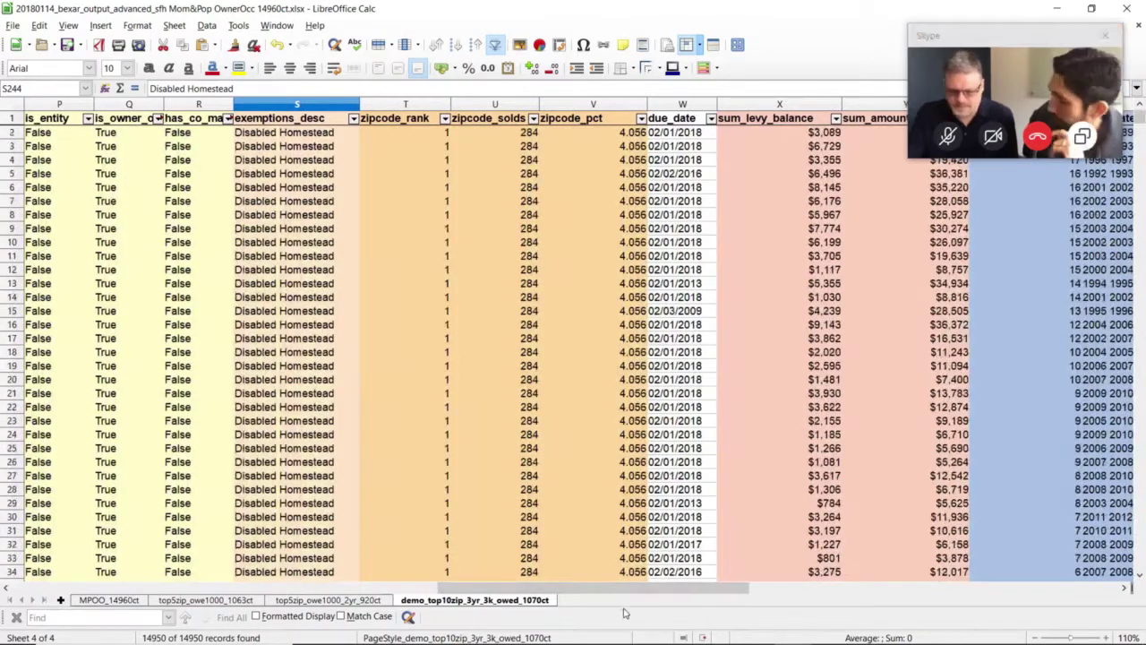
# Step: Sort the records descending by sum_amount_due and check the amounts and years late in the first rows
pyautogui.moveTo(634, 588); pyautogui.dragTo(785, 598)
pyautogui.click(448, 119)
pyautogui.click(430, 145)
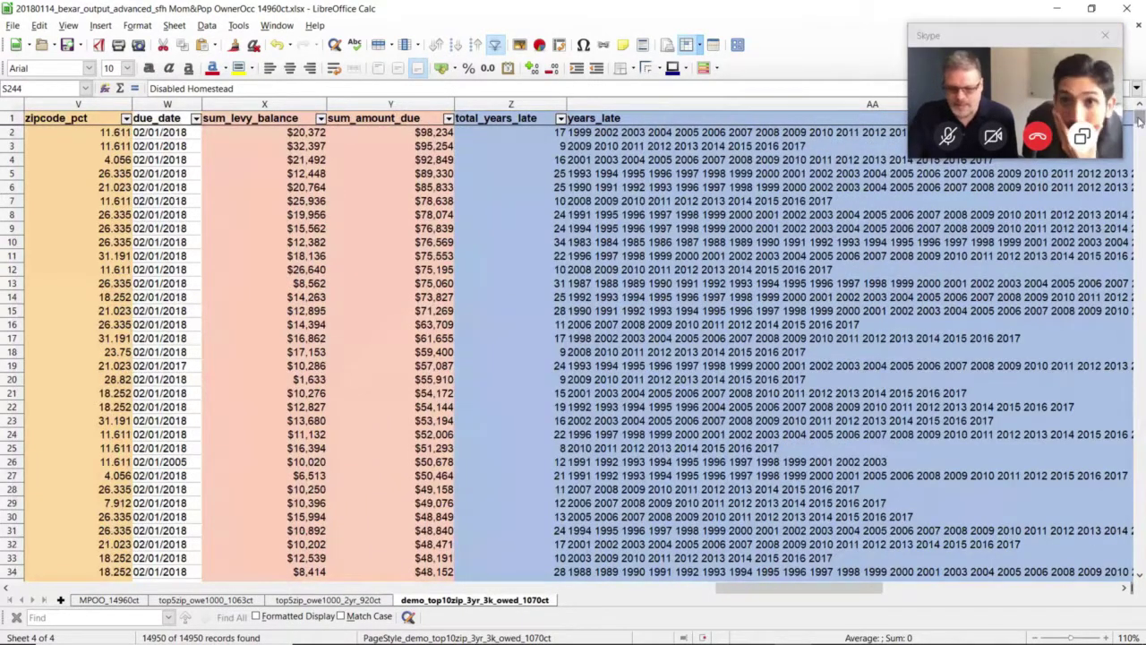
pyautogui.click(550, 137)
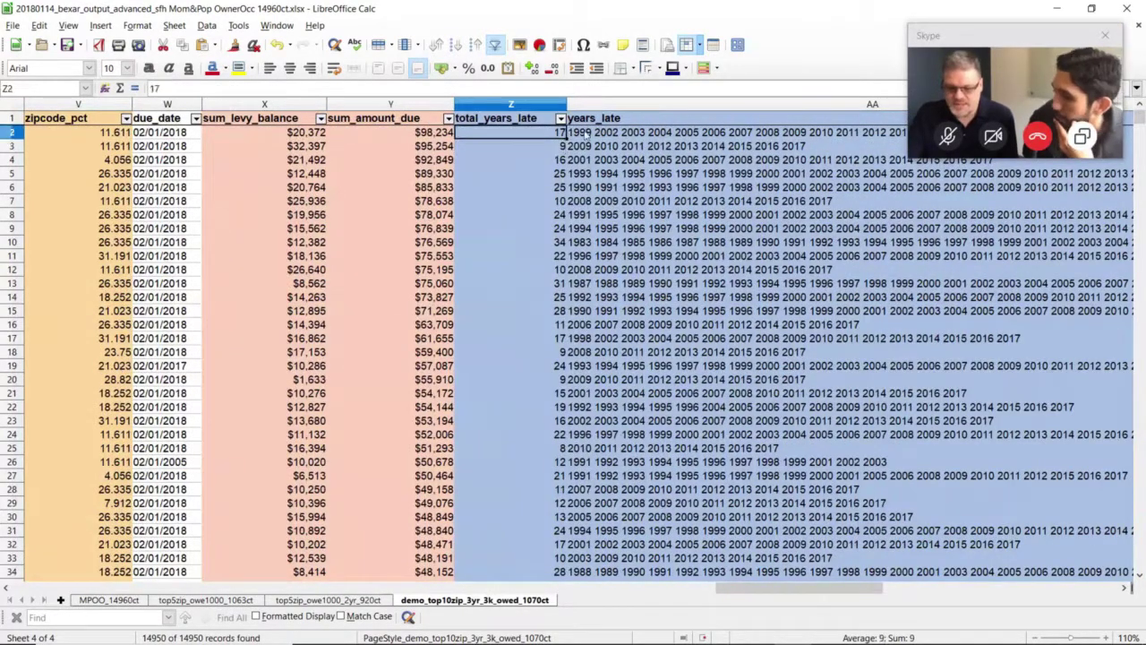
pyautogui.click(605, 134)
pyautogui.click(336, 147)
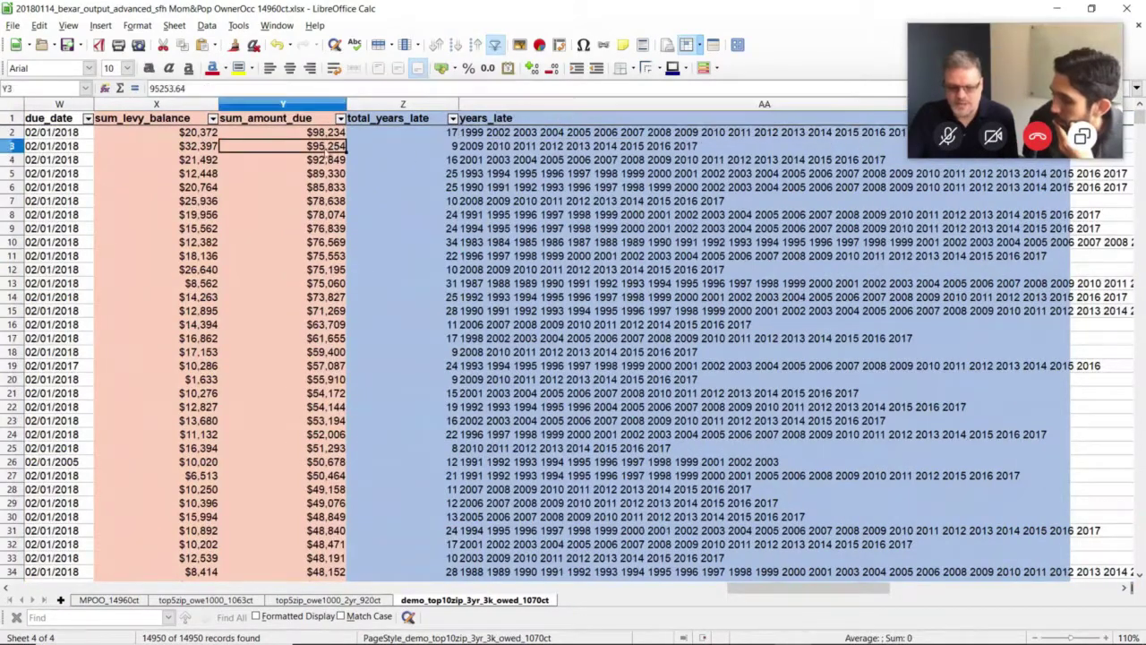
# Step: Examine the lowest sum_amount_due records and their years late at the end of the list, and return to the first rows
pyautogui.moveTo(1141, 121); pyautogui.dragTo(1138, 548)
pyautogui.moveTo(806, 589); pyautogui.dragTo(758, 589)
pyautogui.moveTo(515, 243); pyautogui.dragTo(530, 332)
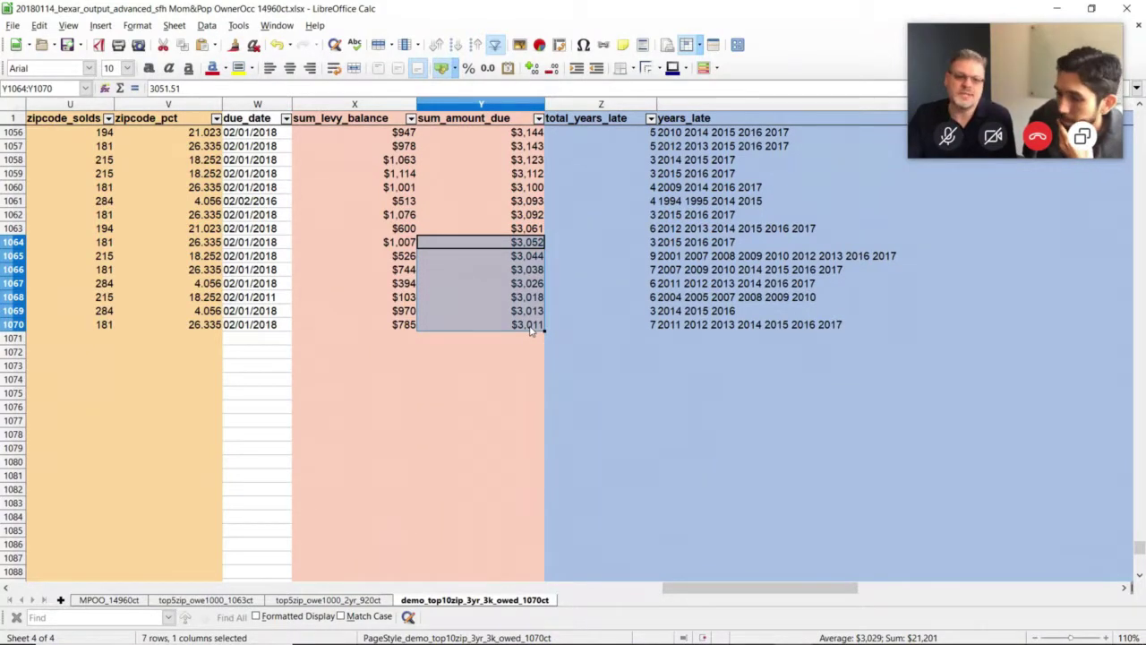
pyautogui.click(530, 327)
pyautogui.moveTo(492, 187); pyautogui.dragTo(502, 328)
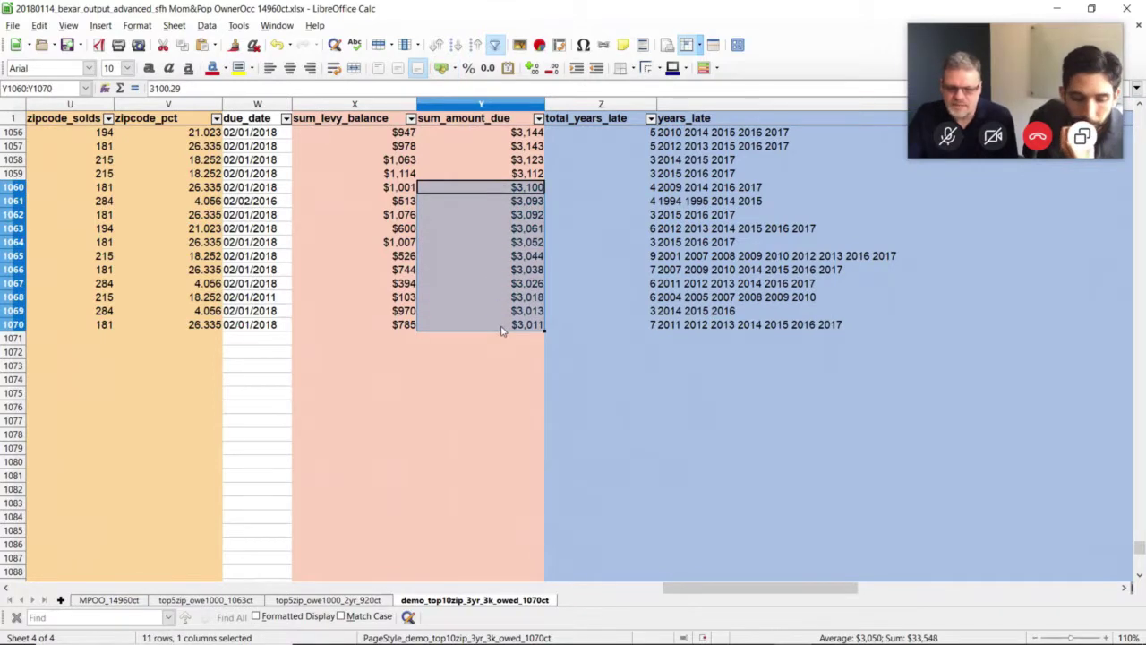
pyautogui.click(502, 330)
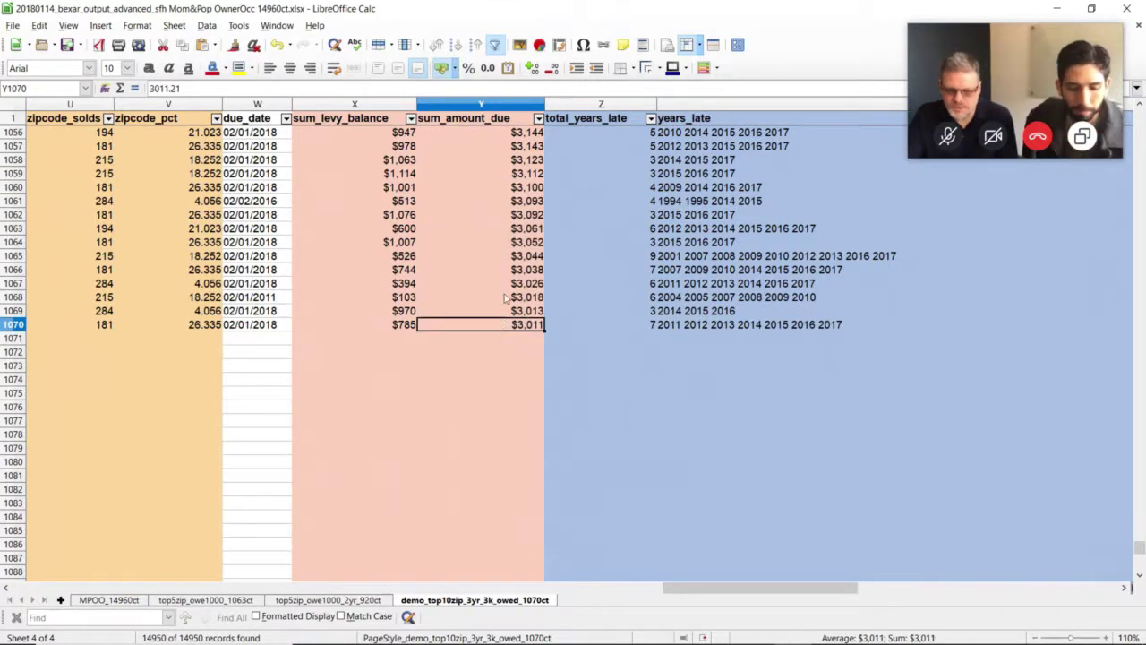
pyautogui.moveTo(517, 227); pyautogui.dragTo(684, 332)
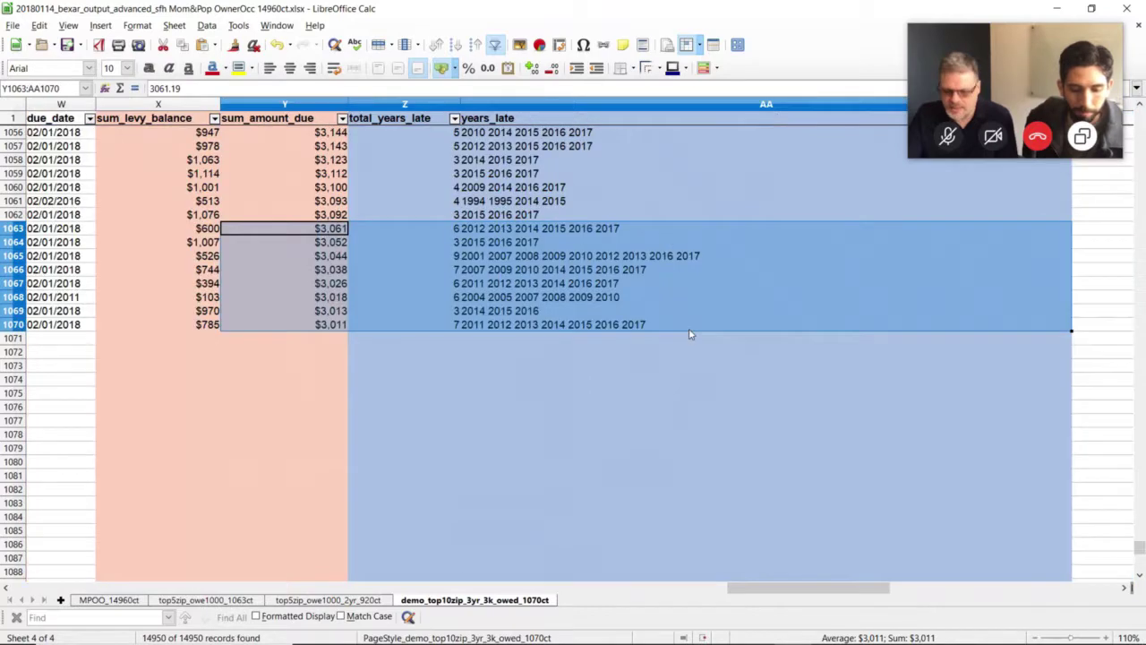
pyautogui.moveTo(761, 589); pyautogui.dragTo(744, 594)
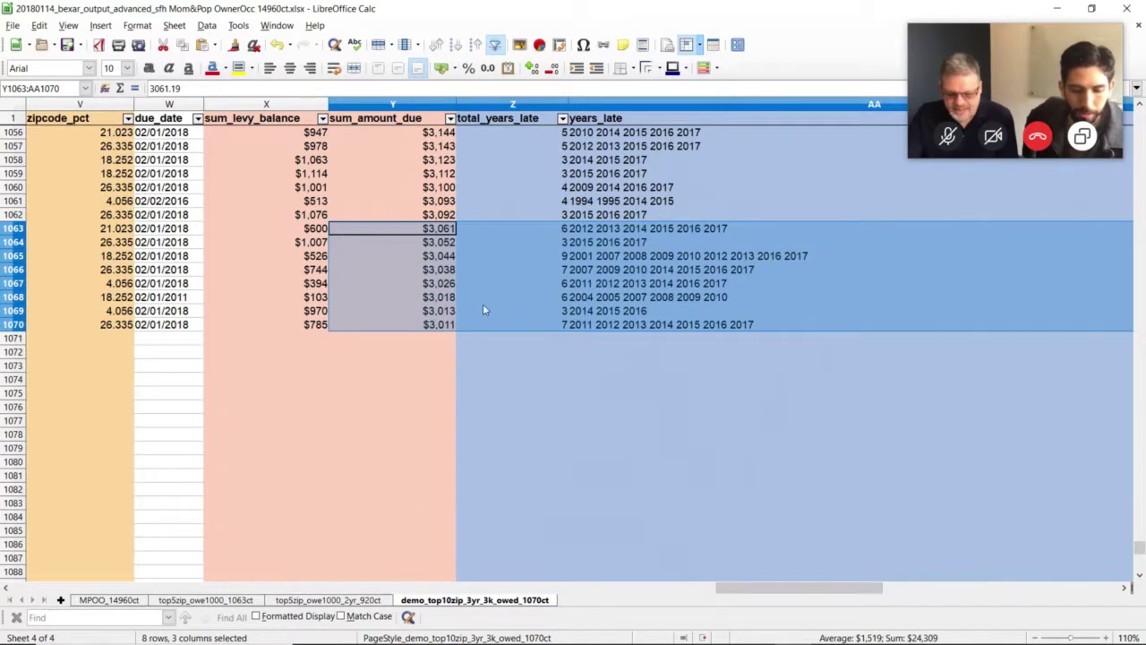
pyautogui.click(438, 324)
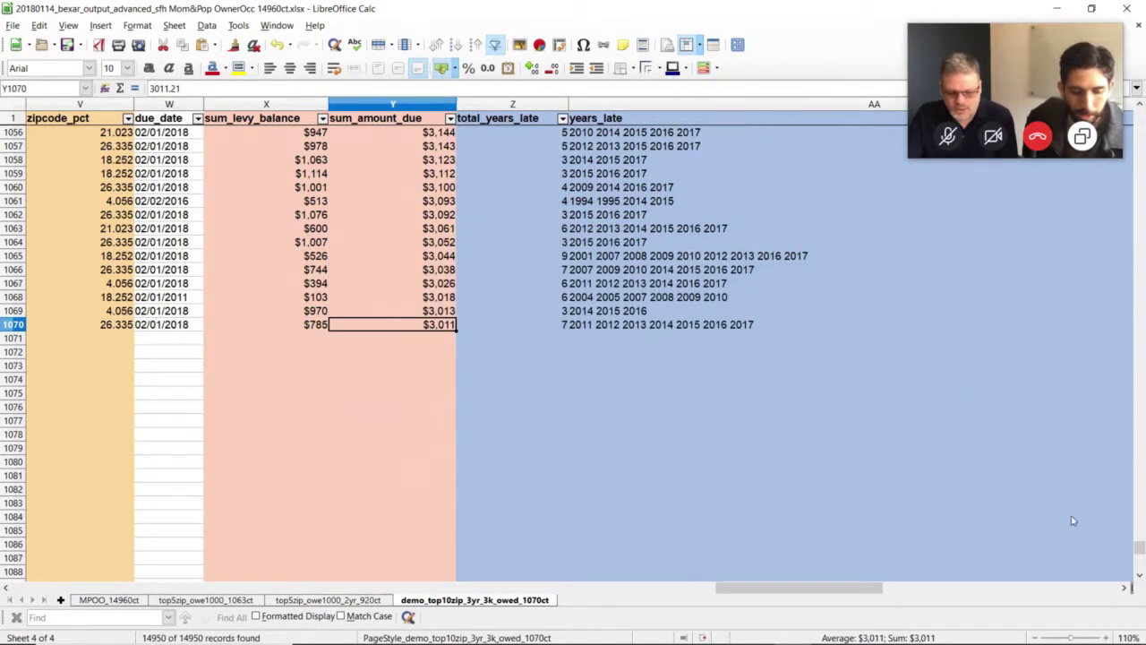
pyautogui.moveTo(1140, 548); pyautogui.dragTo(1140, 121)
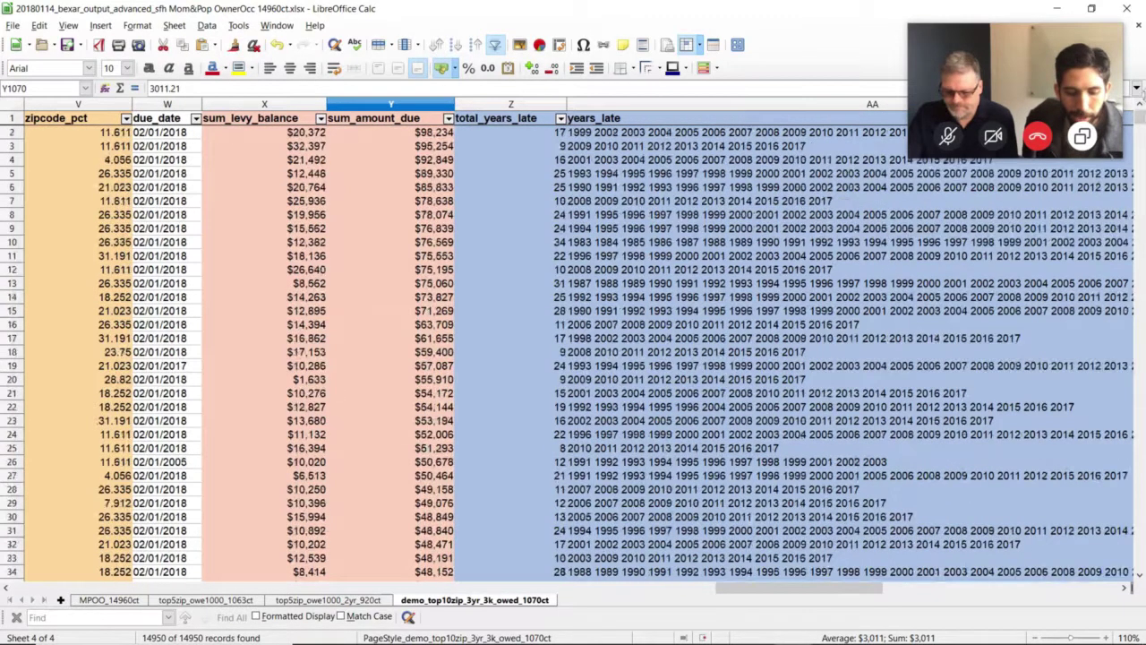
# Step: Sort the records descending by total_years_late and select the total_years_late and years_late cells in rows 3 to 6
pyautogui.click(509, 118)
pyautogui.click(561, 118)
pyautogui.press('Escape')
pyautogui.moveTo(534, 151); pyautogui.dragTo(551, 188)
pyautogui.hscroll(1, 584, 157)
# Step: Examine the last records of the list, comparing their total_years_late and years_late with the amounts due
pyautogui.moveTo(1140, 125); pyautogui.dragTo(1142, 557)
pyautogui.moveTo(858, 590); pyautogui.dragTo(855, 589)
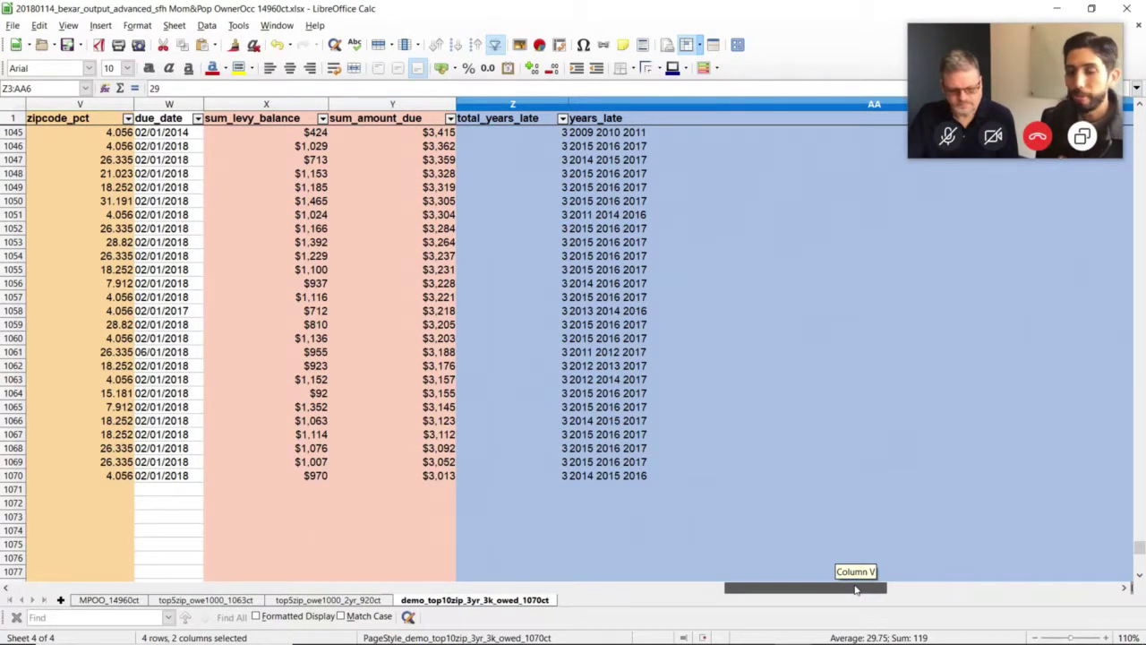
pyautogui.moveTo(855, 589); pyautogui.dragTo(859, 589)
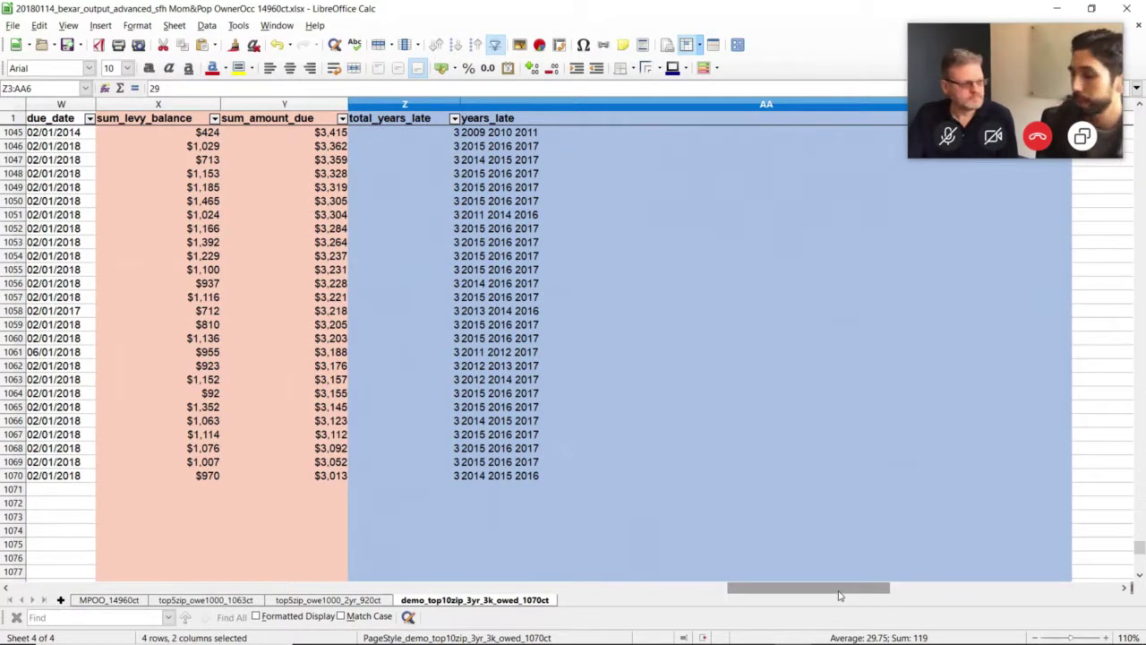
pyautogui.moveTo(840, 595); pyautogui.dragTo(838, 596)
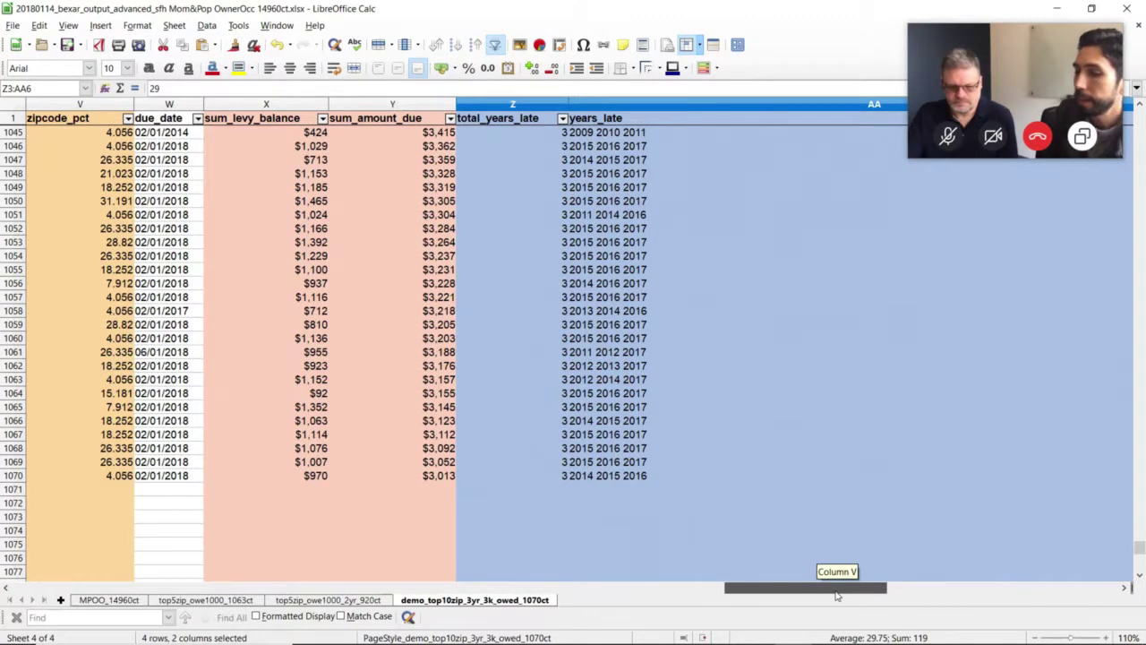
pyautogui.moveTo(838, 596); pyautogui.dragTo(837, 596)
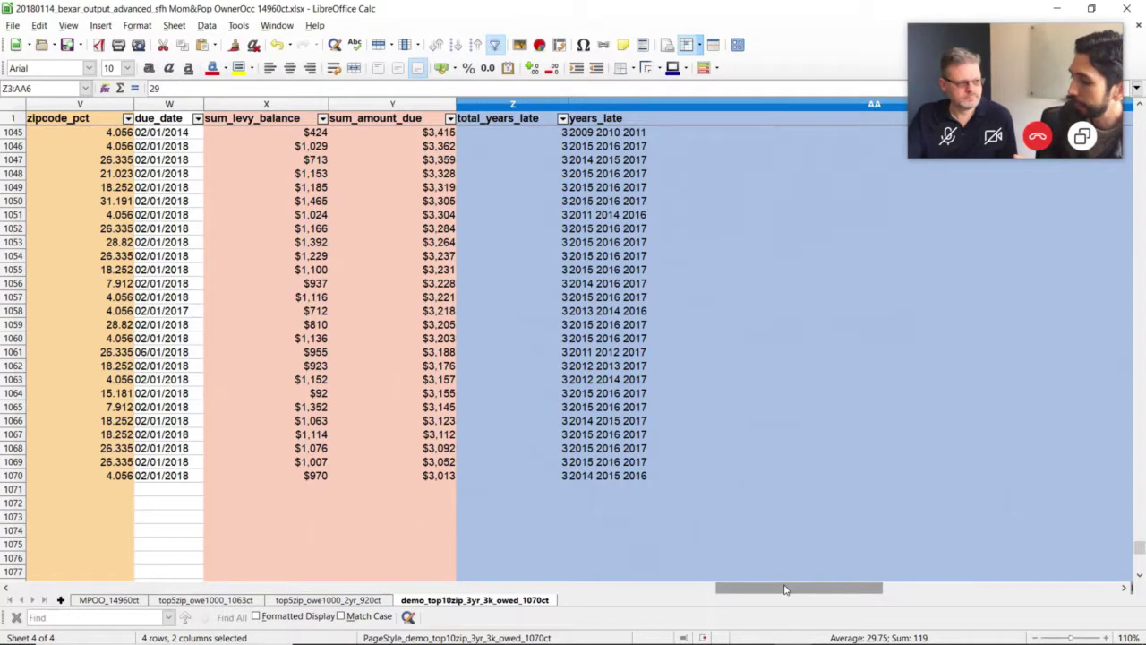
# Step: Switch to the Tax Delinquent Formulas spreadsheet in the browser and inspect how the row 2 is_owner_occ formula compares site and mailing address
pyautogui.hotkey('alt', 'Tab')
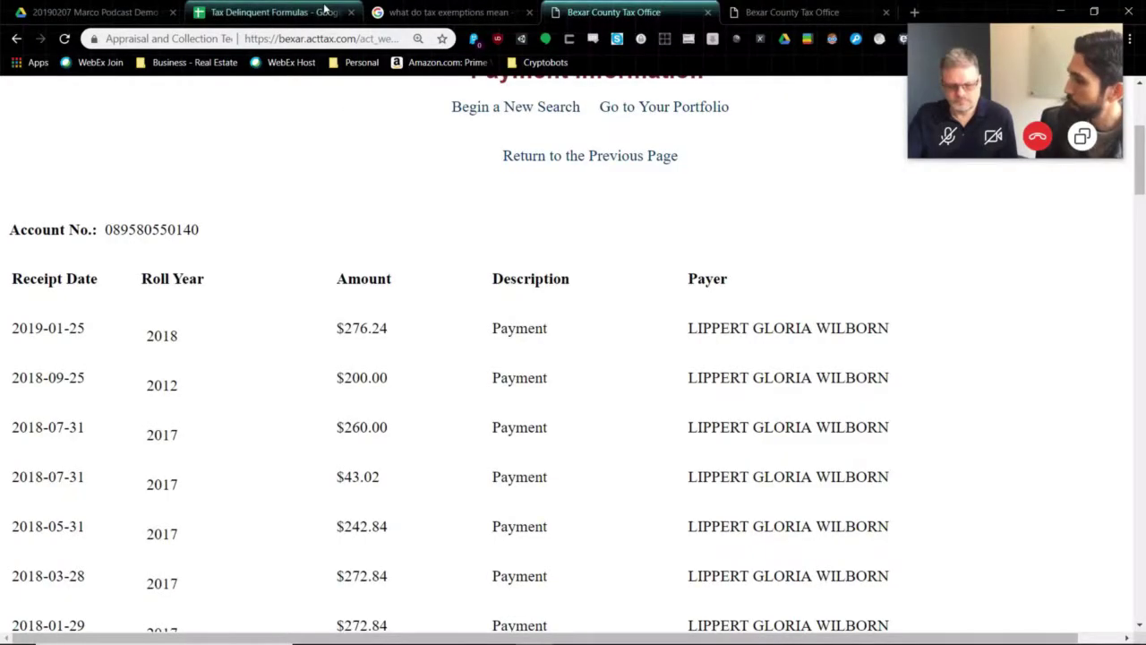
pyautogui.click(325, 11)
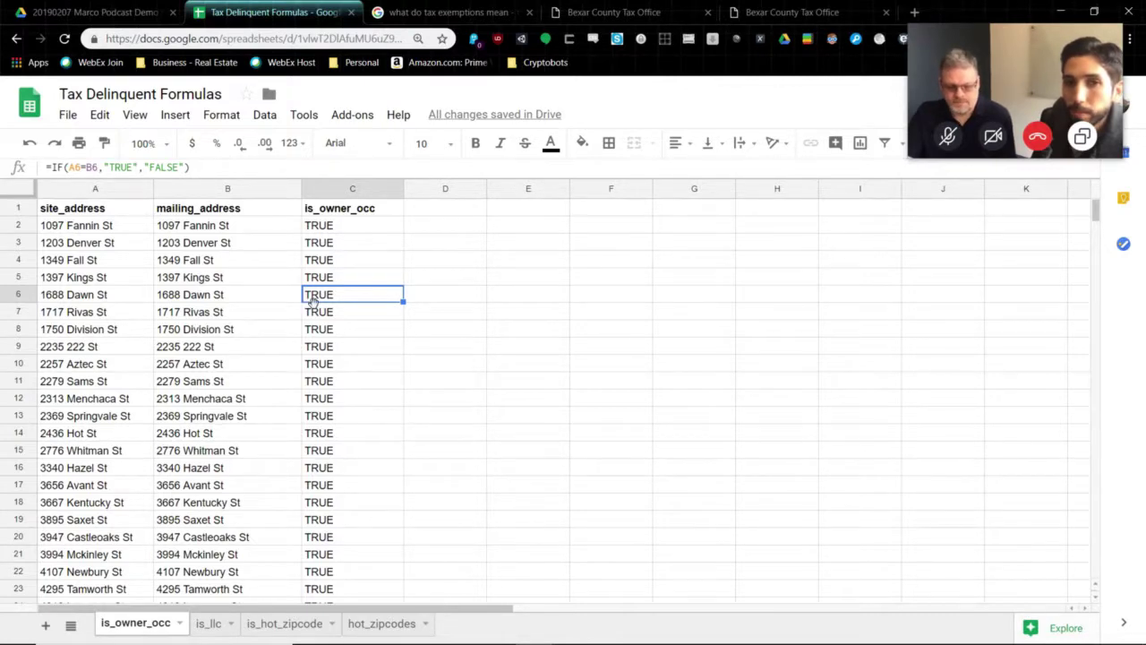
pyautogui.click(328, 232)
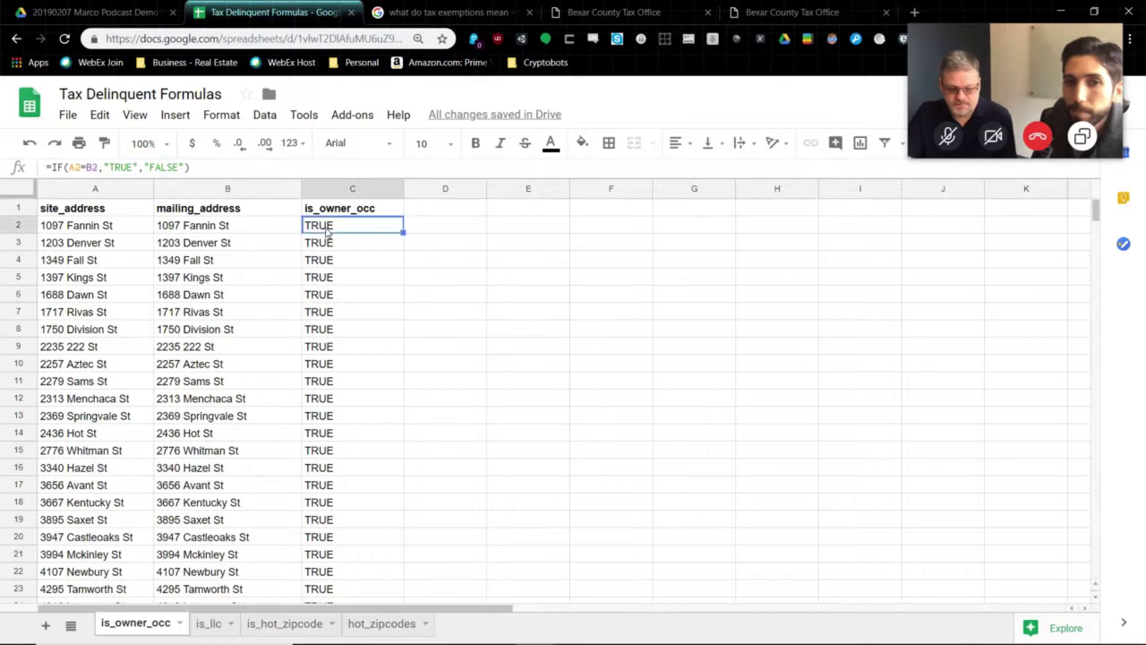
pyautogui.click(88, 231)
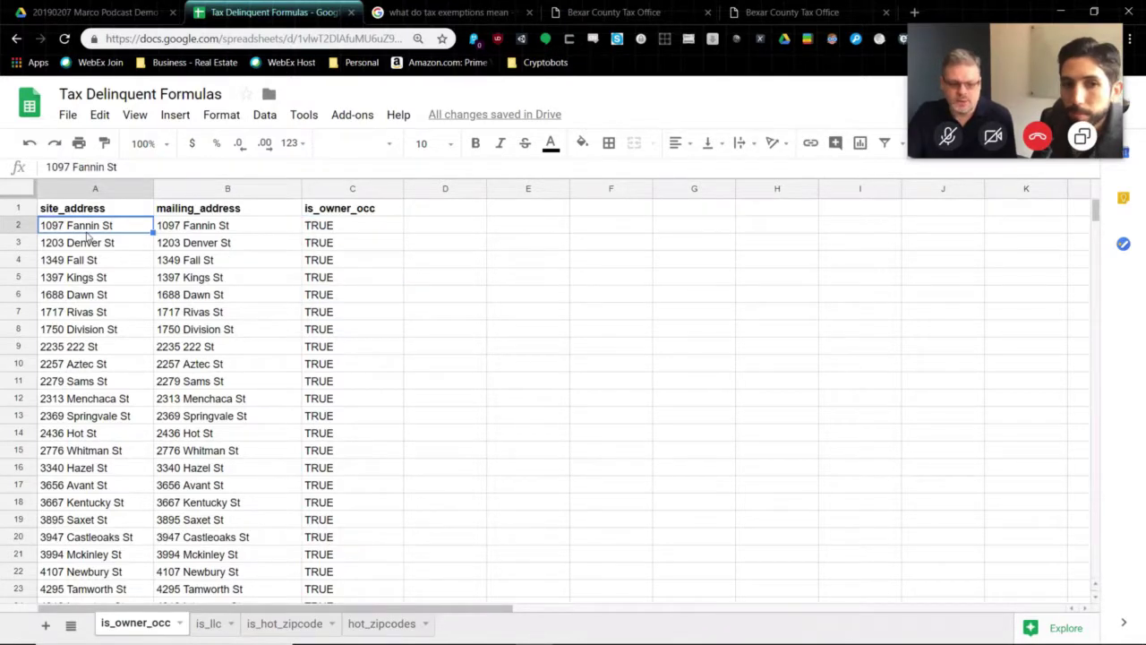
pyautogui.click(208, 230)
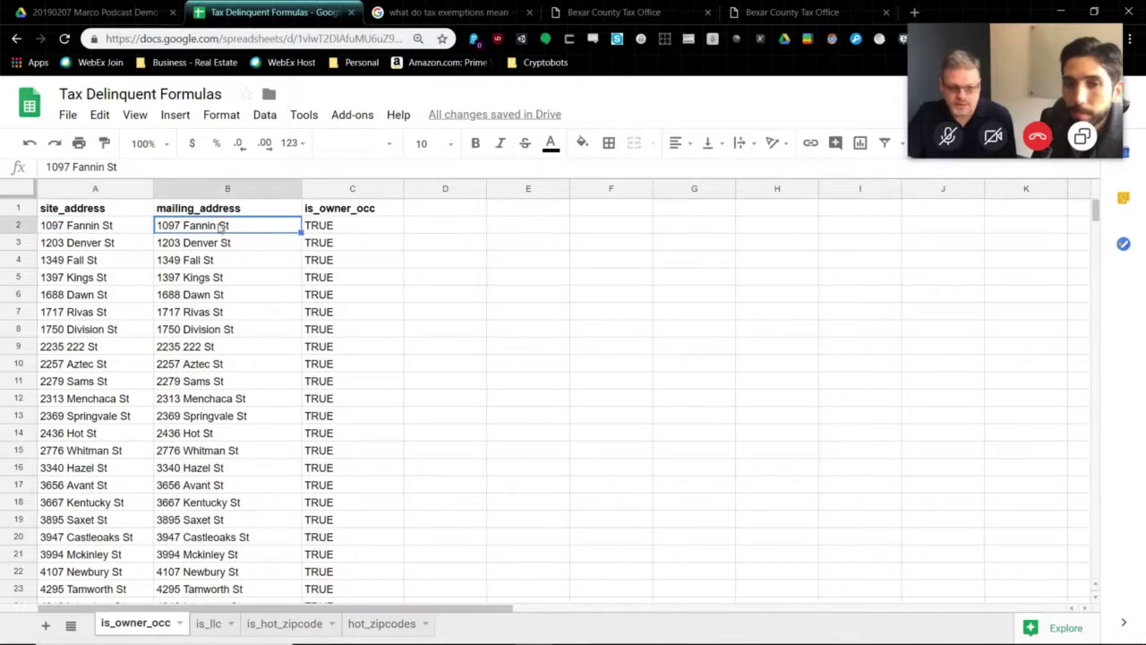
pyautogui.click(321, 233)
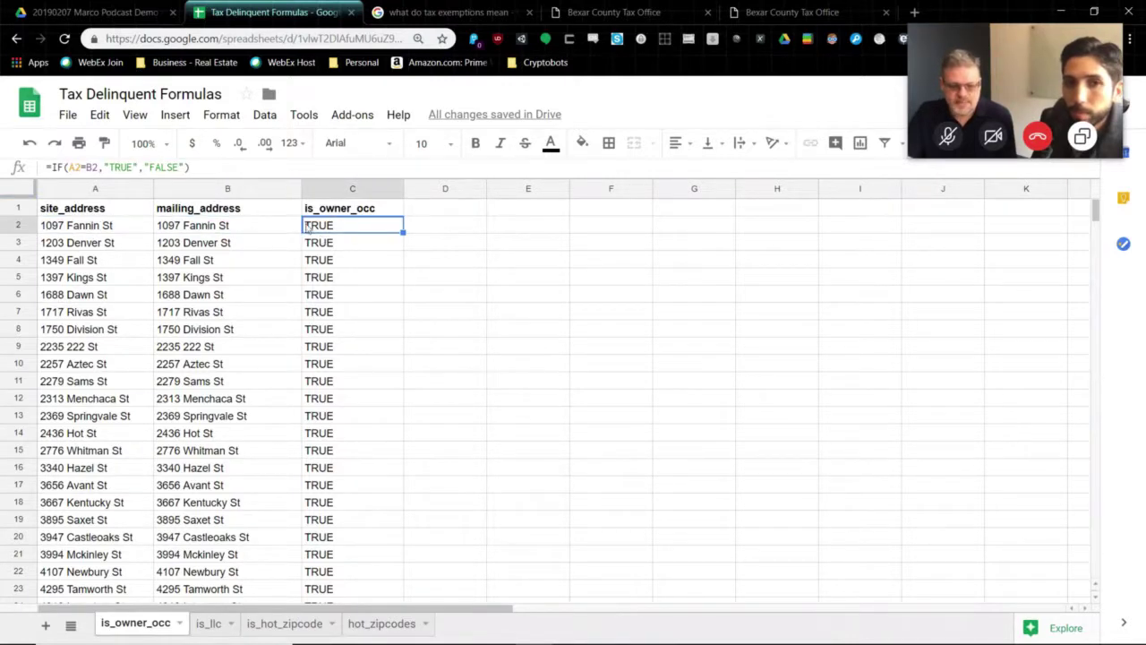
pyautogui.click(118, 231)
pyautogui.click(178, 232)
pyautogui.click(128, 232)
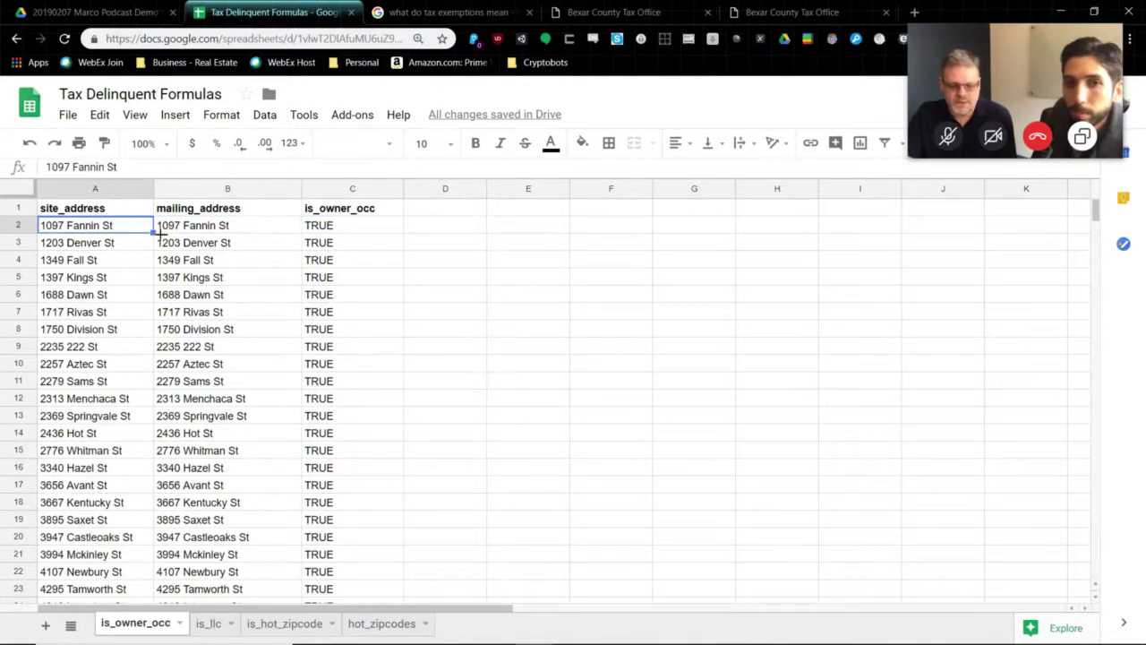
pyautogui.click(191, 238)
pyautogui.click(348, 230)
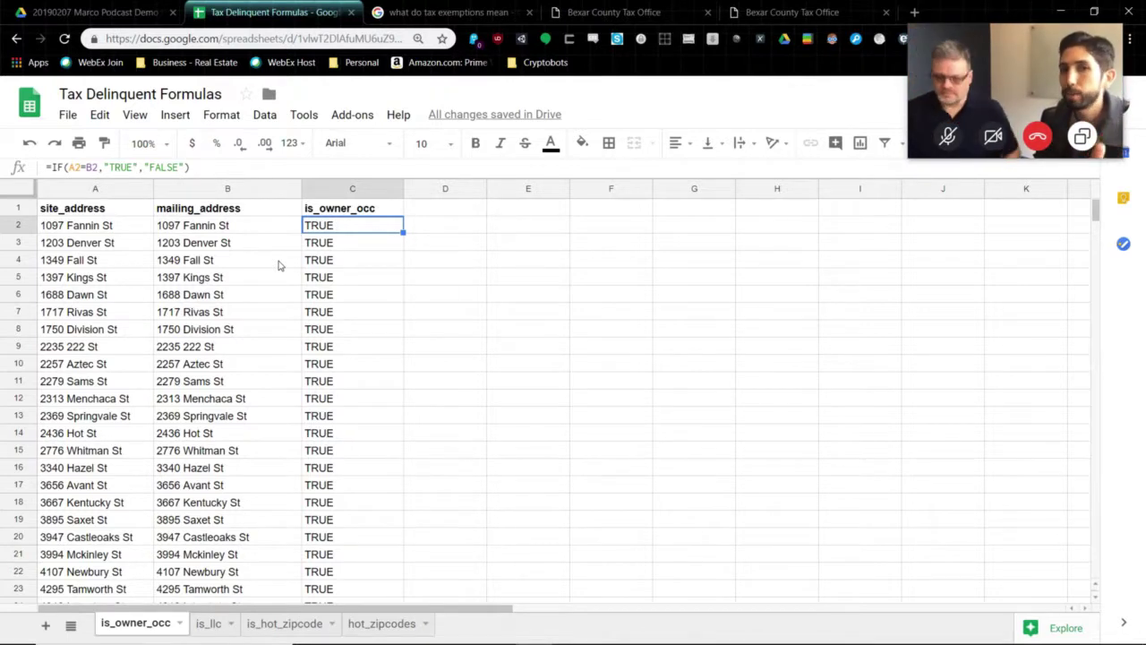
# Step: Compare the site_address and mailing_address values in the first few rows of the is_owner_occ sheet
pyautogui.click(114, 231)
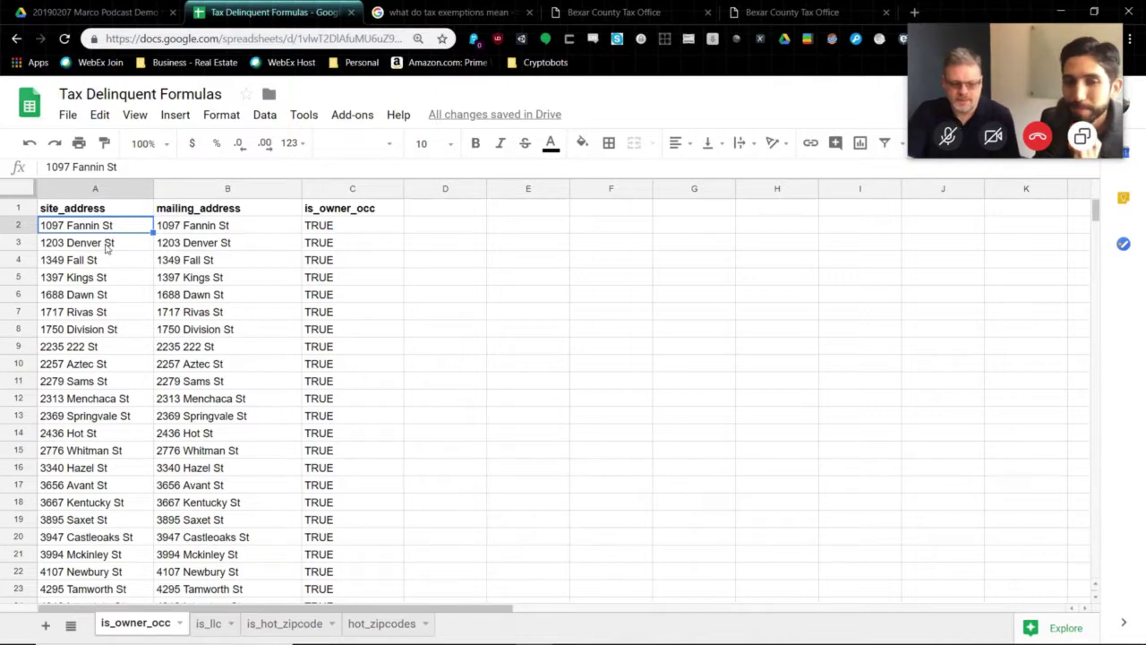
pyautogui.click(105, 248)
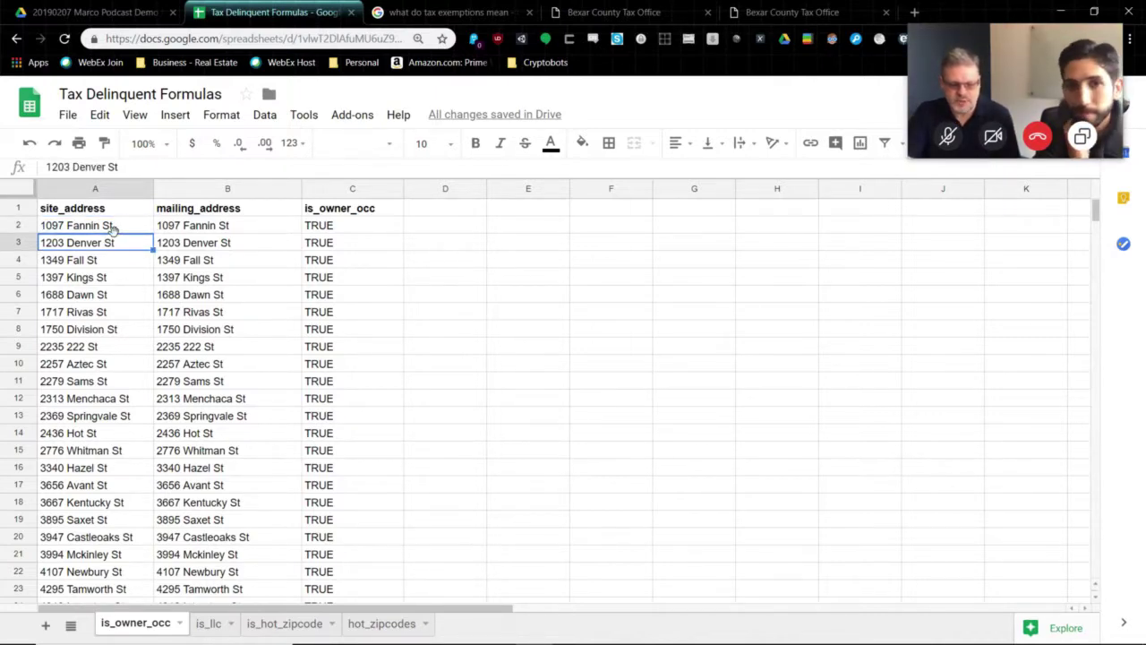
pyautogui.click(117, 226)
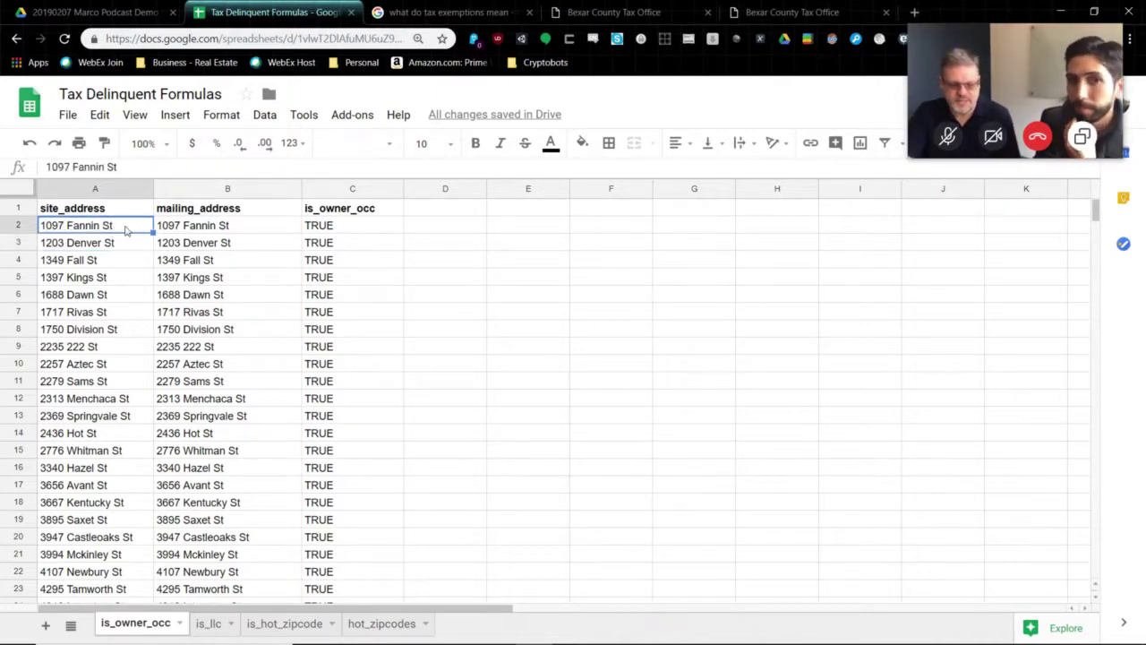
pyautogui.click(208, 229)
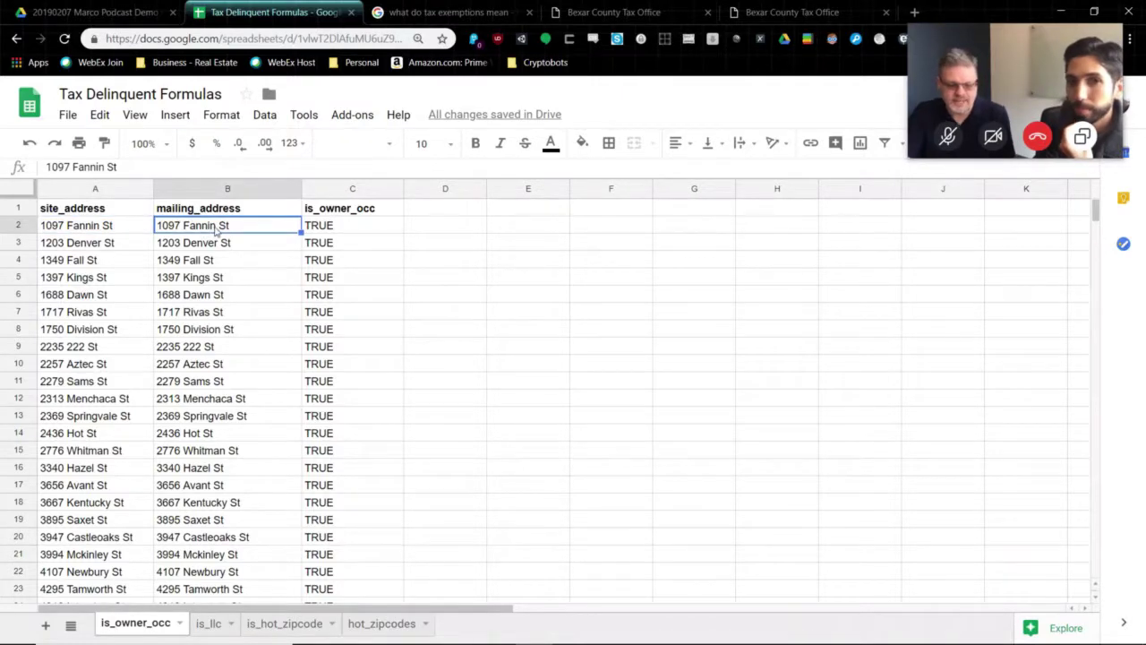
pyautogui.click(206, 260)
pyautogui.click(213, 232)
pyautogui.moveTo(96, 210); pyautogui.dragTo(99, 227)
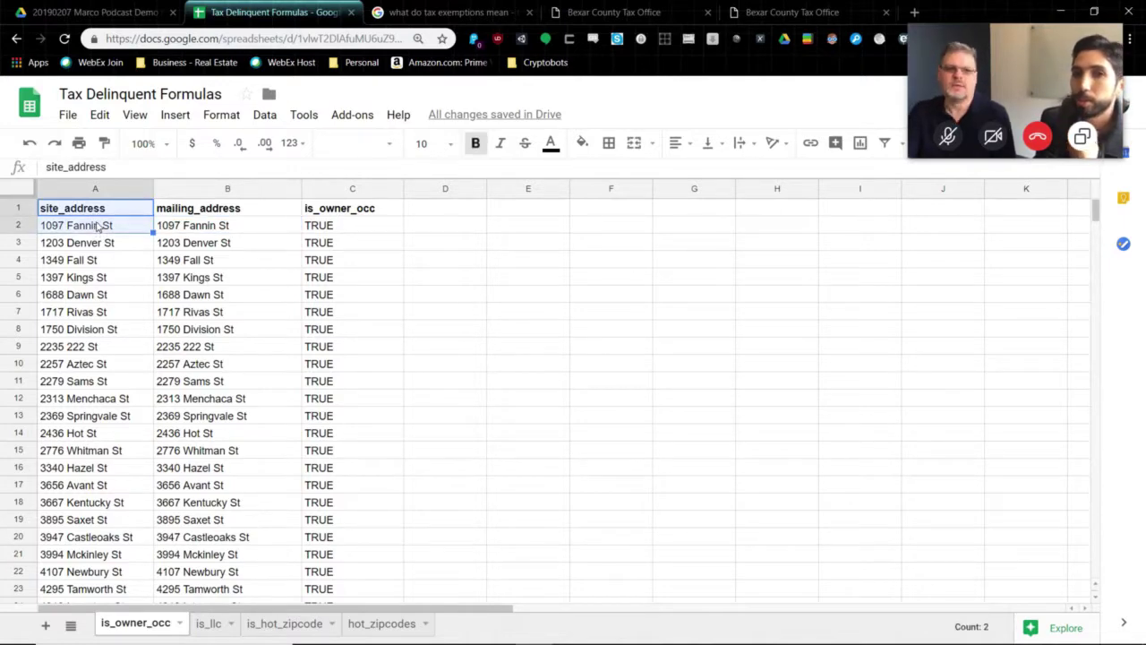
pyautogui.click(167, 225)
pyautogui.moveTo(102, 231); pyautogui.dragTo(192, 236)
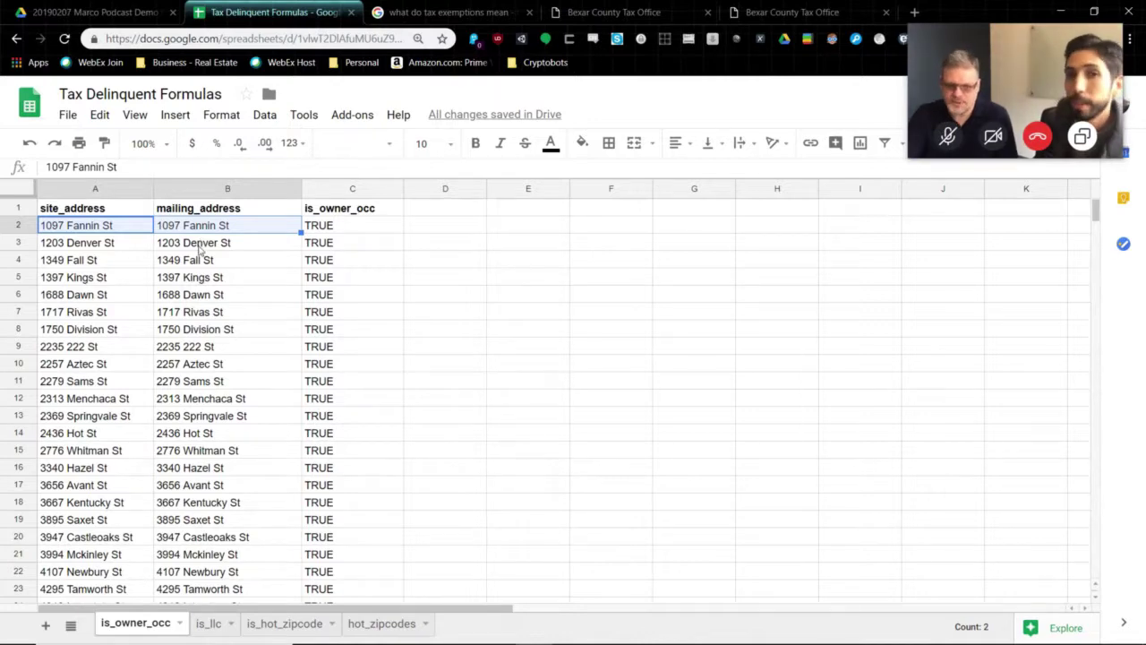
pyautogui.click(201, 249)
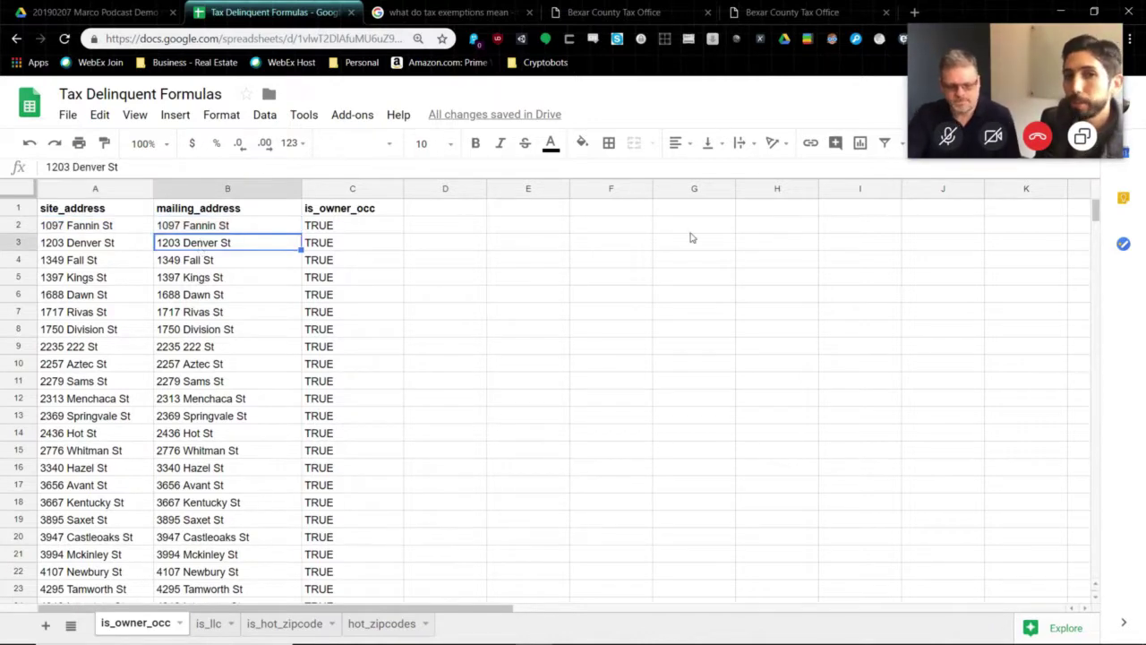
# Step: Examine the non-matching records near the end of the is_owner_occ sheet, focusing on the site address in row 53
pyautogui.moveTo(1100, 219)
pyautogui.mouseDown()
pyautogui.moveTo(1096, 391)
pyautogui.moveTo(1102, 224)
pyautogui.moveTo(1101, 238)
pyautogui.mouseUp()
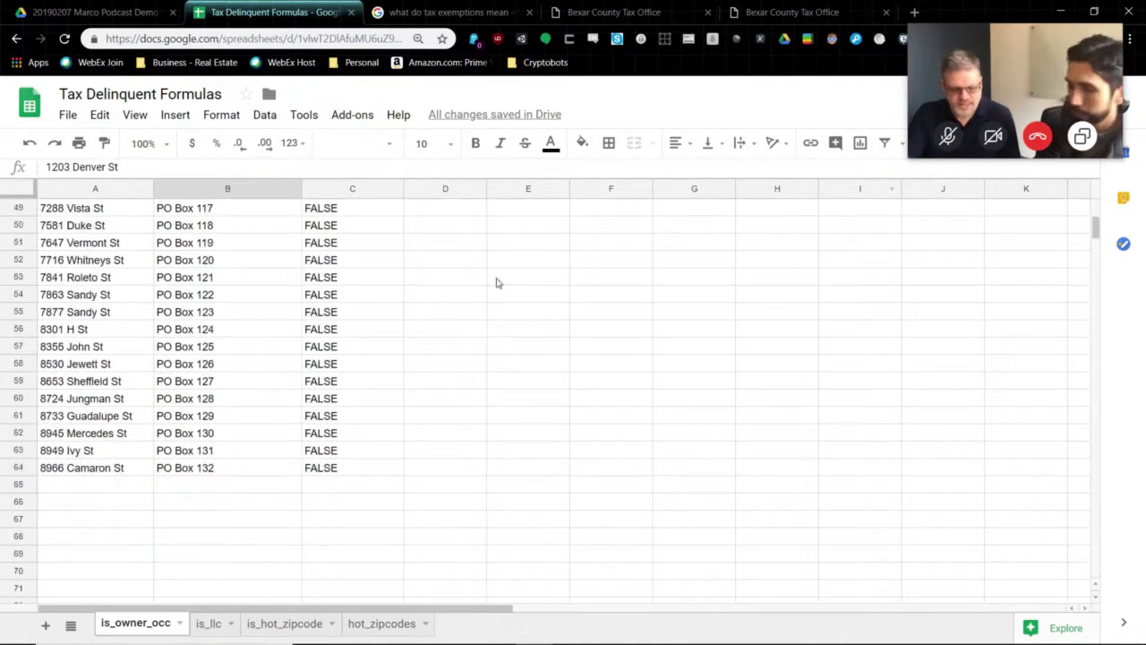
pyautogui.moveTo(115, 280); pyautogui.dragTo(335, 281)
pyautogui.scroll(2, 335, 282)
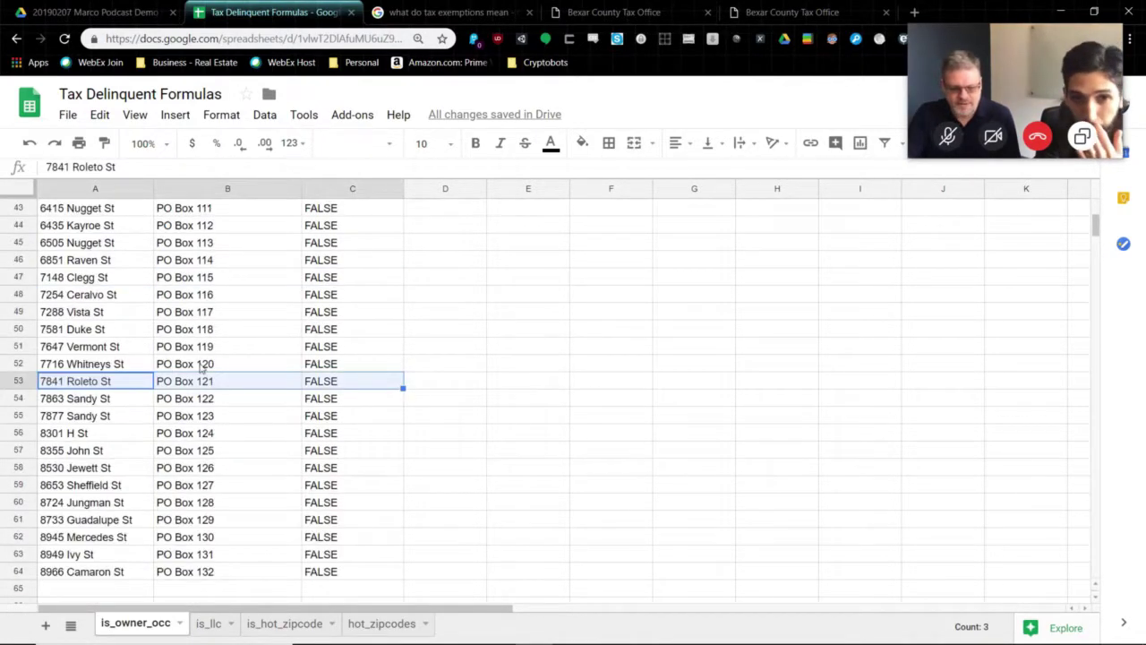
pyautogui.click(192, 386)
pyautogui.click(105, 385)
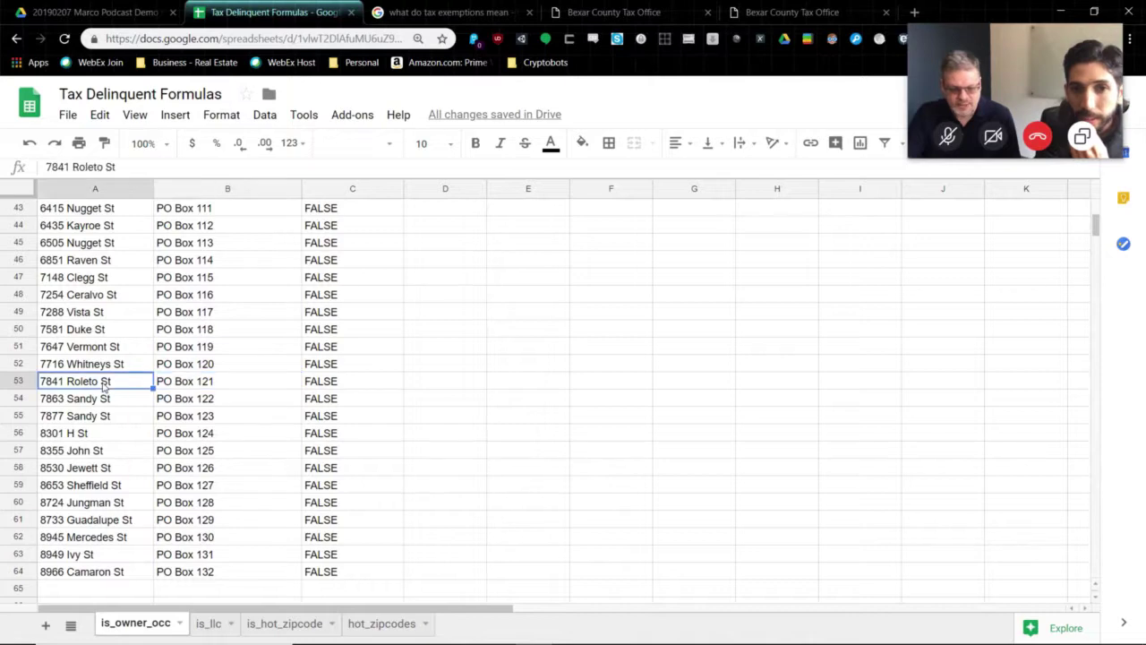
pyautogui.moveTo(121, 167); pyautogui.dragTo(2, 156)
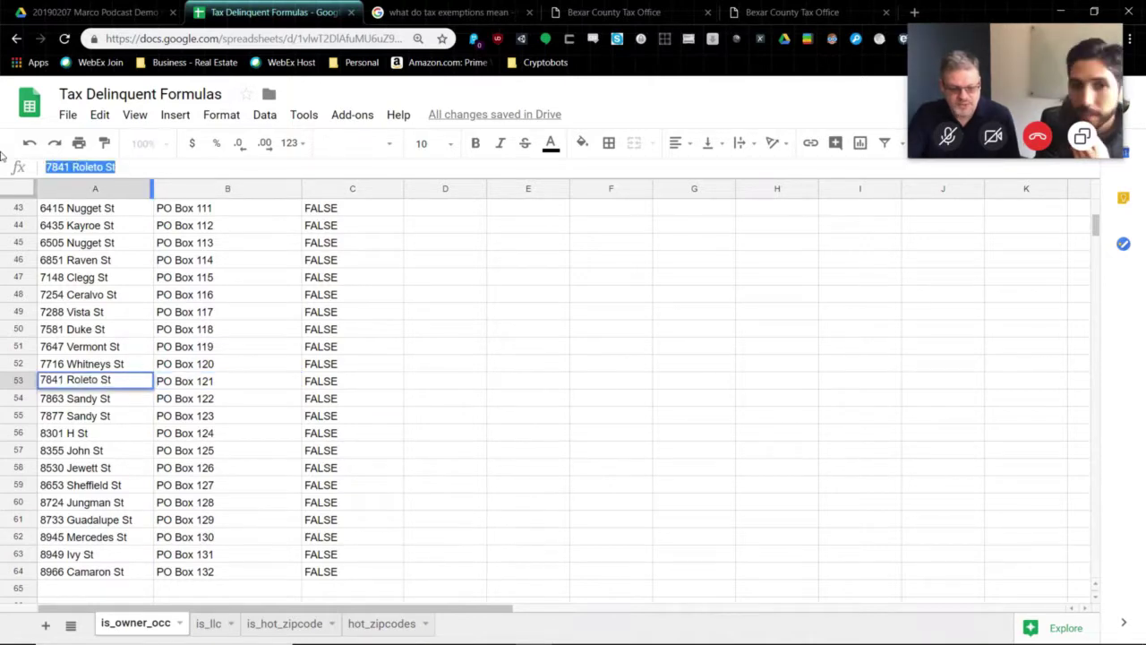
# Step: Replace the PO box in the row 53 mailing_address cell with a sample street address that differs from the site address
pyautogui.click(215, 381)
pyautogui.write('123 Main St')
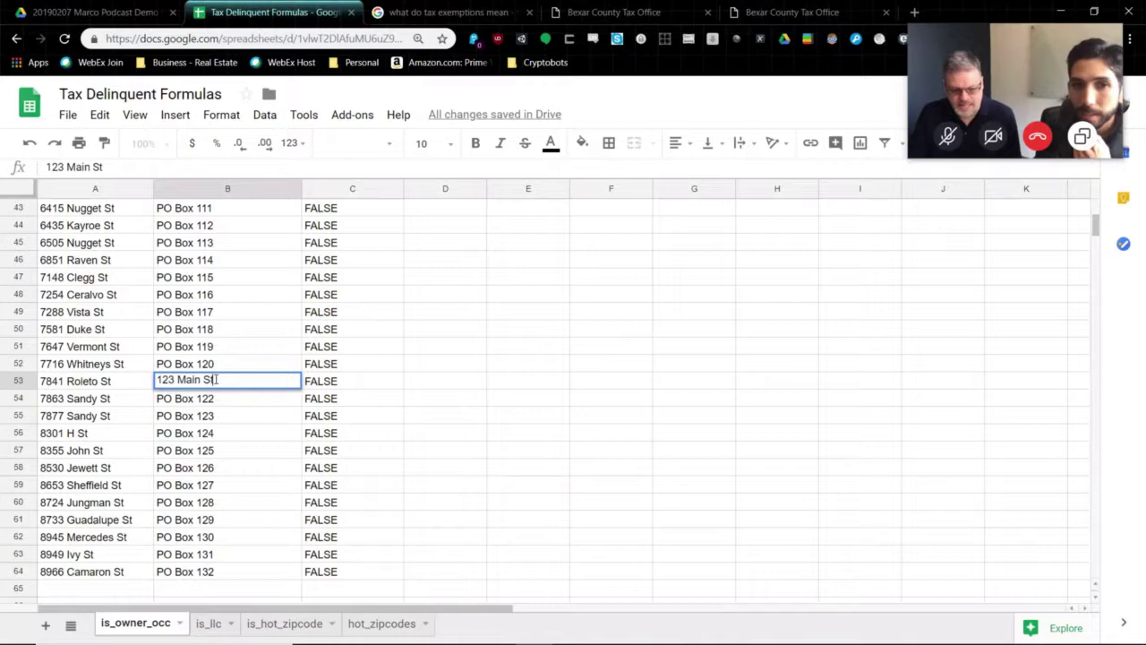
pyautogui.press('Tab')
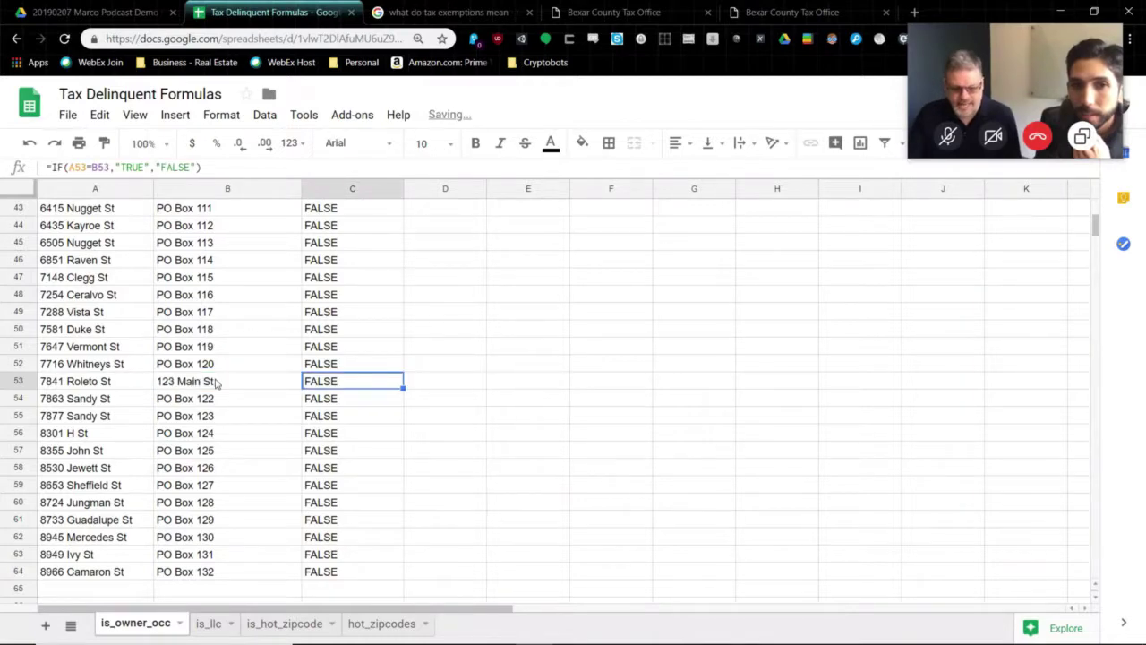
# Step: Copy the row 53 site address into the mailing_address cell of the same row
pyautogui.click(148, 385)
pyautogui.hotkey('ctrl', 'c')
pyautogui.click(189, 386)
pyautogui.hotkey('ctrl', 'v')
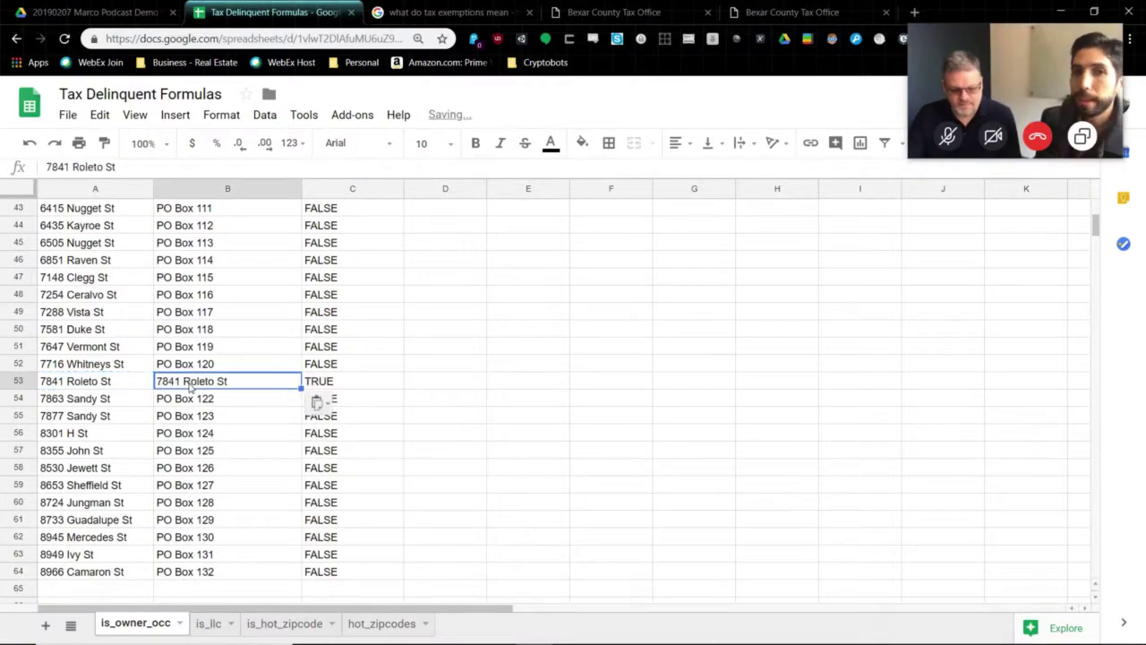
# Step: Change the last digit of the house number in the row 53 mailing address to 2
pyautogui.doubleClick(194, 385)
pyautogui.write('2')
pyautogui.press('Tab')
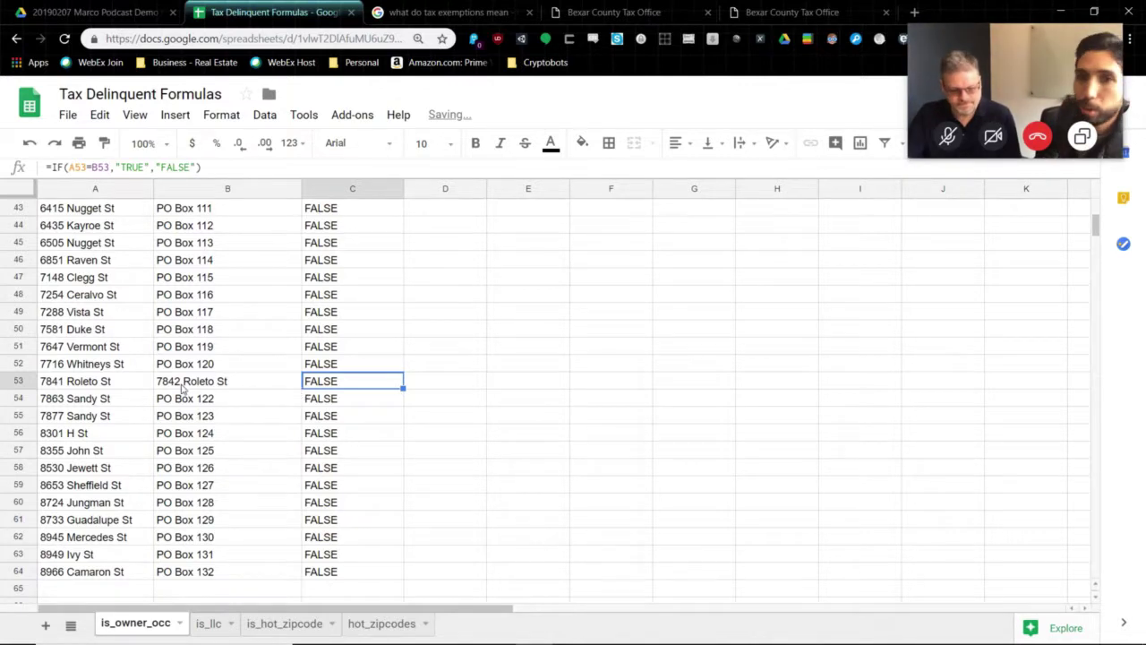
# Step: Compare the site_address, mailing_address and is_owner_occ values across row 53
pyautogui.moveTo(54, 387); pyautogui.dragTo(343, 387)
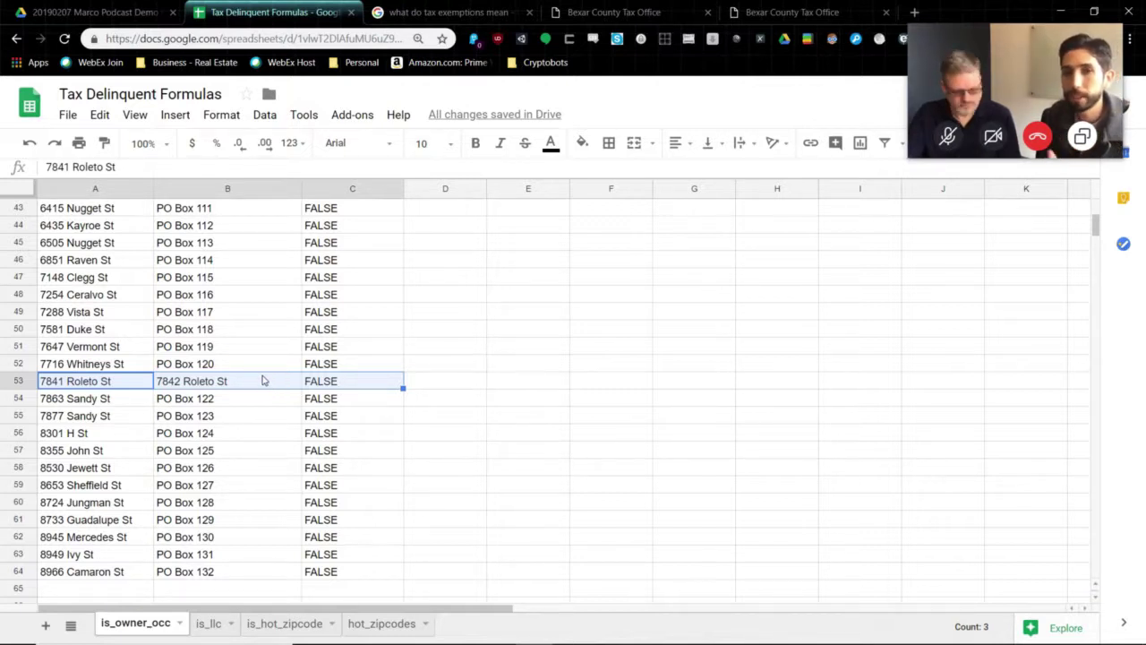
pyautogui.click(214, 387)
pyautogui.click(147, 387)
pyautogui.click(215, 391)
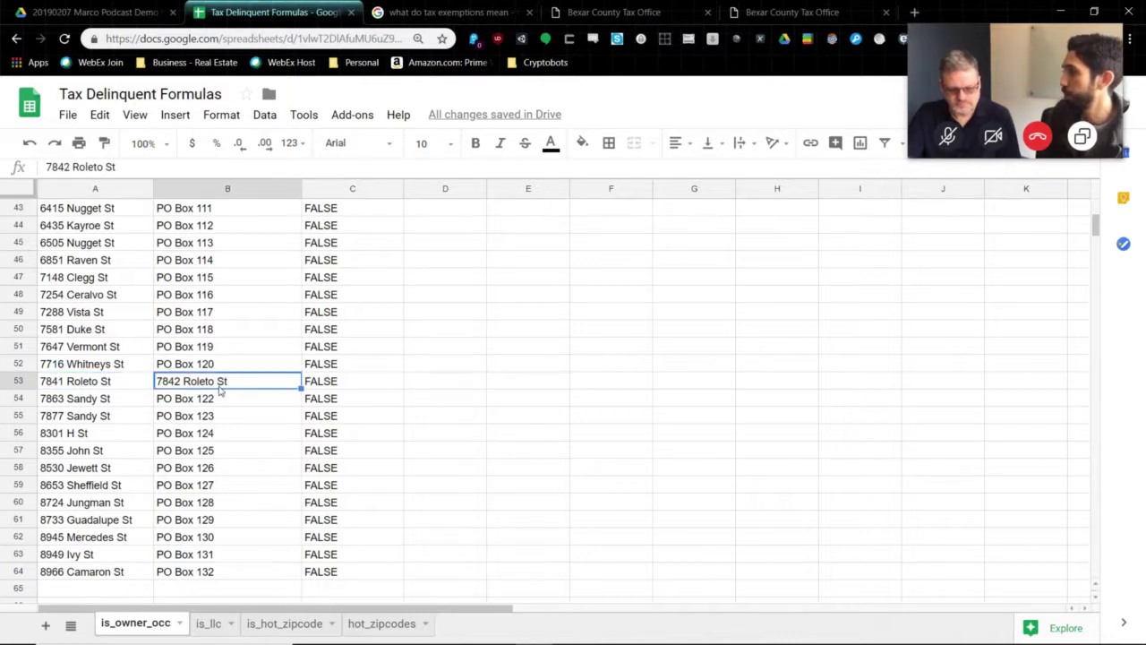
pyautogui.click(328, 396)
pyautogui.click(133, 385)
pyautogui.click(180, 383)
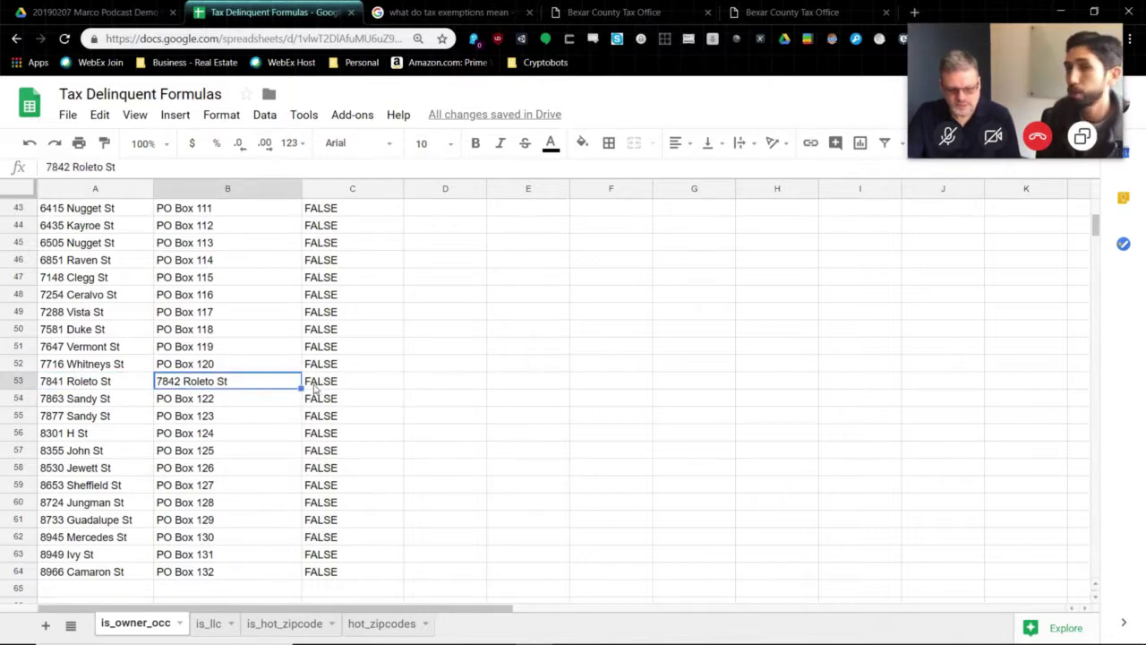
pyautogui.click(111, 383)
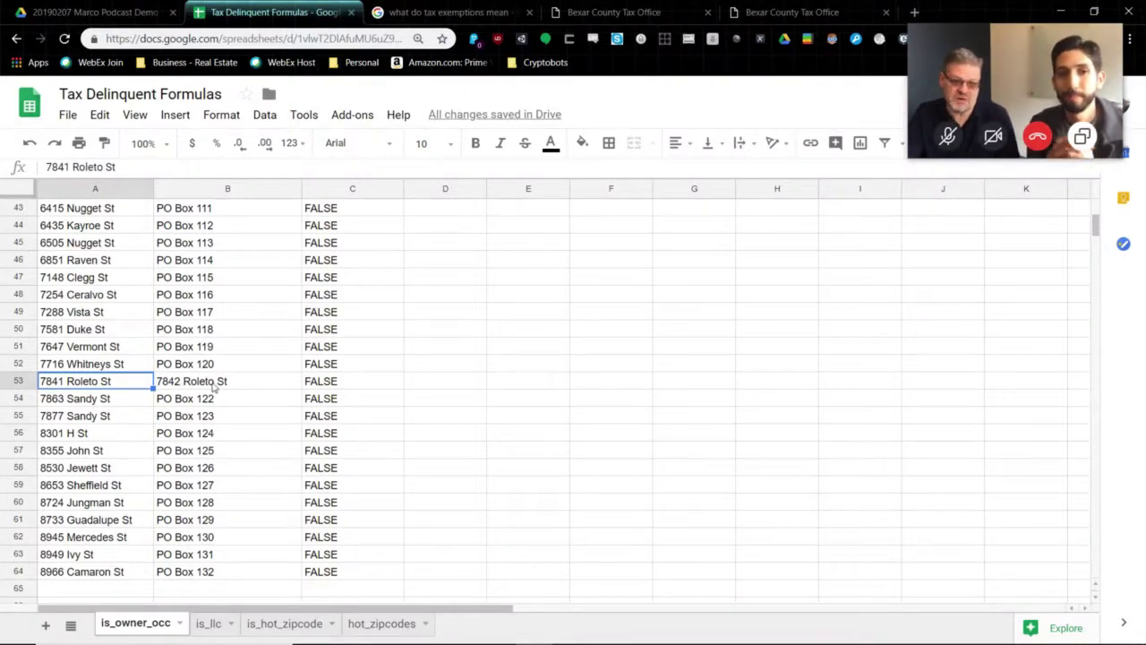
# Step: Undo the house number change and the pasted address in the row 53 mailing_address cell
pyautogui.hotkey('ctrl', 'z')
pyautogui.hotkey('ctrl', 'z')
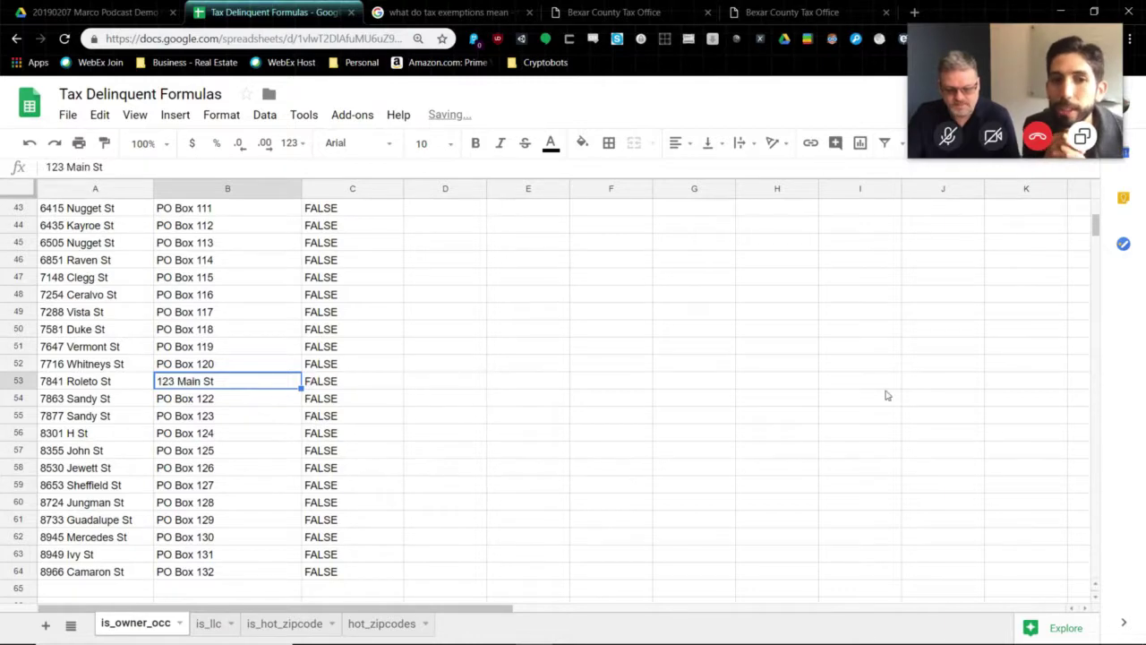
# Step: Inspect the is_owner_occ IF formula in row 2 and the two address cells it references, leaving it unchanged
pyautogui.moveTo(1096, 231); pyautogui.dragTo(1095, 208)
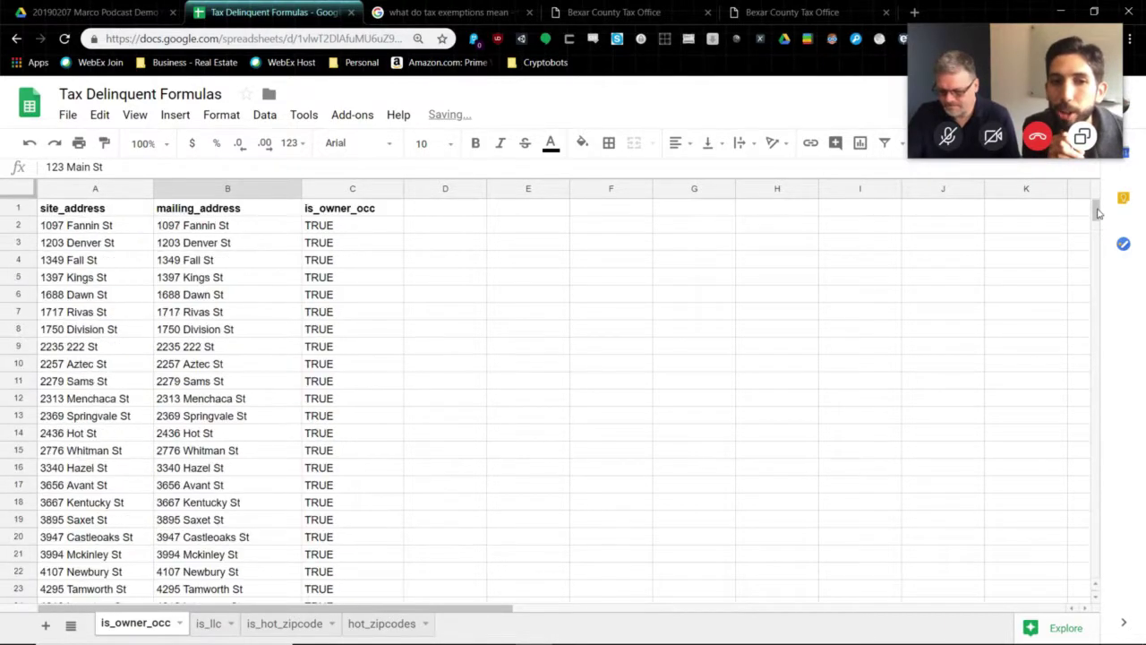
pyautogui.moveTo(116, 228); pyautogui.dragTo(358, 231)
pyautogui.click(359, 232)
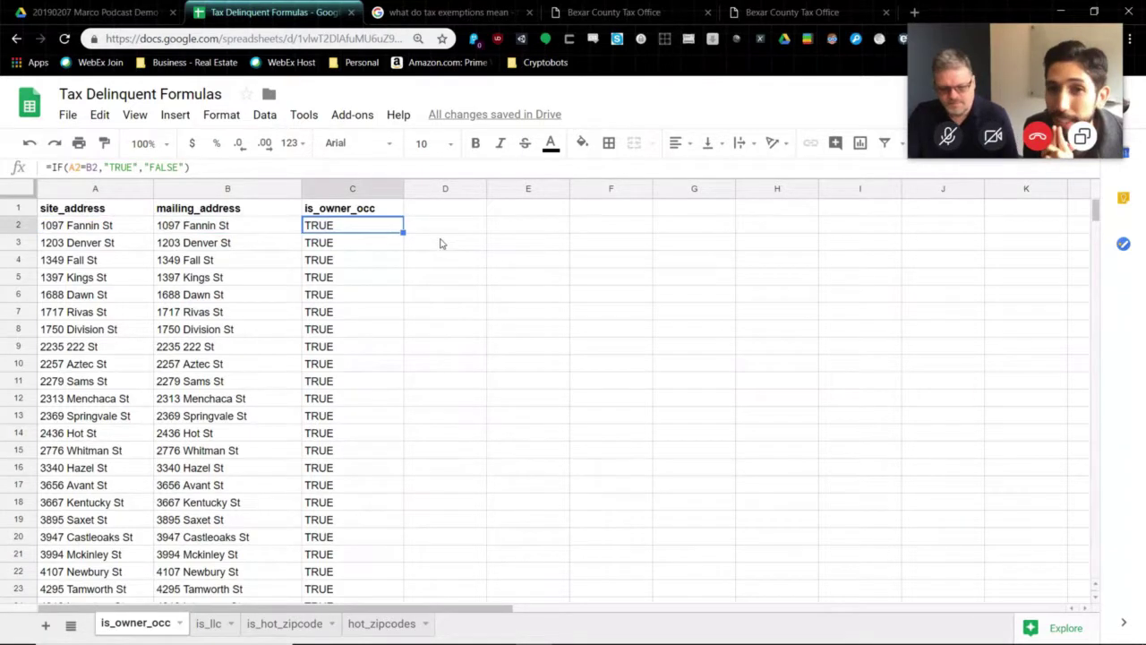
pyautogui.press('Return')
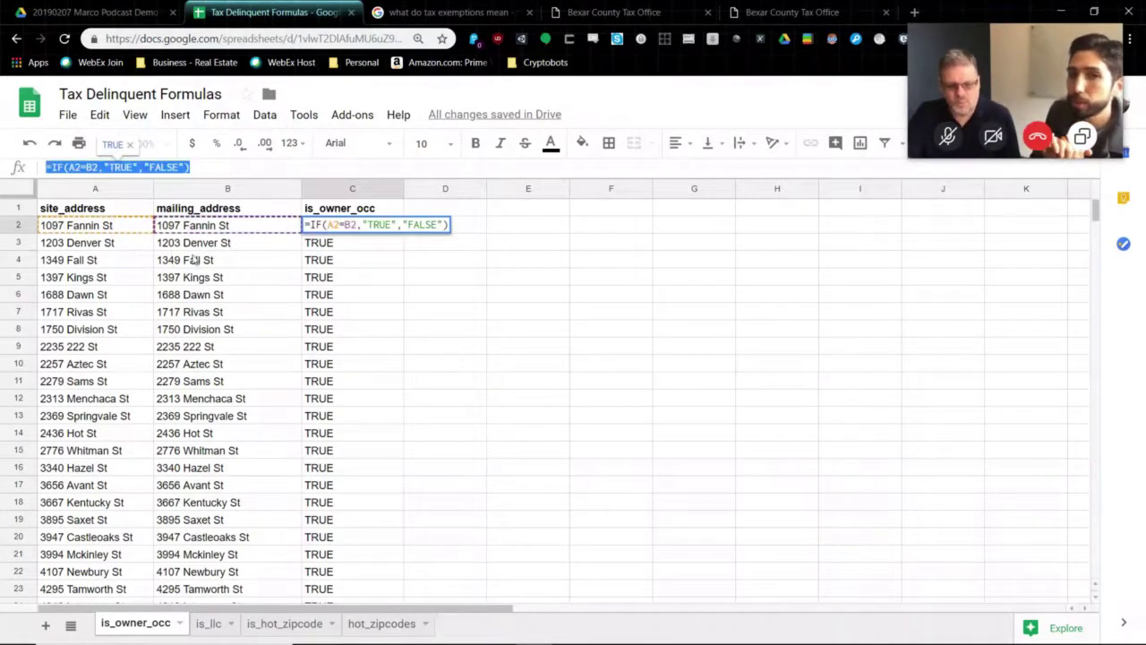
pyautogui.press('Tab')
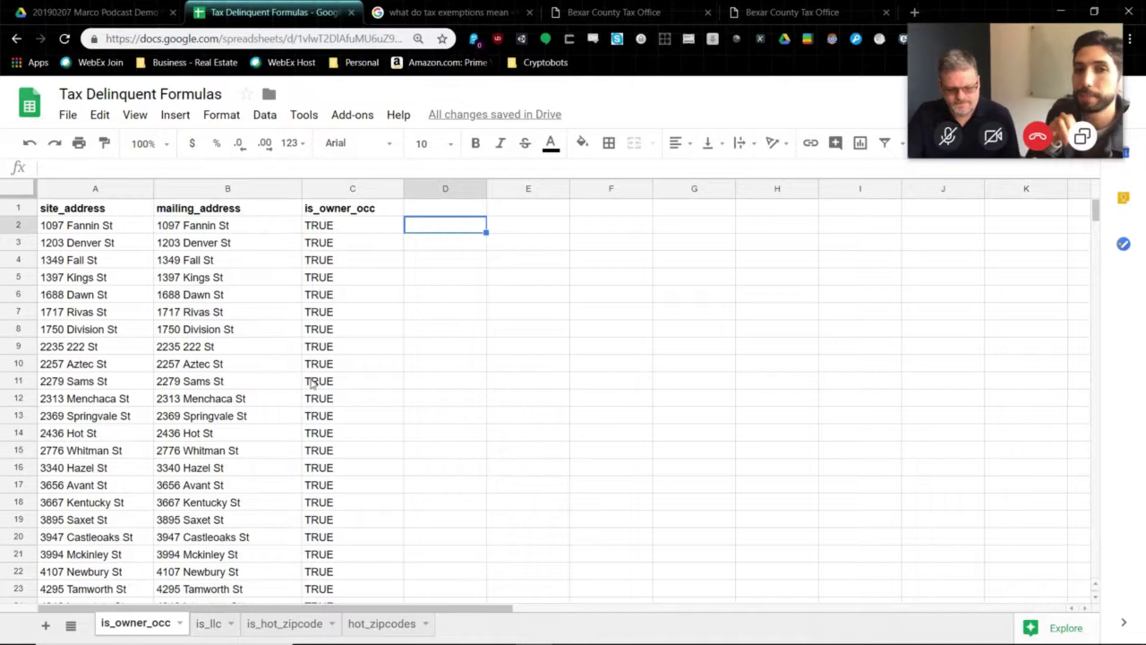
pyautogui.click(348, 233)
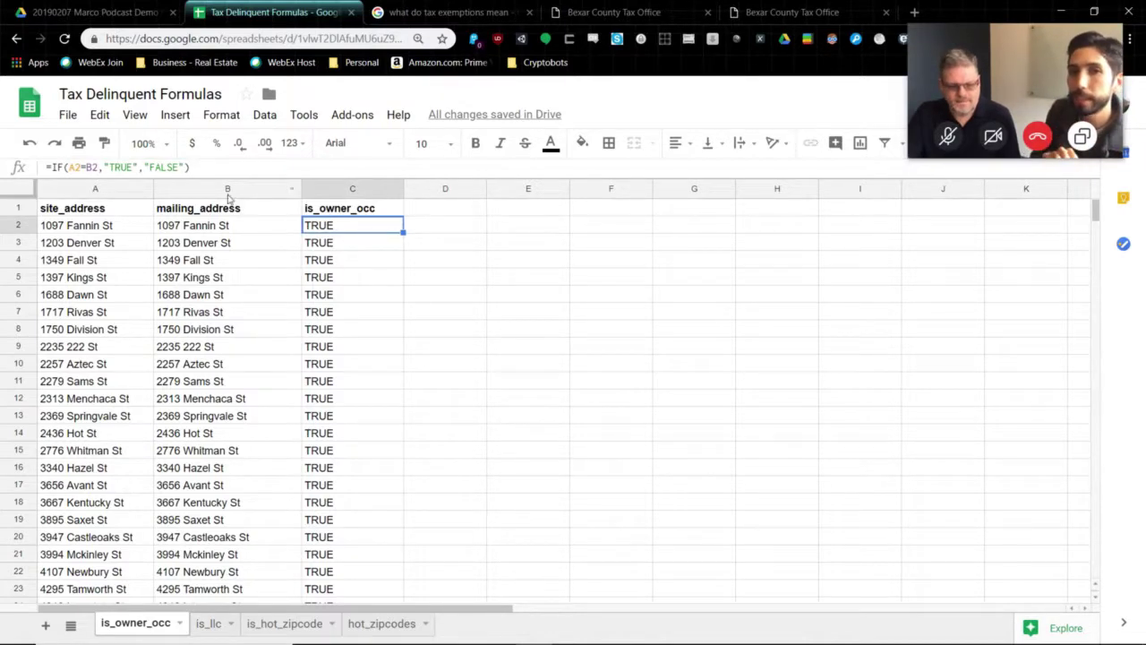
pyautogui.press('Return')
pyautogui.hotkey('ctrl', 'a')
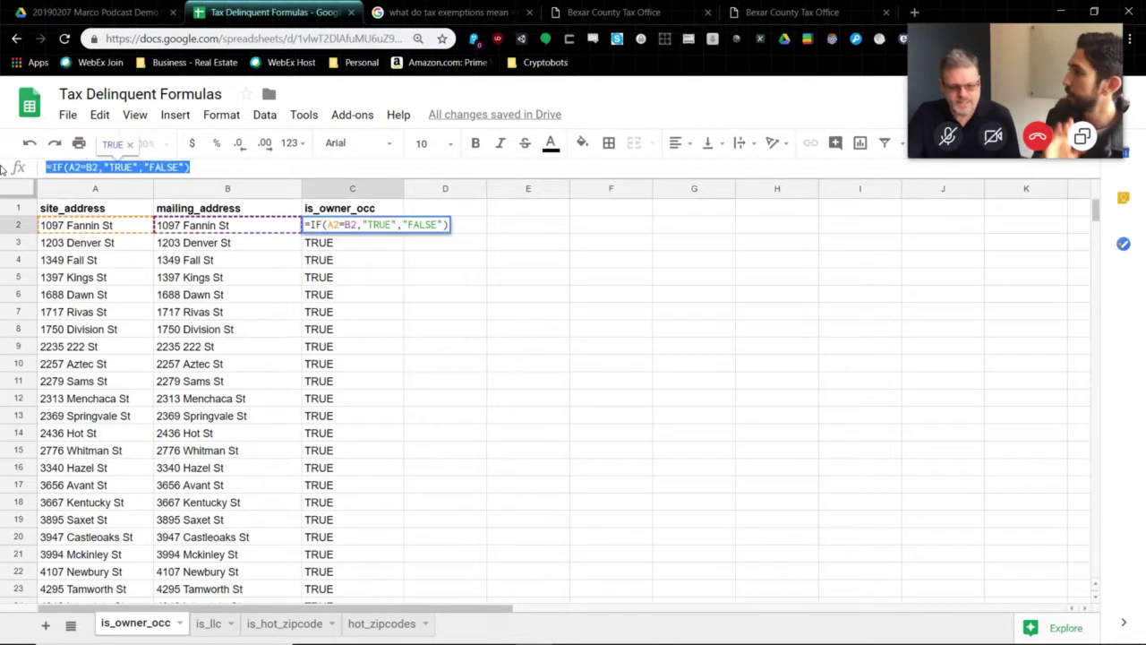
pyautogui.press('Tab')
# Step: Select the is_owner_occ results in rows 2 to 7 to review the formula's output down the column
pyautogui.moveTo(350, 231); pyautogui.dragTo(348, 330)
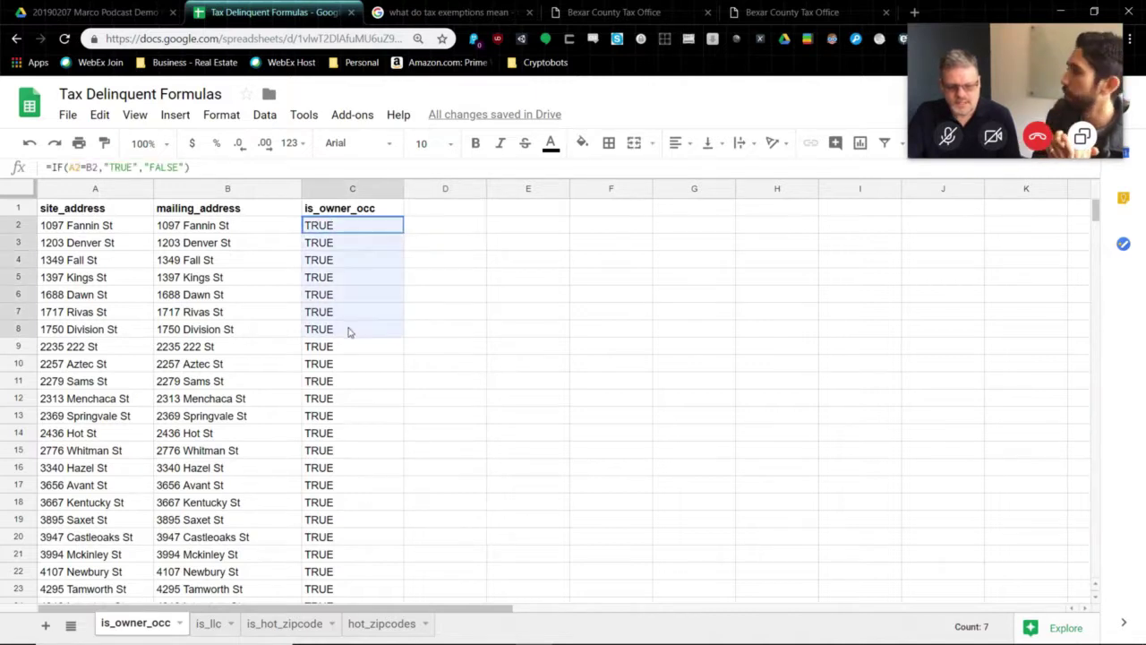
pyautogui.click(446, 247)
pyautogui.moveTo(358, 229); pyautogui.dragTo(351, 310)
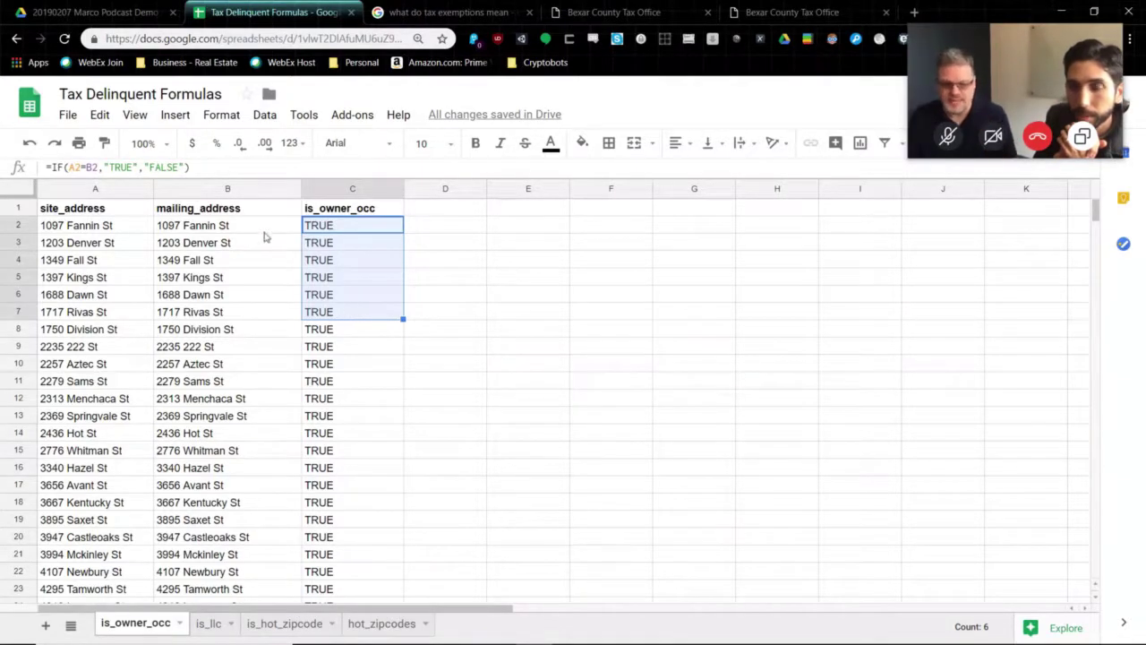
# Step: Create a filter on the is_owner_occ sheet's header row and select the is_owner_occ header cell
pyautogui.click(347, 209)
pyautogui.click(265, 115)
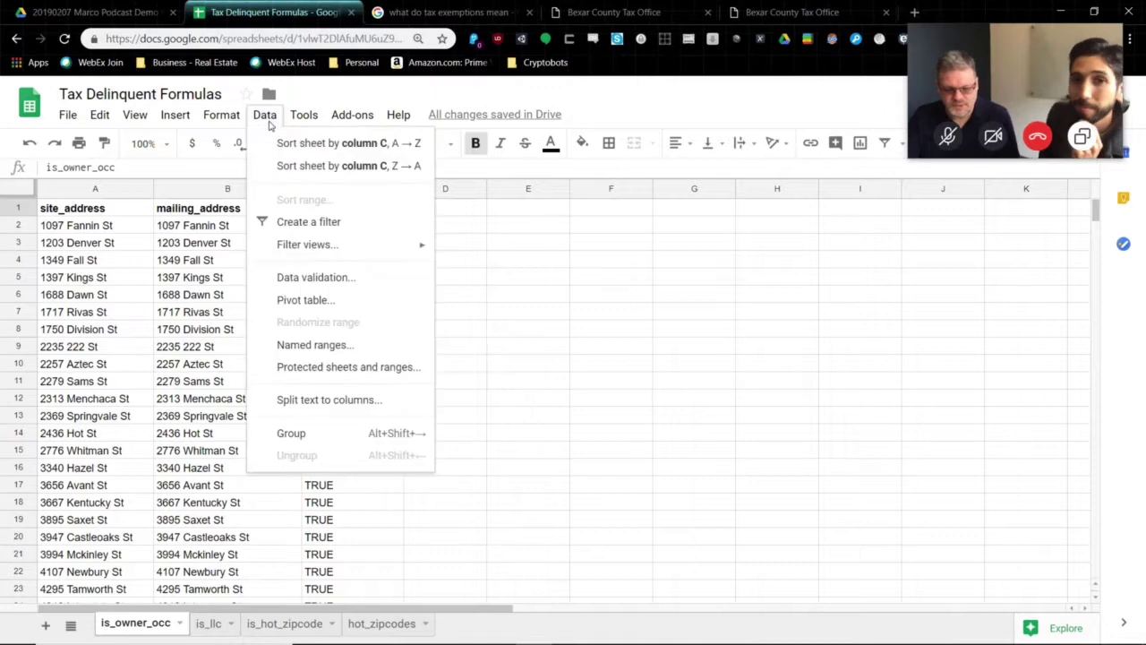
pyautogui.click(308, 234)
pyautogui.click(353, 242)
pyautogui.click(333, 211)
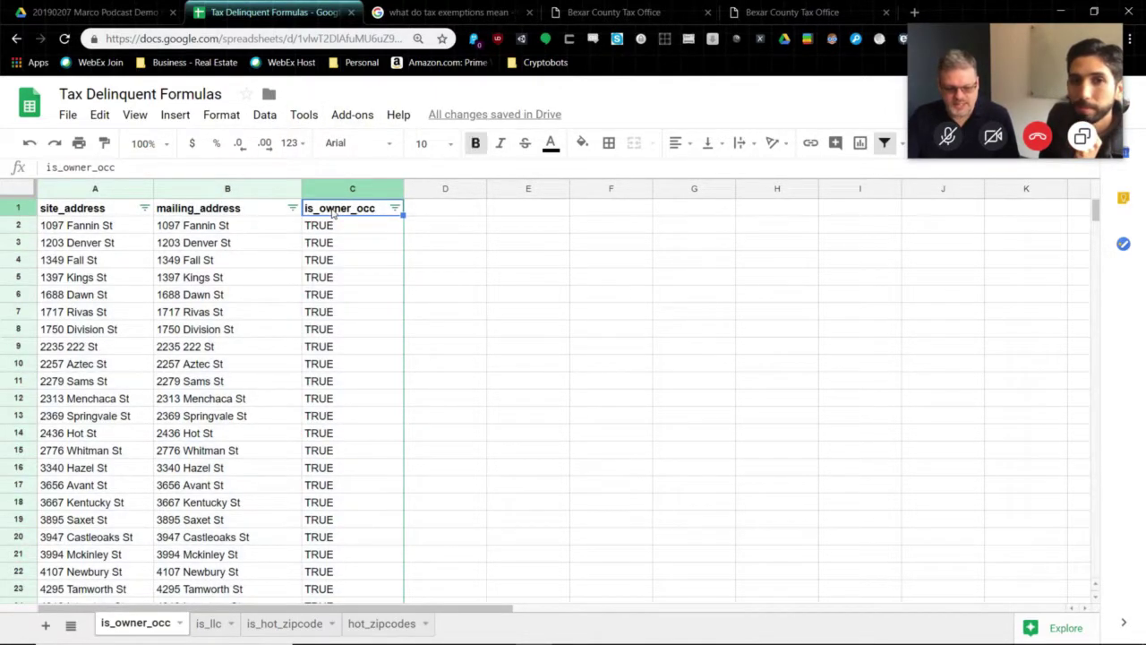
# Step: Filter the is_owner_occ column to show only the FALSE rows and look through them
pyautogui.click(265, 114)
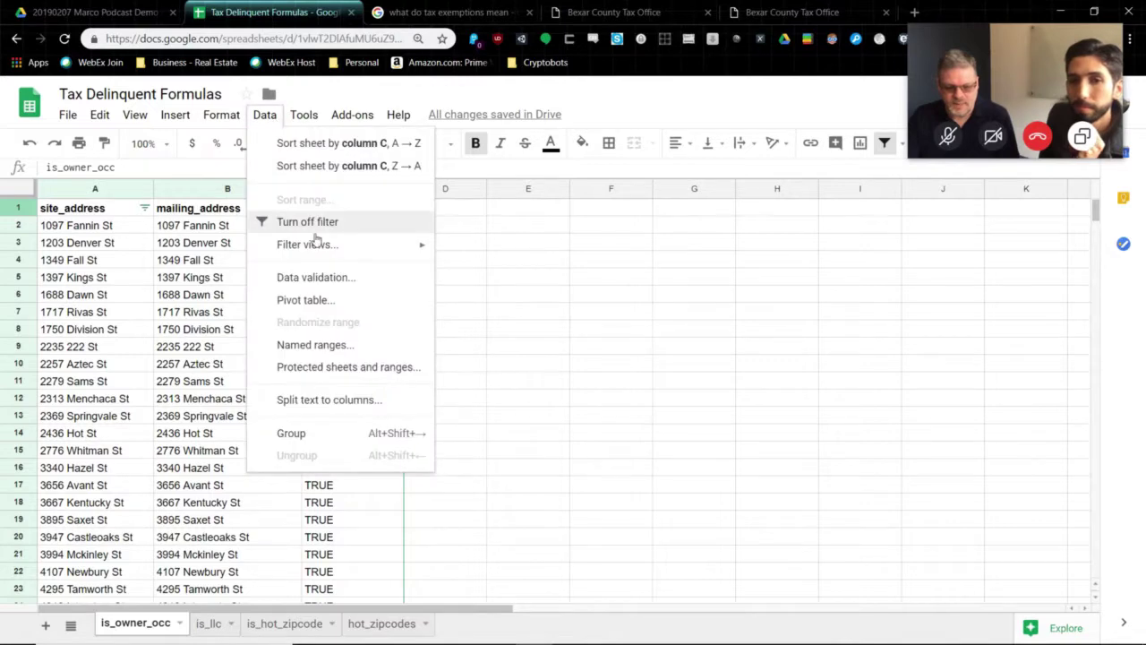
pyautogui.click(506, 259)
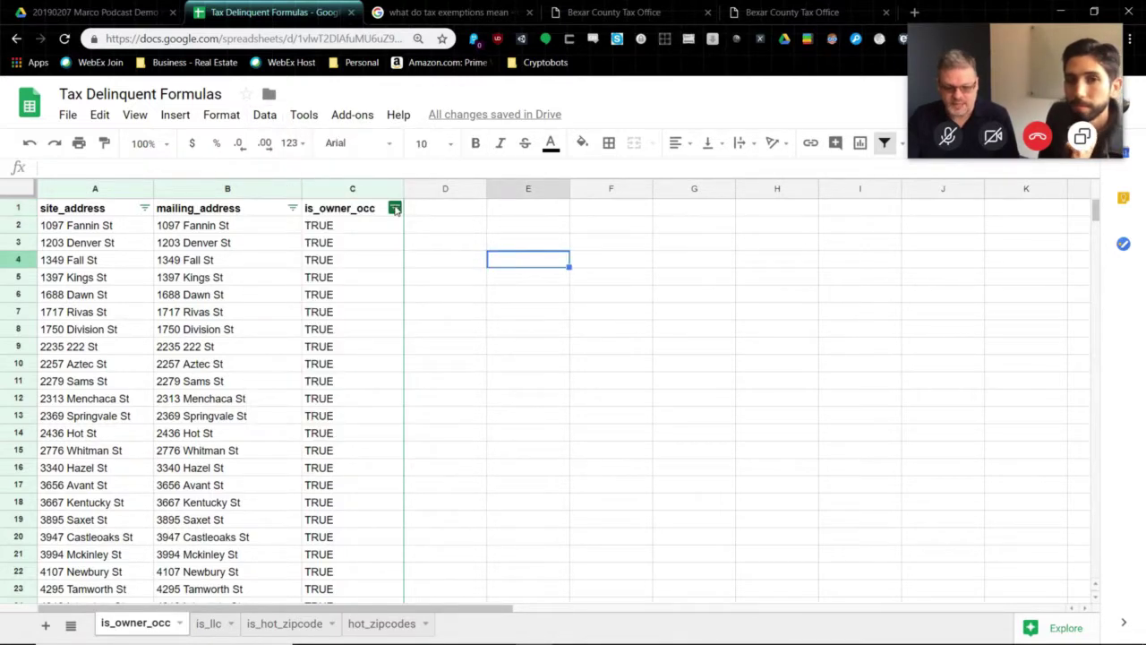
pyautogui.click(395, 208)
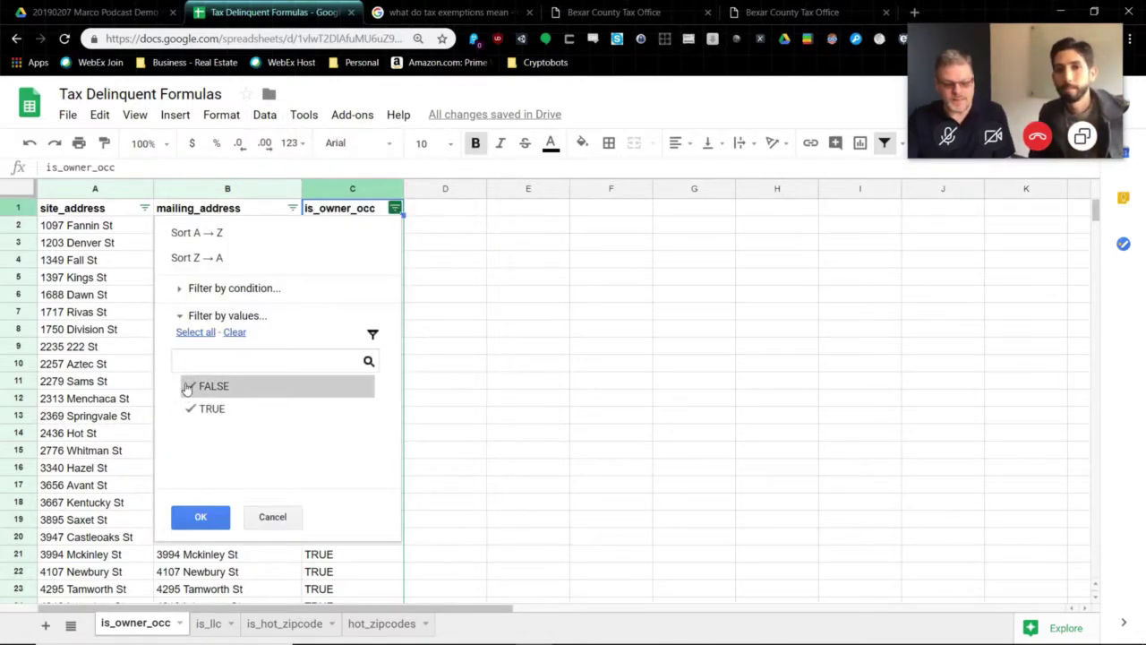
pyautogui.click(198, 411)
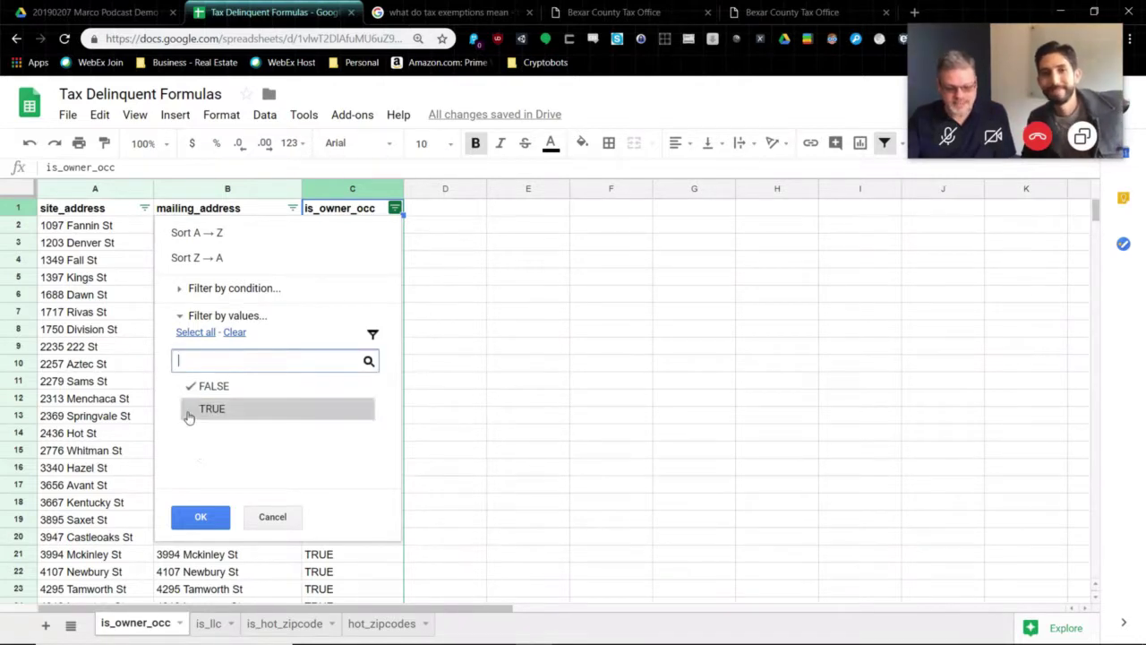
pyautogui.click(204, 518)
pyautogui.click(378, 277)
pyautogui.scroll(-5, 378, 275)
pyautogui.scroll(2, 378, 275)
pyautogui.scroll(6, 378, 275)
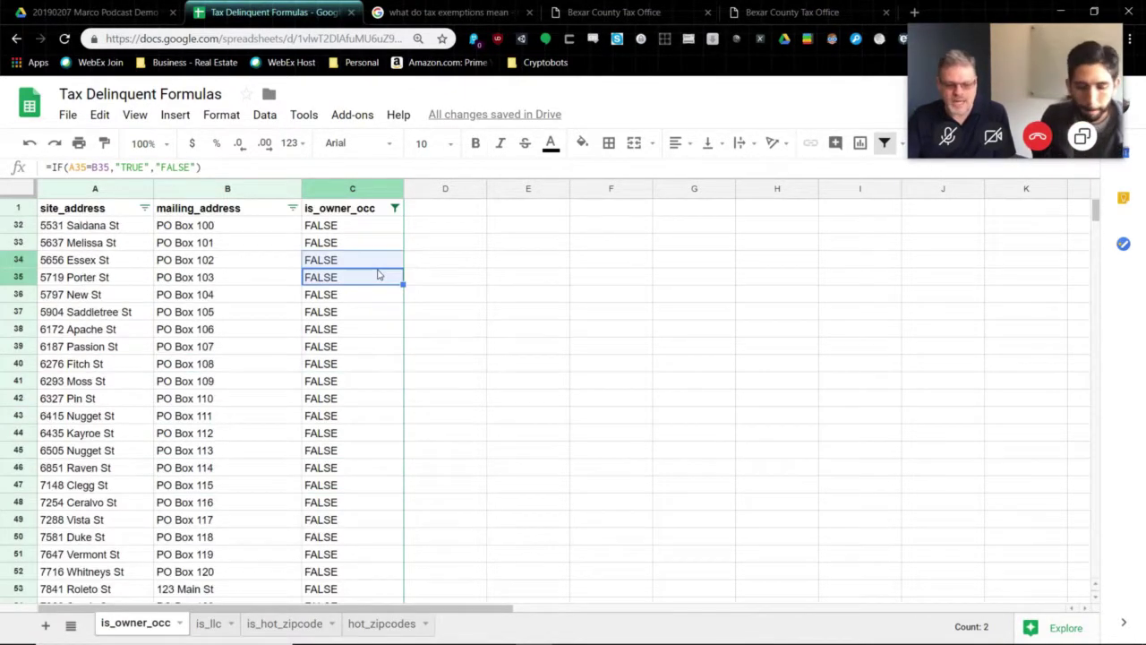
# Step: Include the TRUE rows again in the is_owner_occ column filter
pyautogui.click(394, 207)
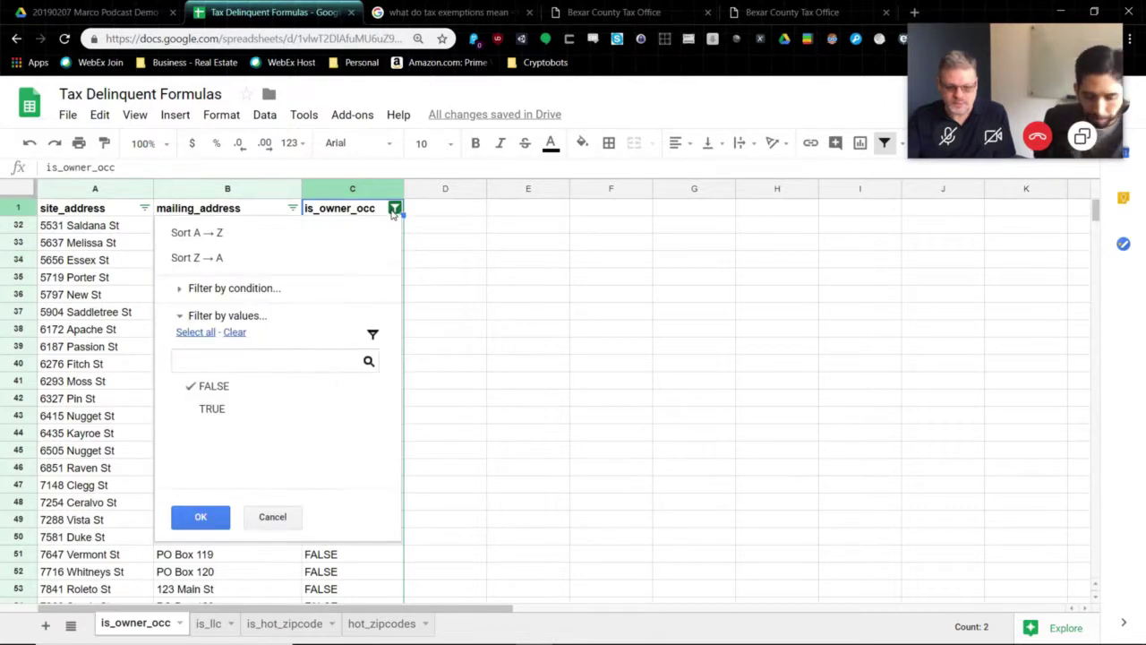
pyautogui.click(176, 413)
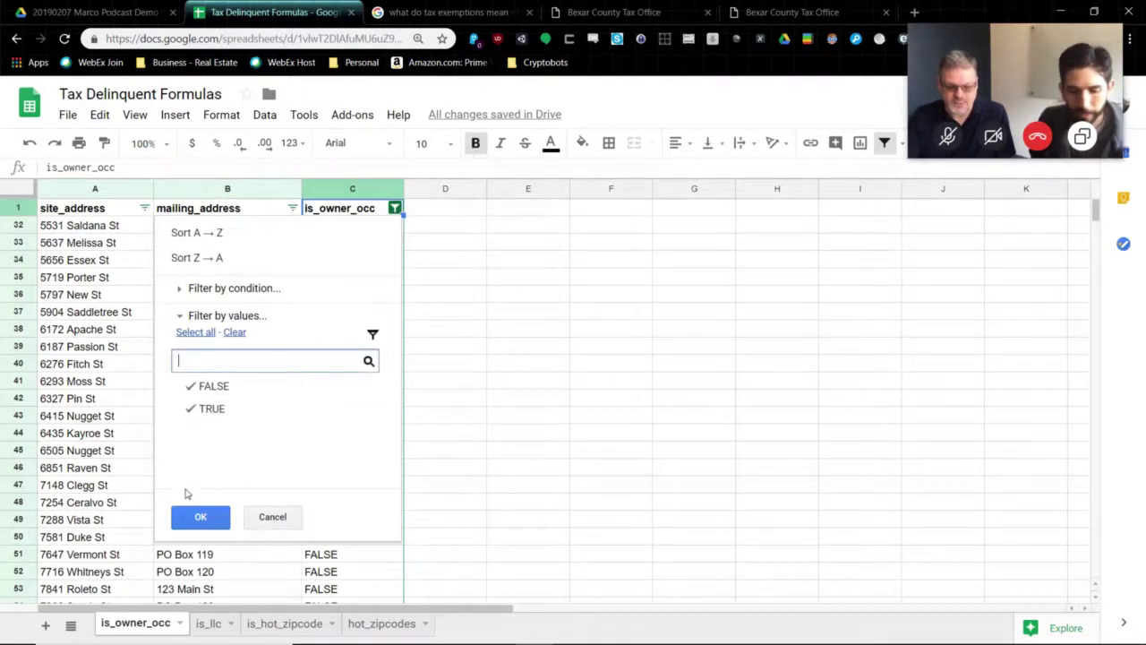
pyautogui.click(191, 515)
# Step: Create a filter on the owner_name and is_llc columns of the is_llc sheet
pyautogui.click(208, 623)
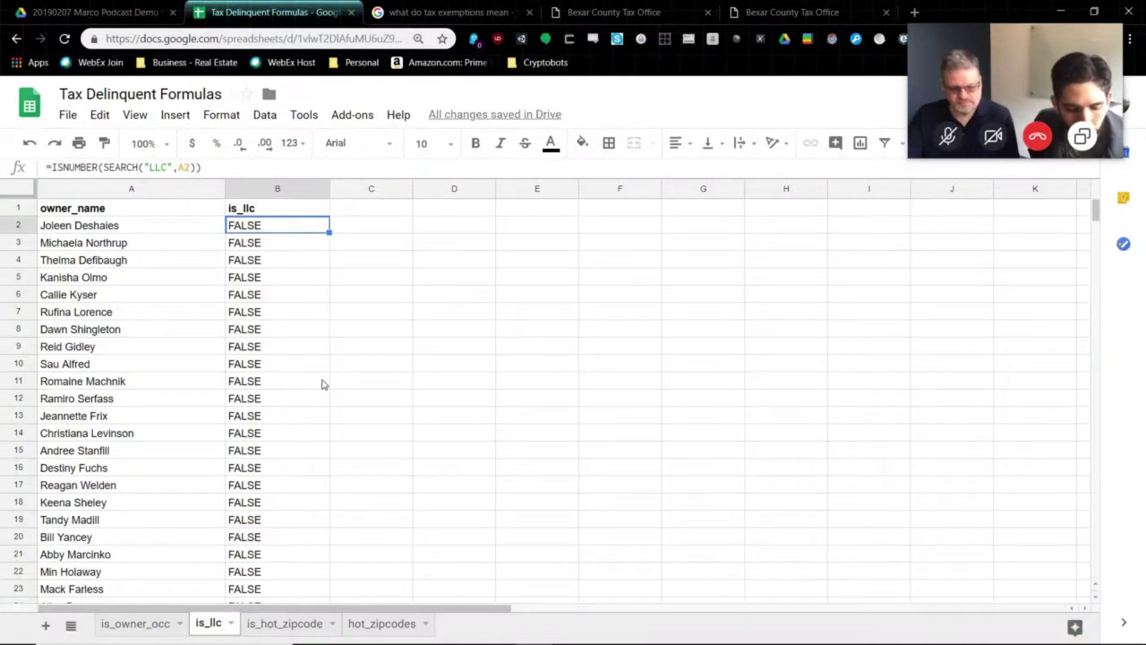
pyautogui.press('Left')
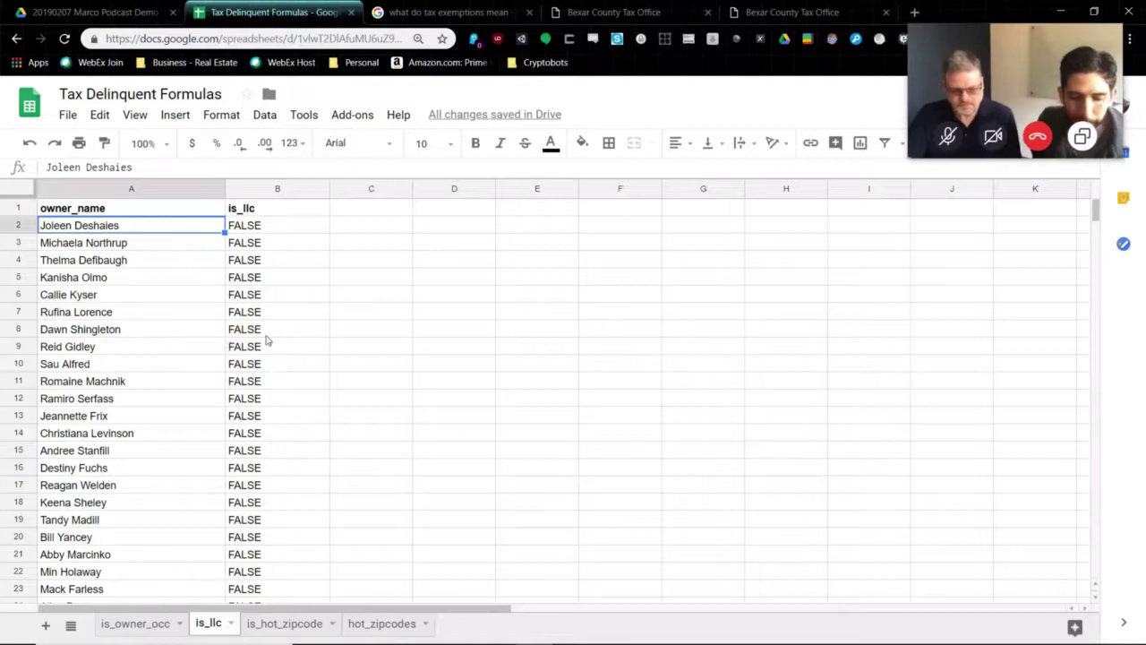
pyautogui.click(299, 211)
pyautogui.click(265, 116)
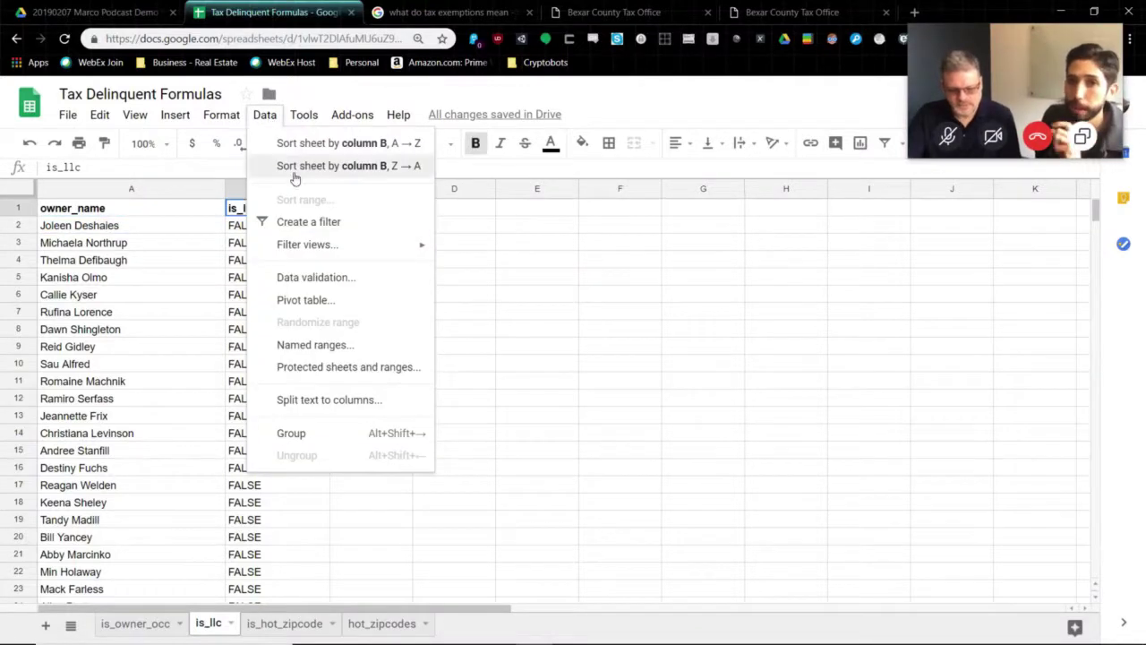
pyautogui.click(316, 221)
pyautogui.click(262, 244)
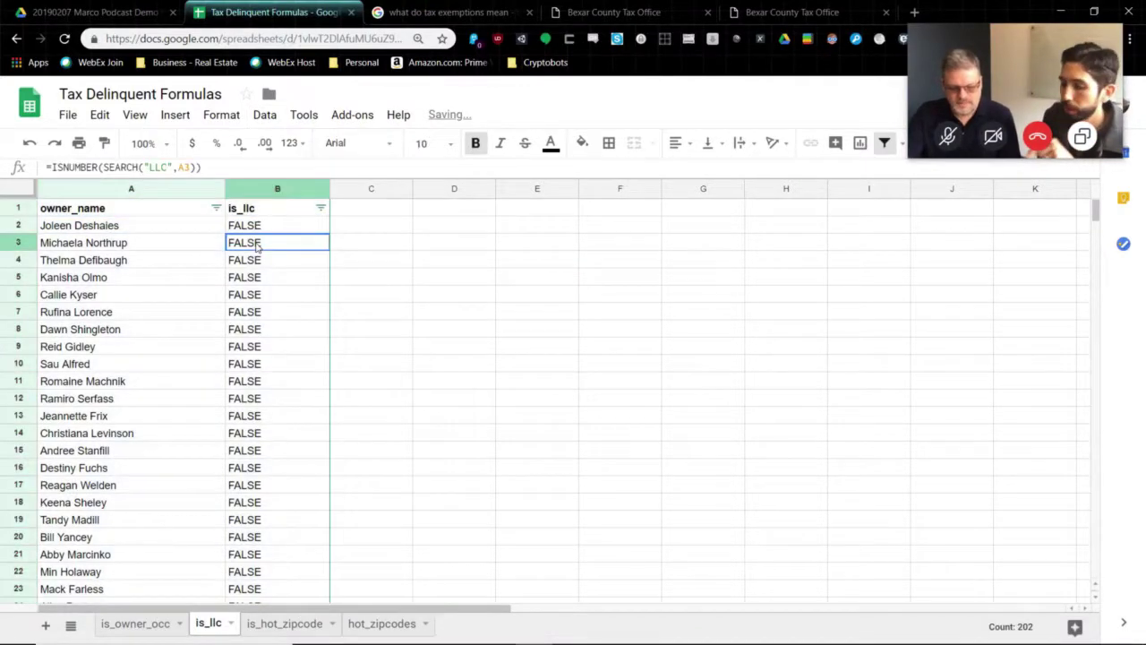
pyautogui.click(343, 232)
# Step: Examine the full formula in cell B2 that checks the owner name for "LLC"
pyautogui.click(257, 207)
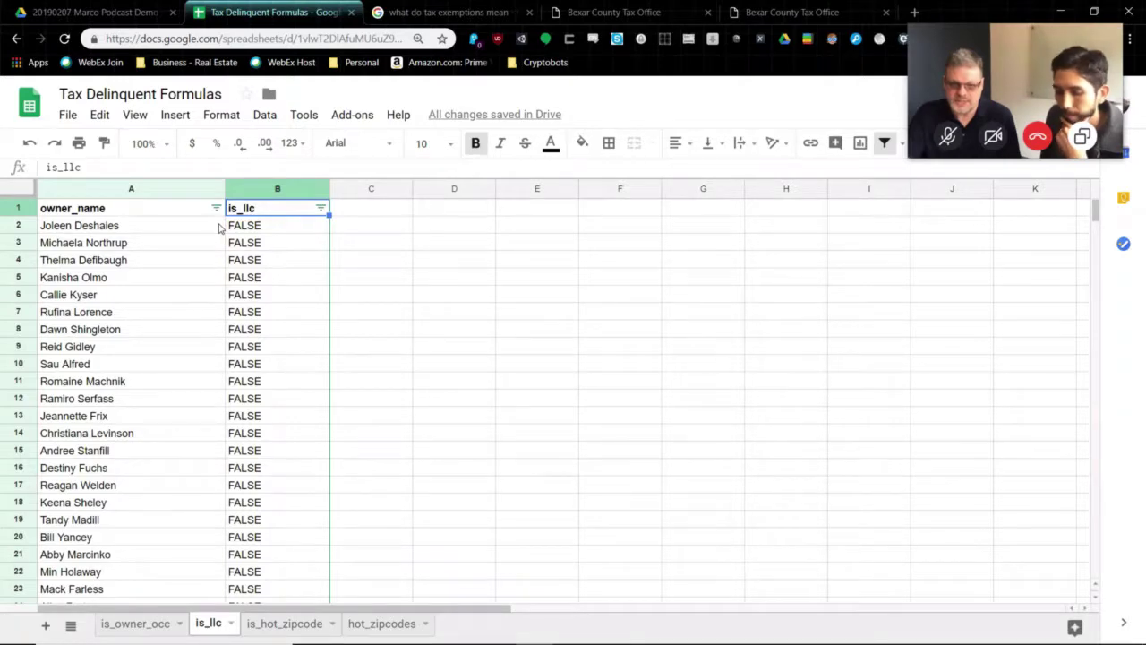
pyautogui.click(364, 232)
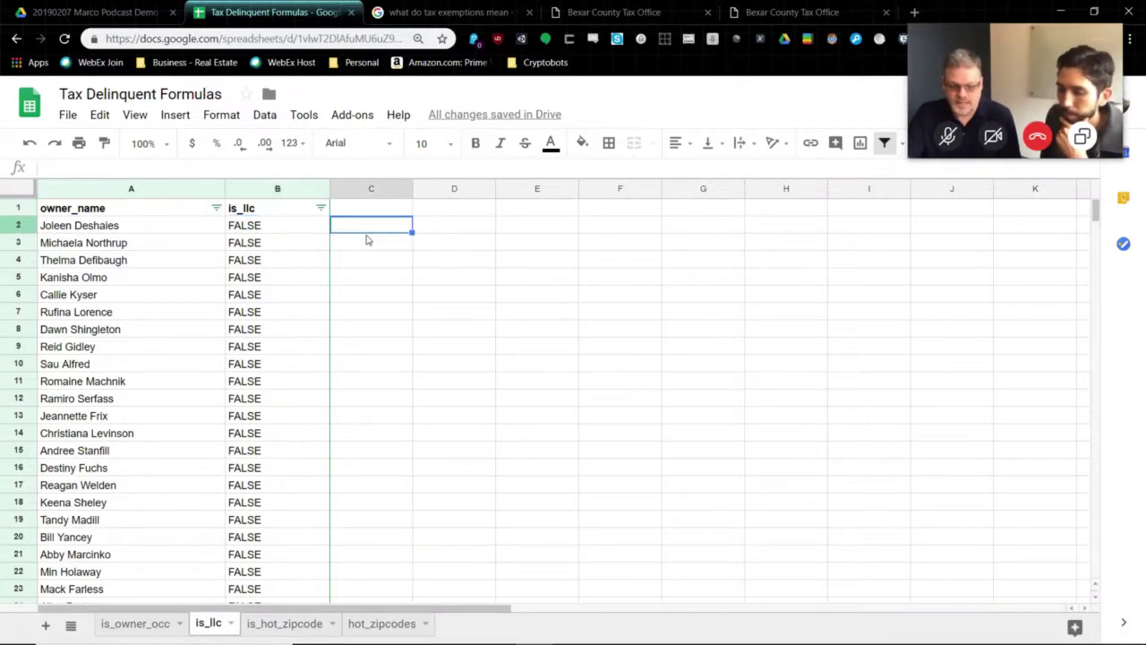
pyautogui.click(186, 233)
pyautogui.click(271, 233)
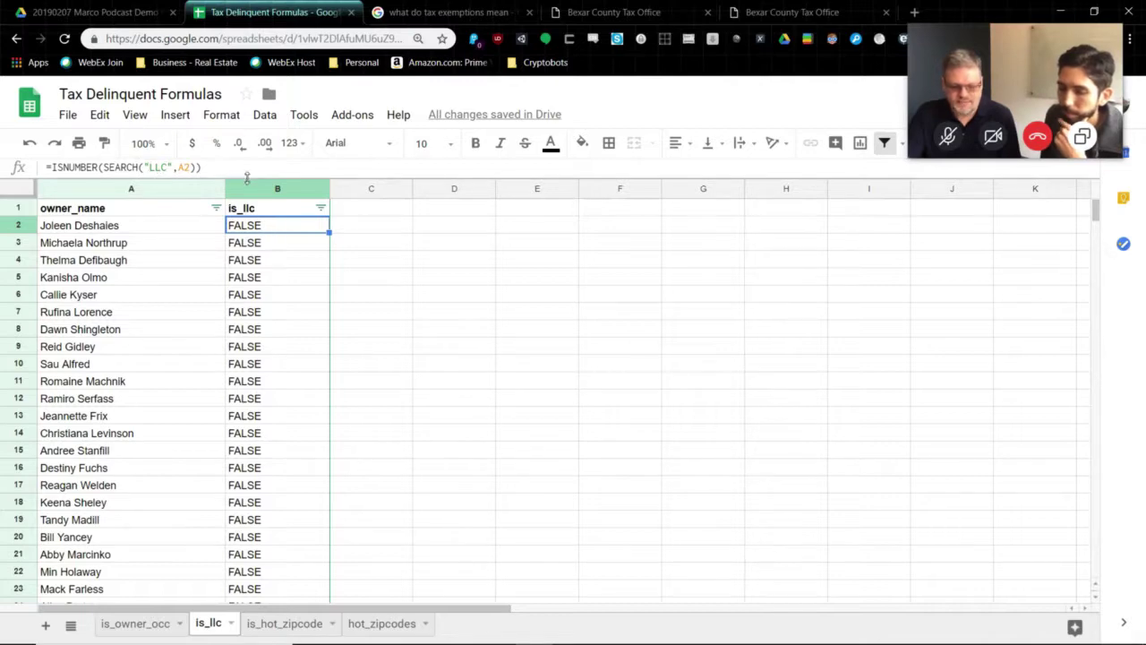
pyautogui.moveTo(204, 167); pyautogui.dragTo(43, 168)
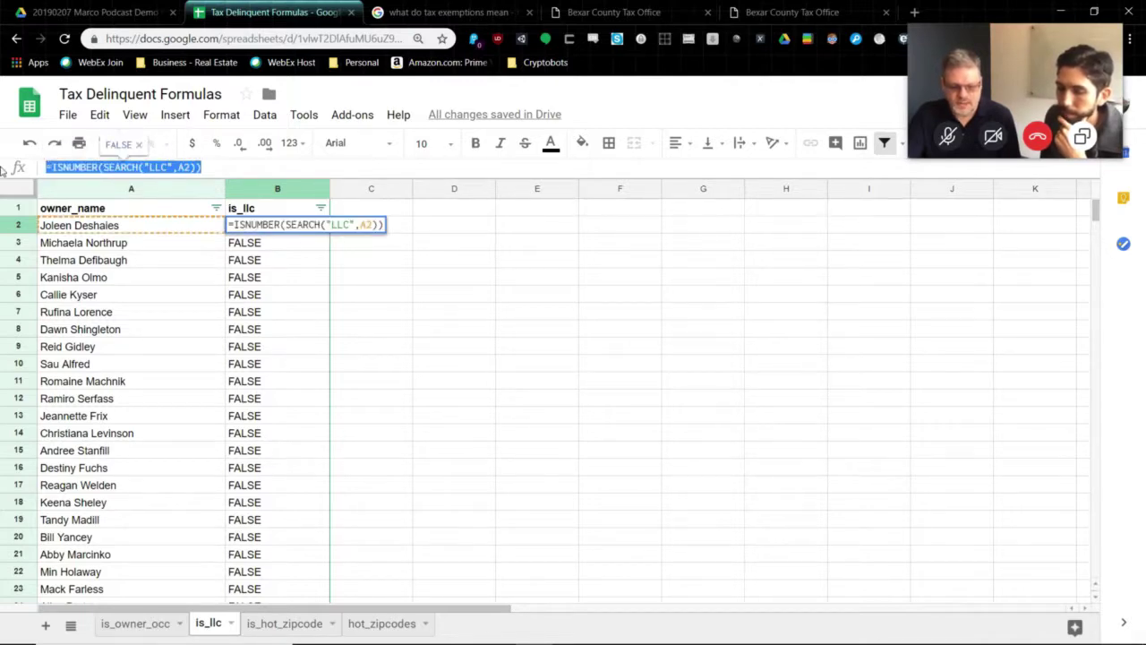
pyautogui.press('Tab')
pyautogui.click(273, 224)
pyautogui.click(201, 167)
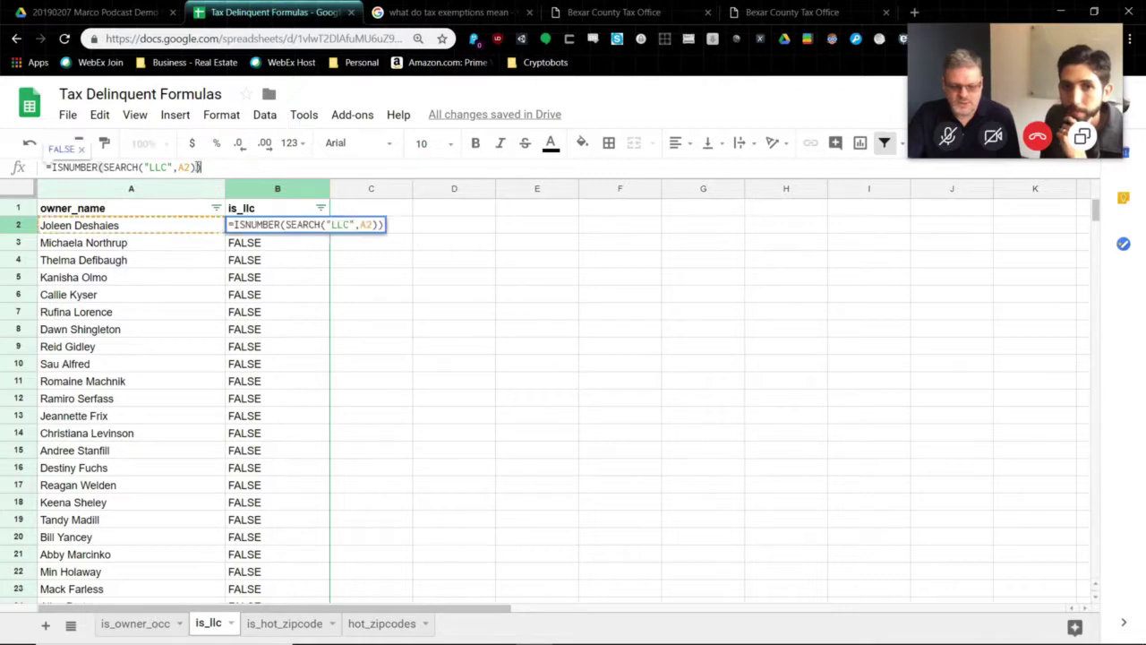
pyautogui.moveTo(200, 168); pyautogui.dragTo(43, 168)
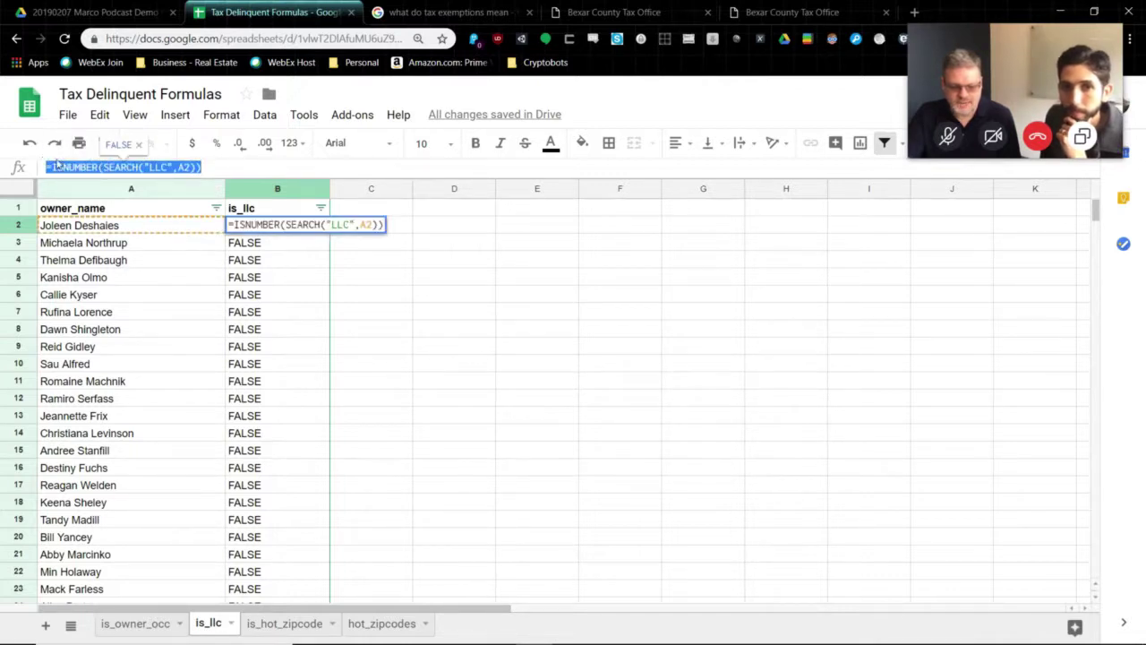
pyautogui.press('Tab')
pyautogui.click(253, 230)
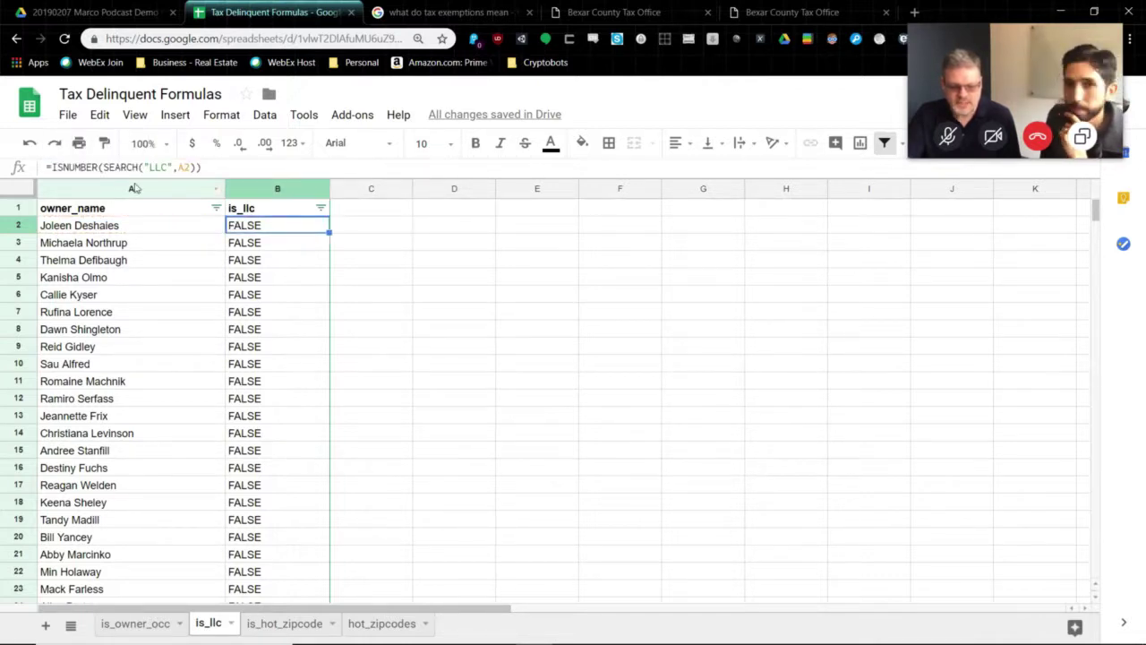
# Step: Examine the SEARCH("LLC",A2) part nested inside the ISNUMBER formula in cell B2
pyautogui.click(105, 167)
pyautogui.moveTo(104, 167); pyautogui.dragTo(197, 168)
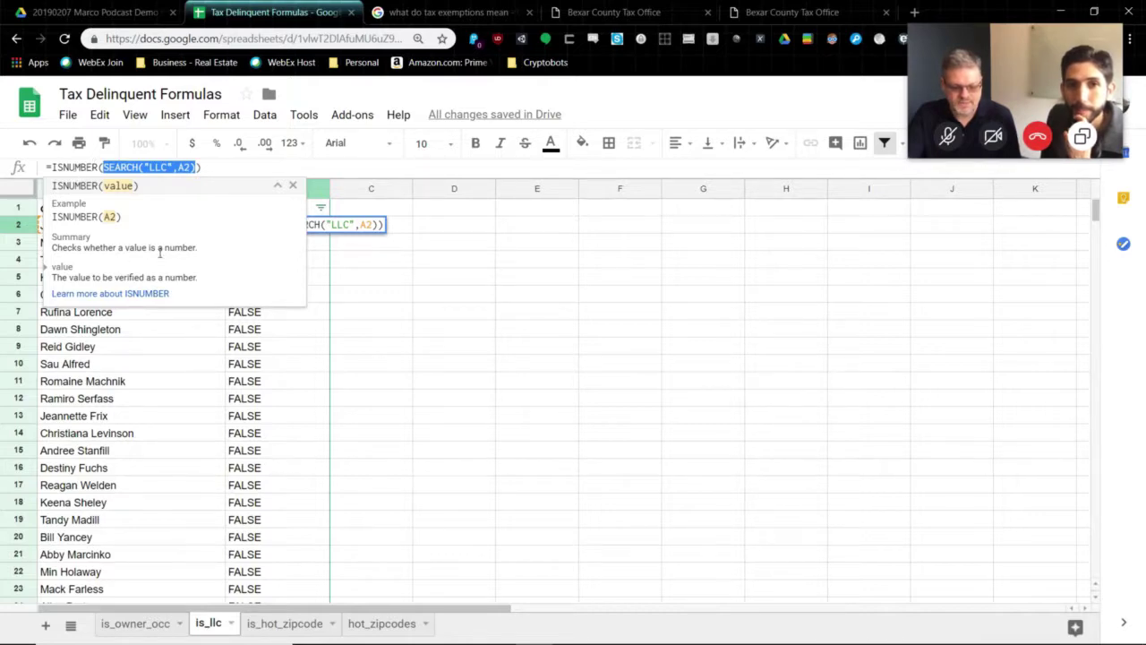
pyautogui.press('Tab')
pyautogui.click(276, 230)
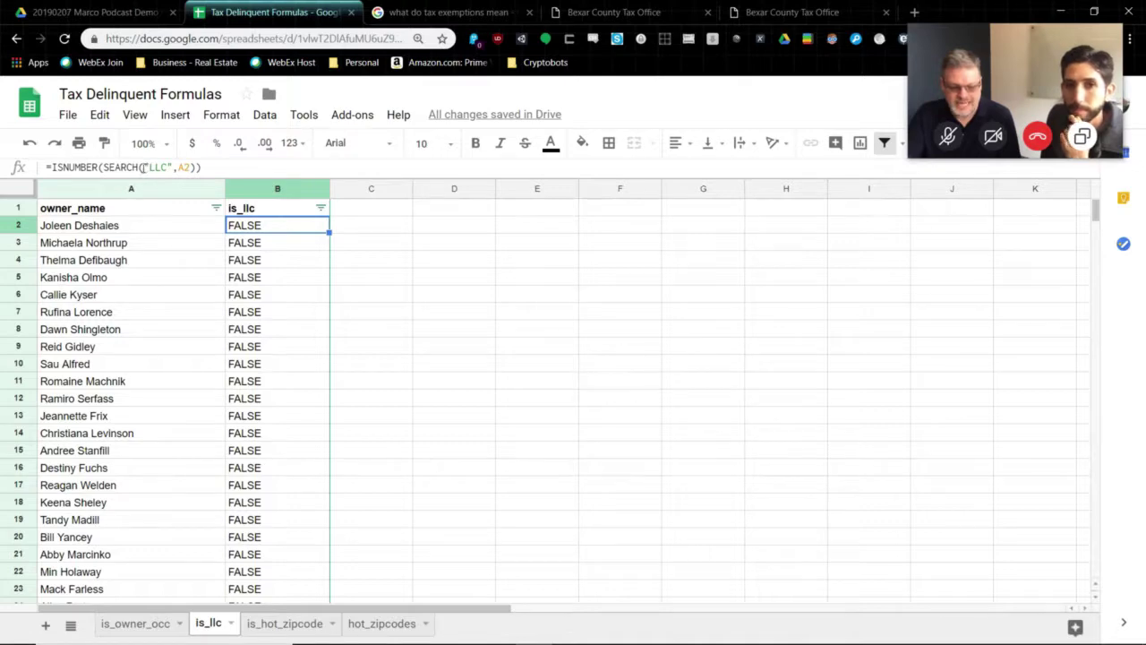
pyautogui.press('Tab')
pyautogui.click(306, 231)
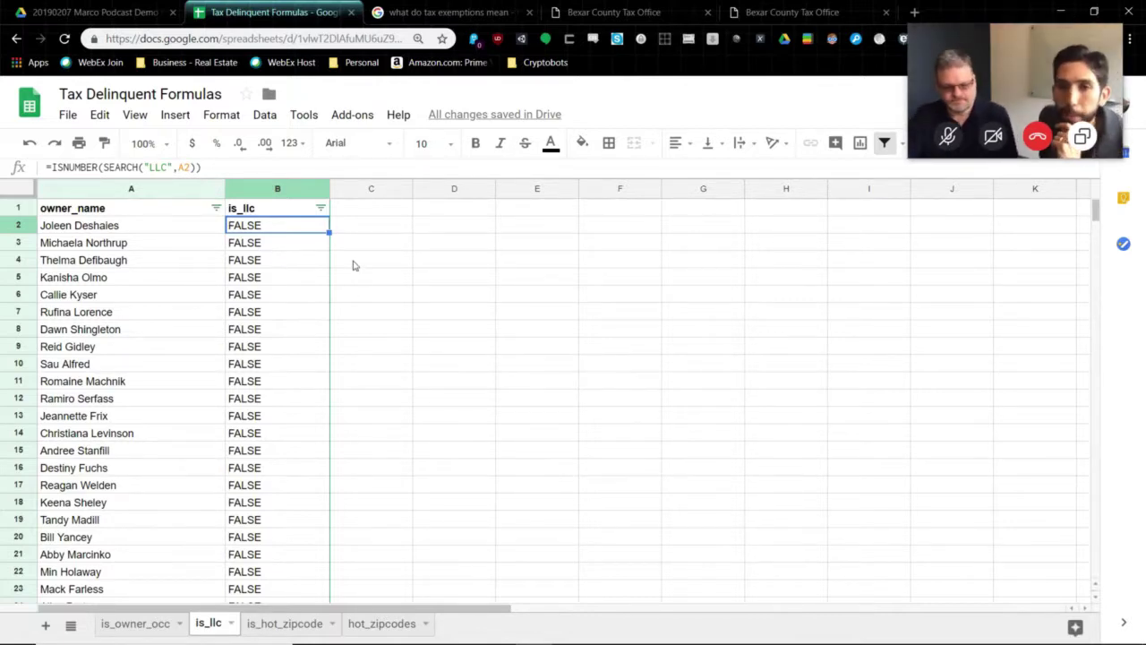
# Step: Look through the lower rows of the is_llc sheet and compare the LLC owner names with their is_llc values
pyautogui.scroll(-2, 382, 288)
pyautogui.scroll(-3, 382, 288)
pyautogui.scroll(5, 383, 288)
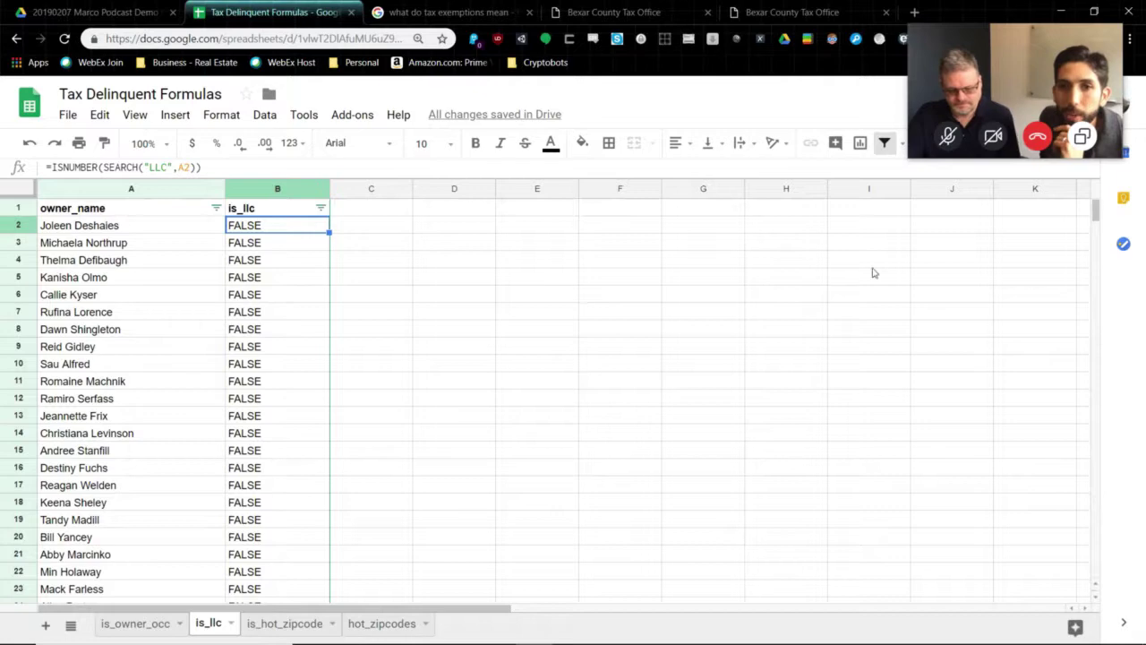
pyautogui.scroll(-10, 1097, 226)
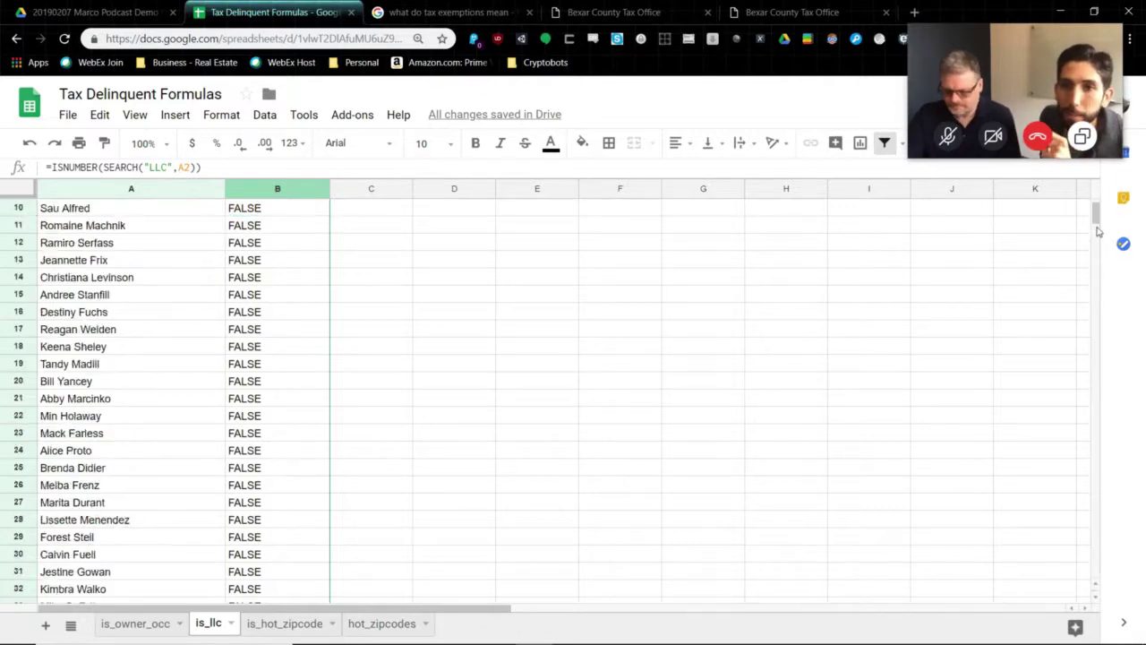
pyautogui.scroll(-20, 1096, 248)
pyautogui.scroll(20, 1096, 248)
pyautogui.scroll(-1, 1097, 248)
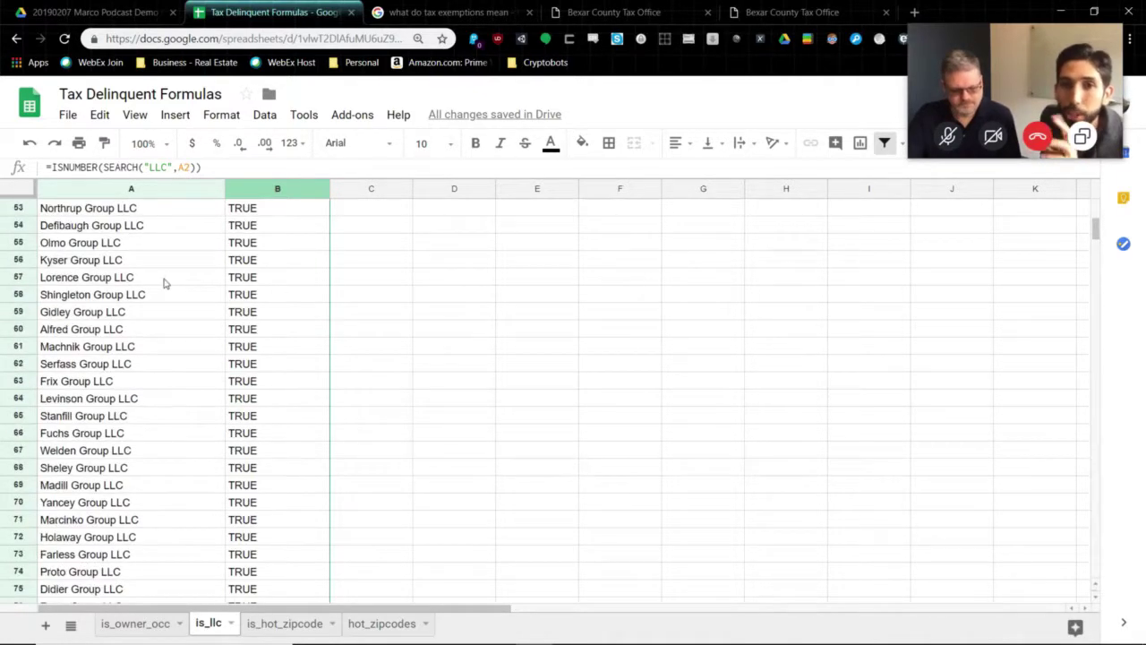
pyautogui.click(166, 280)
pyautogui.click(269, 278)
pyautogui.moveTo(108, 328); pyautogui.dragTo(122, 429)
pyautogui.click(279, 450)
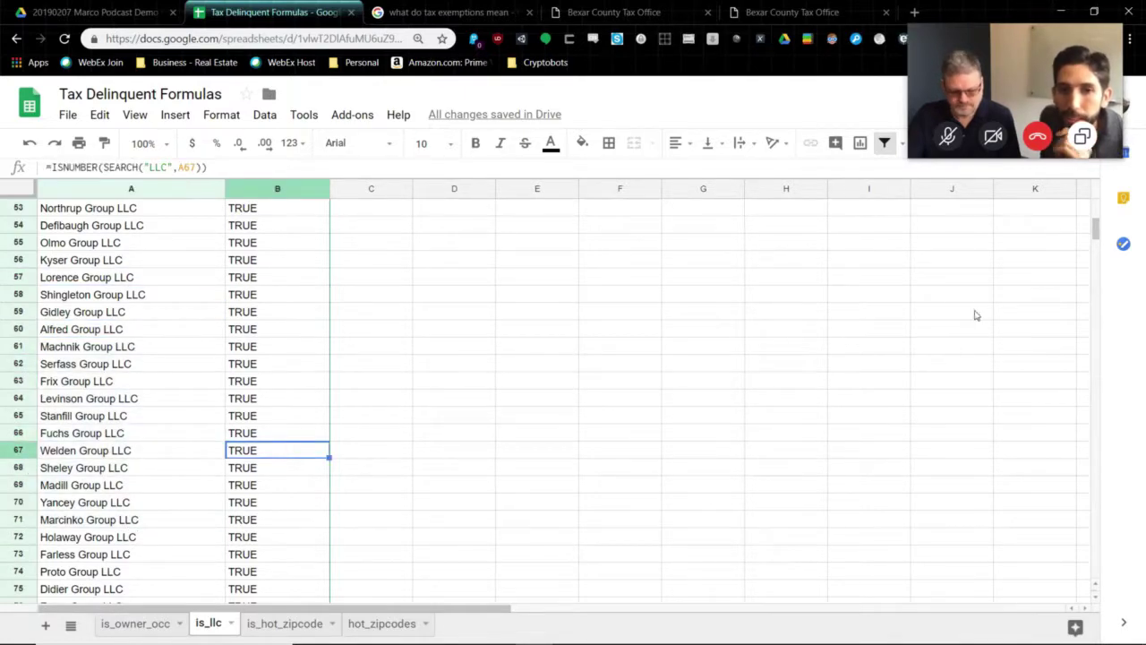
# Step: Filter the is_llc column to show only the TRUE rows
pyautogui.moveTo(1095, 224); pyautogui.dragTo(1120, 202)
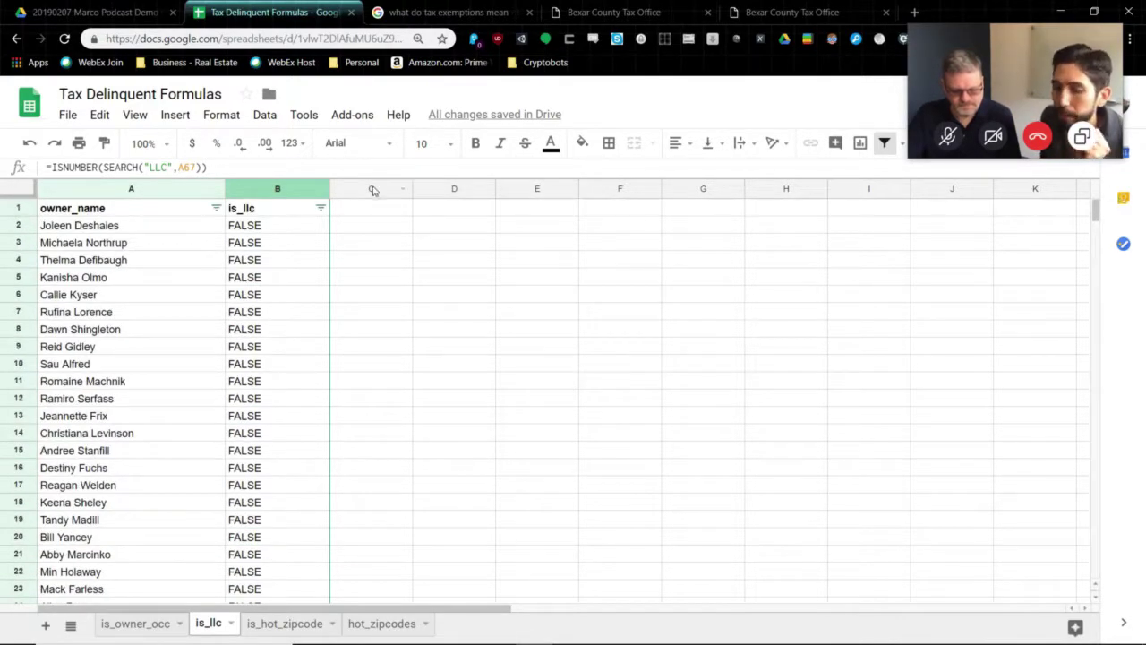
pyautogui.click(321, 207)
pyautogui.click(116, 386)
pyautogui.click(123, 517)
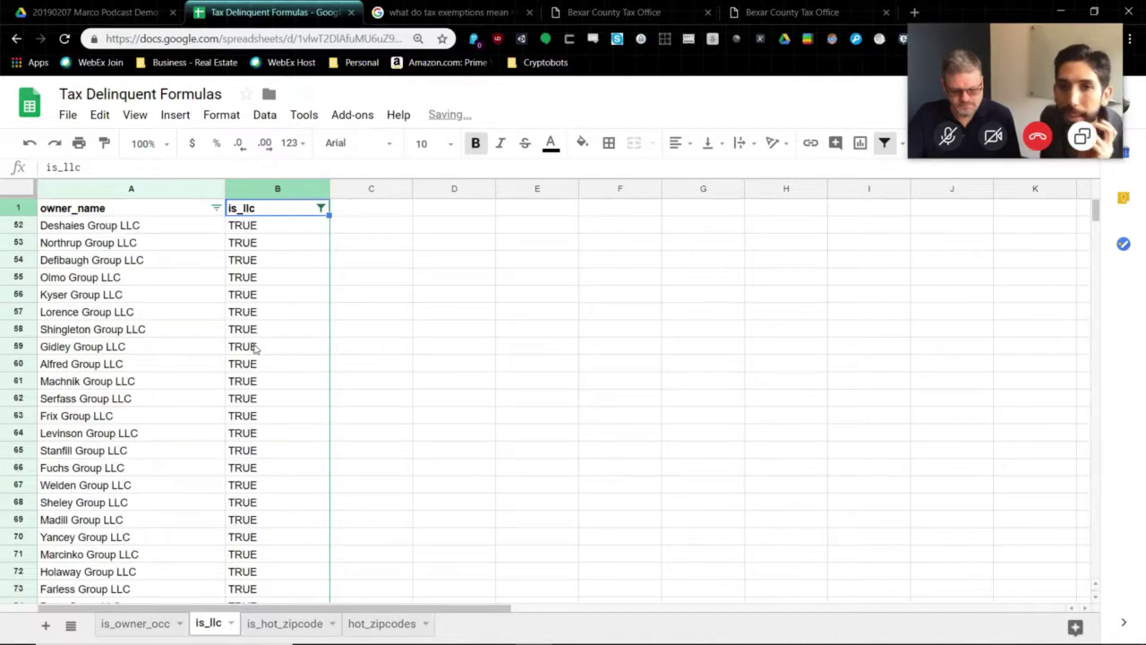
pyautogui.scroll(-5, 254, 350)
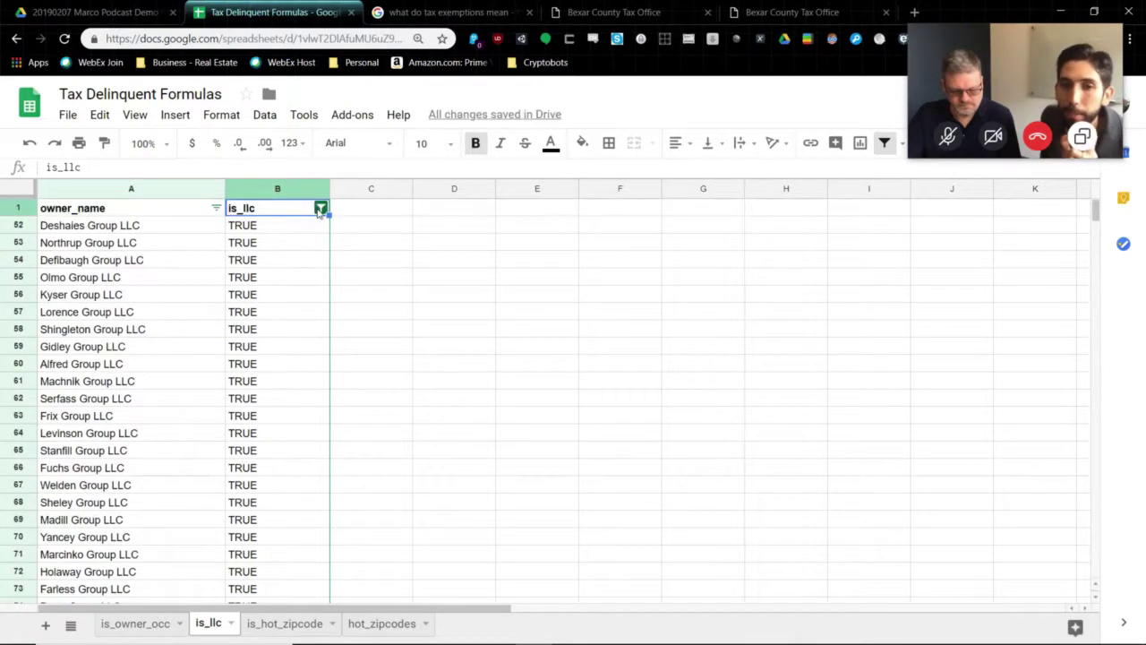
# Step: Switch the is_llc column filter to show only the FALSE rows and look through them
pyautogui.click(320, 208)
pyautogui.click(114, 415)
pyautogui.click(117, 386)
pyautogui.click(126, 517)
pyautogui.scroll(-10, 273, 452)
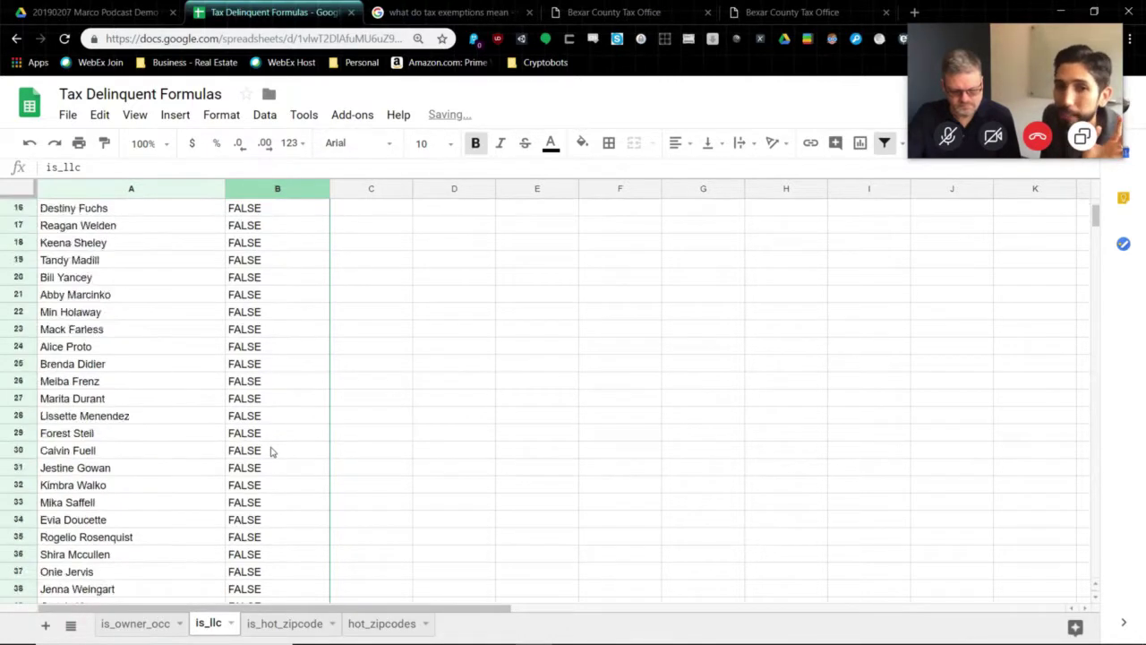
pyautogui.scroll(10, 272, 452)
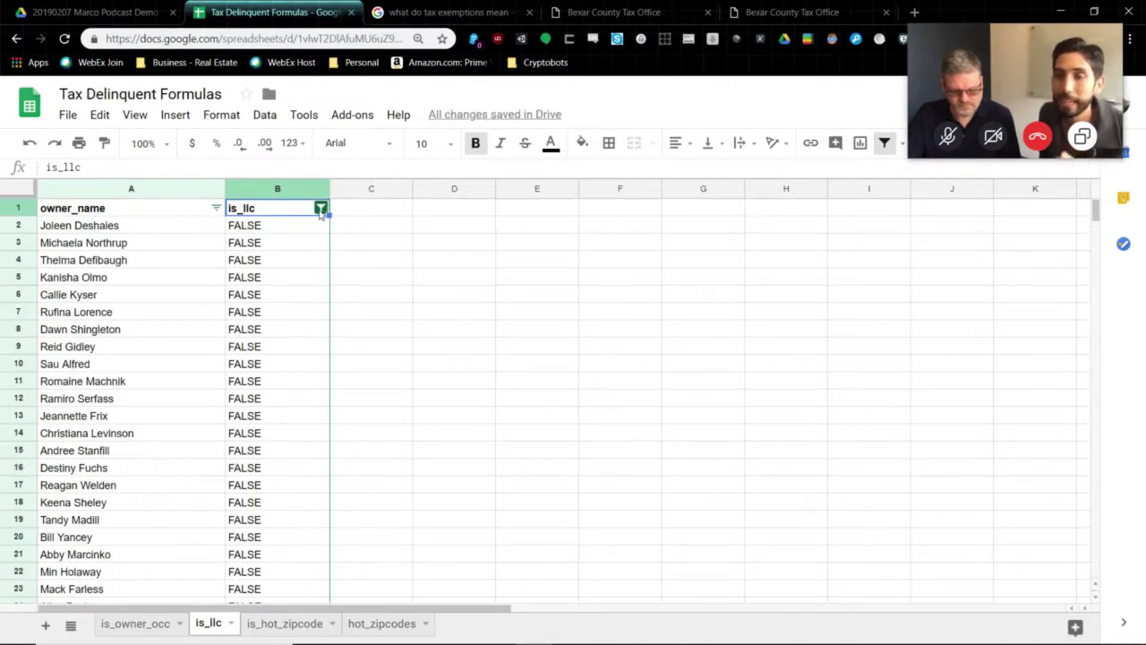
# Step: Set the is_llc column filter to include both TRUE and FALSE rows
pyautogui.click(321, 208)
pyautogui.click(111, 409)
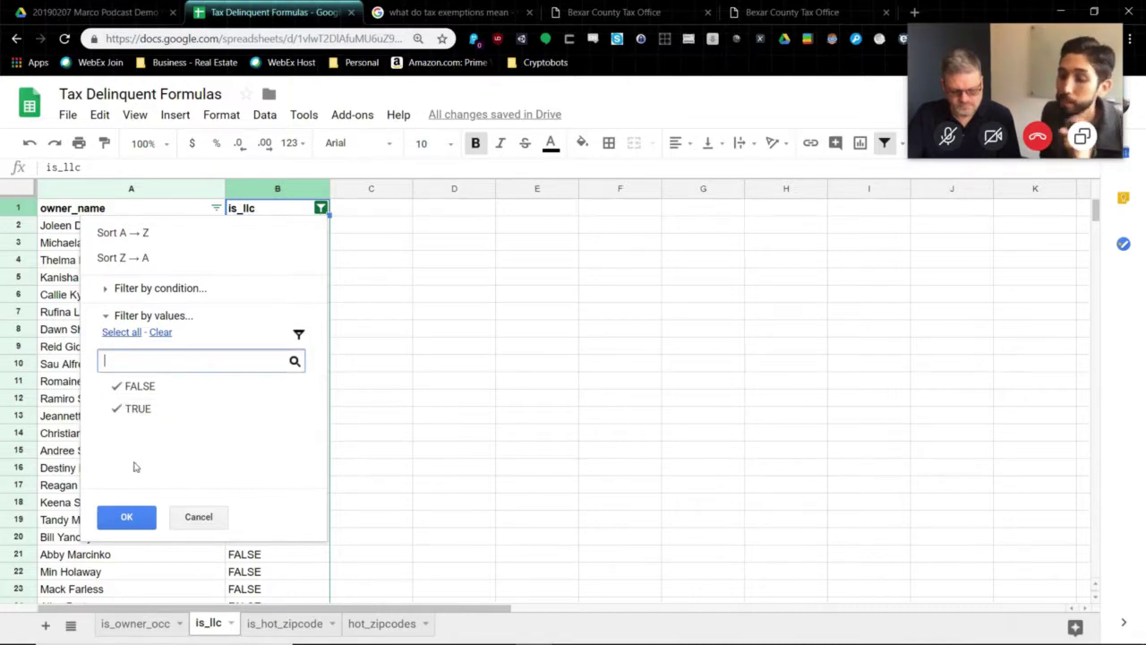
pyautogui.click(126, 517)
# Step: View the is_hot_zipcode sheet and examine the zip code list in A1:A10 of the hot_zipcodes sheet
pyautogui.click(285, 623)
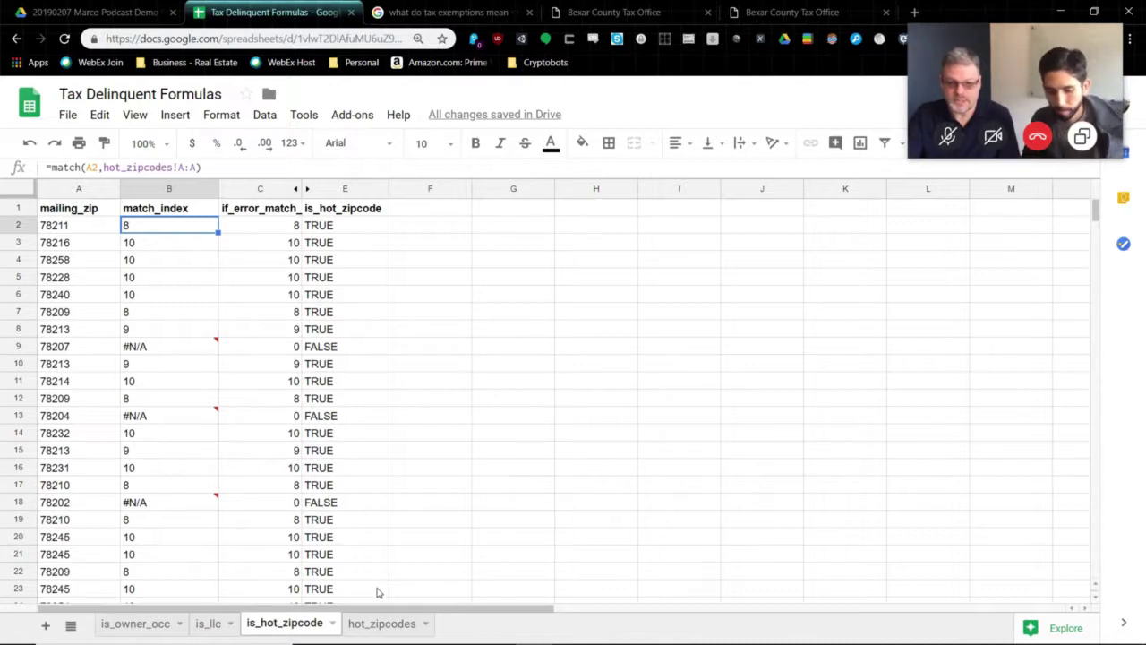
pyautogui.click(376, 624)
pyautogui.click(331, 439)
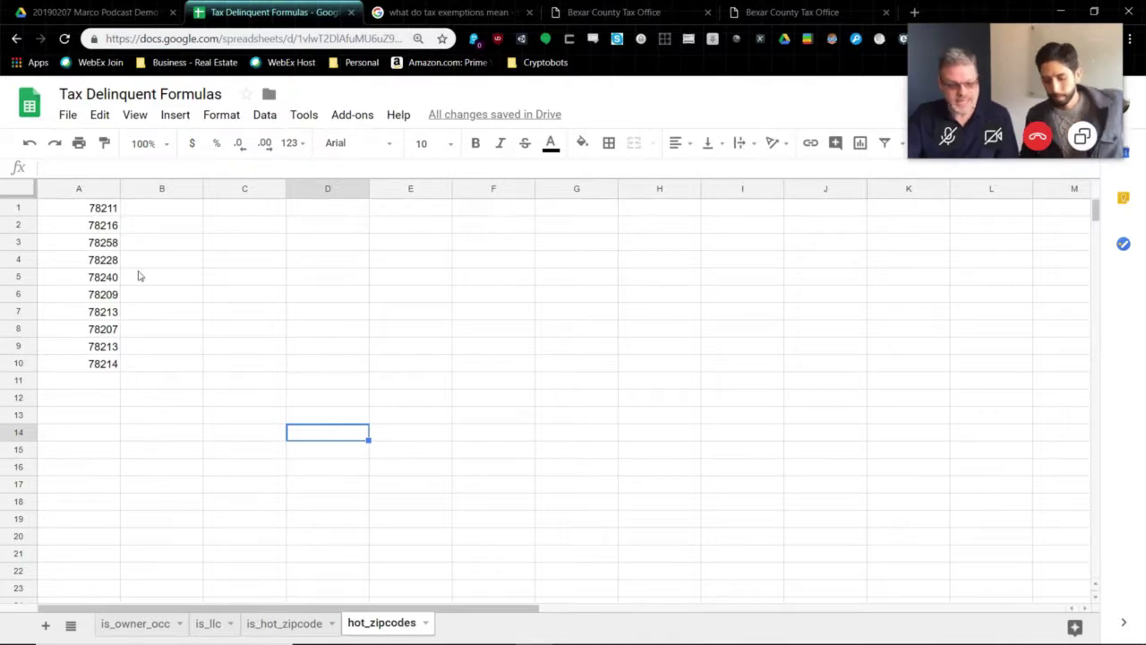
pyautogui.moveTo(101, 214); pyautogui.dragTo(98, 376)
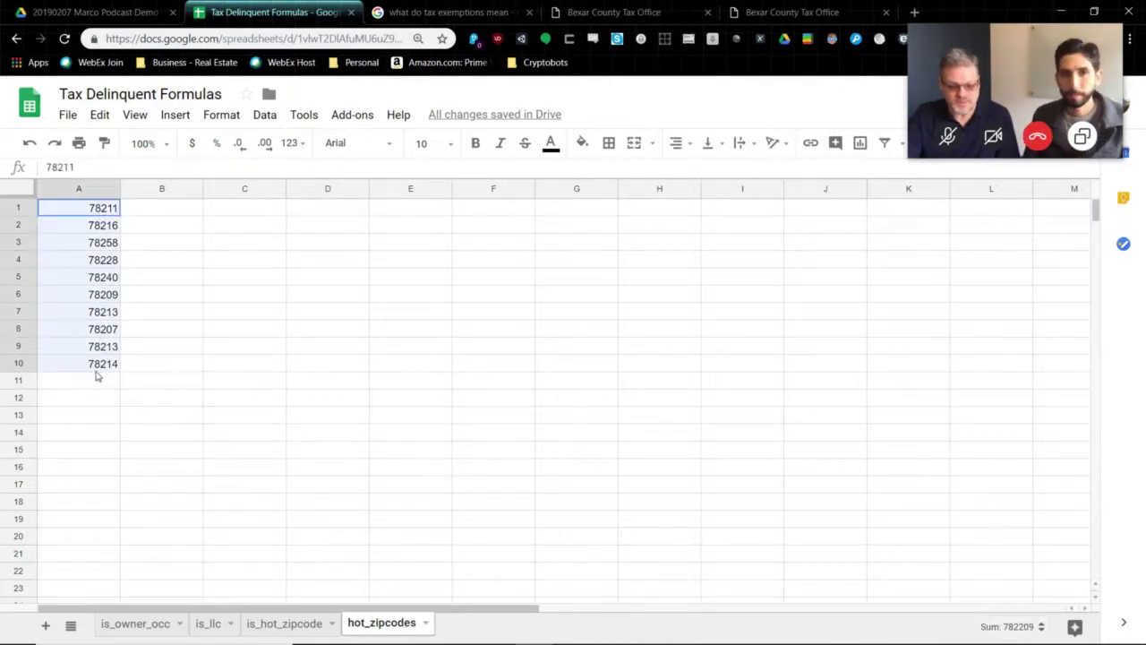
pyautogui.click(192, 297)
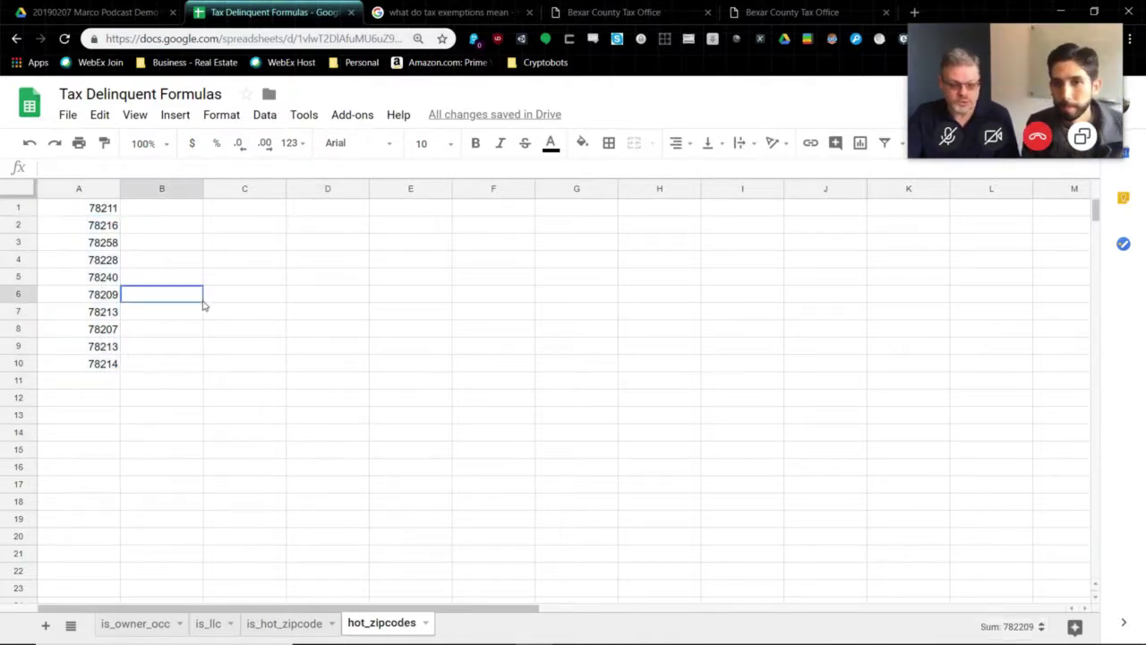
# Step: Review the zip codes in A1:A10 of the hot_zipcodes sheet against the is_hot_zipcode sheet
pyautogui.click(110, 213)
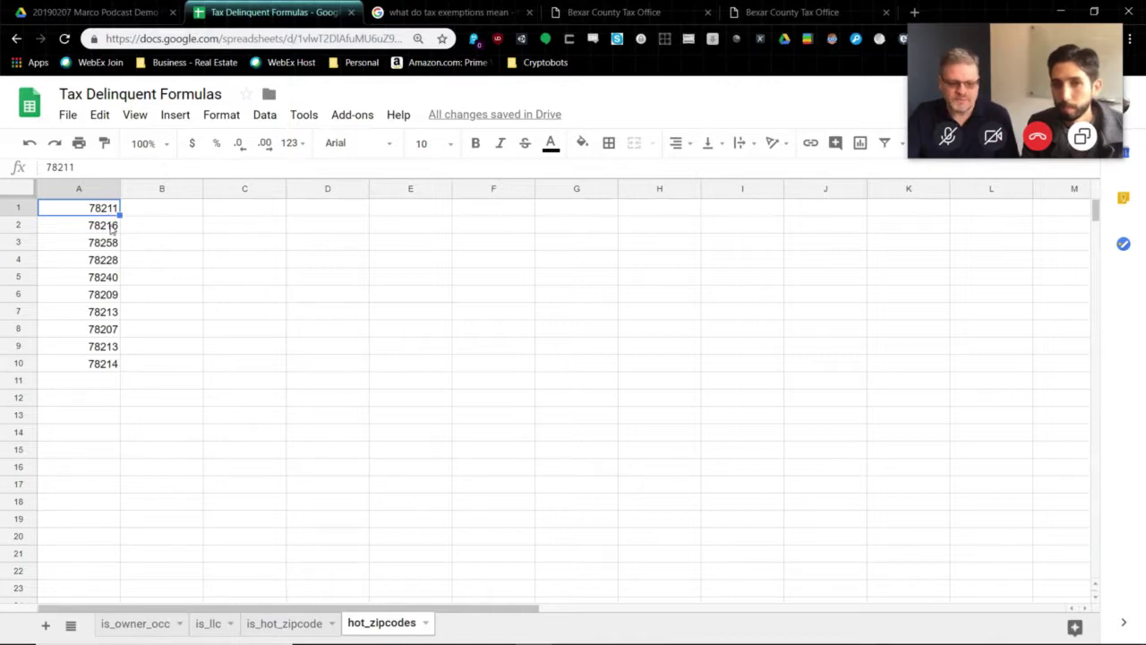
pyautogui.click(110, 230)
pyautogui.moveTo(105, 215); pyautogui.dragTo(88, 365)
pyautogui.click(93, 244)
pyautogui.moveTo(97, 210); pyautogui.dragTo(87, 370)
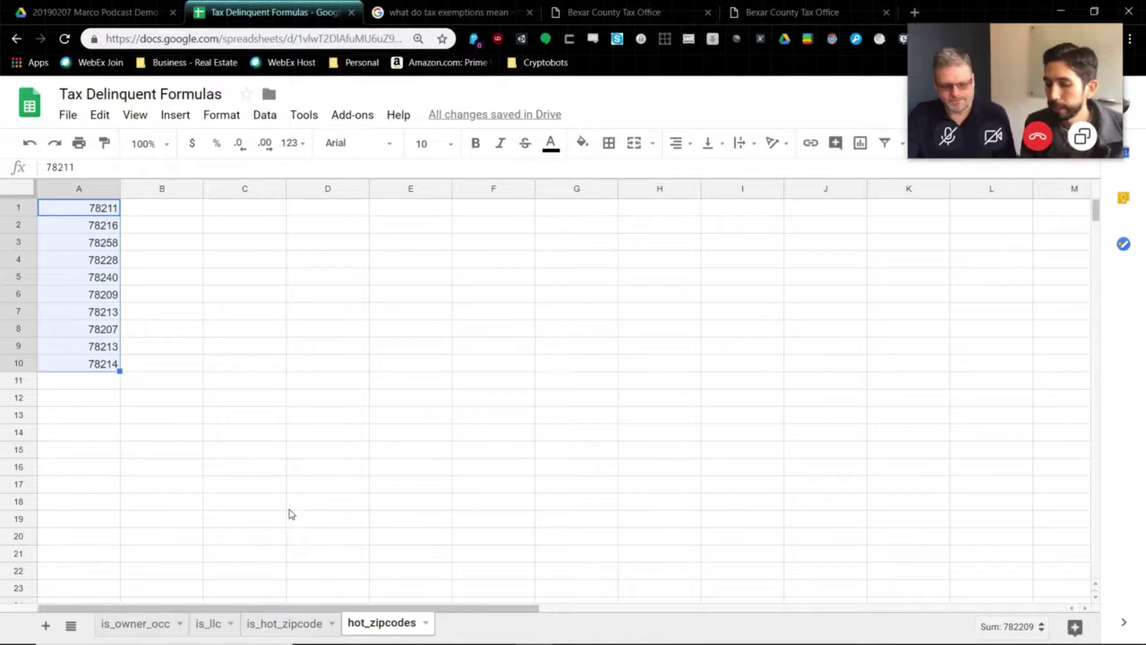
pyautogui.click(291, 623)
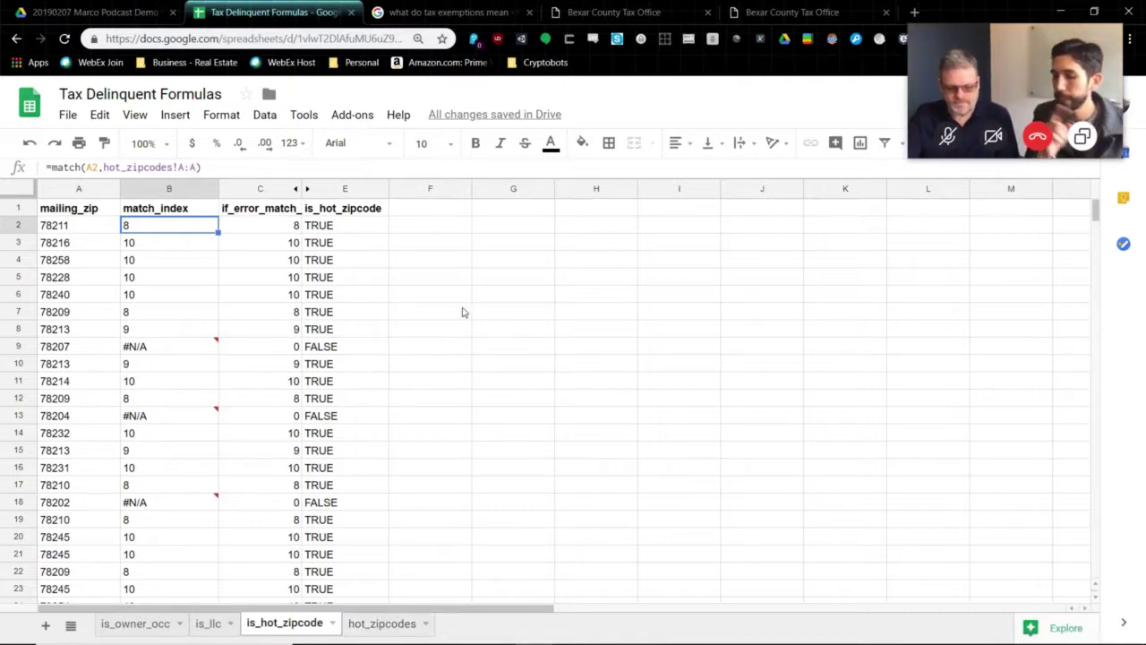
pyautogui.click(389, 624)
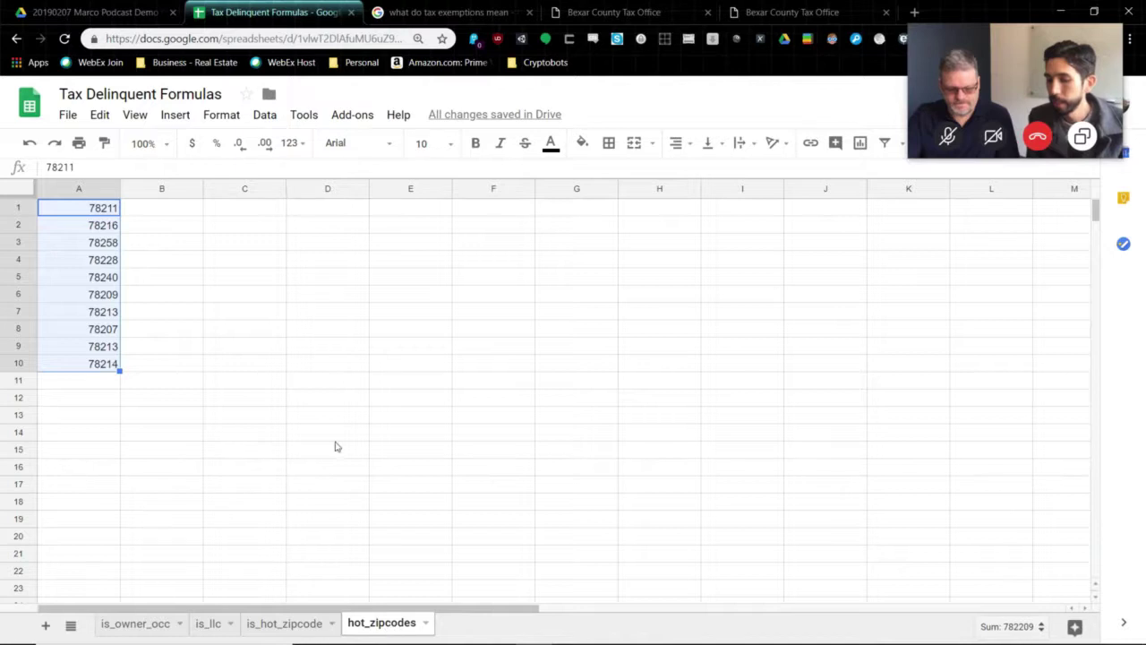
pyautogui.click(300, 333)
pyautogui.moveTo(91, 211); pyautogui.dragTo(96, 369)
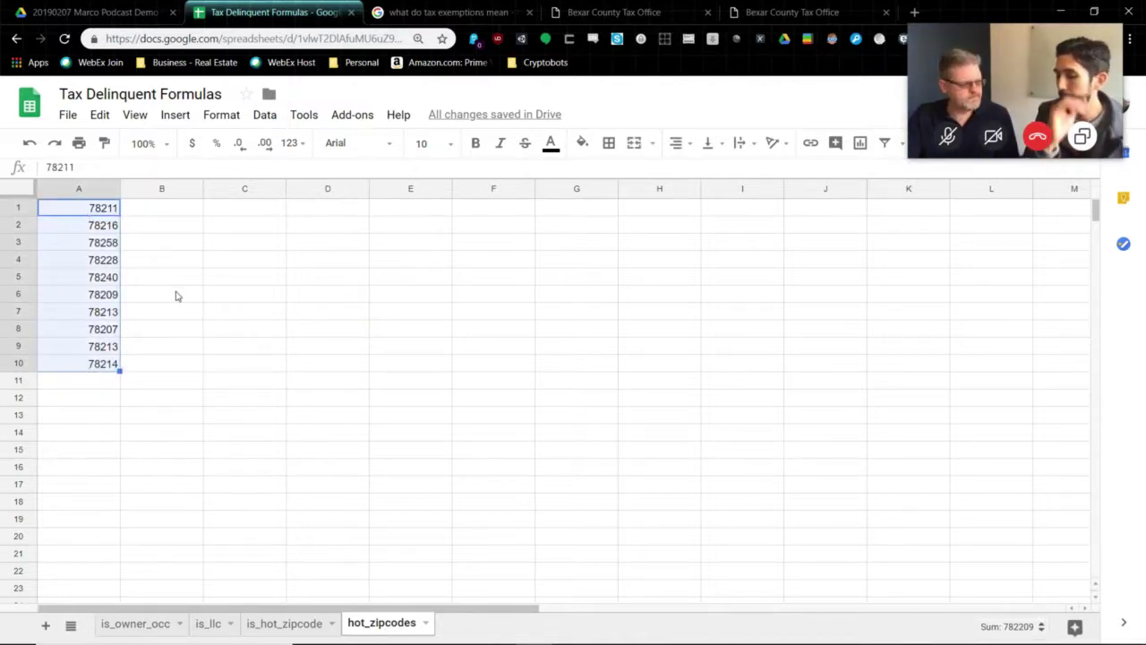
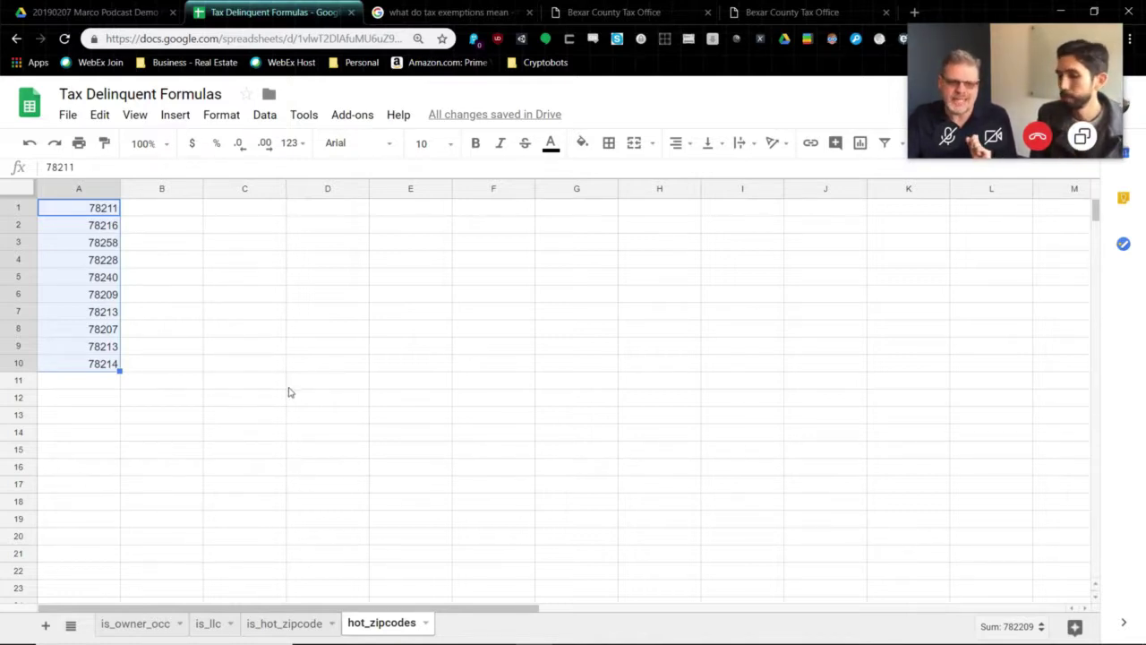
# Step: Look over the hot_zipcodes list down to its last entry and select the empty column A cells below it
pyautogui.click(346, 386)
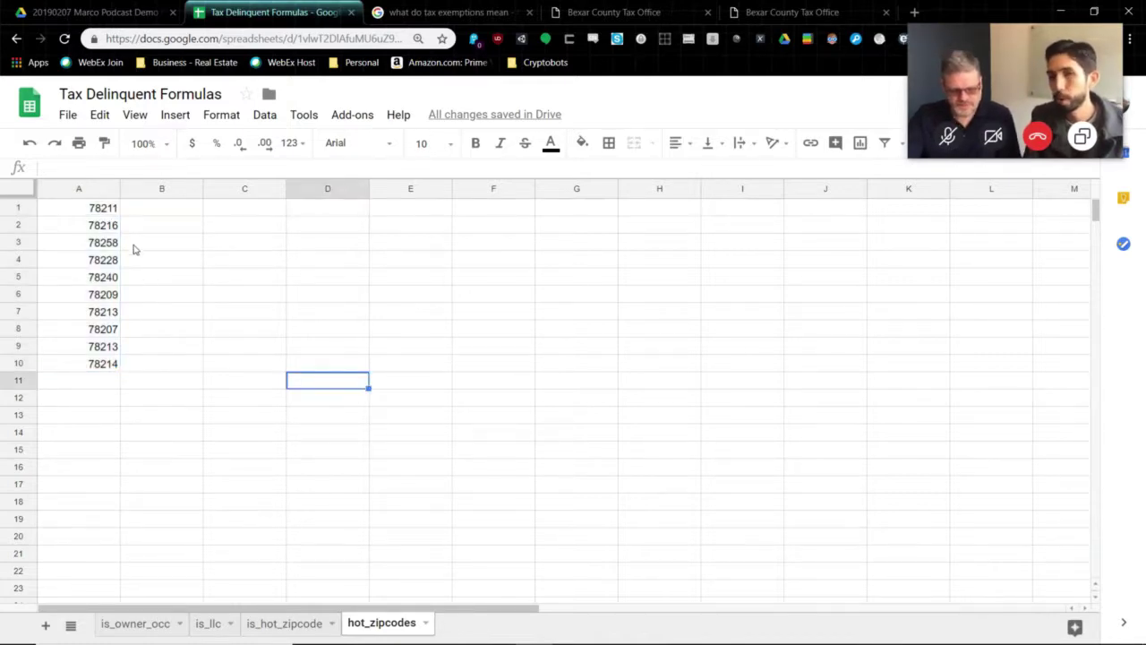
pyautogui.moveTo(103, 209); pyautogui.dragTo(192, 376)
pyautogui.click(240, 365)
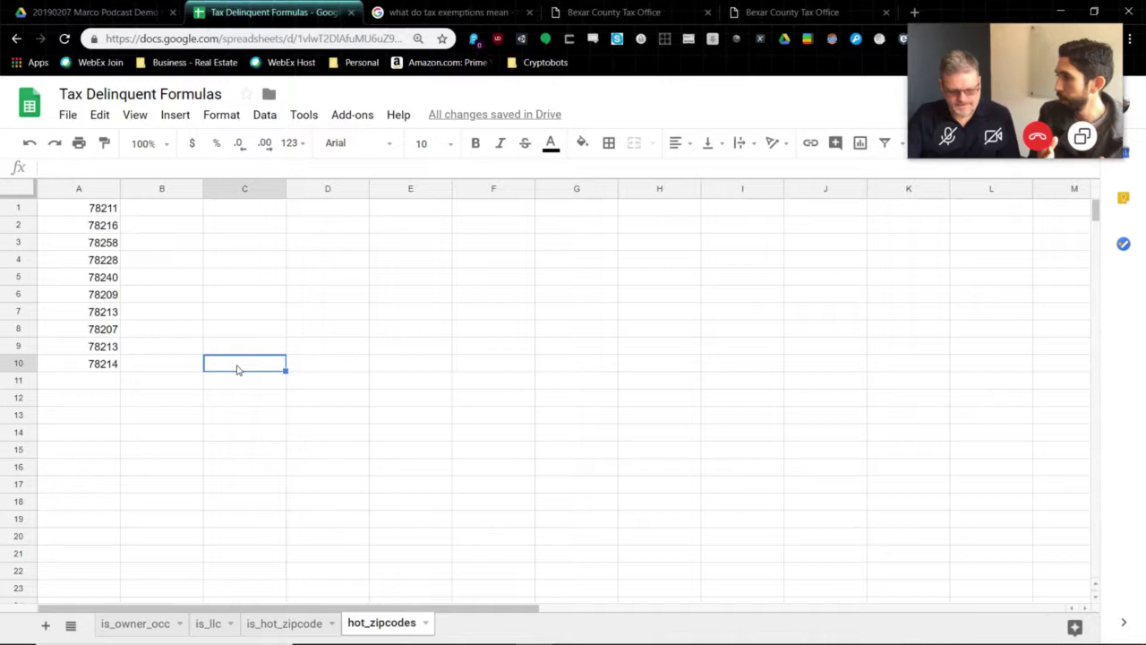
pyautogui.click(107, 367)
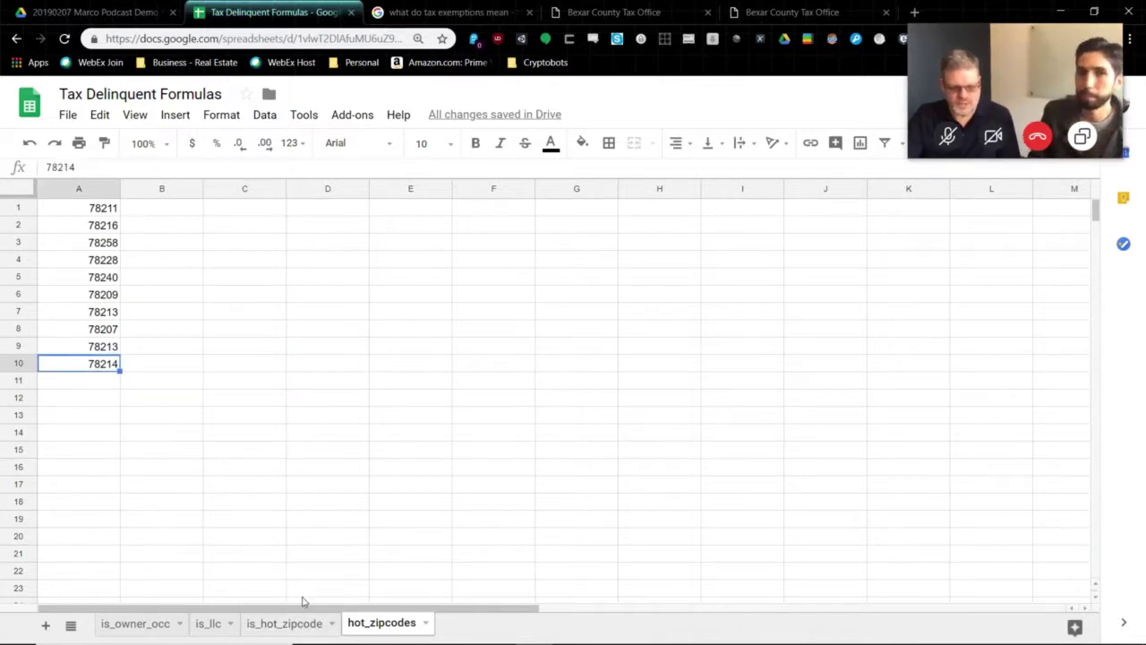
pyautogui.click(124, 436)
pyautogui.moveTo(93, 385); pyautogui.dragTo(66, 529)
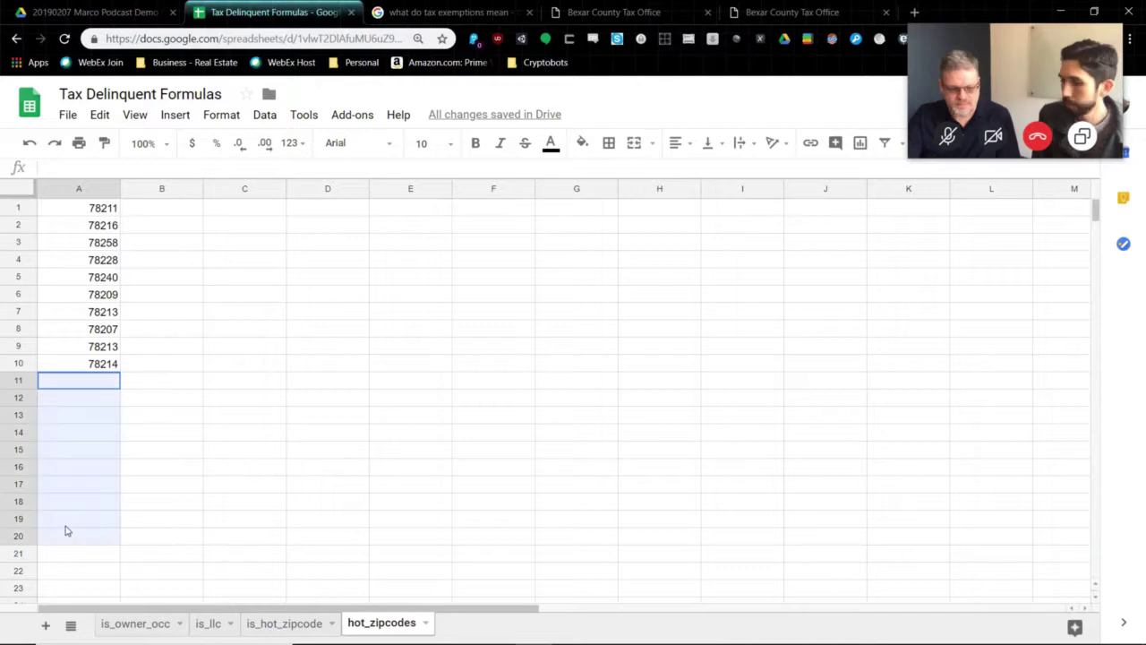
# Step: On the is_hot_zipcode sheet, examine the mailing_zip column and the hot_zipcodes!A:A range in the match_index formula in B2
pyautogui.click(280, 622)
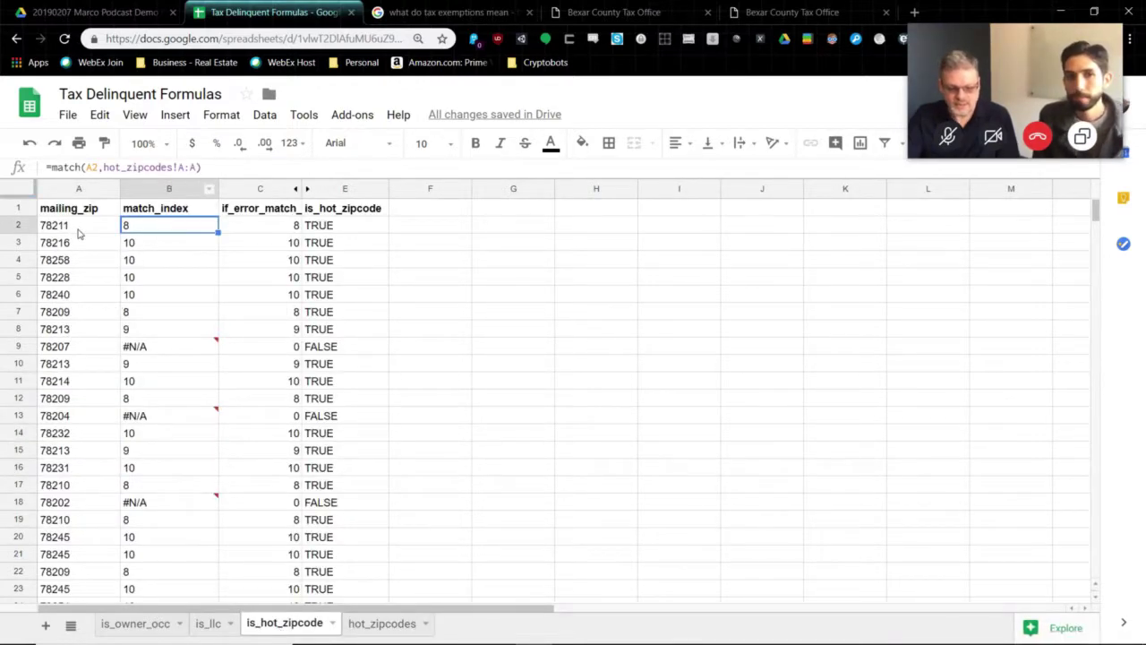
pyautogui.click(78, 189)
pyautogui.moveTo(58, 225); pyautogui.dragTo(89, 466)
pyautogui.click(178, 208)
pyautogui.click(166, 225)
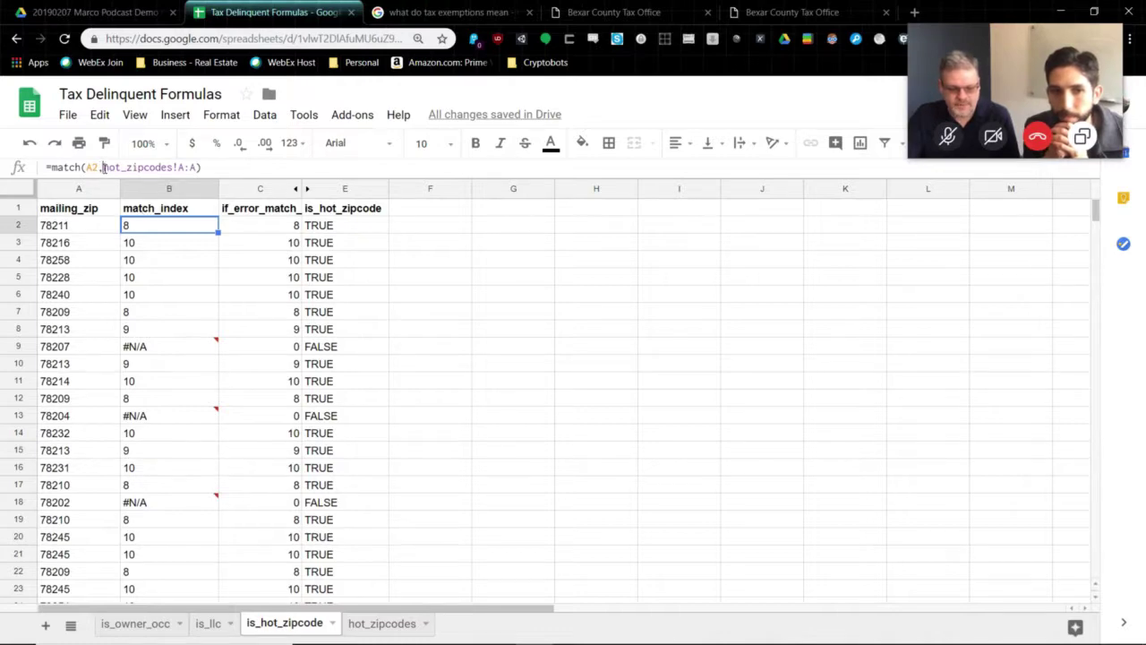
pyautogui.moveTo(103, 168); pyautogui.dragTo(198, 167)
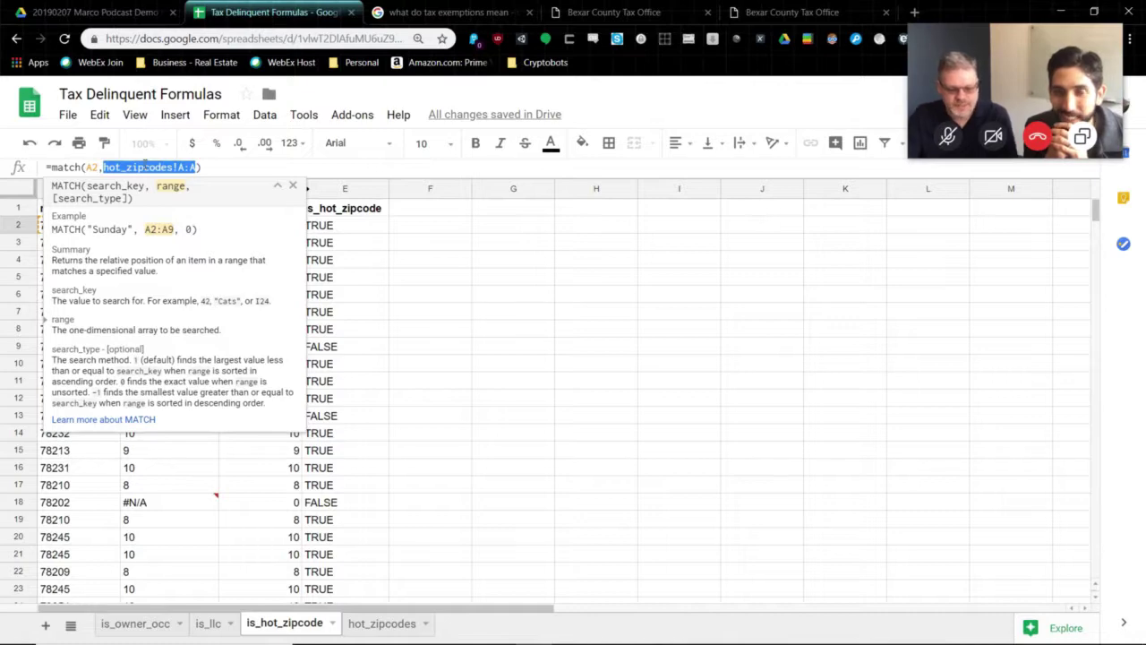
pyautogui.press('Escape')
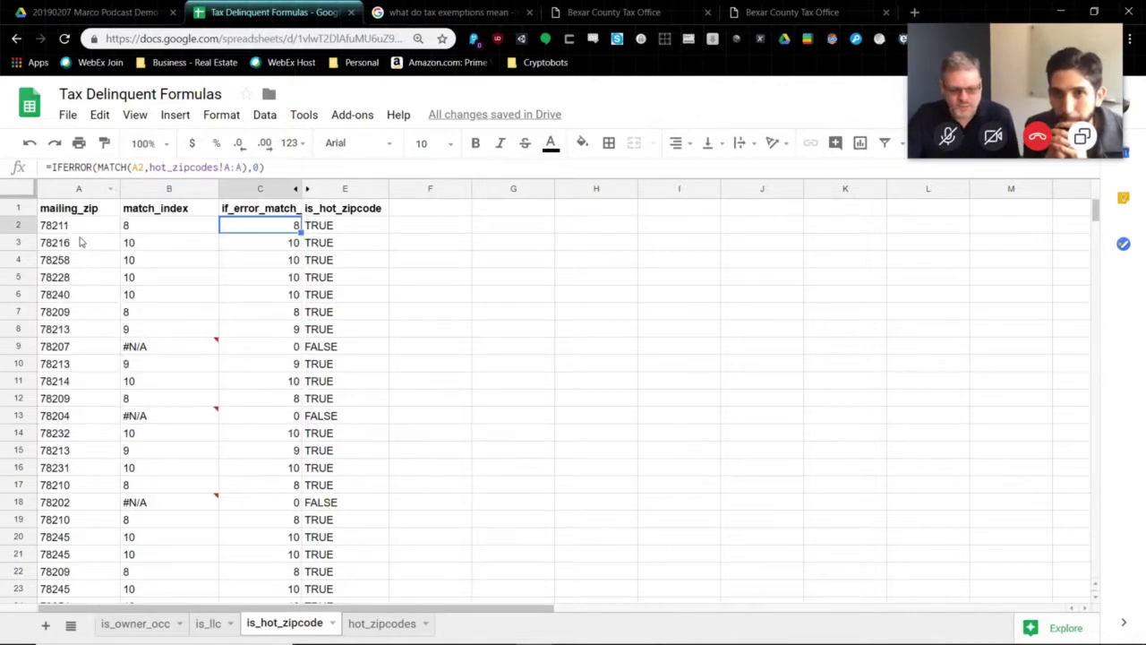
pyautogui.click(80, 228)
pyautogui.click(143, 230)
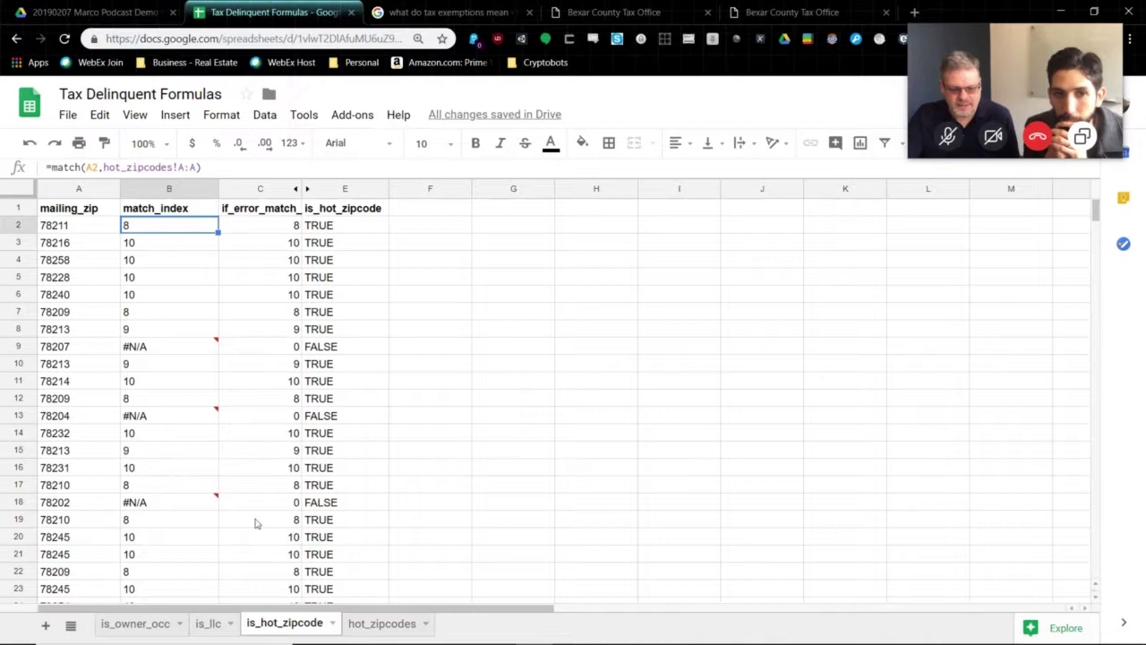
# Step: Check the hot_zipcodes lookup list, then inspect the match_index results and the error in cell B9
pyautogui.click(374, 624)
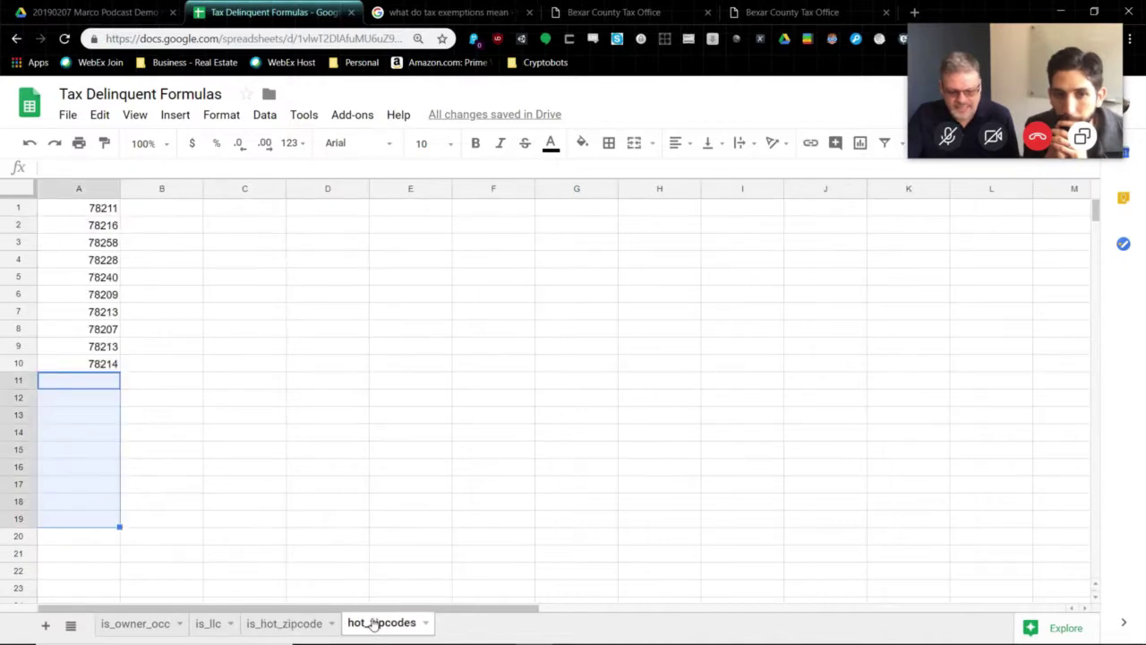
pyautogui.click(286, 623)
pyautogui.click(172, 268)
pyautogui.click(163, 231)
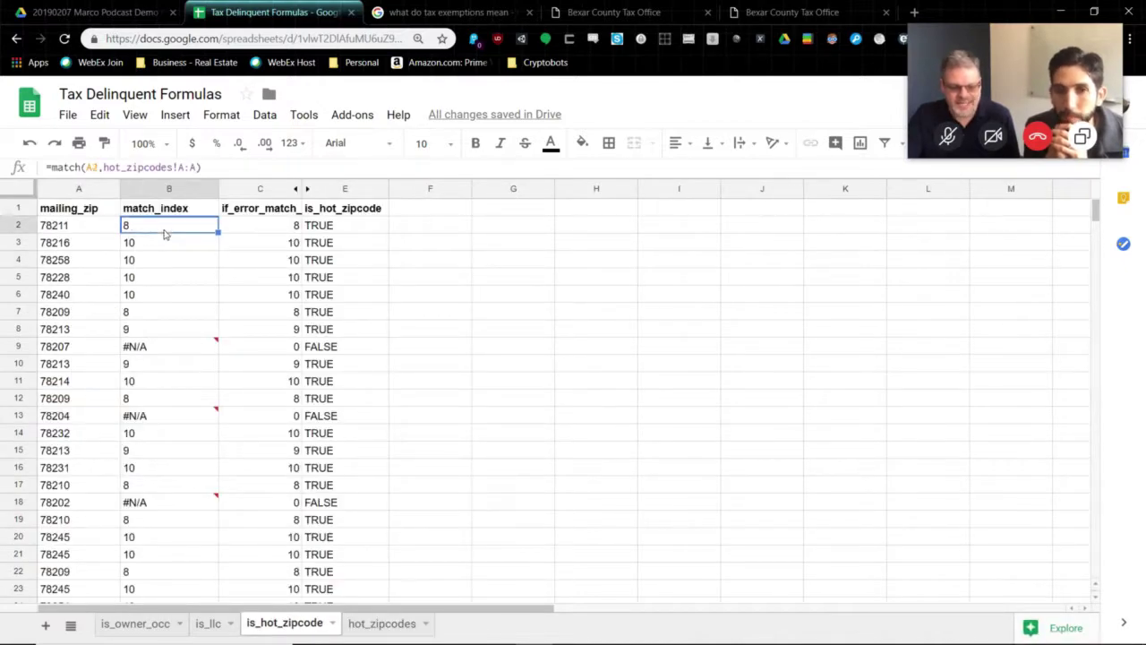
pyautogui.moveTo(149, 264); pyautogui.dragTo(152, 298)
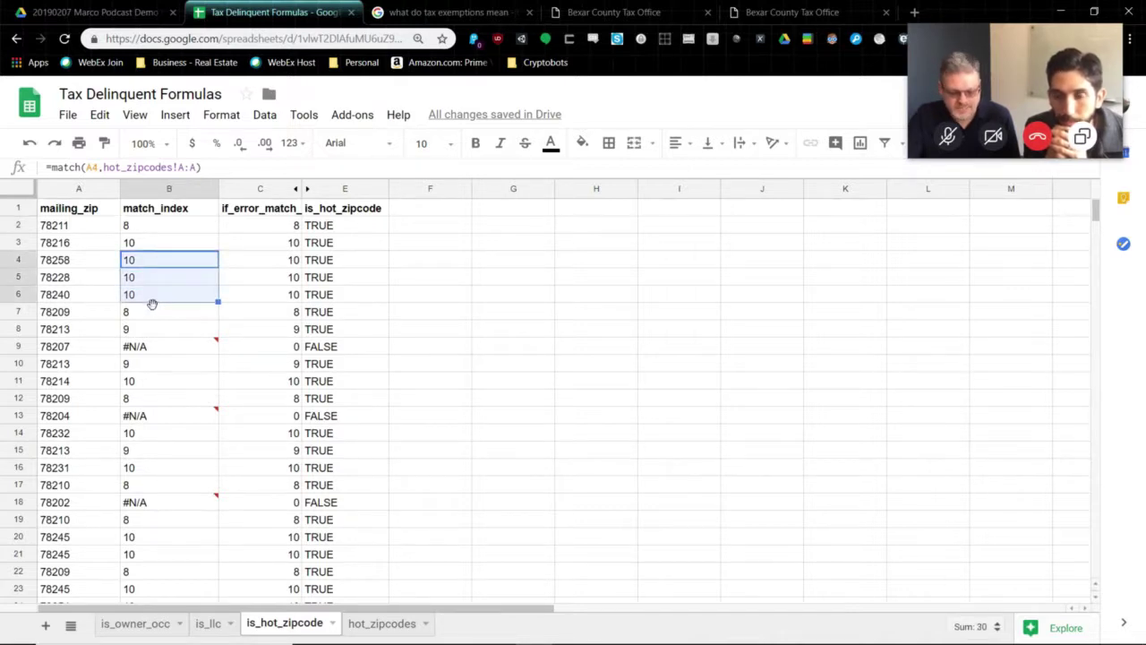
pyautogui.scroll(-1, 151, 299)
pyautogui.click(148, 296)
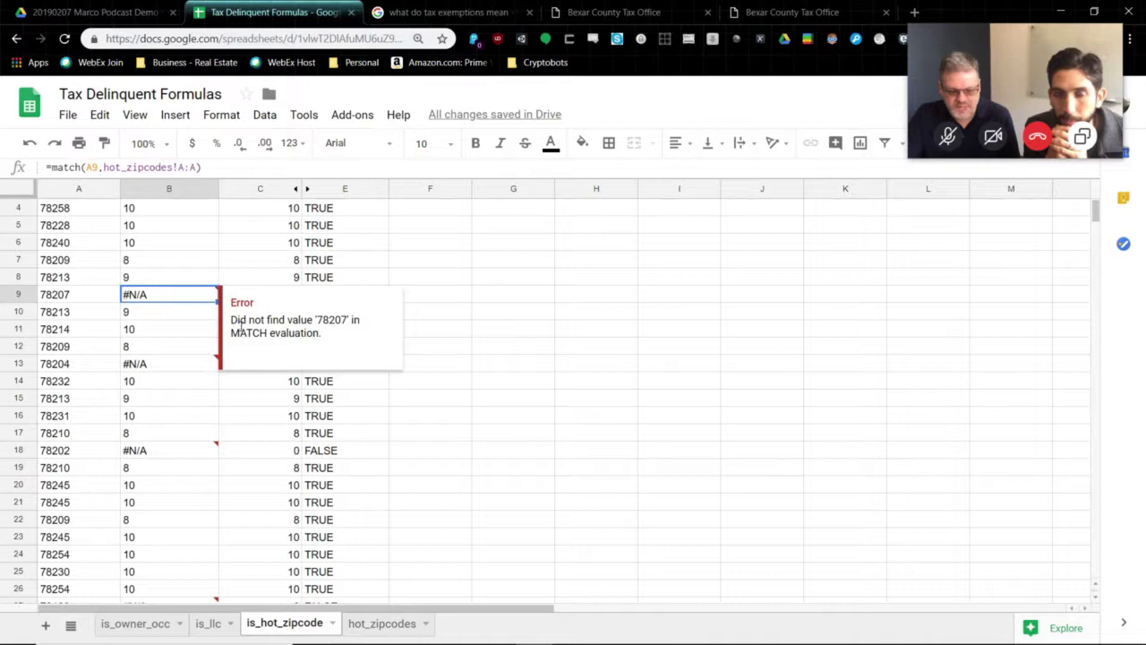
# Step: Add the zip code 78207 in cell A11 of the hot_zipcodes sheet
pyautogui.click(367, 623)
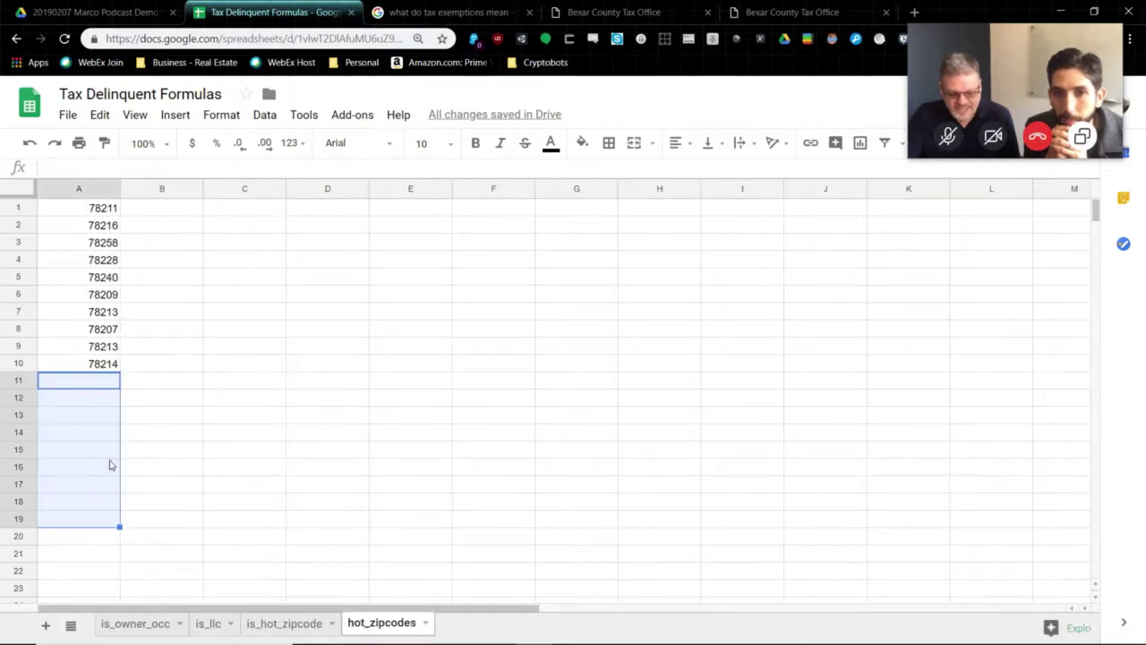
pyautogui.click(100, 383)
pyautogui.write('74')
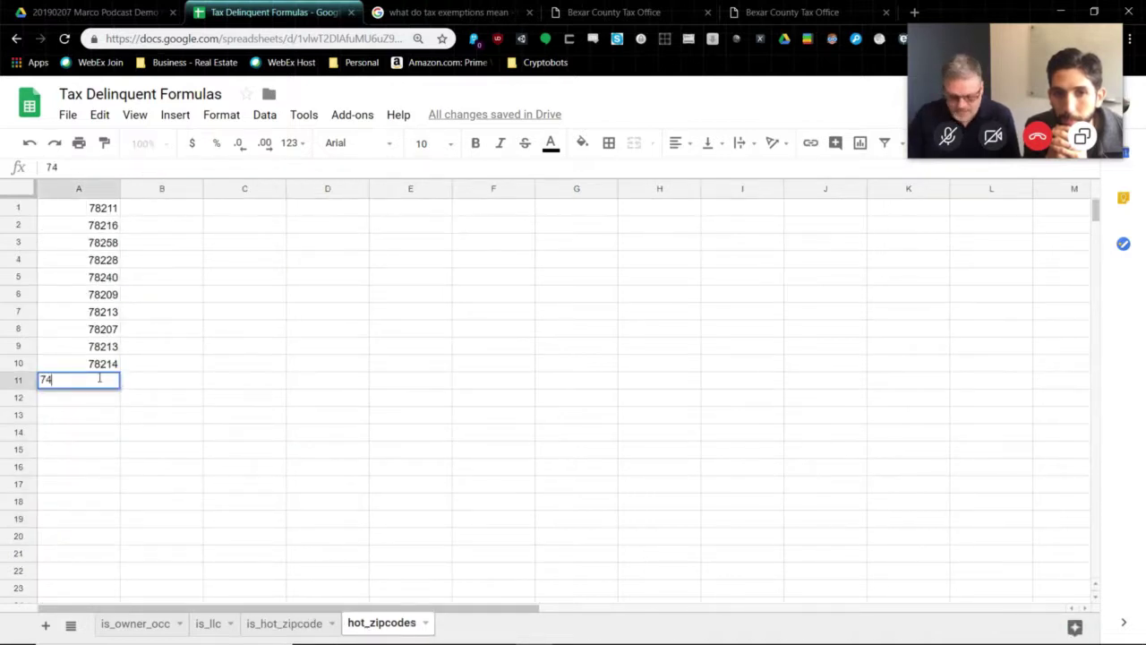
pyautogui.write('8207')
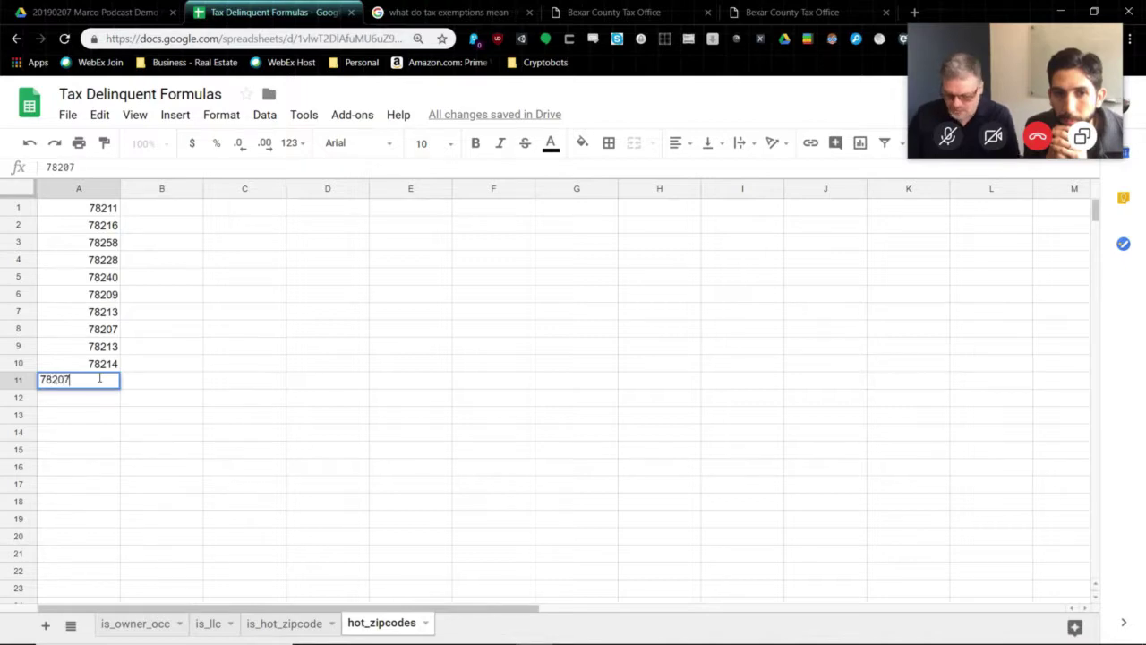
pyautogui.press('Tab')
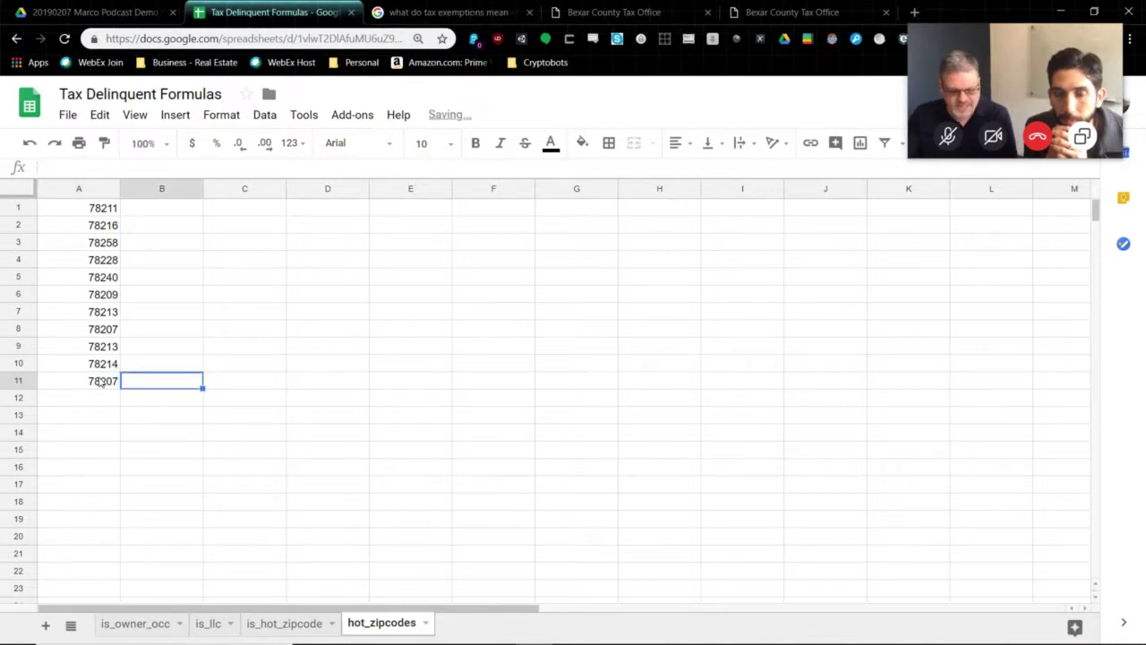
# Step: Check the match_index result for zip 78207 in B9 of is_hot_zipcode against the hot_zipcodes list
pyautogui.click(274, 622)
pyautogui.click(145, 333)
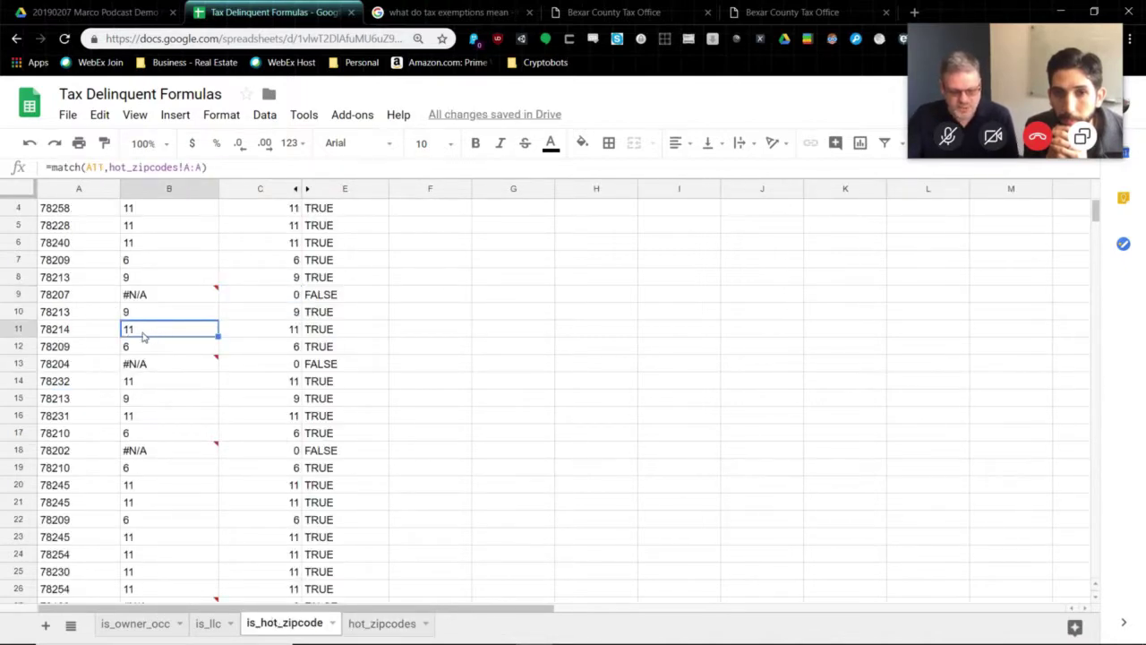
pyautogui.click(126, 296)
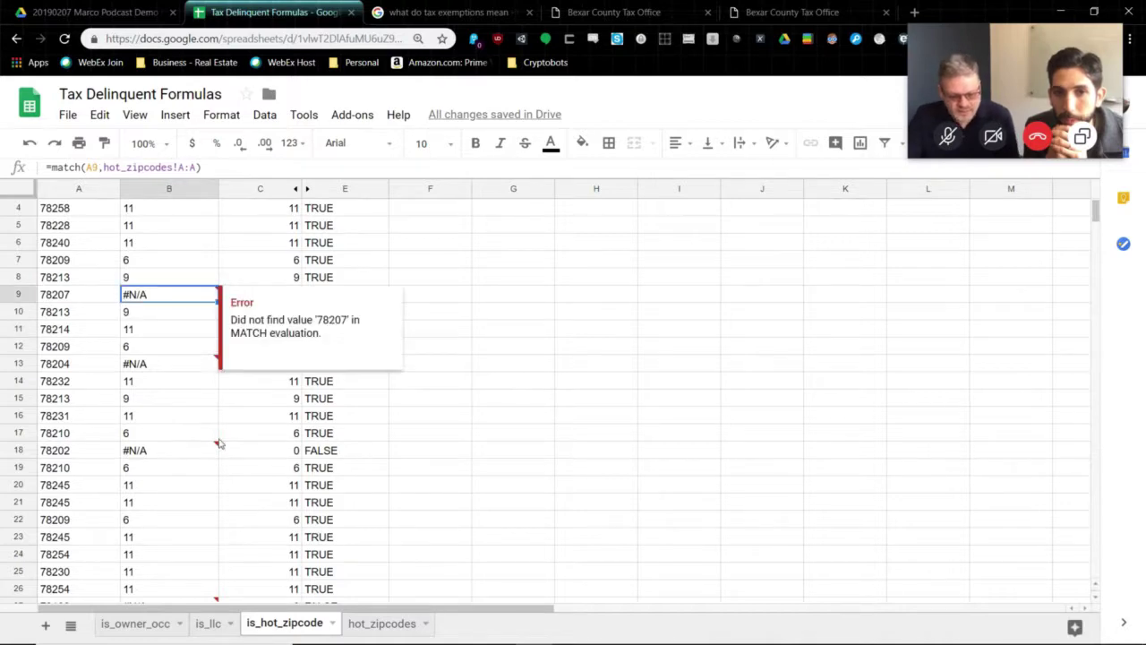
pyautogui.click(376, 622)
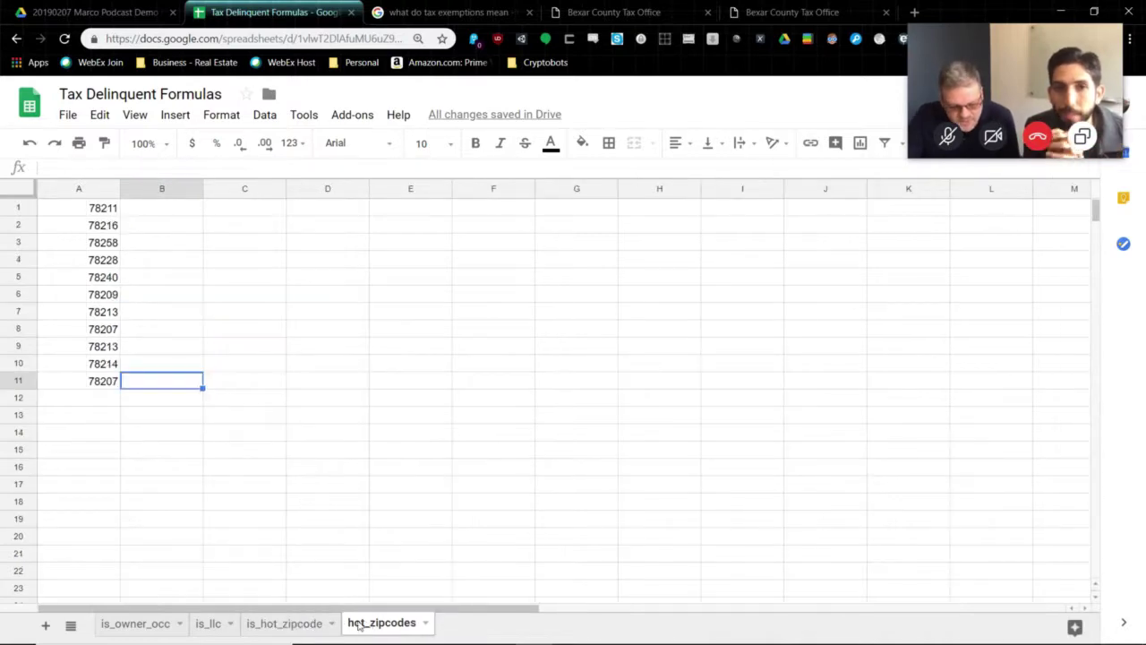
pyautogui.click(300, 623)
pyautogui.scroll(1, 174, 325)
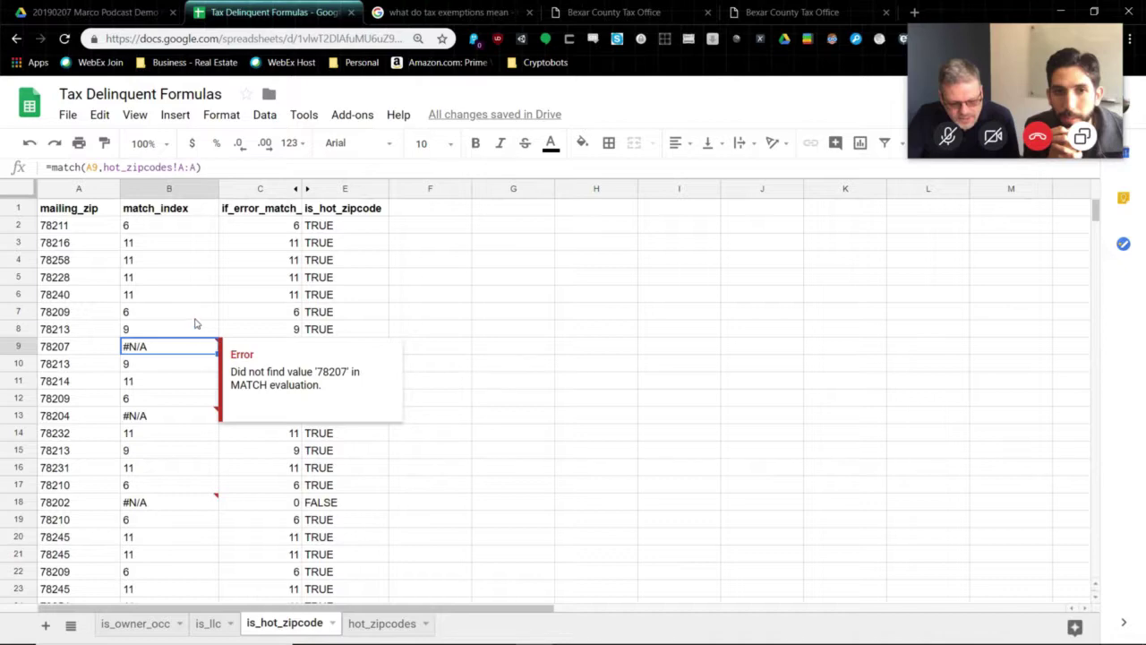
# Step: Fill the match_index formula from B7 down to B10 and check the result in B9
pyautogui.press('Up')
pyautogui.press('Up')
pyautogui.moveTo(221, 320); pyautogui.dragTo(218, 366)
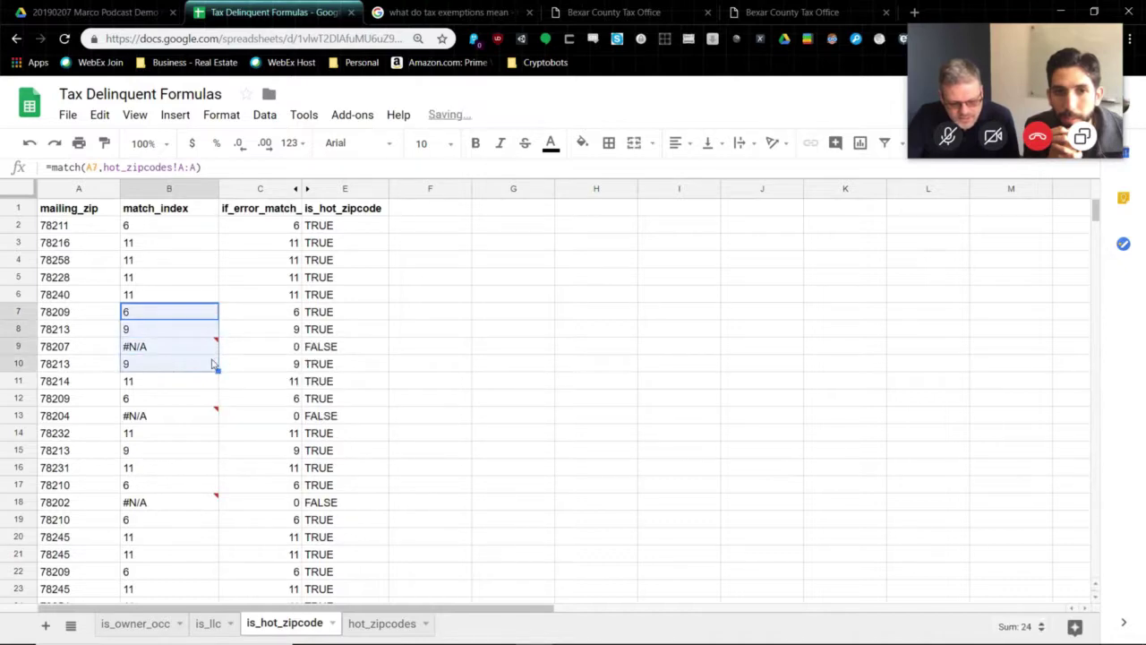
pyautogui.click(197, 348)
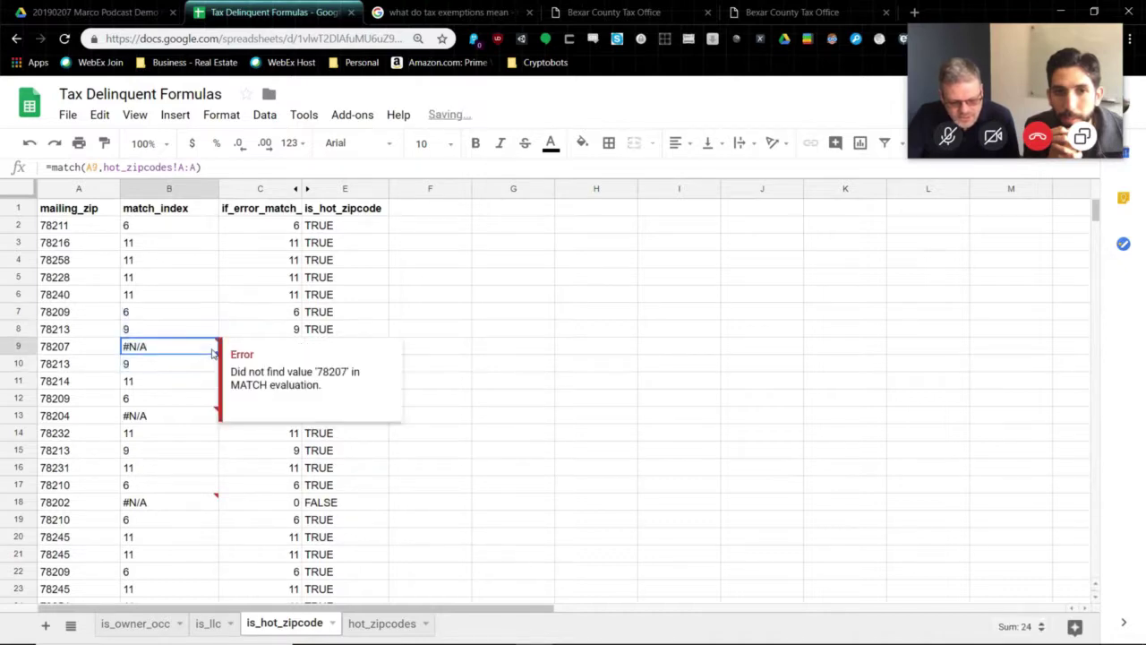
# Step: Remove the added 78207 entry from cell A11 of the hot_zipcodes sheet
pyautogui.click(380, 622)
pyautogui.click(109, 381)
pyautogui.hotkey('ctrl', 'z')
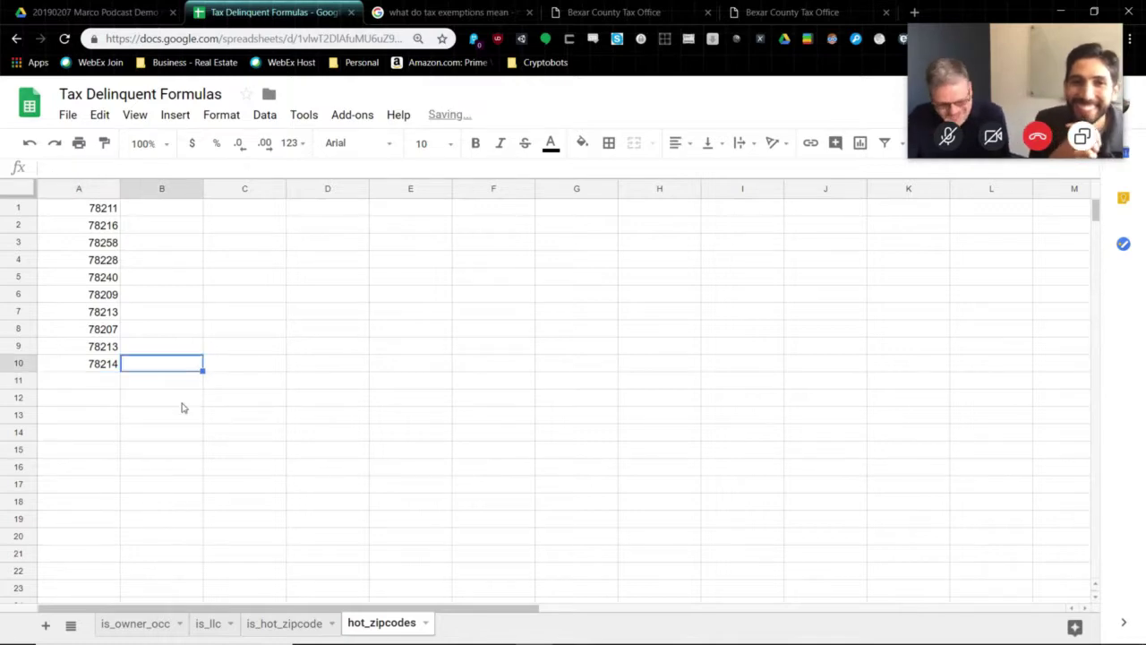
# Step: On the is_hot_zipcode sheet, examine the row 9 formulas from mailing_zip to is_hot_zipcode and the IFERROR results in C2:C15
pyautogui.click(318, 625)
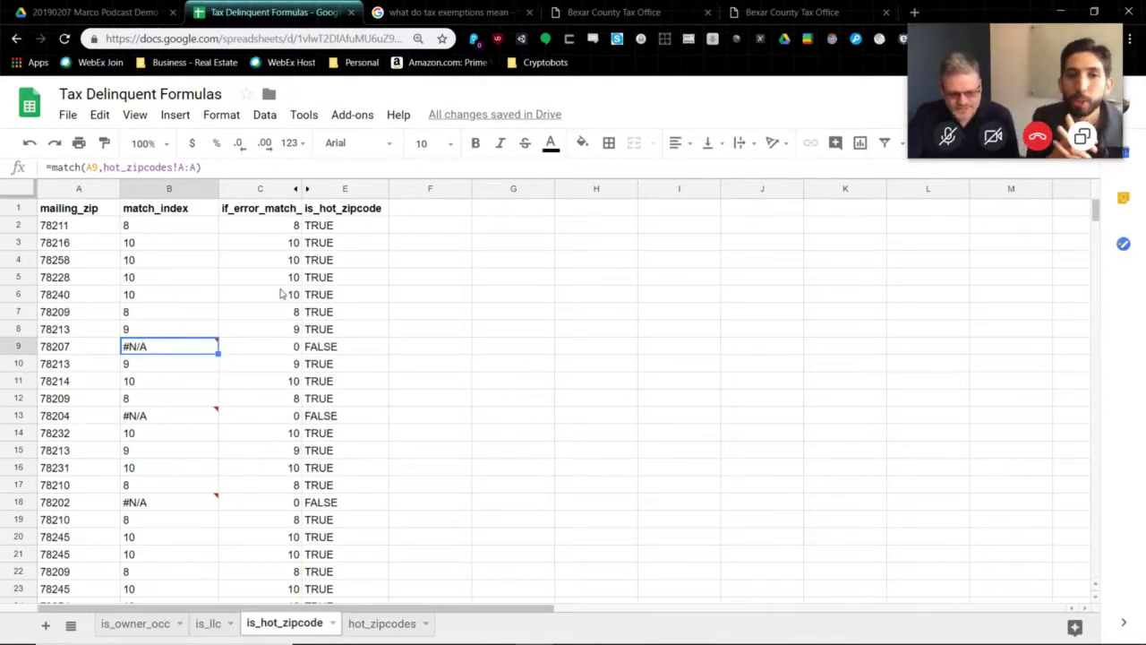
pyautogui.click(86, 355)
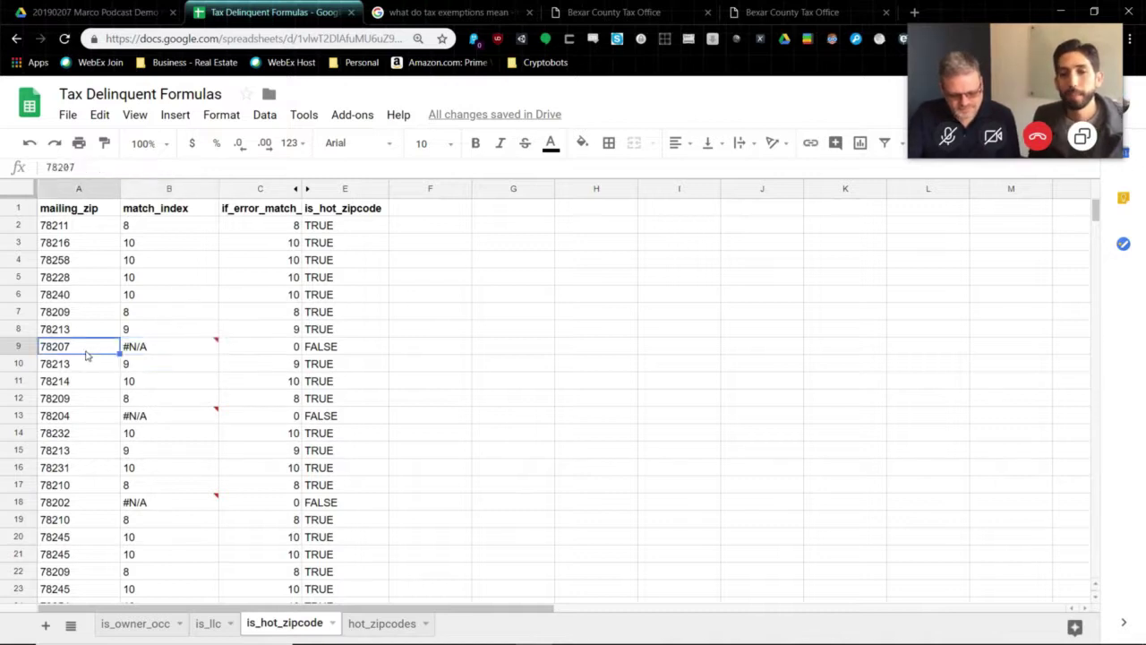
pyautogui.click(127, 351)
pyautogui.click(257, 339)
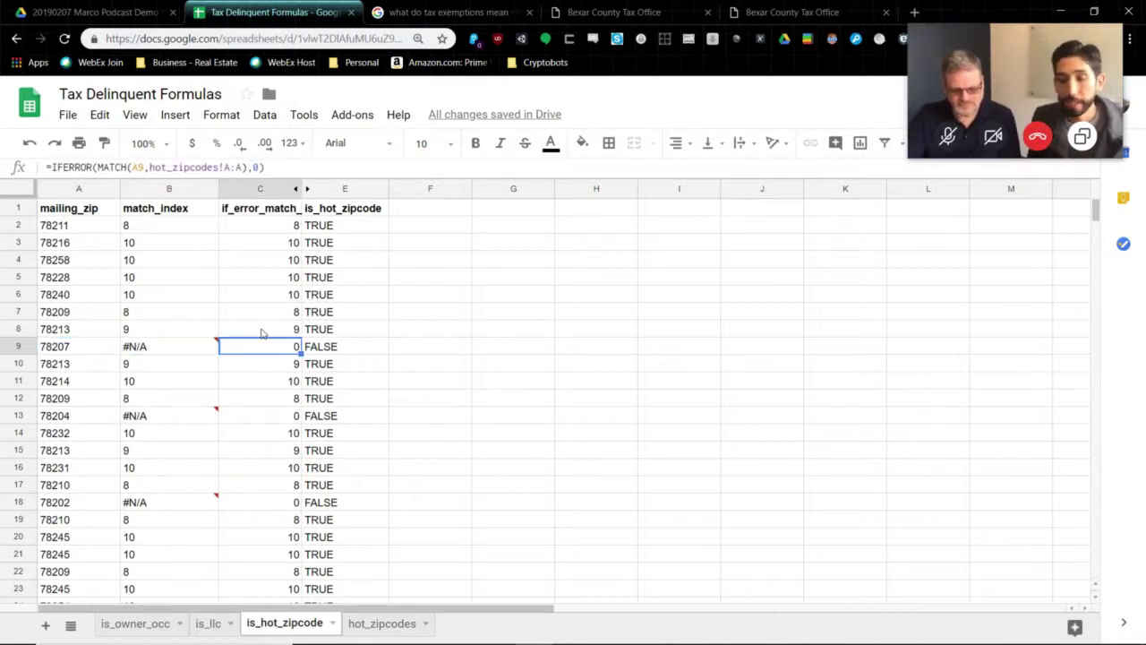
pyautogui.press('Right')
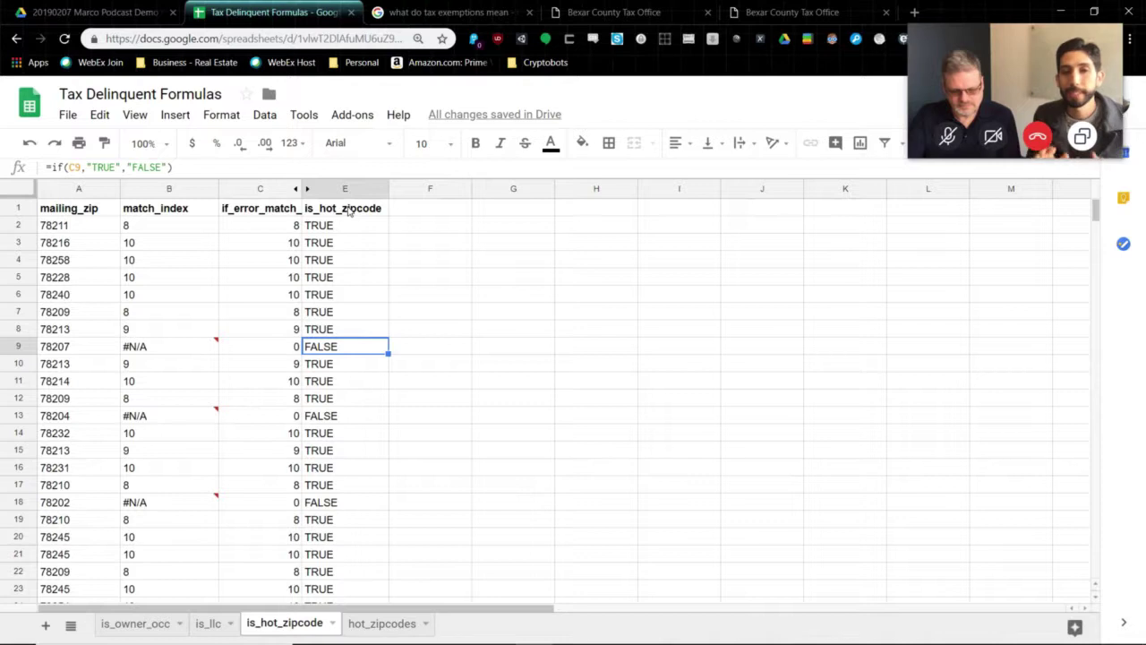
pyautogui.moveTo(225, 230); pyautogui.dragTo(278, 451)
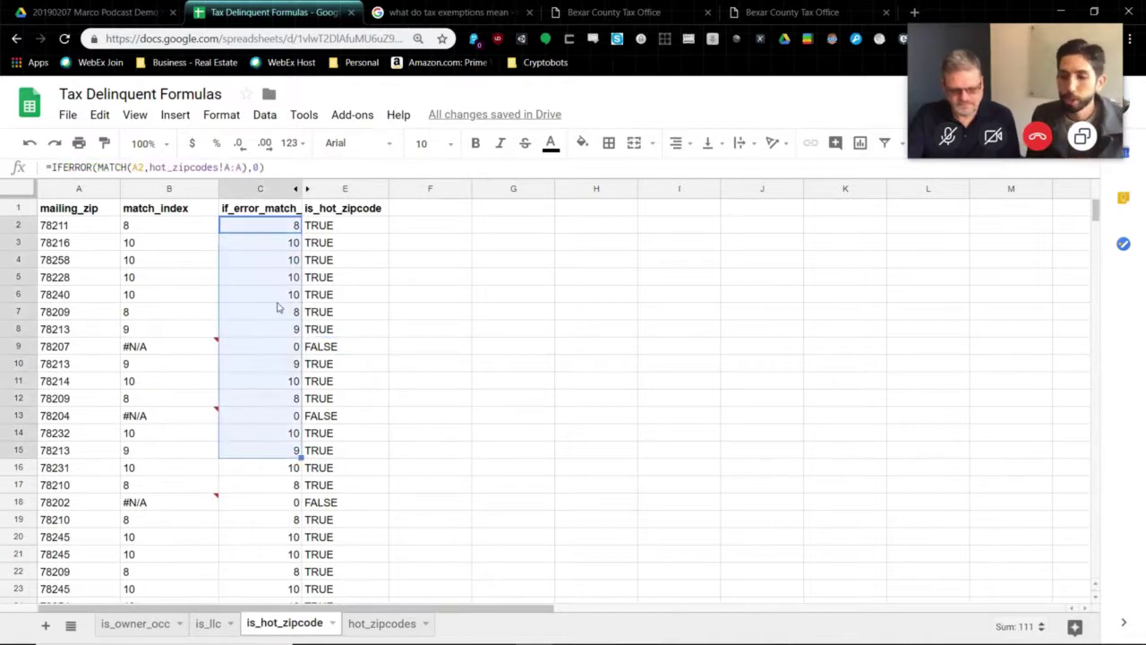
# Step: Review the is_hot_zipcode values in E3:E19, the IF formula in E2 and the column header
pyautogui.moveTo(331, 243); pyautogui.dragTo(357, 523)
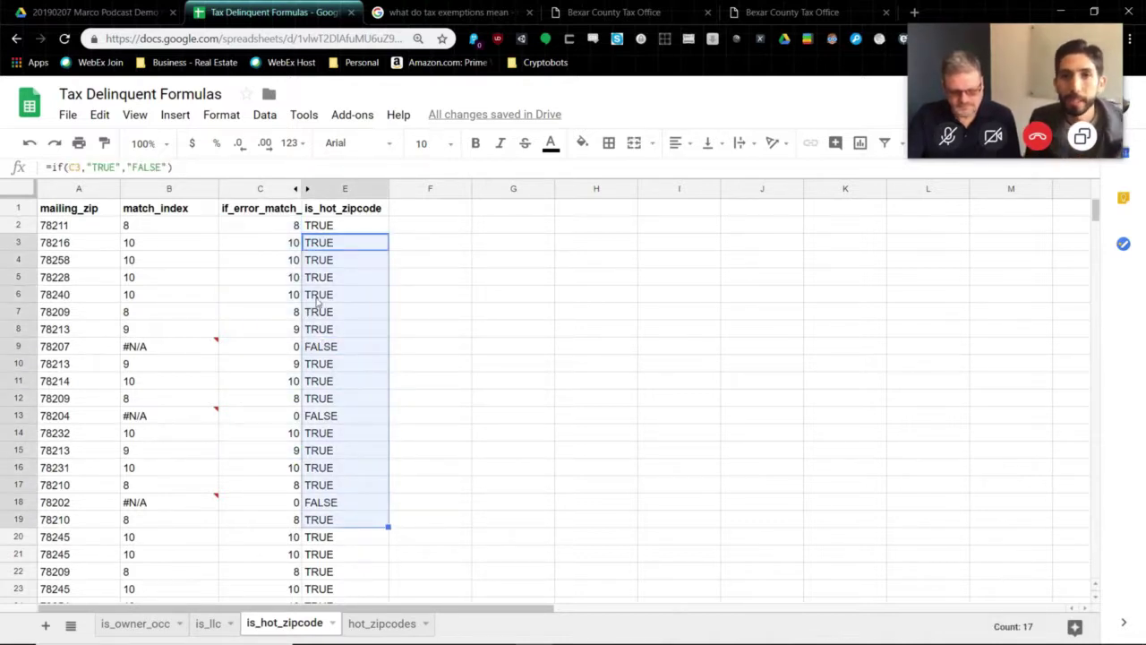
pyautogui.click(350, 229)
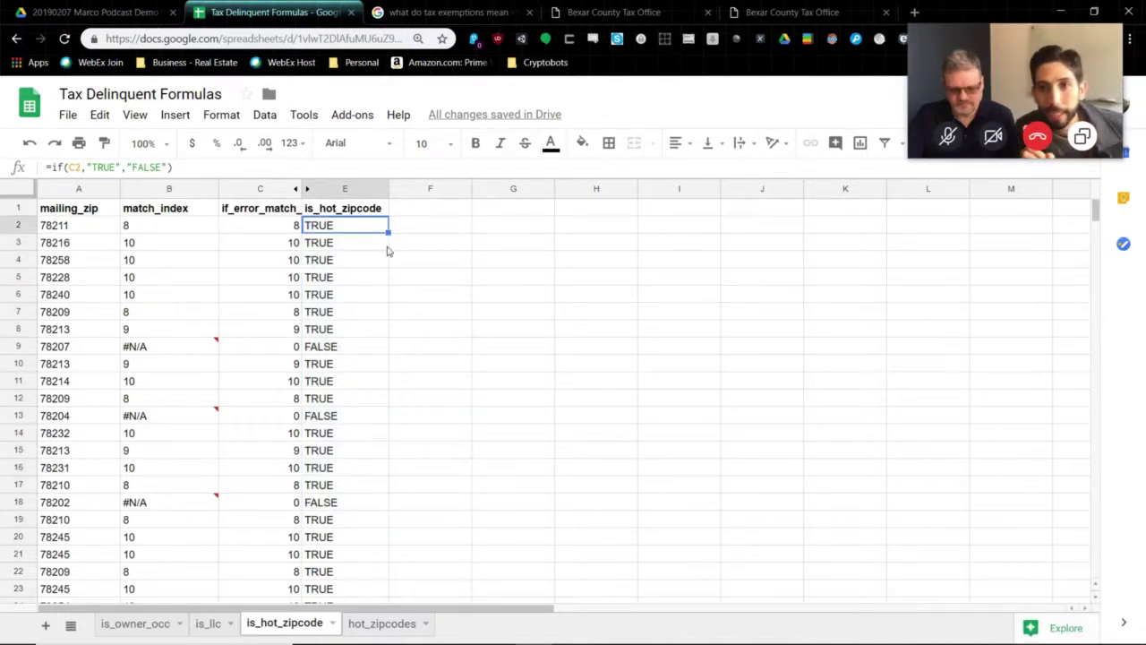
pyautogui.click(352, 214)
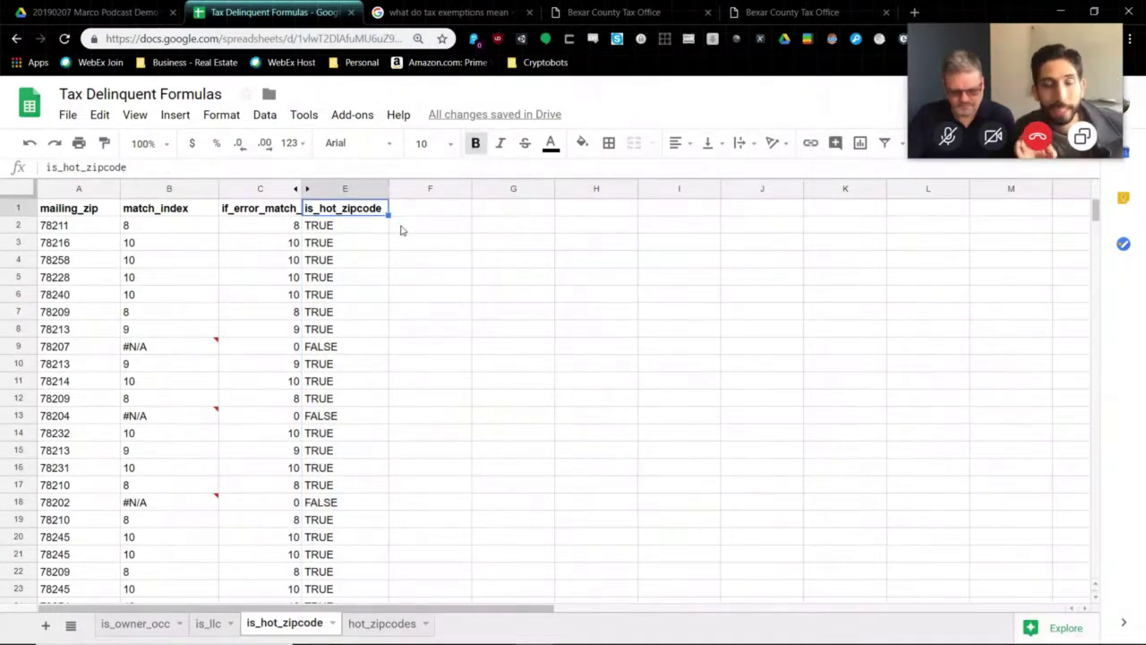
# Step: Enter the note "<--- THIS IS THE IMPORTANT COLUMN FOR YOUR FILTERING" in cell F2, beside the is_hot_zipcode column
pyautogui.click(402, 230)
pyautogui.write('<')
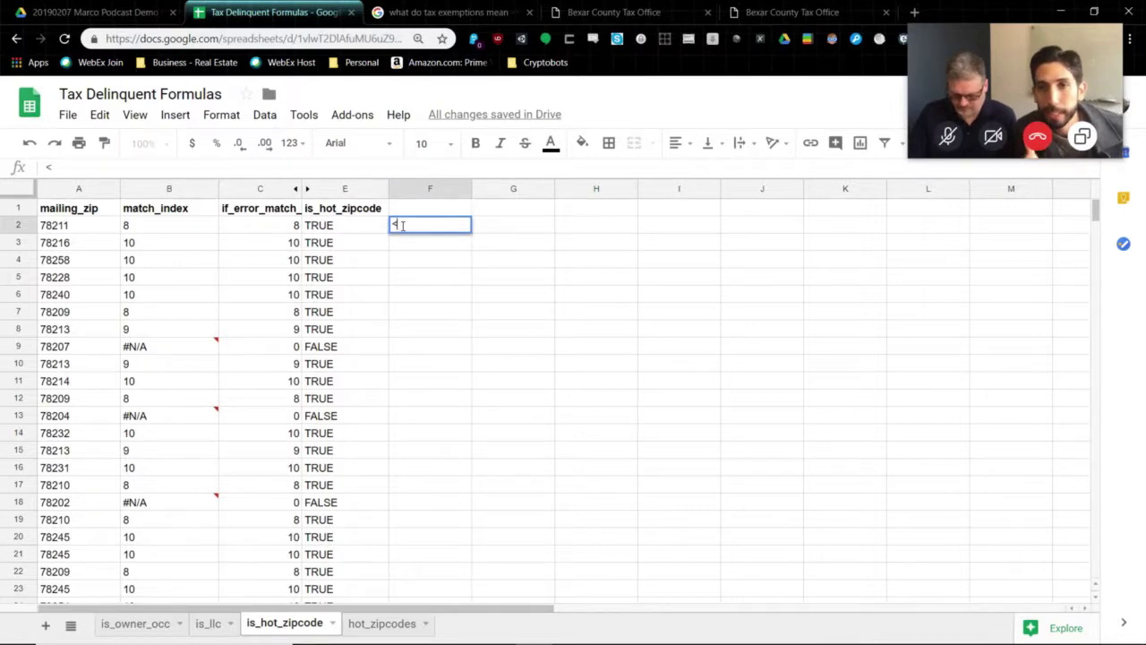
pyautogui.write('--- THIS IS THE IMPORAN')
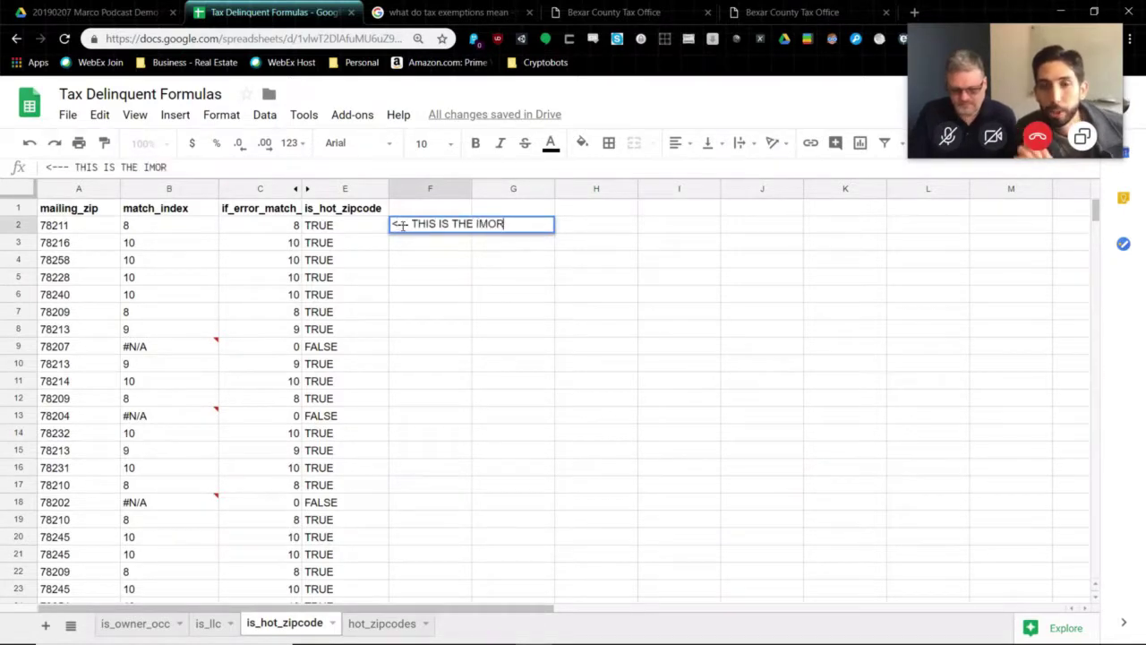
pyautogui.press('BackSpace')
pyautogui.press('BackSpace')
pyautogui.write('TANT COLU')
pyautogui.press('BackSpace')
pyautogui.press('BackSpace')
pyautogui.write('LUIM')
pyautogui.press('BackSpace')
pyautogui.press('BackSpace')
pyautogui.write('M')
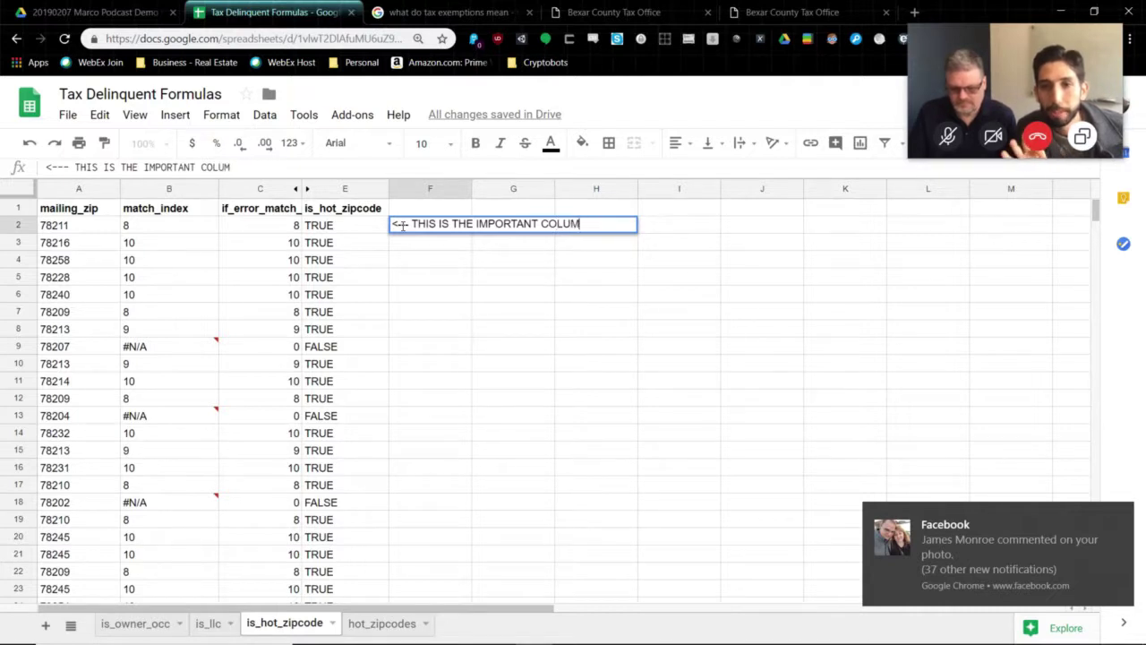
pyautogui.write('N FOR YOUR FULTER')
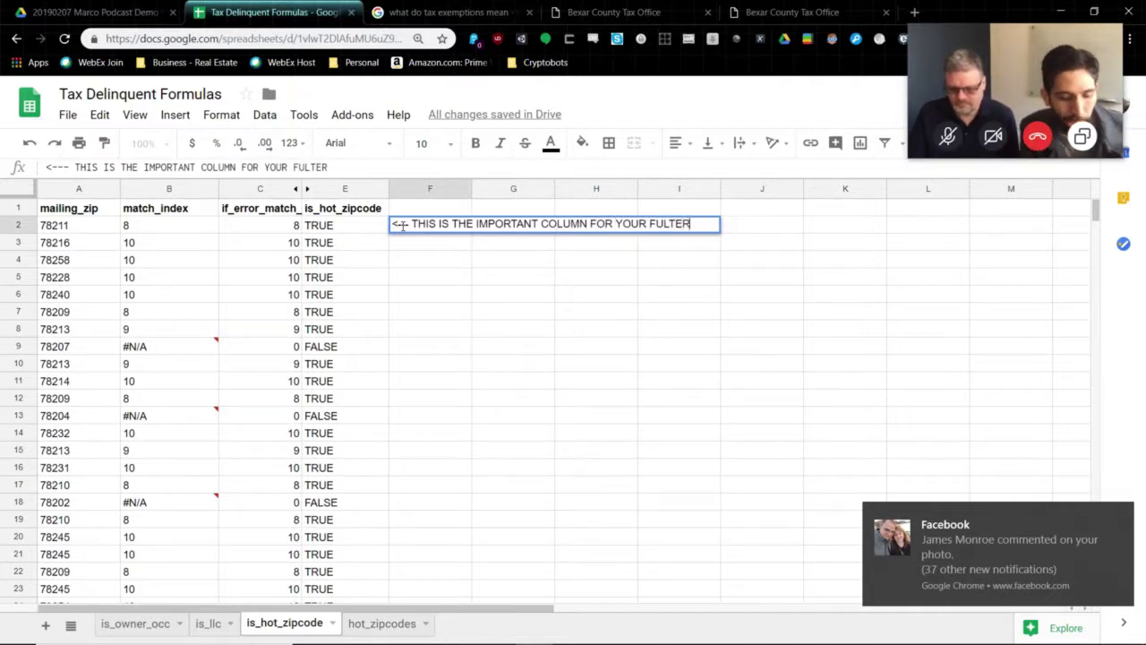
pyautogui.press('BackSpace')
pyautogui.press('BackSpace')
pyautogui.press('BackSpace')
pyautogui.press('BackSpace')
pyautogui.press('BackSpace')
pyautogui.write('ILTERING')
pyautogui.press('Return')
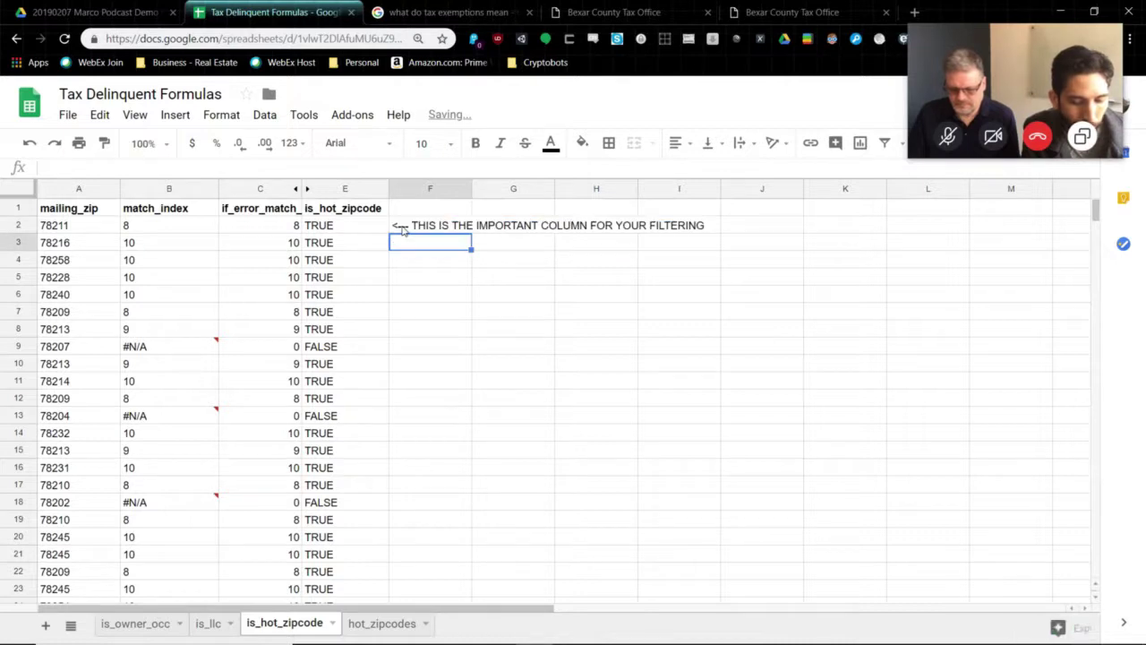
# Step: Examine the is_hot_zipcode results in E2:E20 and how the IF formula in E2 relates to the IFERROR formula in C2
pyautogui.moveTo(363, 231); pyautogui.dragTo(388, 541)
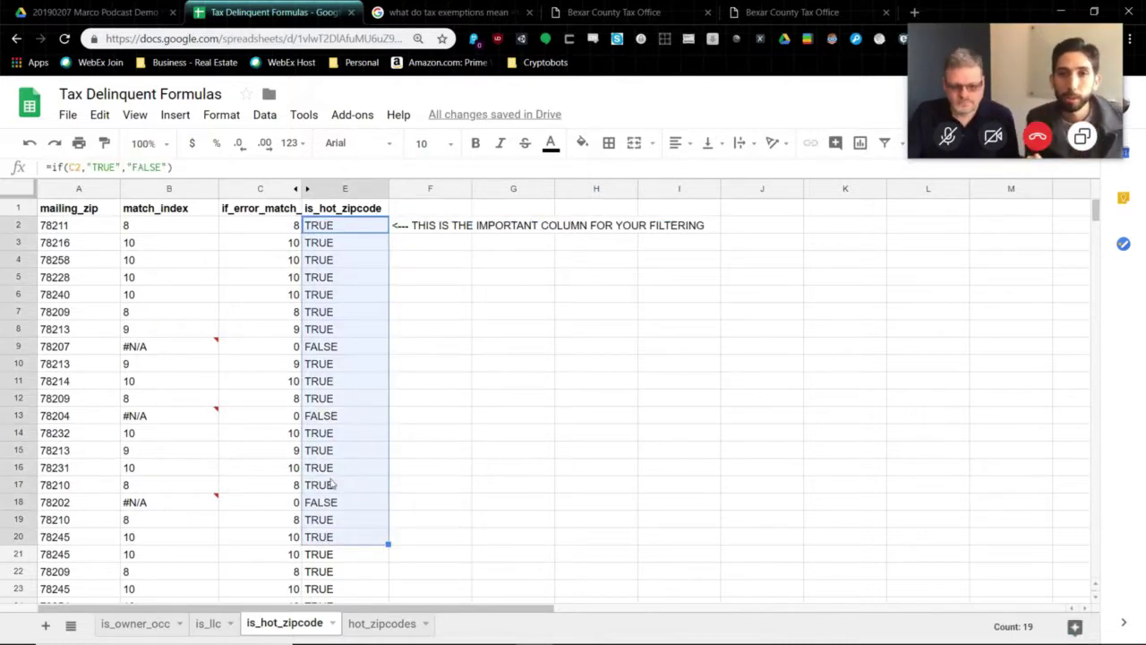
pyautogui.click(328, 230)
pyautogui.doubleClick(328, 230)
pyautogui.press('Tab')
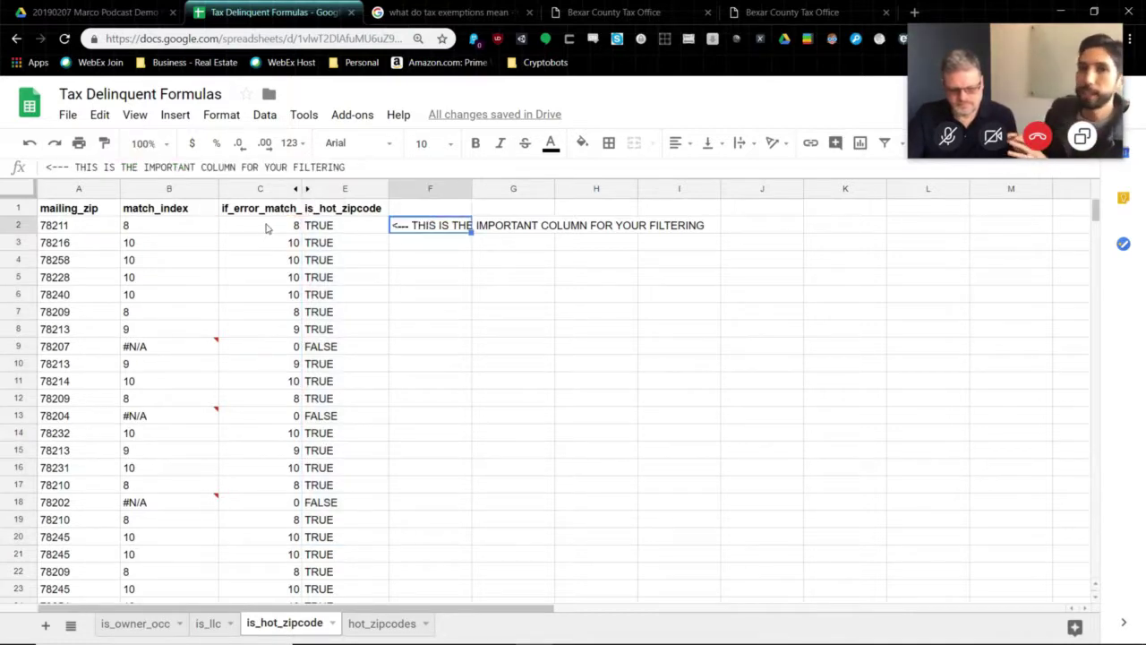
pyautogui.click(266, 227)
pyautogui.doubleClick(266, 225)
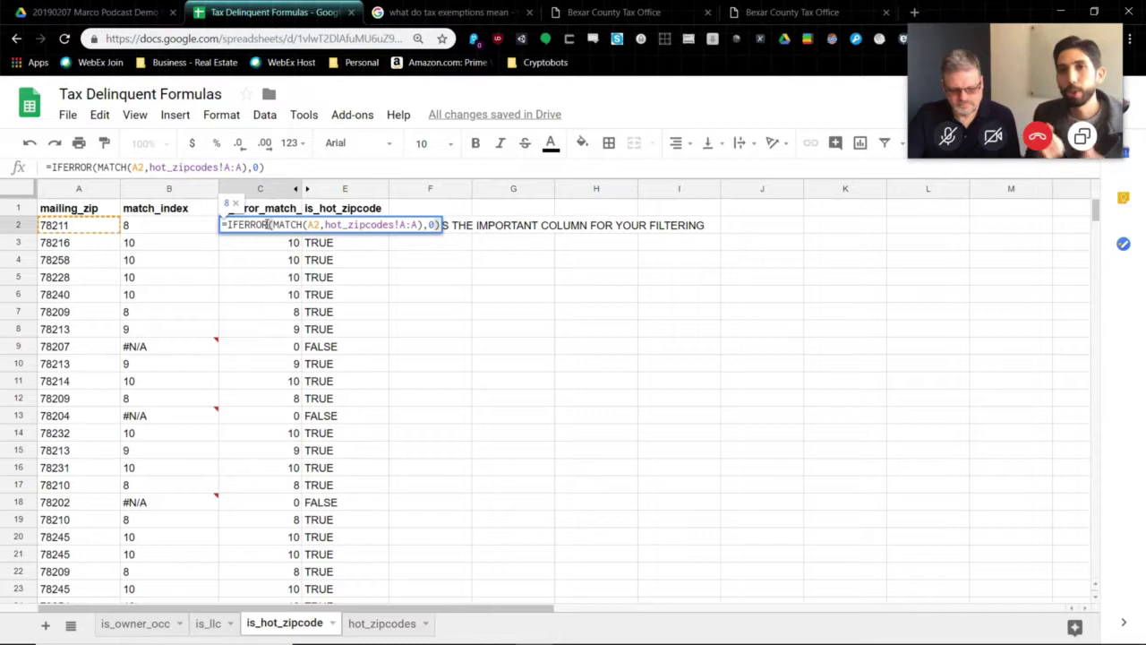
pyautogui.press('Tab')
pyautogui.click(186, 231)
pyautogui.click(331, 230)
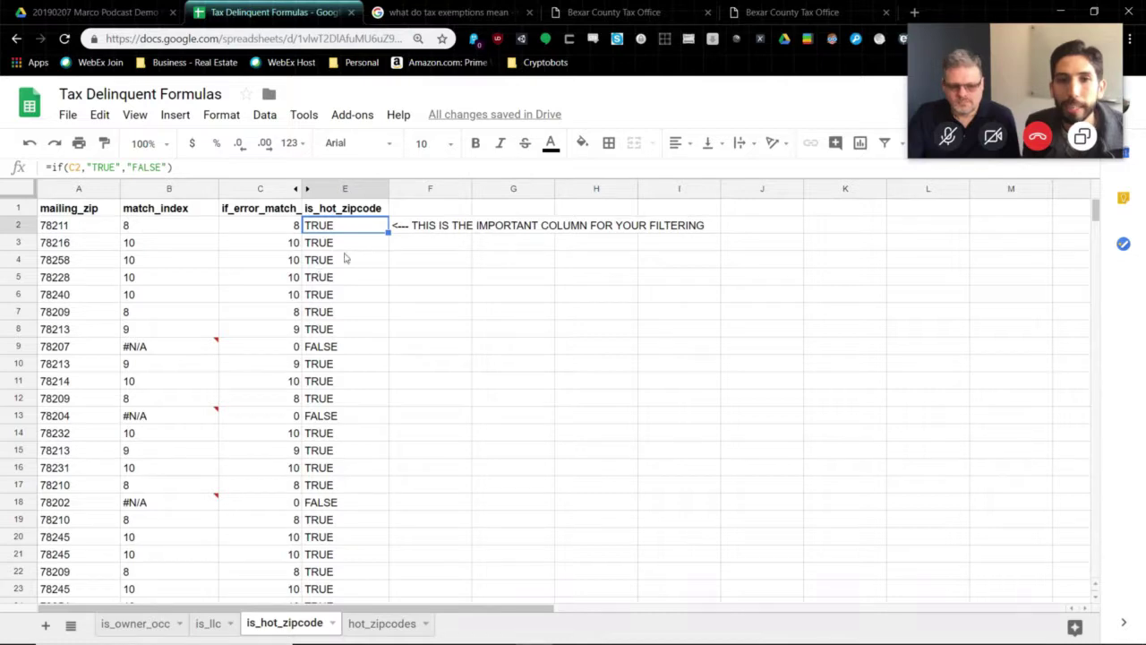
pyautogui.click(272, 225)
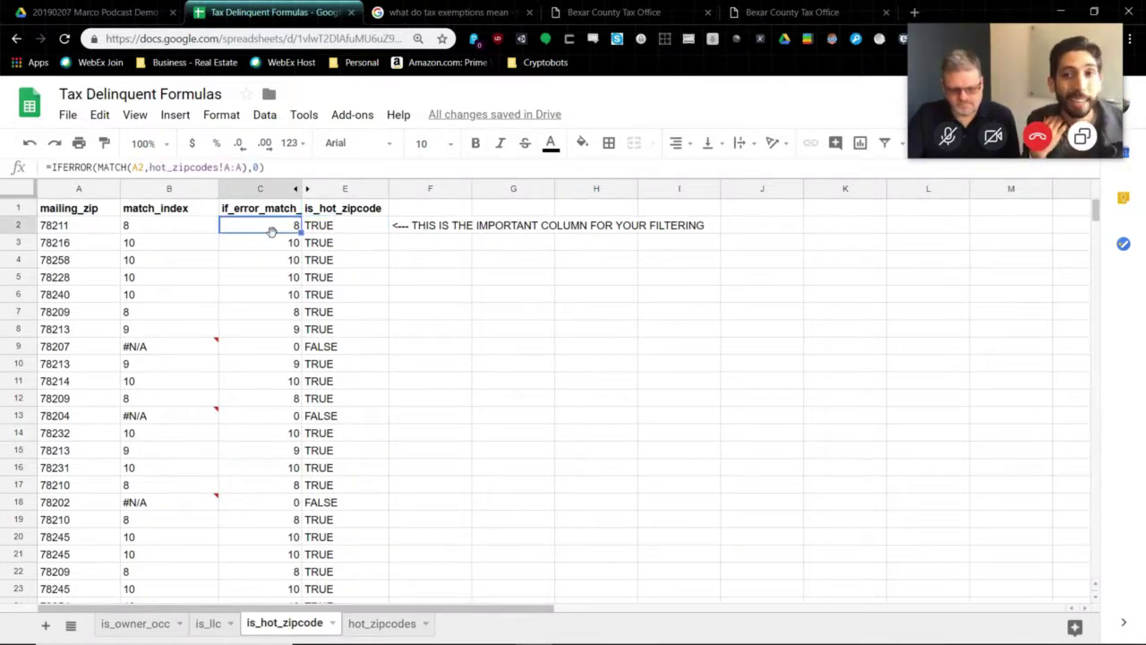
pyautogui.click(329, 232)
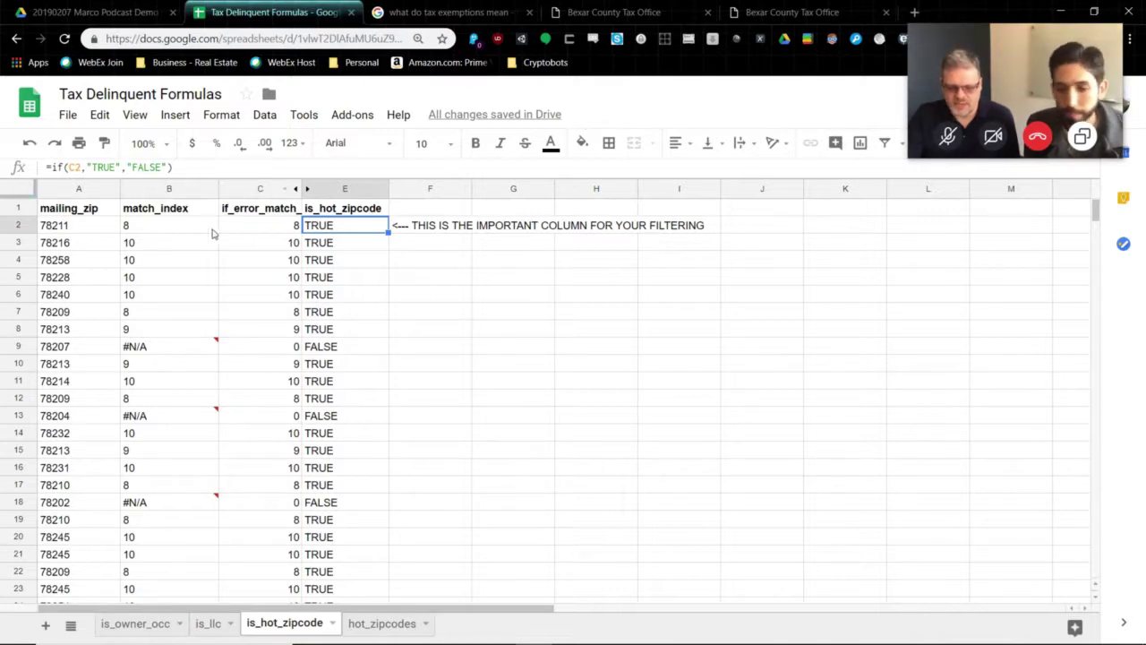
# Step: Compare the match_index formulas in B2 and B9 with the if_error_match_index header and the IFERROR formula in C2
pyautogui.click(174, 232)
pyautogui.click(145, 355)
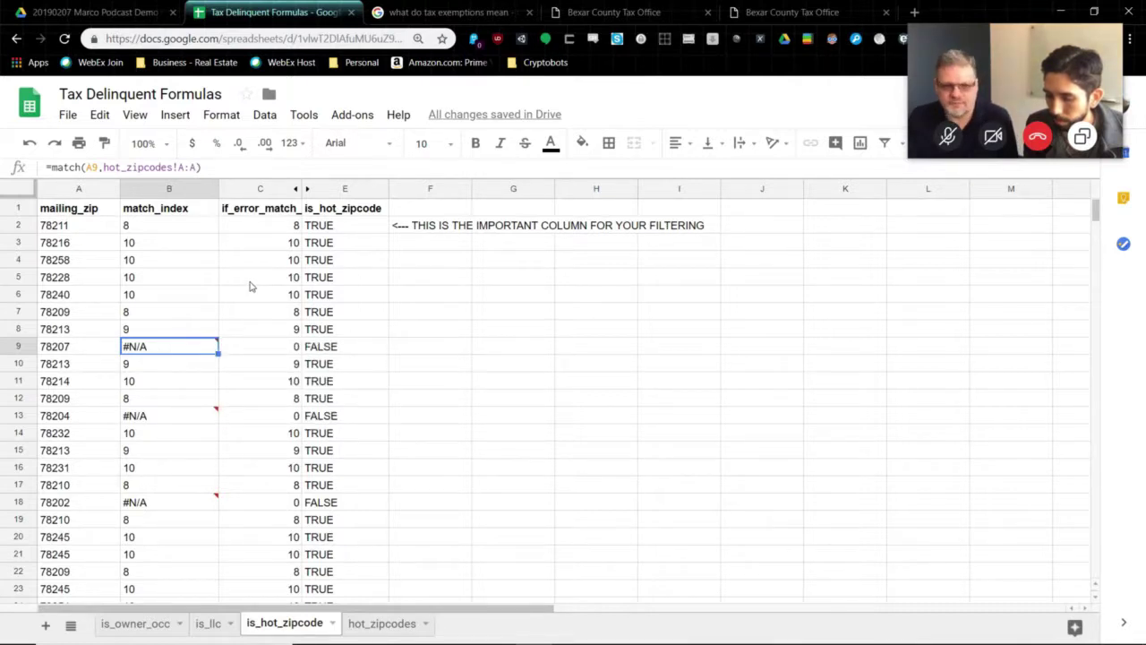
pyautogui.click(270, 211)
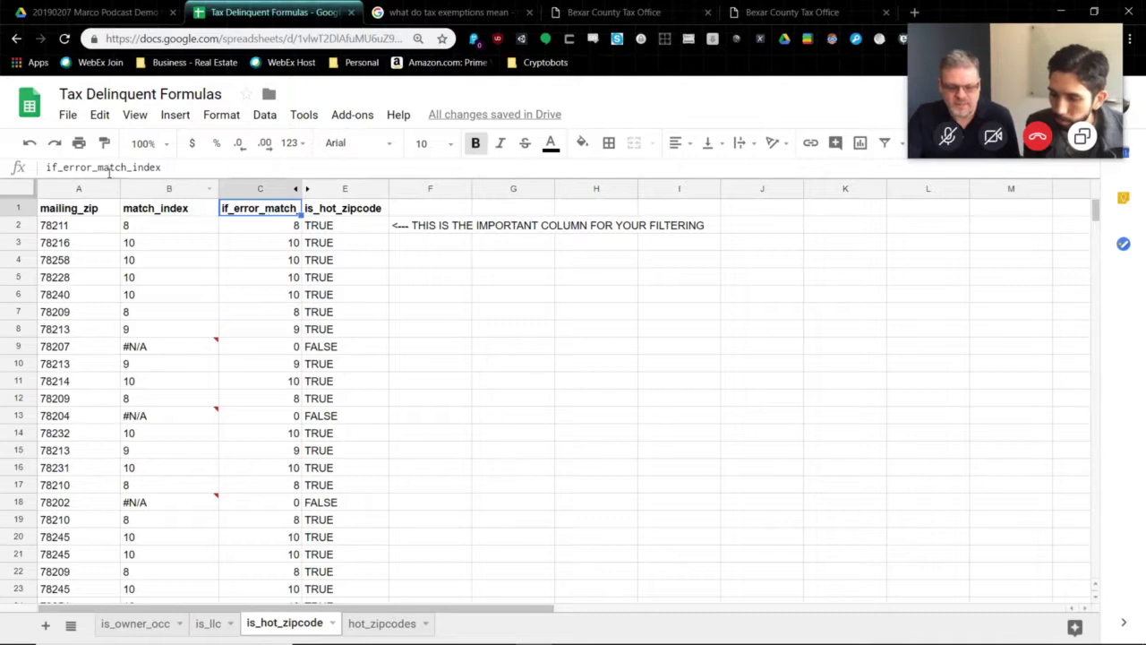
pyautogui.click(253, 230)
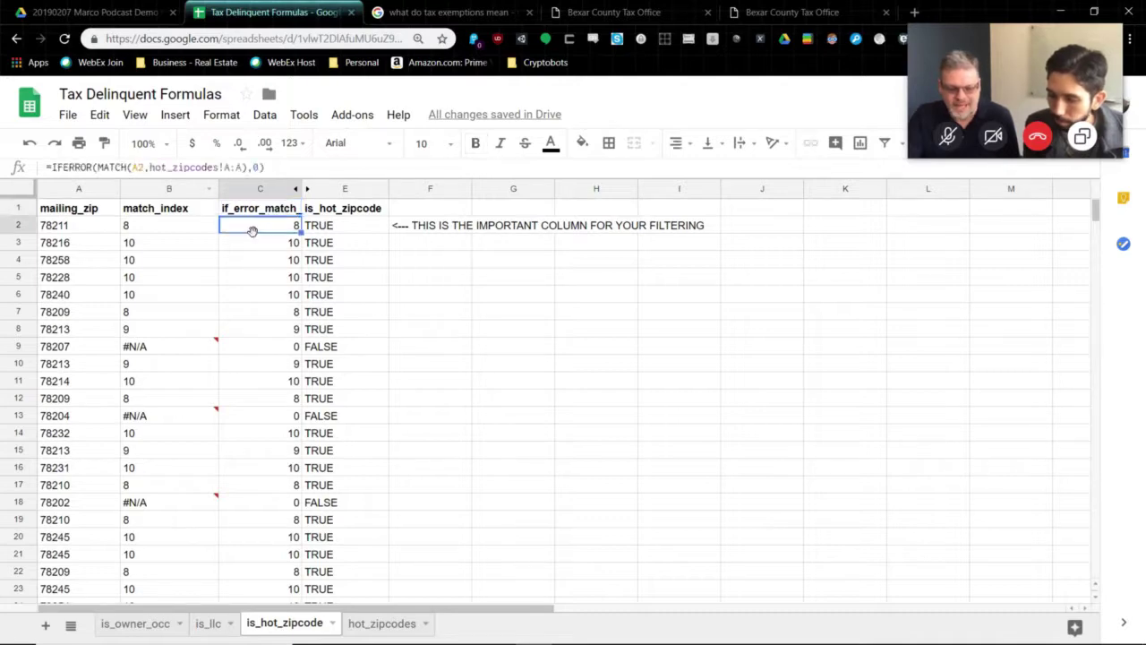
pyautogui.doubleClick(76, 167)
pyautogui.press('Escape')
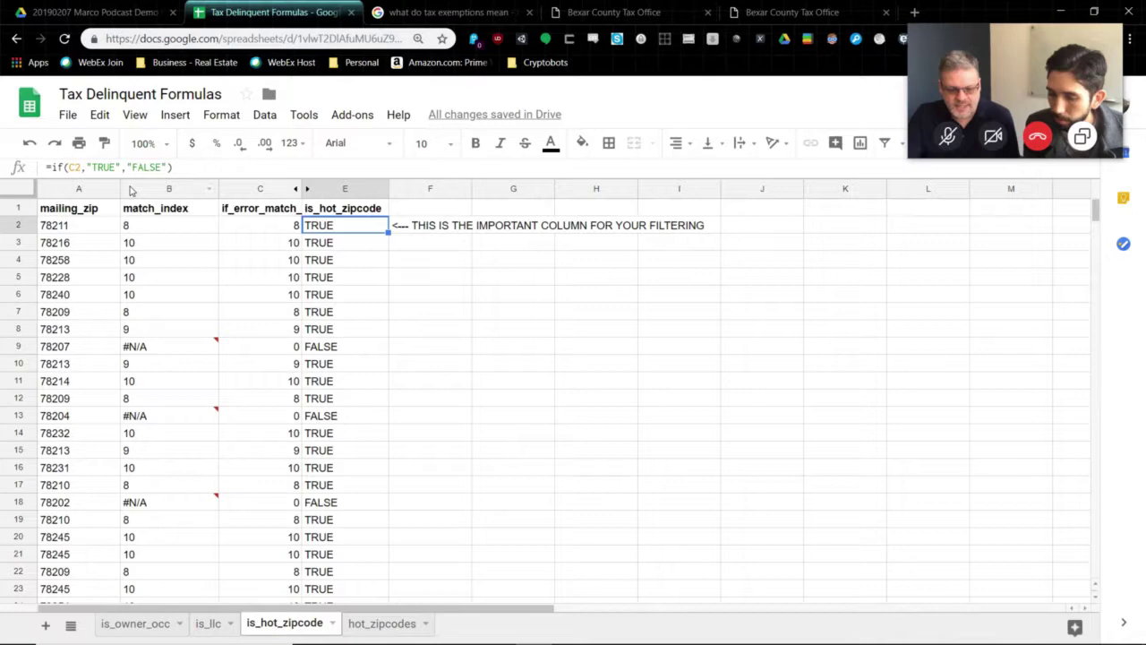
pyautogui.moveTo(276, 228); pyautogui.dragTo(271, 332)
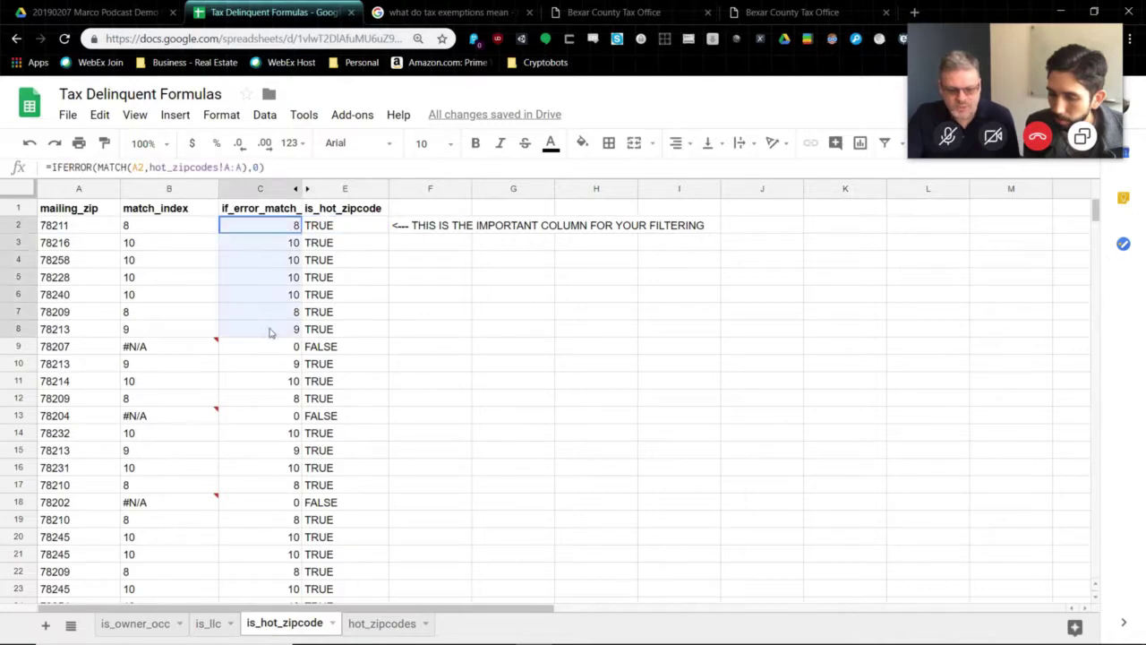
pyautogui.click(285, 227)
# Step: Inspect the match_index errors in B9, B13 and B18 against the corresponding if_error_match_index values in column C
pyautogui.click(154, 354)
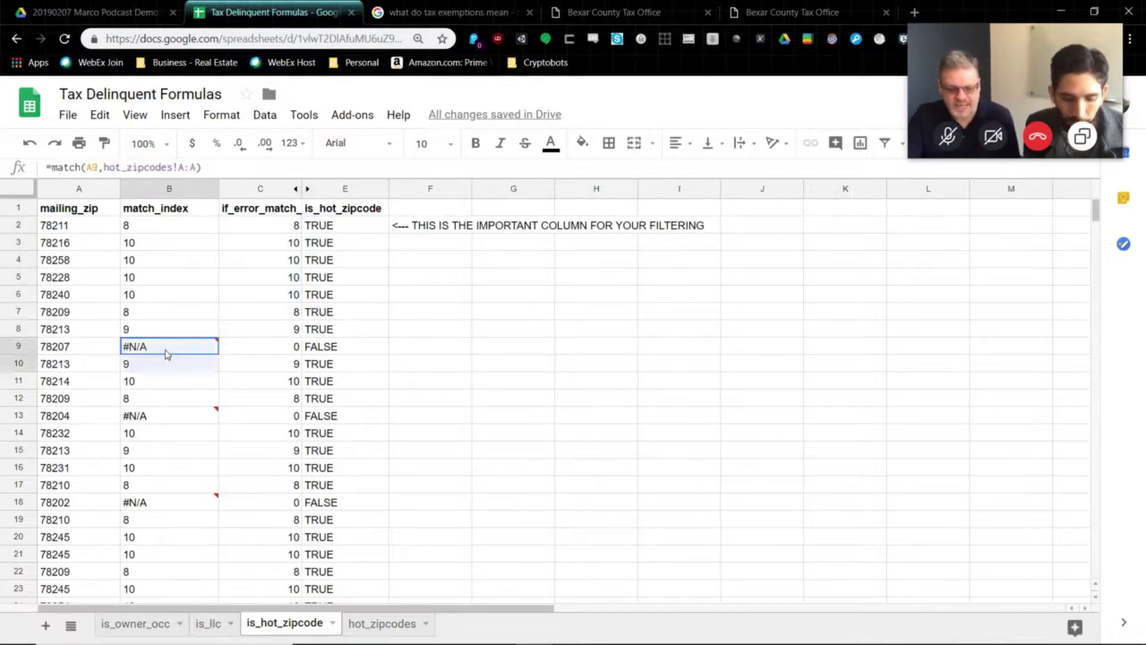
pyautogui.click(283, 356)
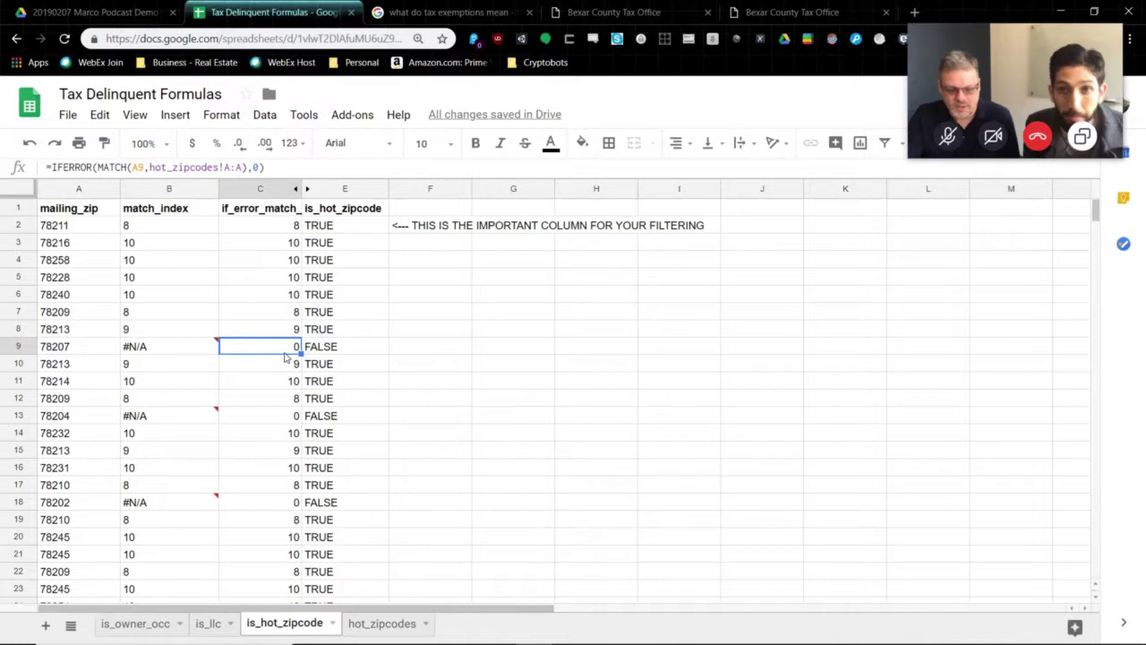
pyautogui.click(171, 348)
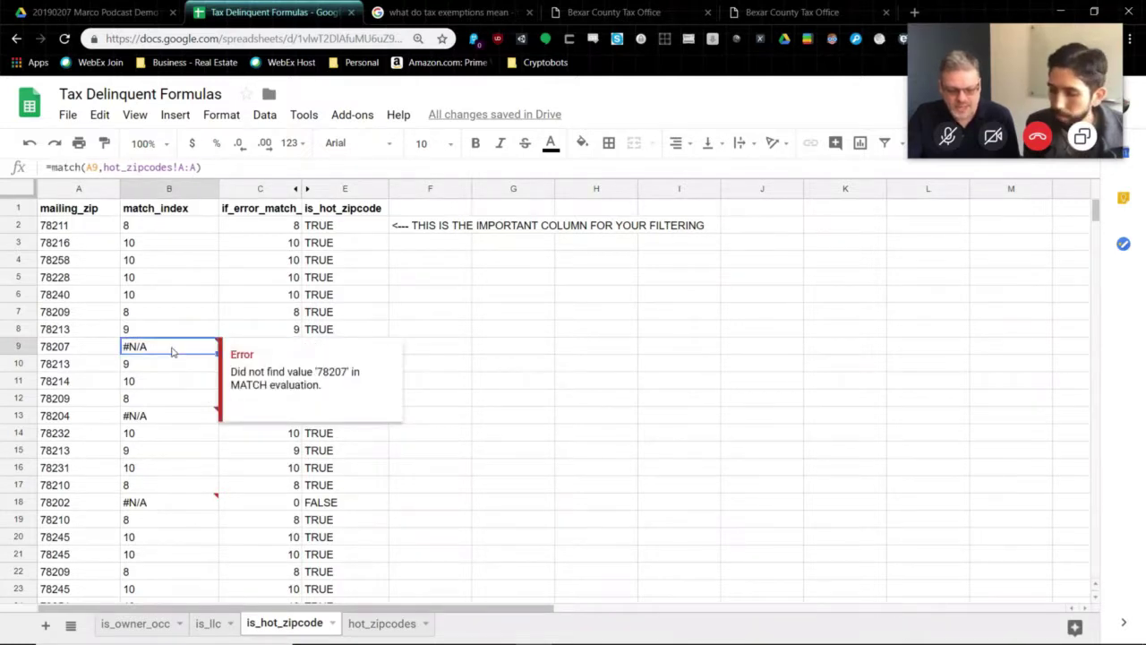
pyautogui.click(153, 417)
pyautogui.moveTo(166, 538); pyautogui.dragTo(230, 524)
pyautogui.click(266, 503)
pyautogui.moveTo(277, 235); pyautogui.dragTo(259, 470)
pyautogui.moveTo(161, 227); pyautogui.dragTo(184, 488)
pyautogui.click(161, 313)
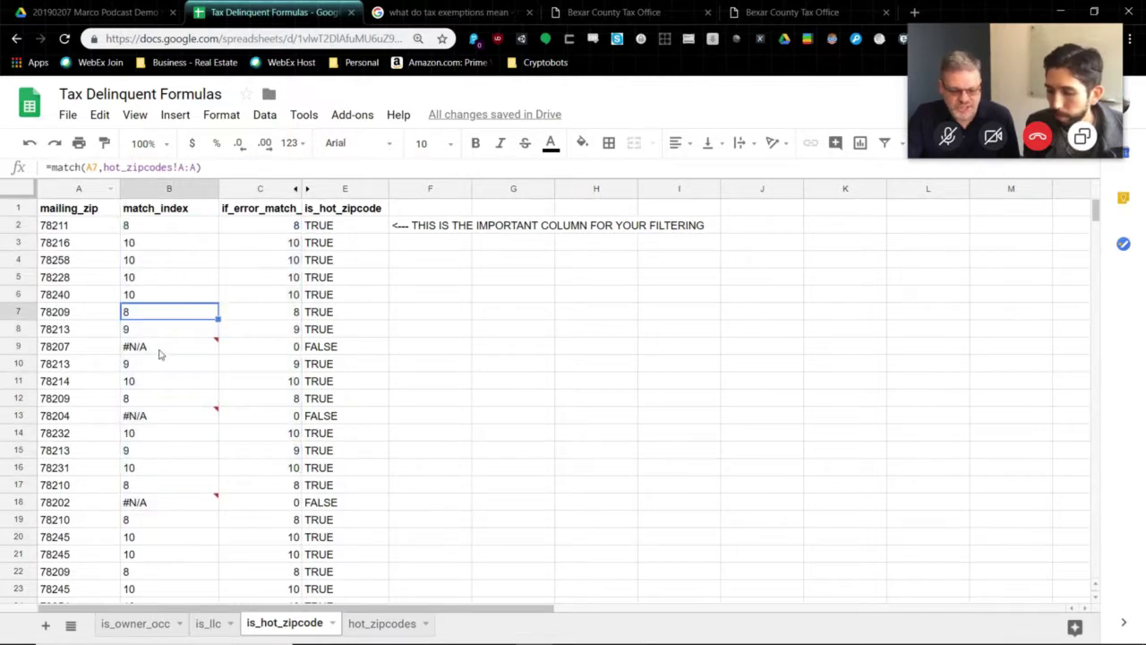
# Step: Check the MATCH formula in B9 against the full IFERROR formula in C9 and the other results in C2:C10
pyautogui.click(145, 347)
pyautogui.click(269, 260)
pyautogui.moveTo(286, 228); pyautogui.dragTo(280, 361)
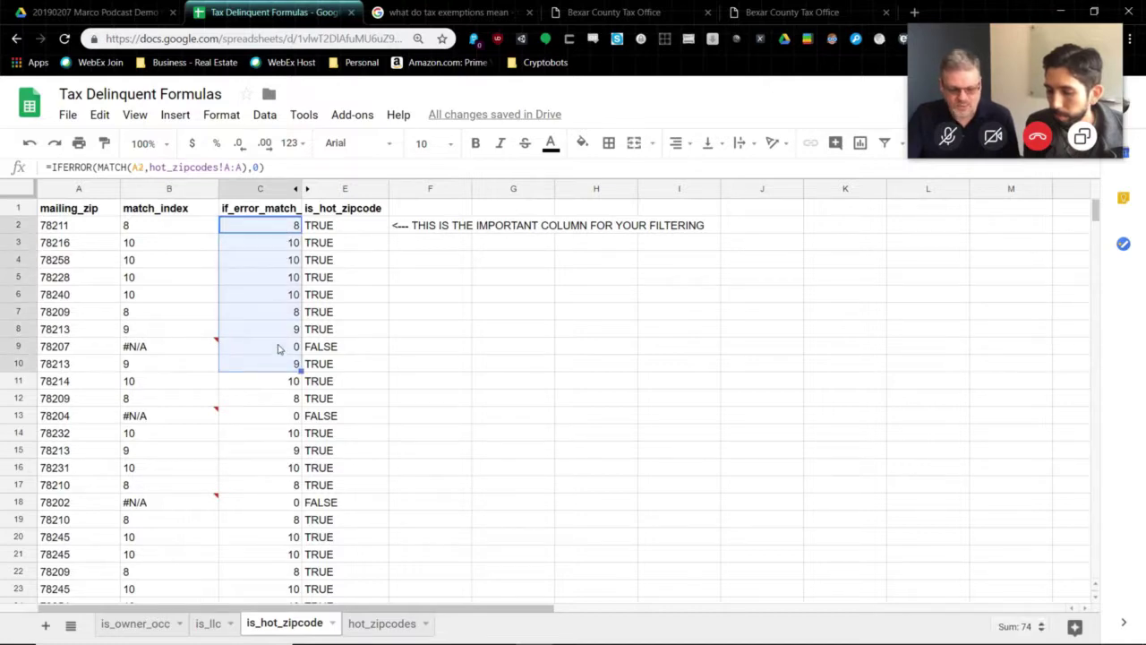
pyautogui.click(280, 348)
pyautogui.tripleClick(141, 167)
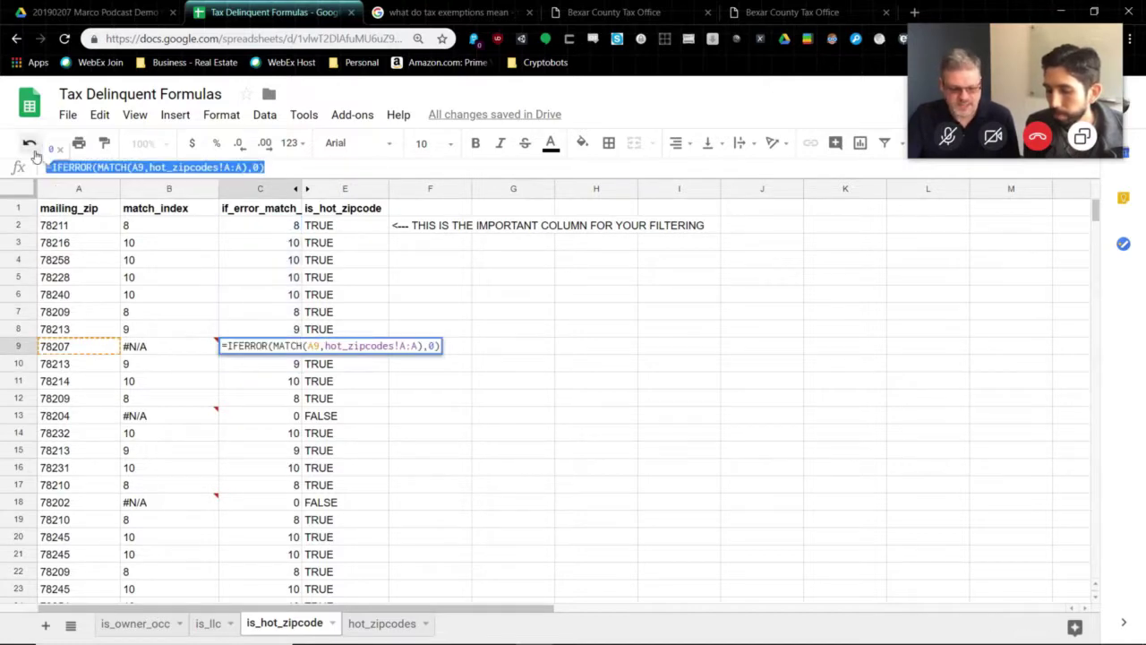
pyautogui.press('Tab')
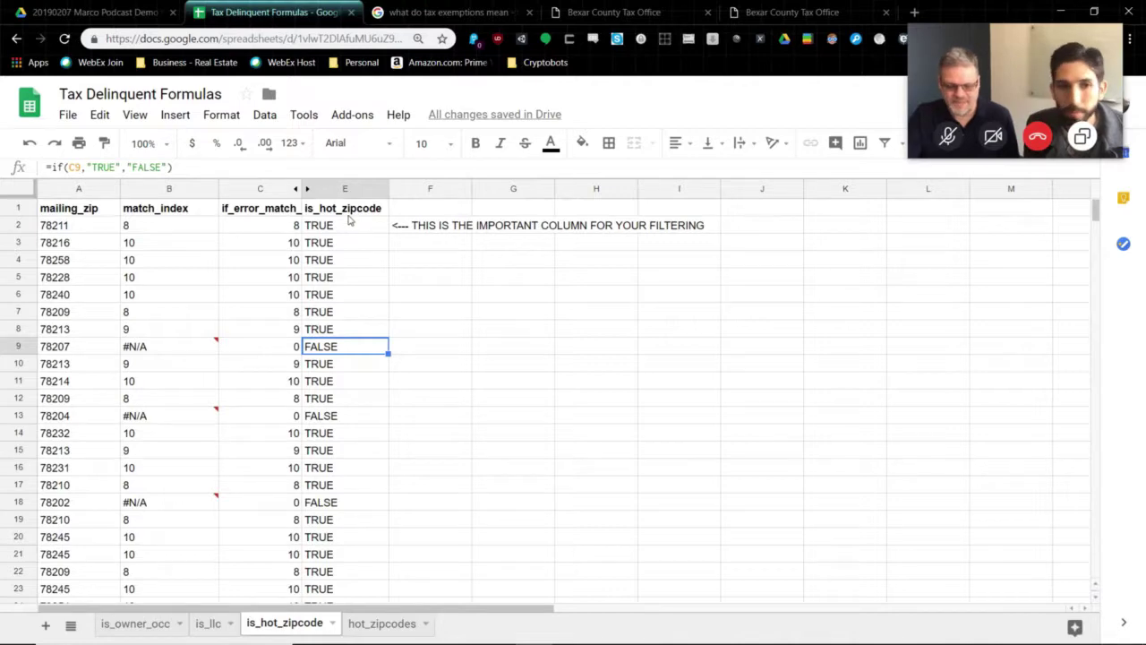
# Step: Examine the IF formula in E2, its reference to C2, and the is_hot_zipcode results down column E
pyautogui.click(345, 209)
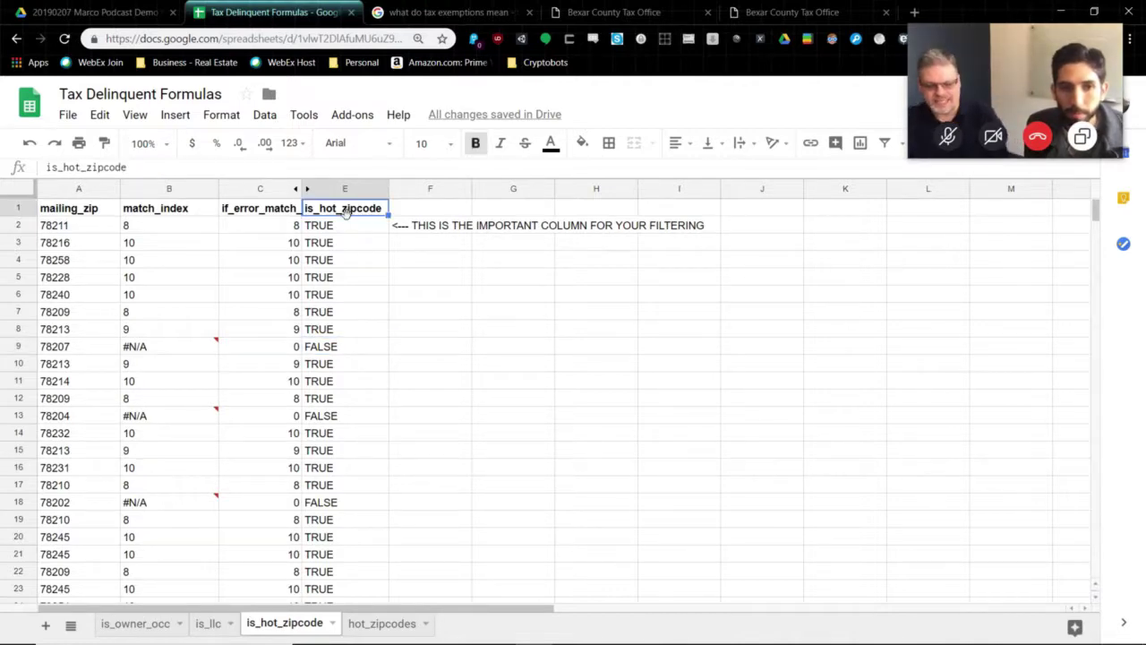
pyautogui.click(327, 226)
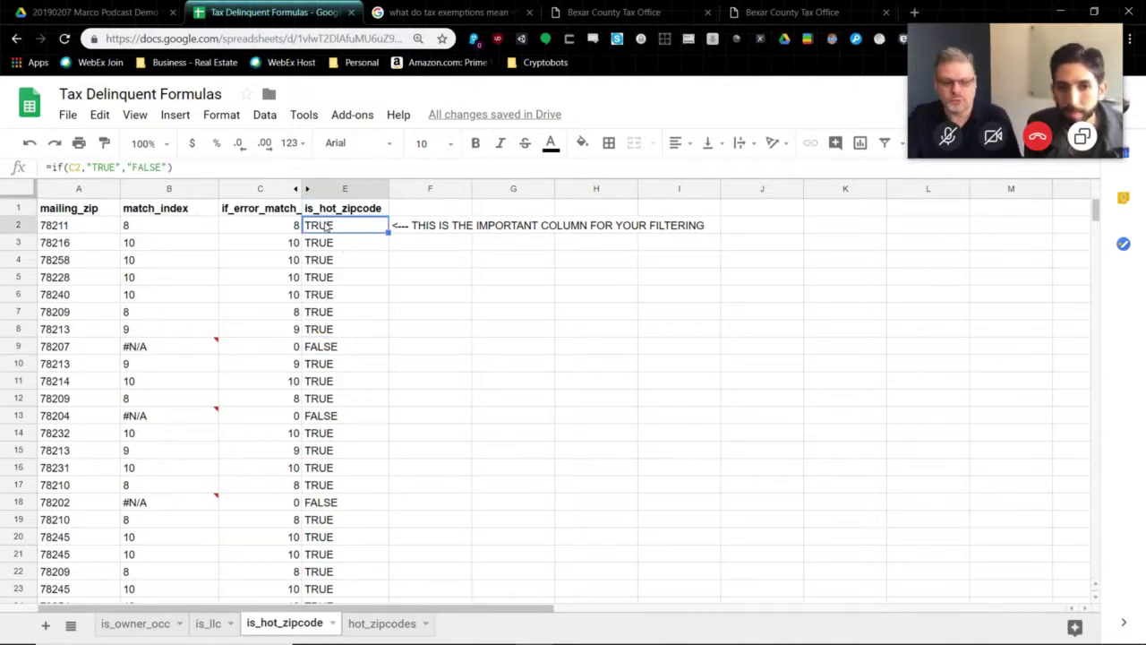
pyautogui.doubleClick(328, 227)
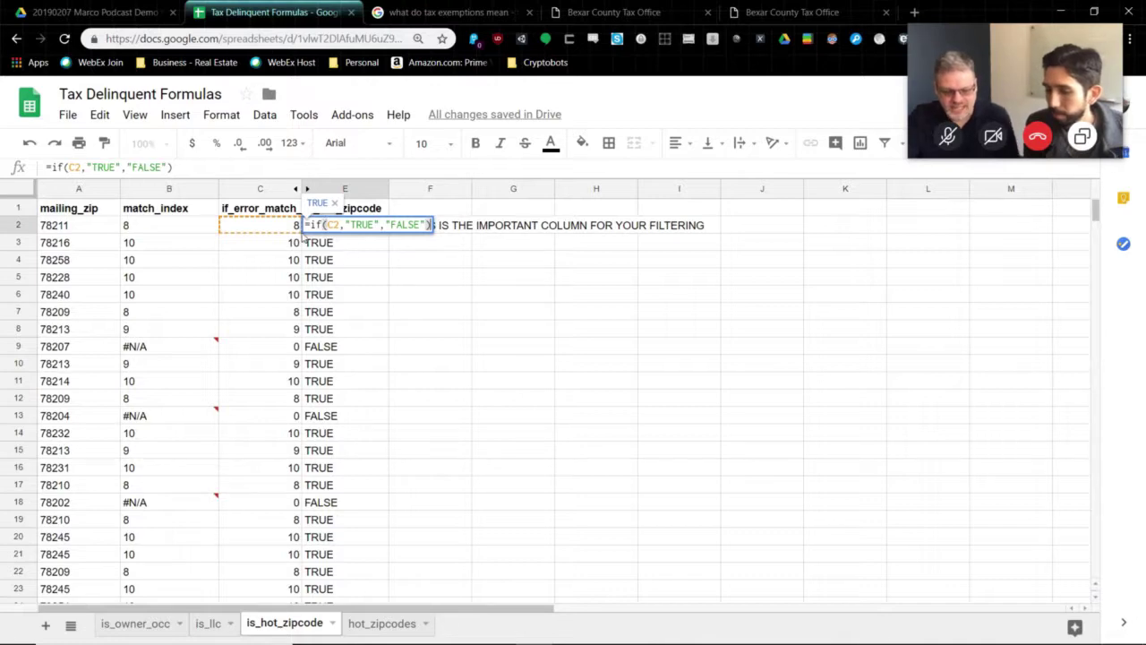
pyautogui.press('Tab')
pyautogui.click(274, 229)
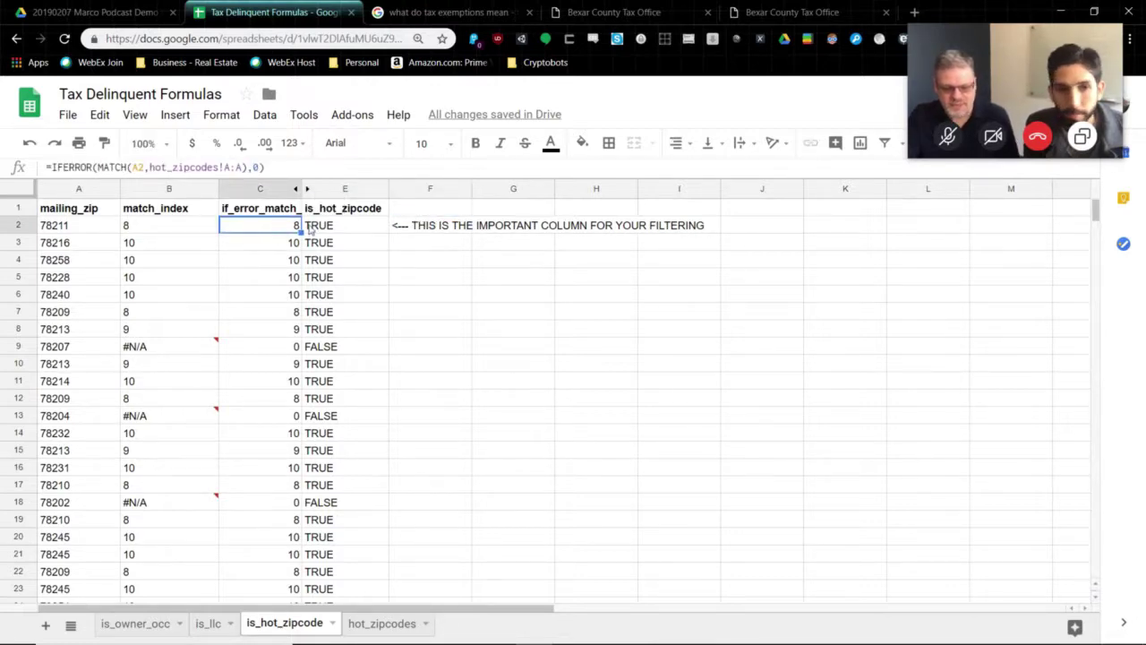
pyautogui.click(312, 229)
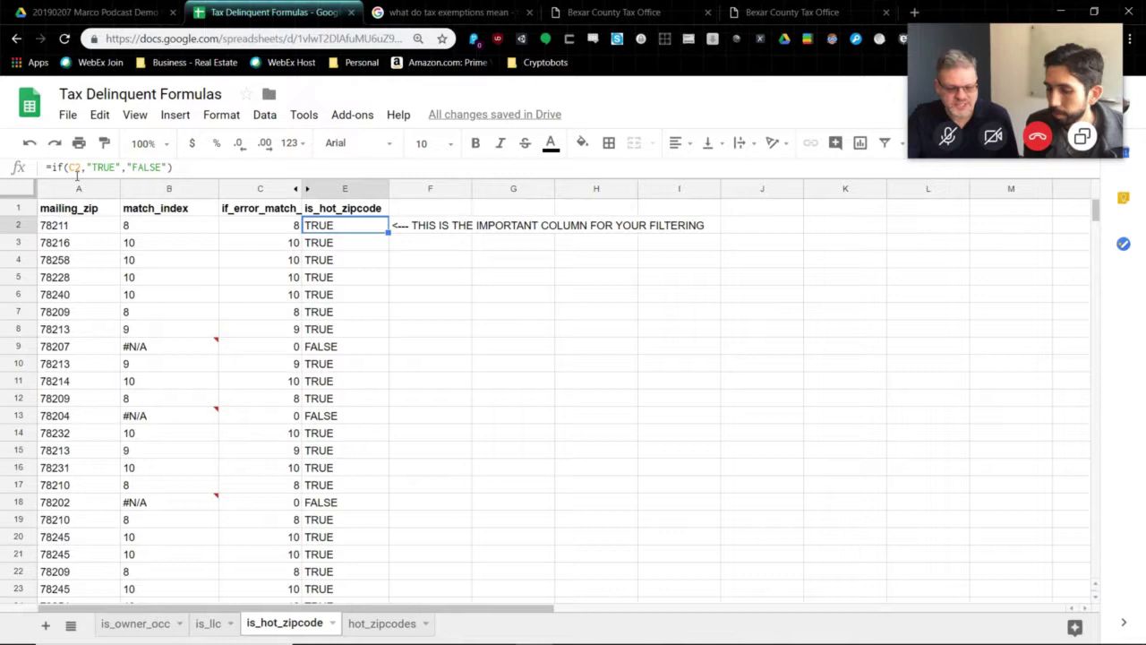
pyautogui.click(266, 226)
pyautogui.click(356, 230)
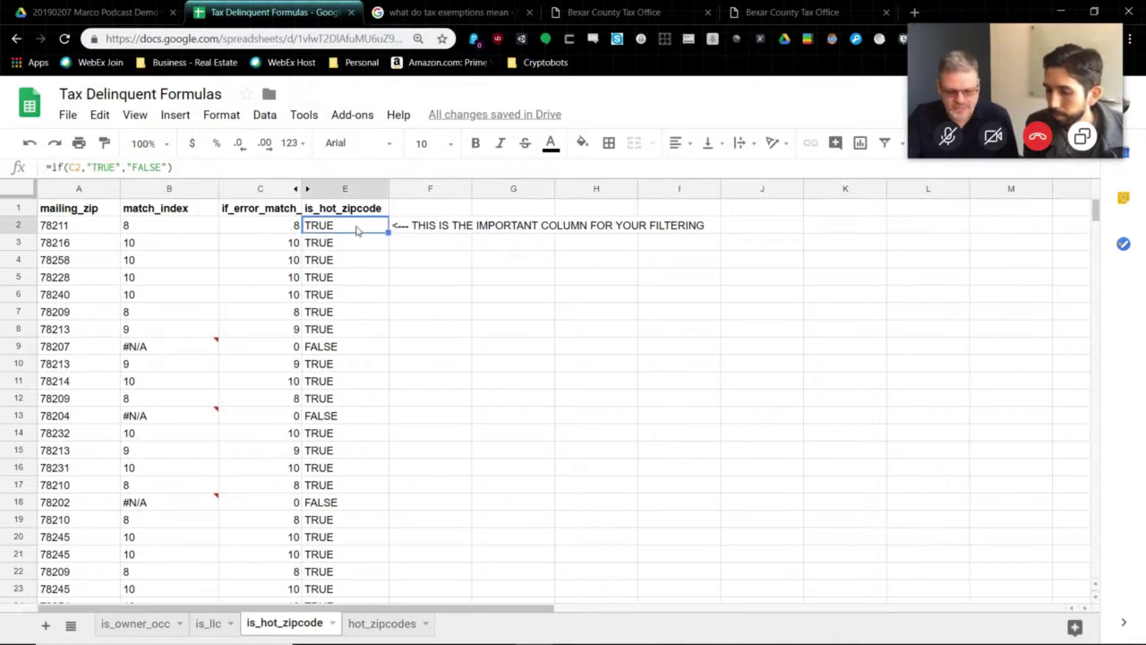
pyautogui.doubleClick(356, 230)
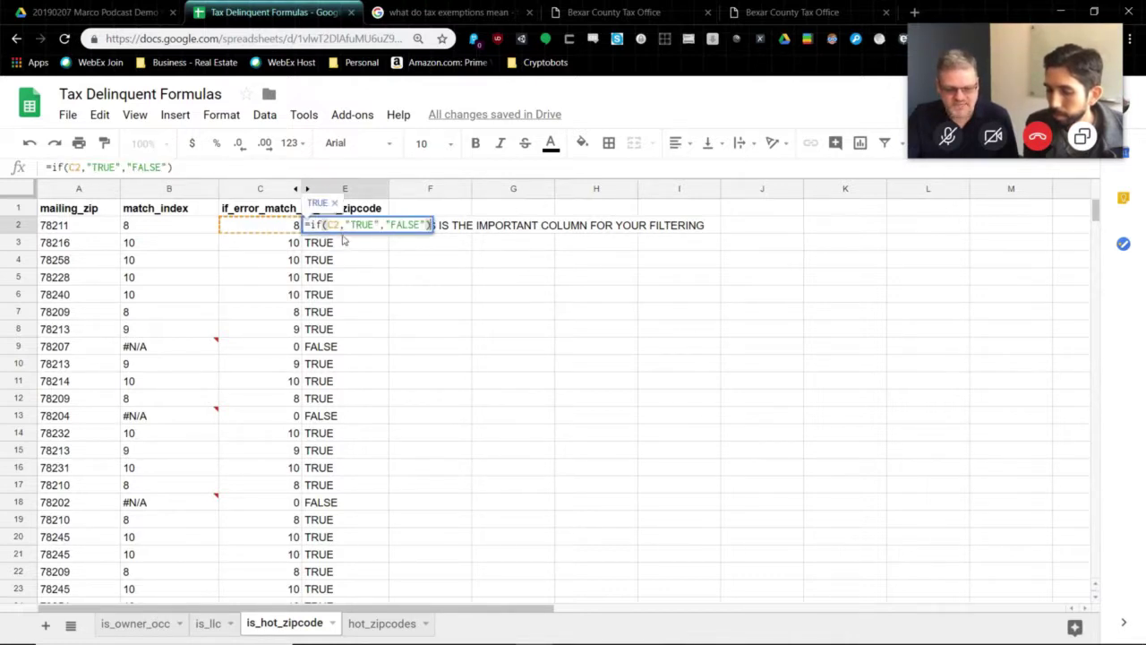
pyautogui.press('Escape')
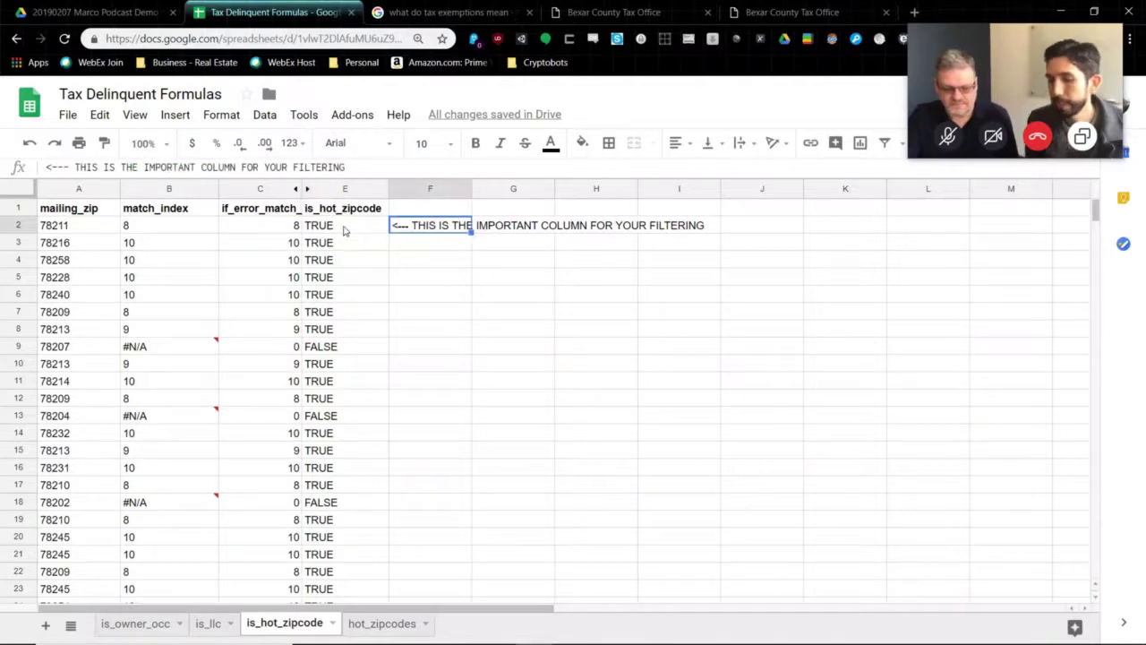
pyautogui.moveTo(345, 230); pyautogui.dragTo(352, 402)
pyautogui.click(348, 313)
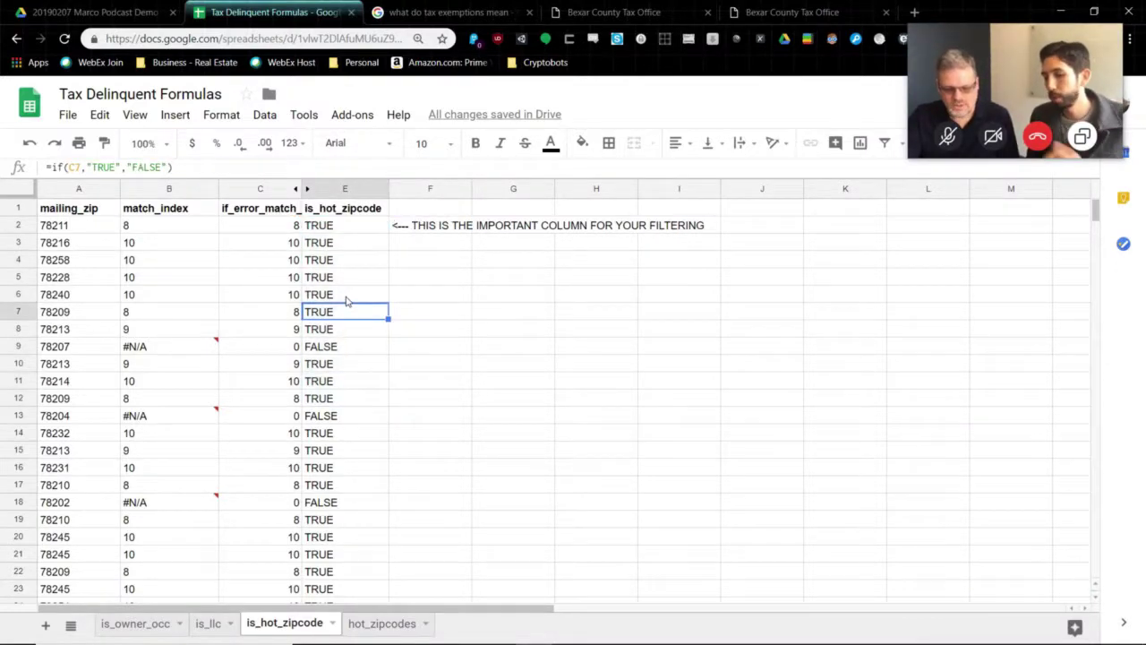
# Step: Create a filter on the hot zip code sheet and exclude FALSE so only TRUE is_hot_zipcode rows show
pyautogui.moveTo(341, 231); pyautogui.dragTo(359, 484)
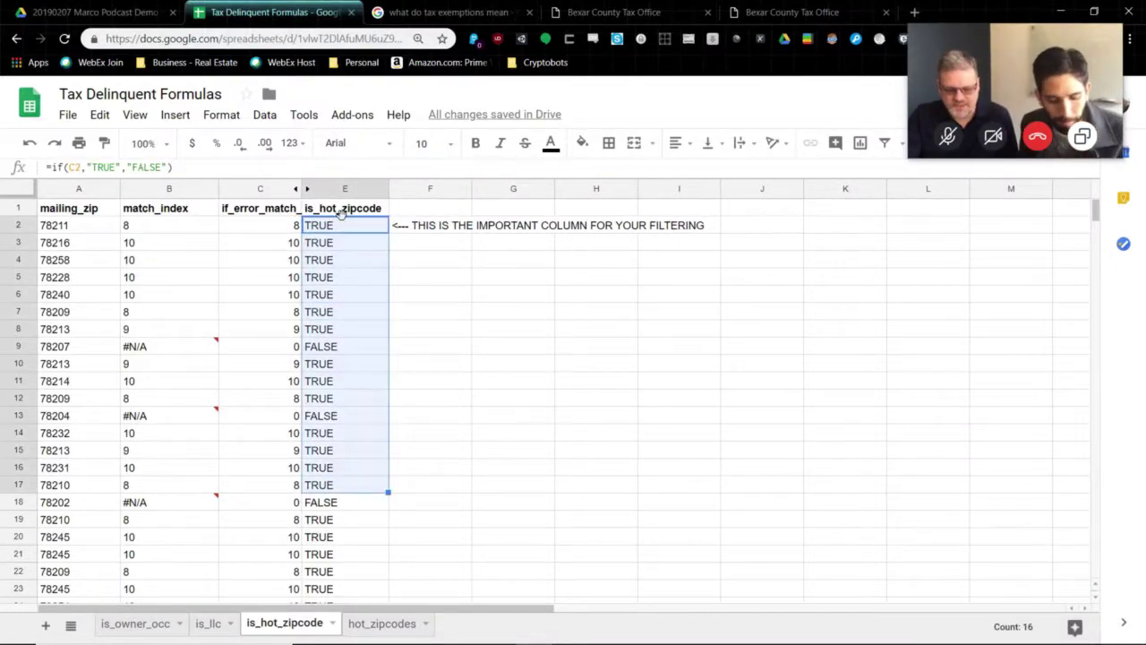
pyautogui.click(341, 208)
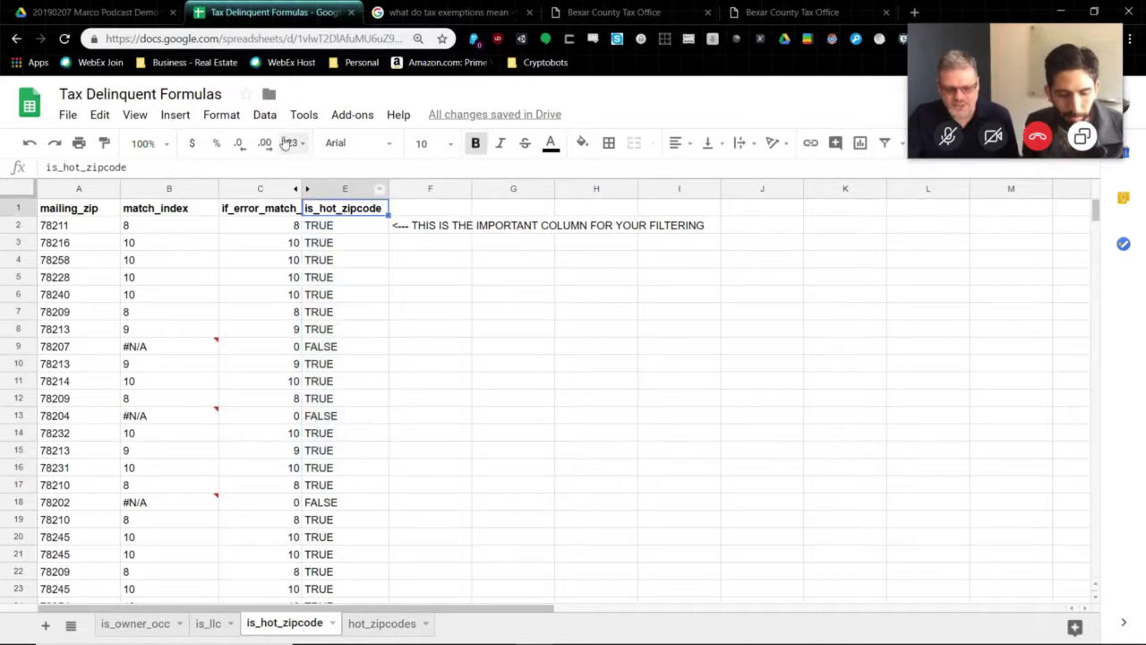
pyautogui.click(264, 115)
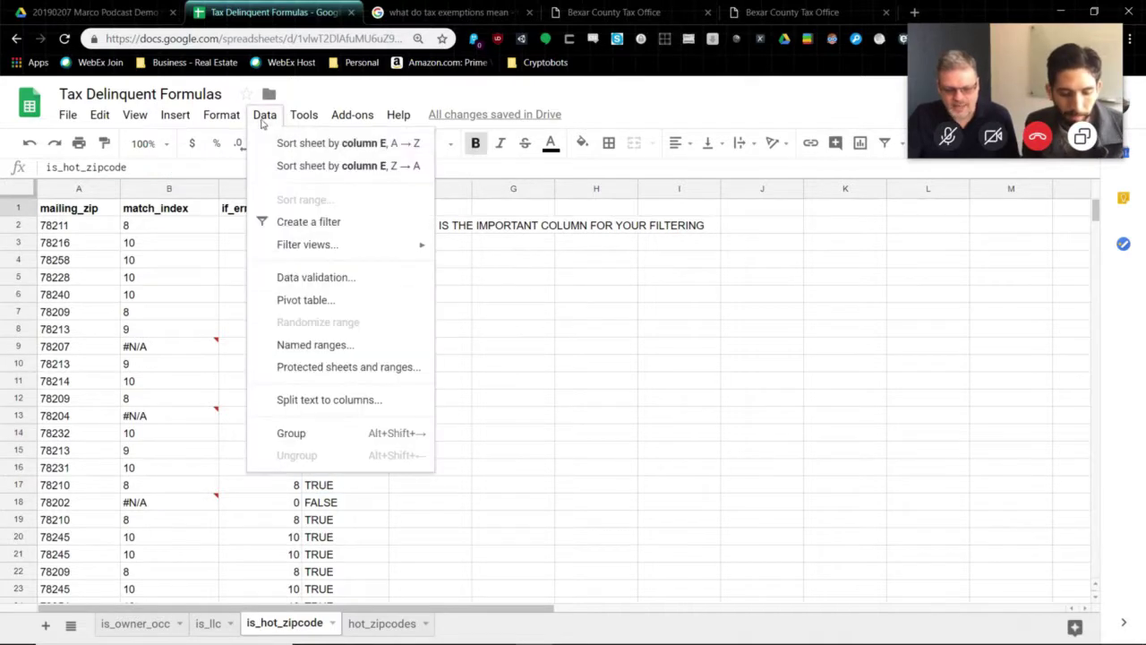
pyautogui.click(303, 224)
pyautogui.click(381, 208)
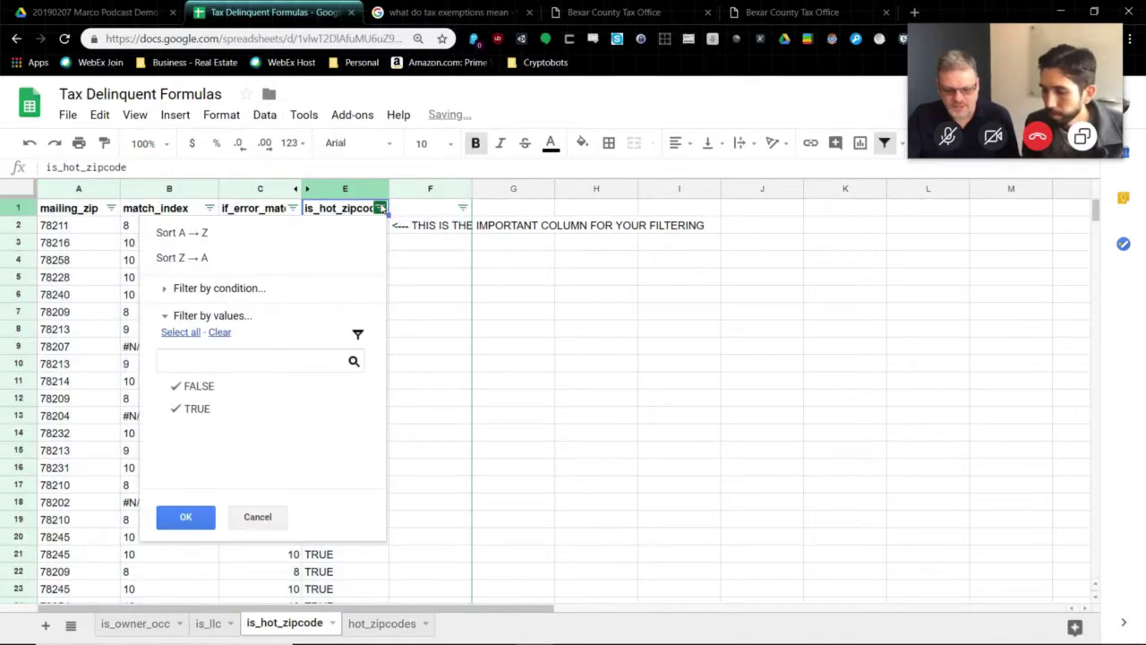
pyautogui.click(179, 386)
pyautogui.click(199, 520)
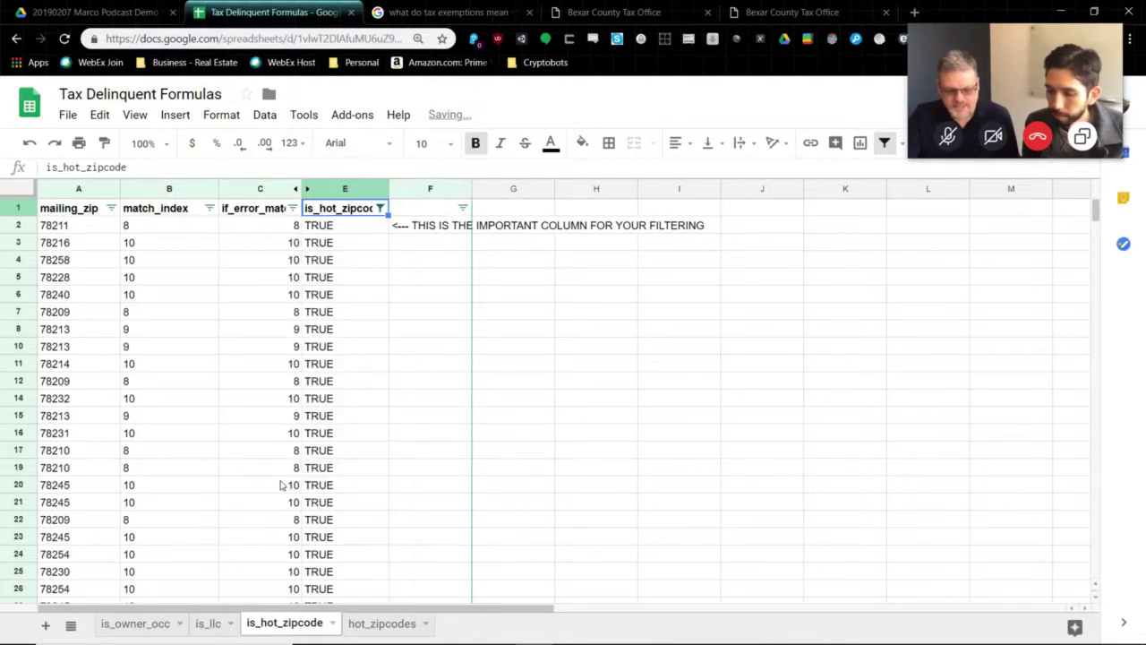
# Step: Review the filtered is_hot_zipcode rows and check the IF formula in E2 against the IFERROR formula in C2
pyautogui.scroll(-10, 280, 485)
pyautogui.scroll(10, 299, 476)
pyautogui.scroll(1, 302, 460)
pyautogui.scroll(-3, 345, 376)
pyautogui.scroll(3, 353, 376)
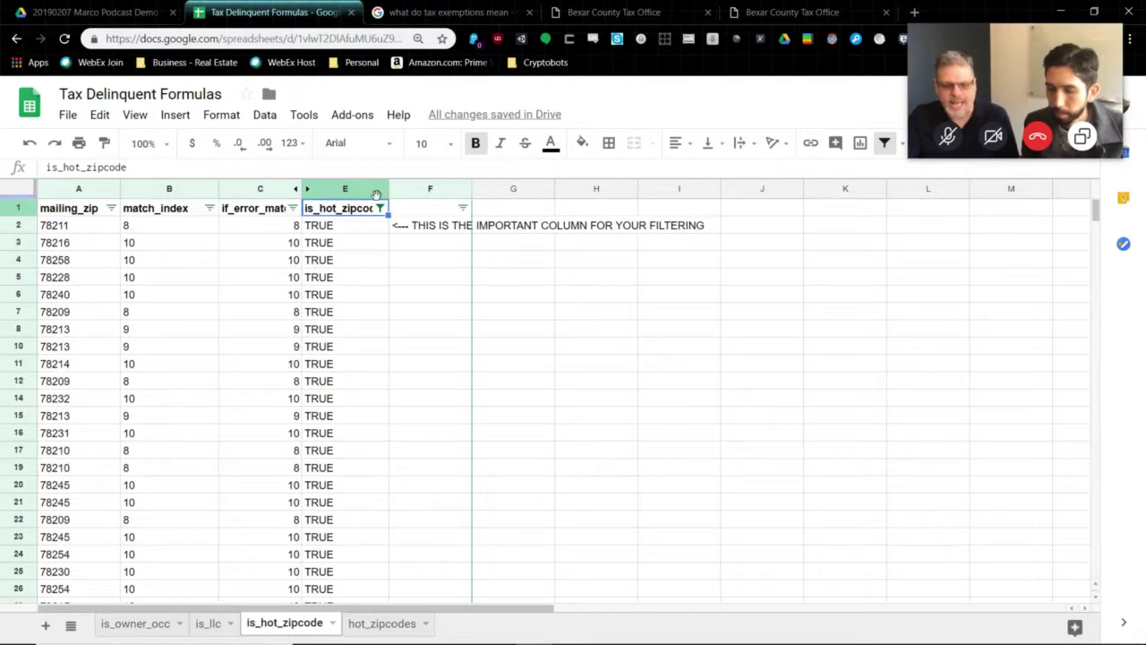
pyautogui.moveTo(465, 616)
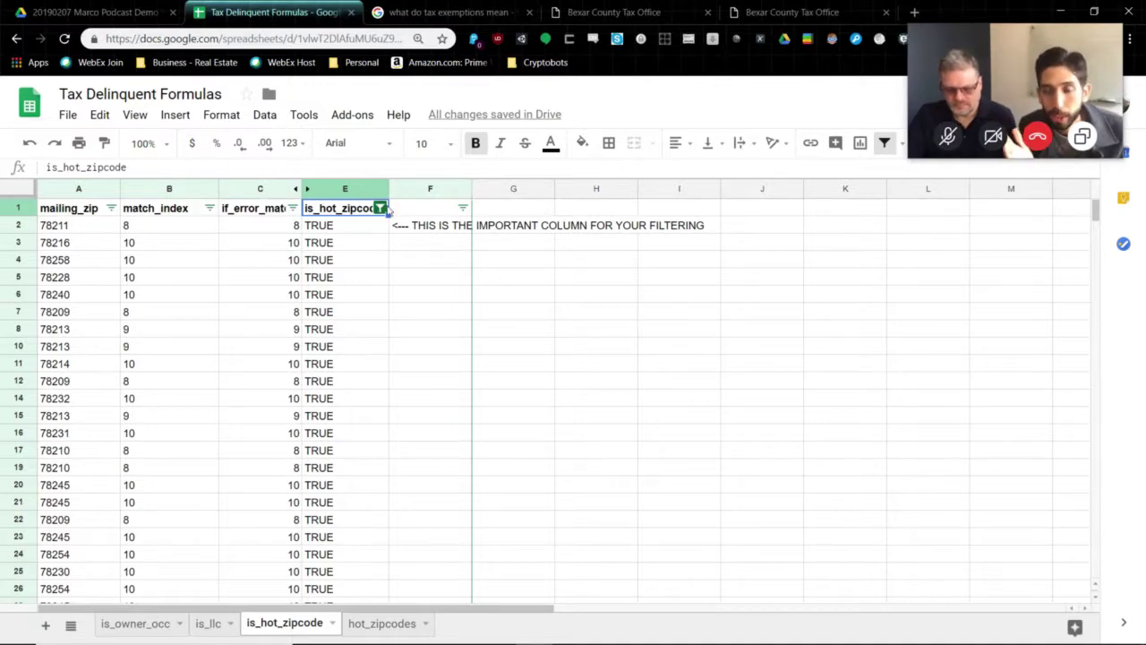
pyautogui.click(366, 229)
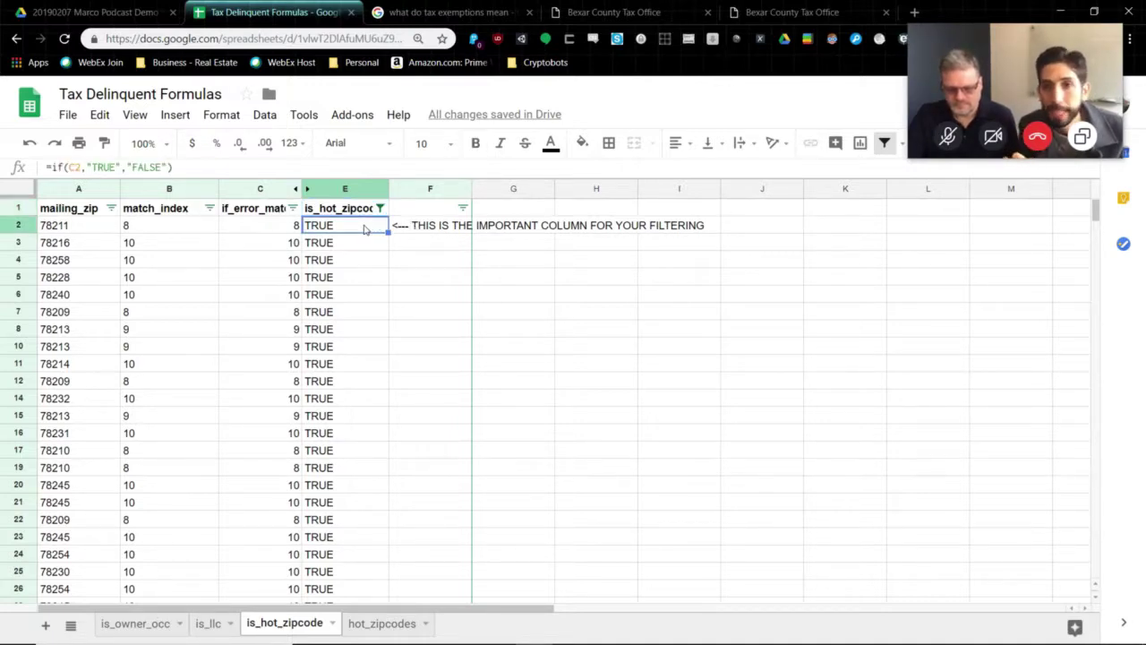
pyautogui.click(285, 229)
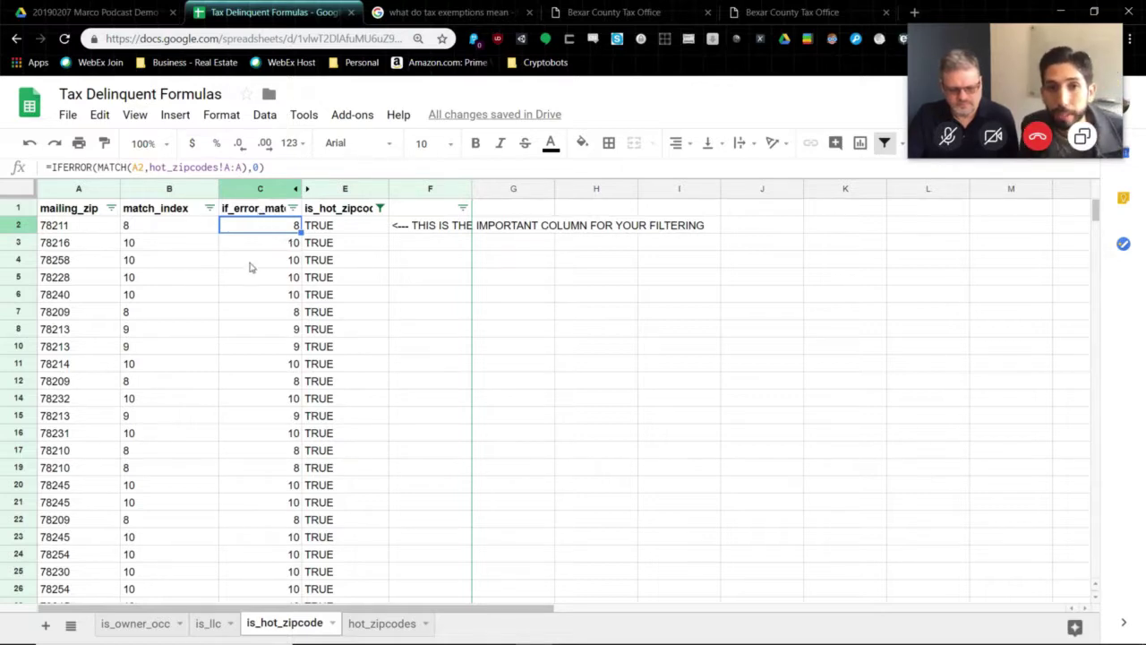
pyautogui.click(425, 254)
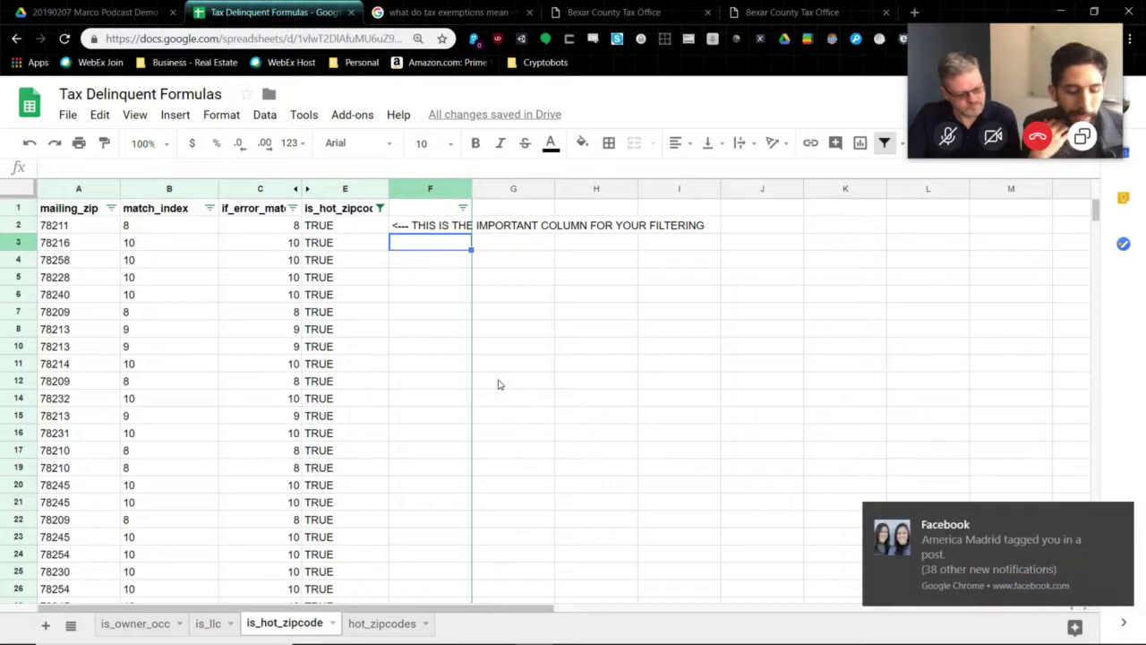
pyautogui.click(450, 279)
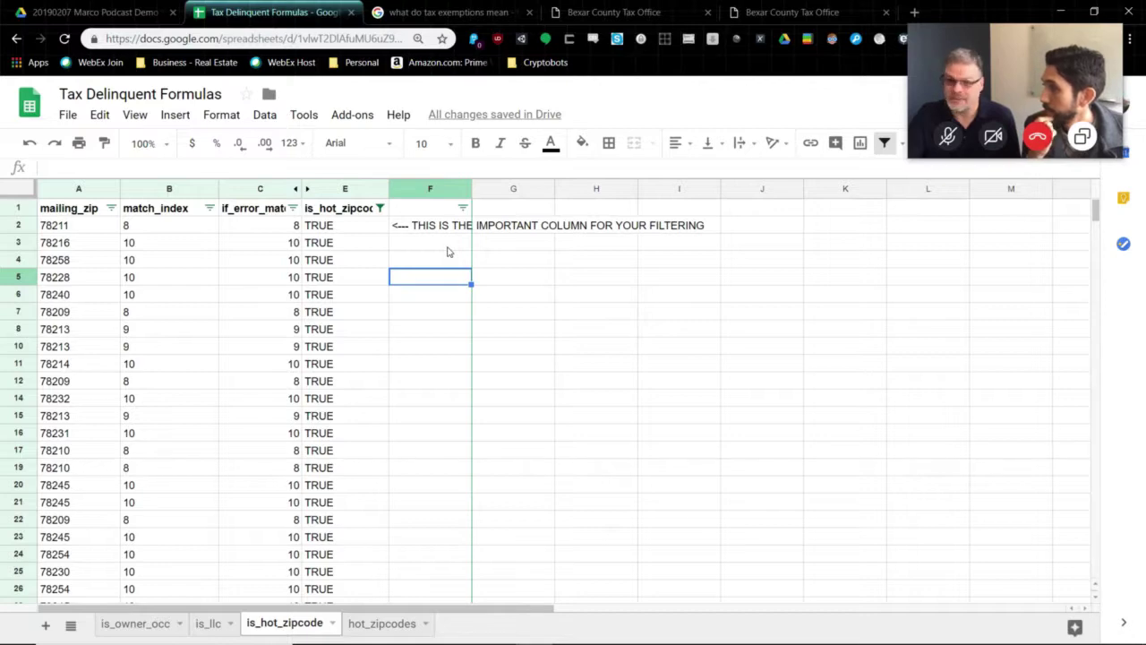
pyautogui.click(449, 249)
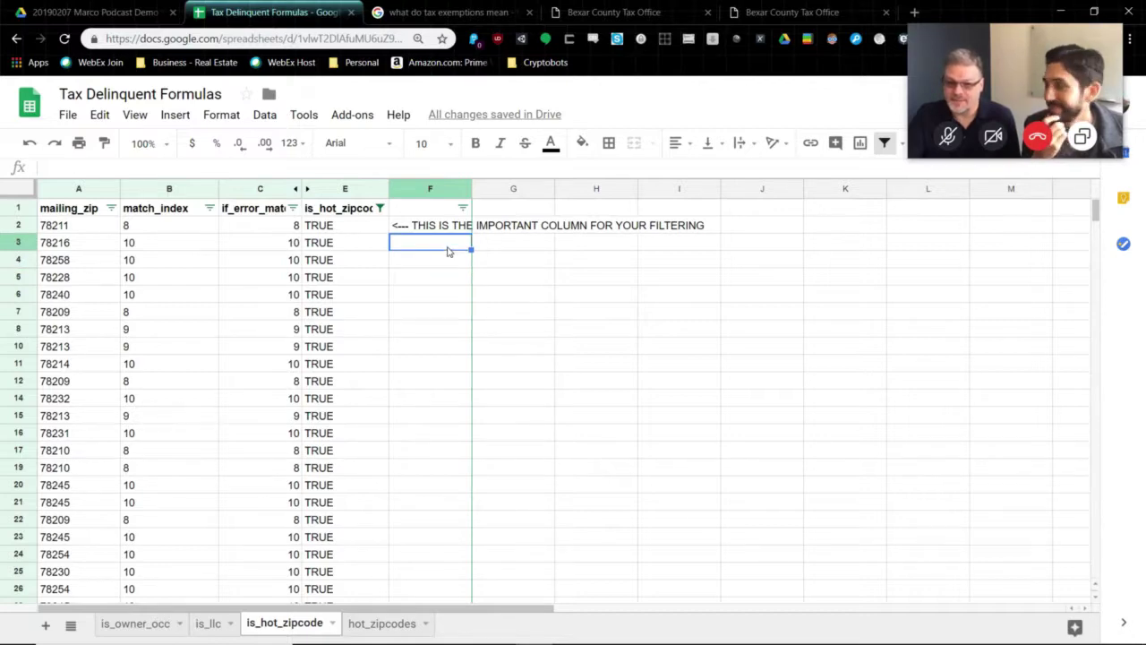
pyautogui.moveTo(529, 246); pyautogui.dragTo(455, 313)
pyautogui.click(541, 358)
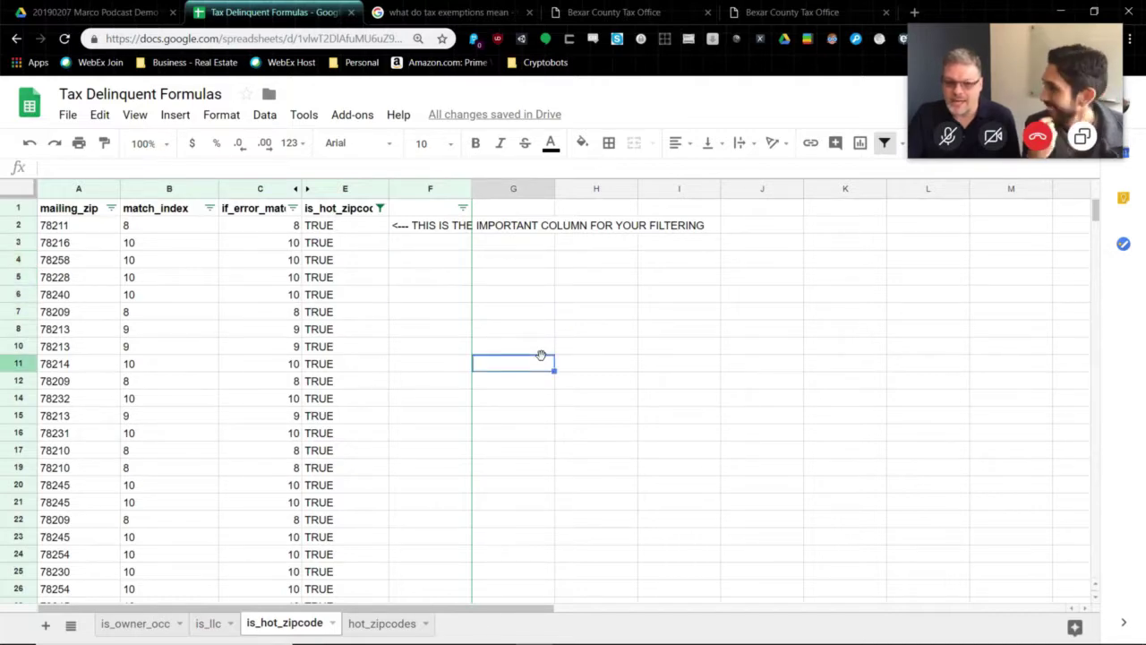
pyautogui.click(520, 278)
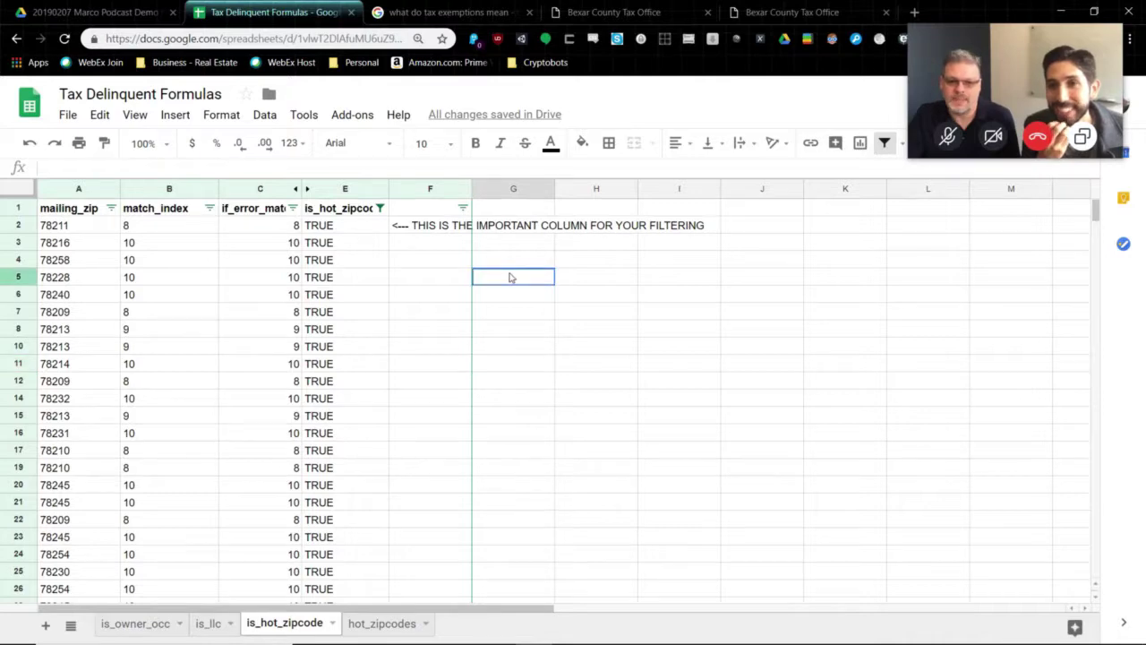
pyautogui.moveTo(506, 285); pyautogui.dragTo(428, 346)
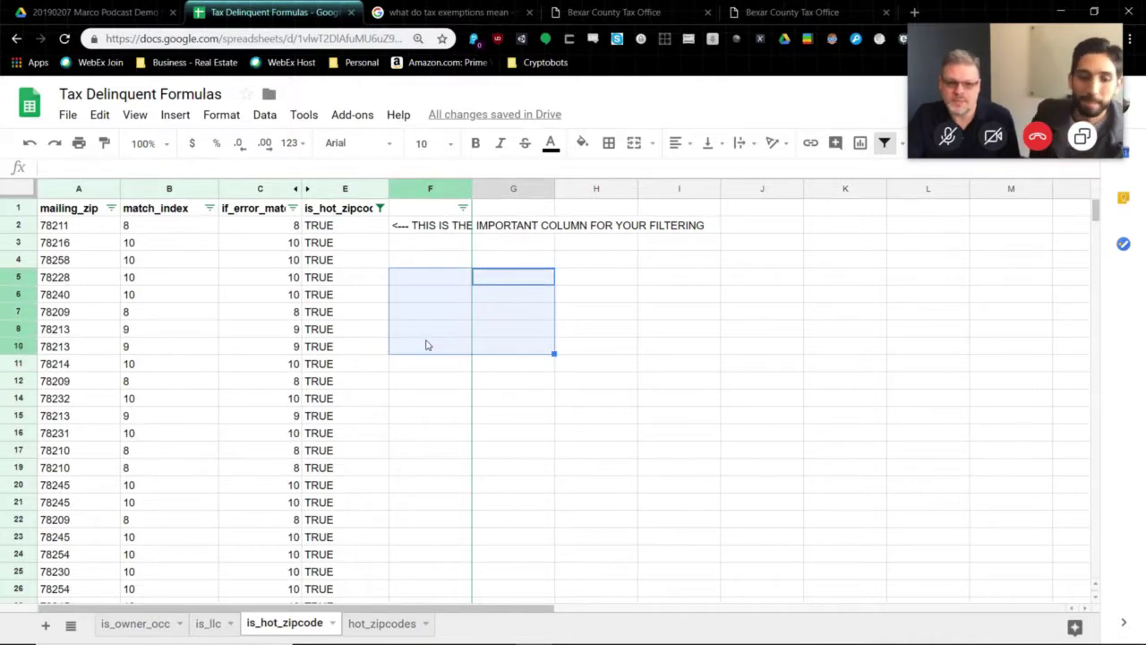
pyautogui.click(610, 360)
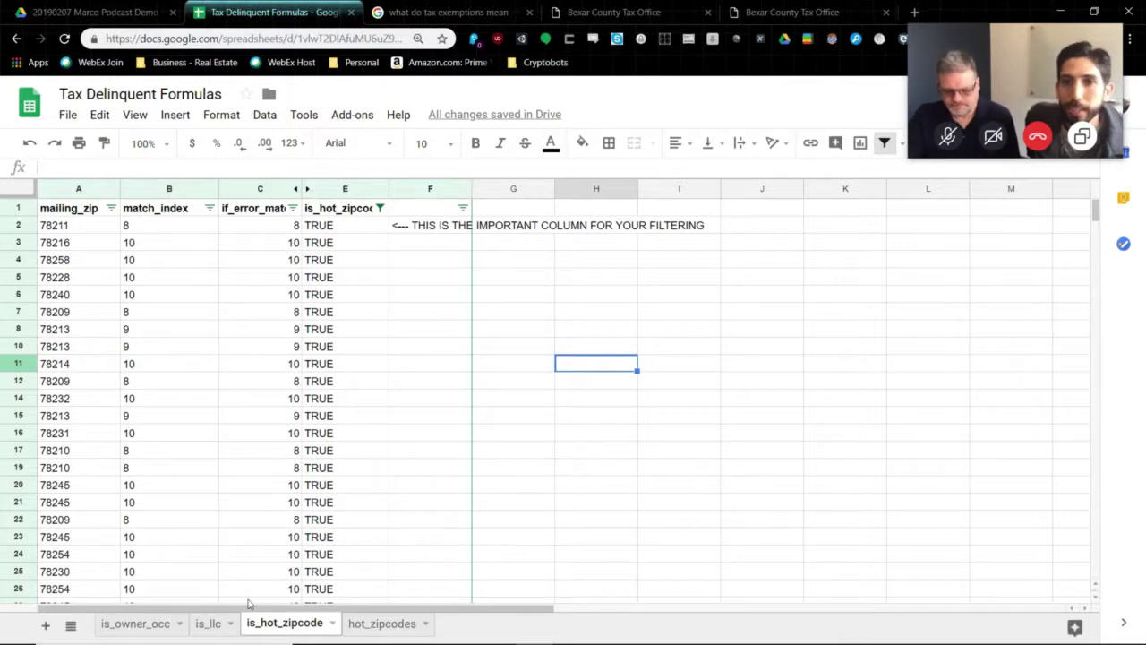
# Step: Filter the is_llc column on the is_llc sheet to TRUE only and look through the LLC-owned records
pyautogui.click(208, 627)
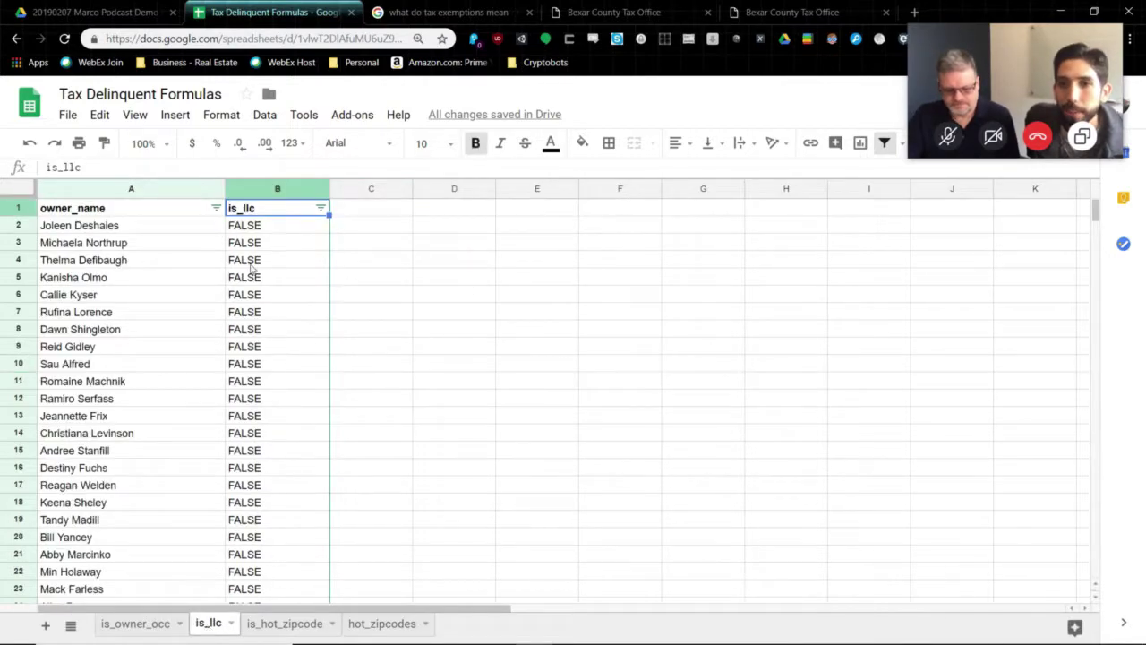
pyautogui.click(321, 207)
pyautogui.click(114, 386)
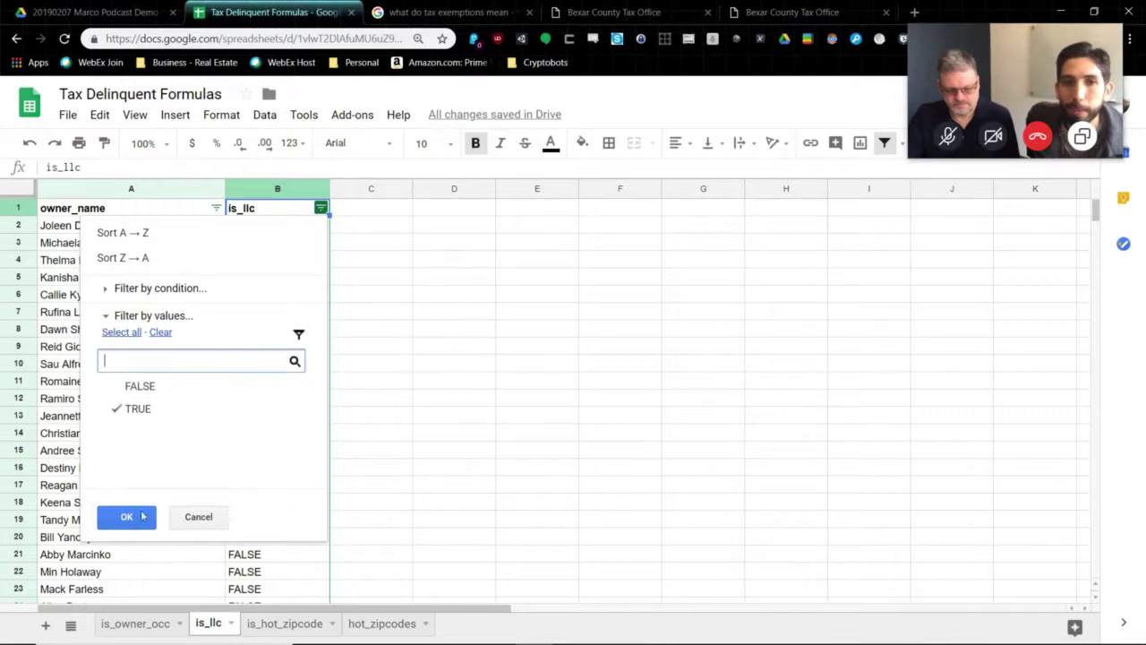
pyautogui.click(134, 518)
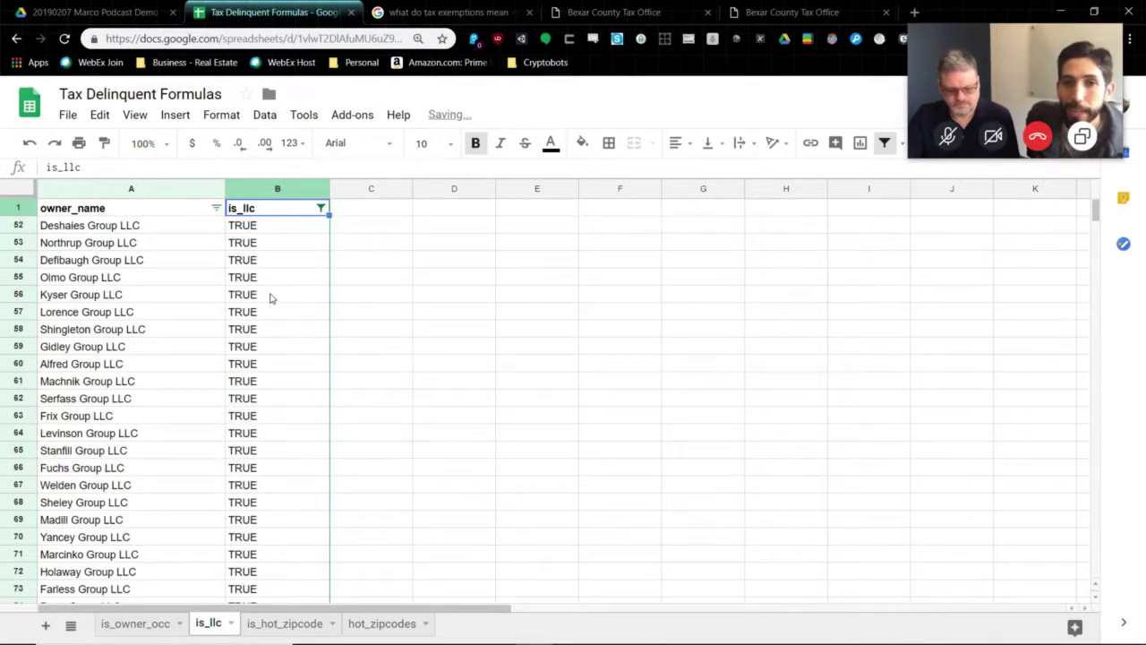
pyautogui.scroll(-6, 272, 299)
pyautogui.scroll(6, 272, 301)
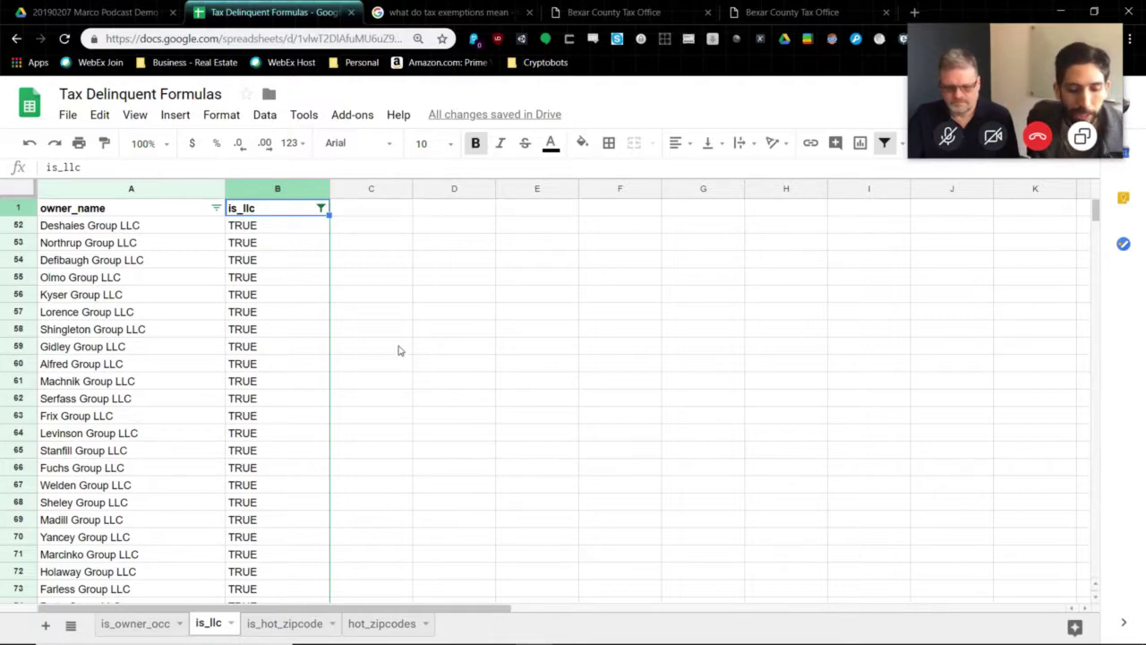
pyautogui.click(362, 230)
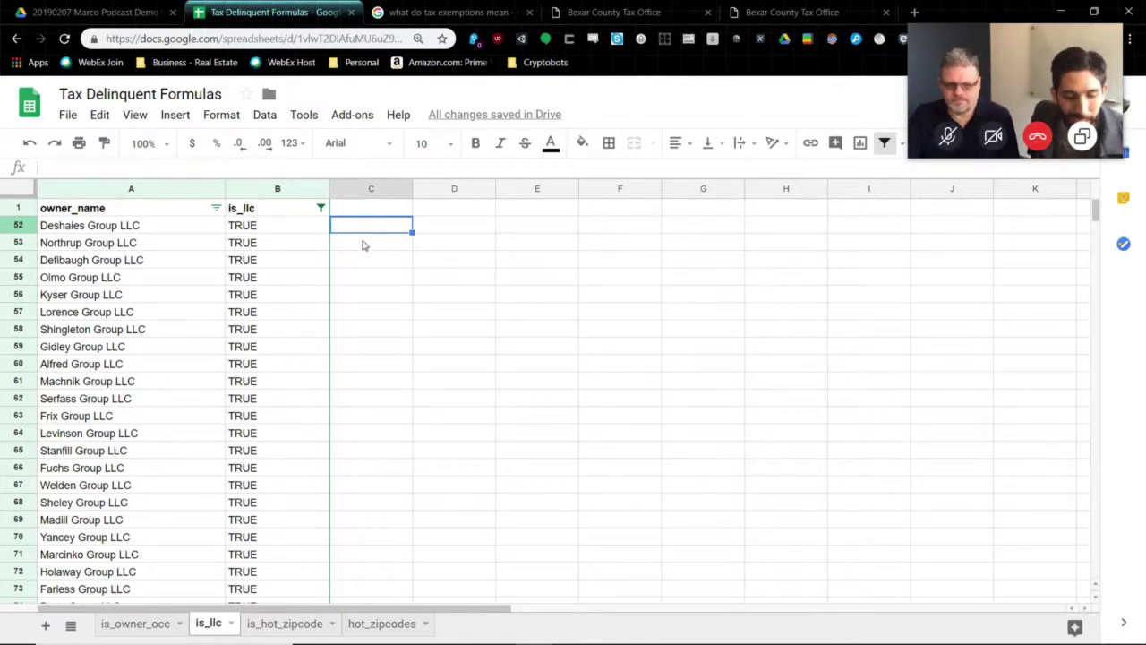
pyautogui.moveTo(382, 225); pyautogui.dragTo(440, 309)
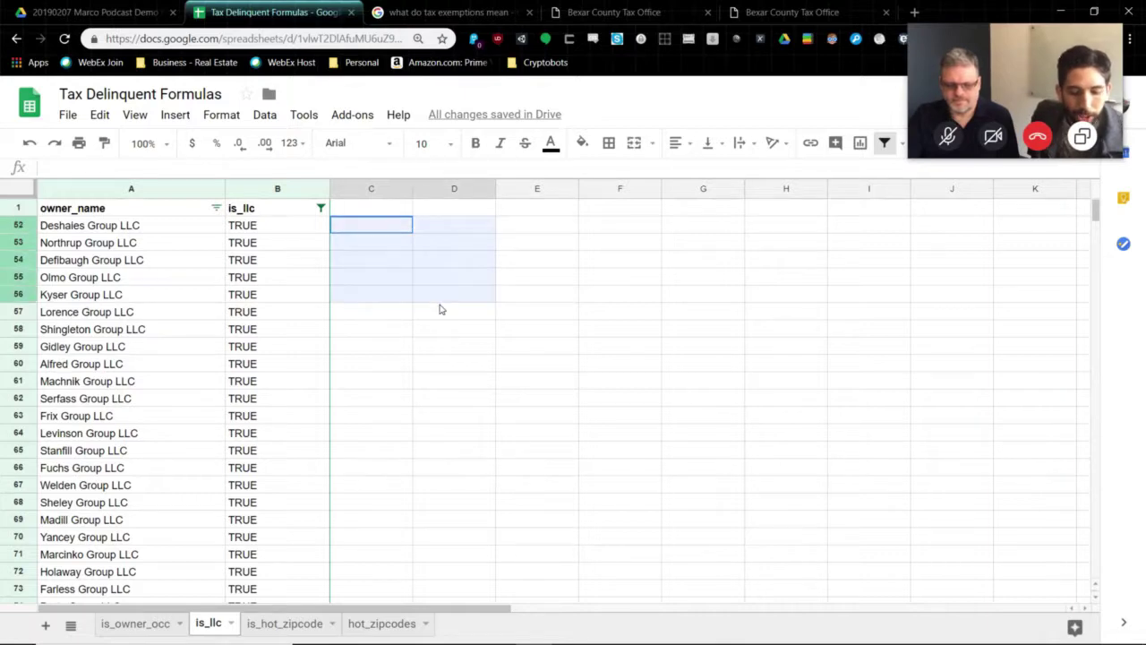
# Step: Inspect the MATCH formula in B3 of the is_hot_zipcode sheet and its hot_zipcodes!A:A lookup range
pyautogui.click(383, 633)
pyautogui.click(303, 624)
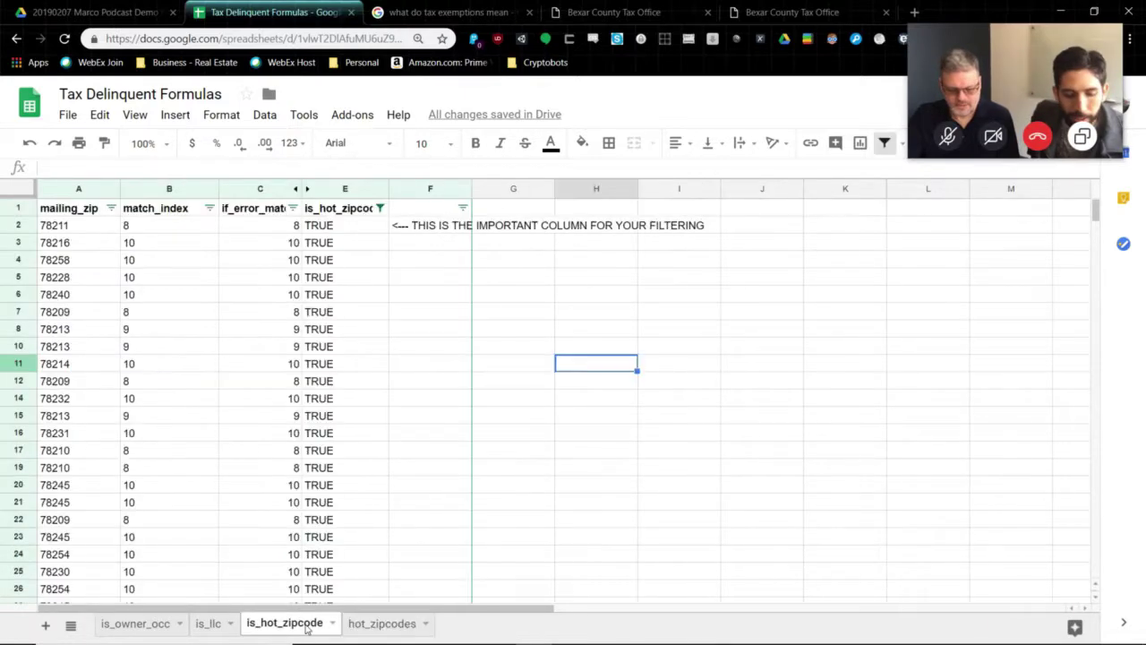
pyautogui.click(79, 259)
pyautogui.click(158, 243)
pyautogui.click(179, 168)
pyautogui.doubleClick(185, 167)
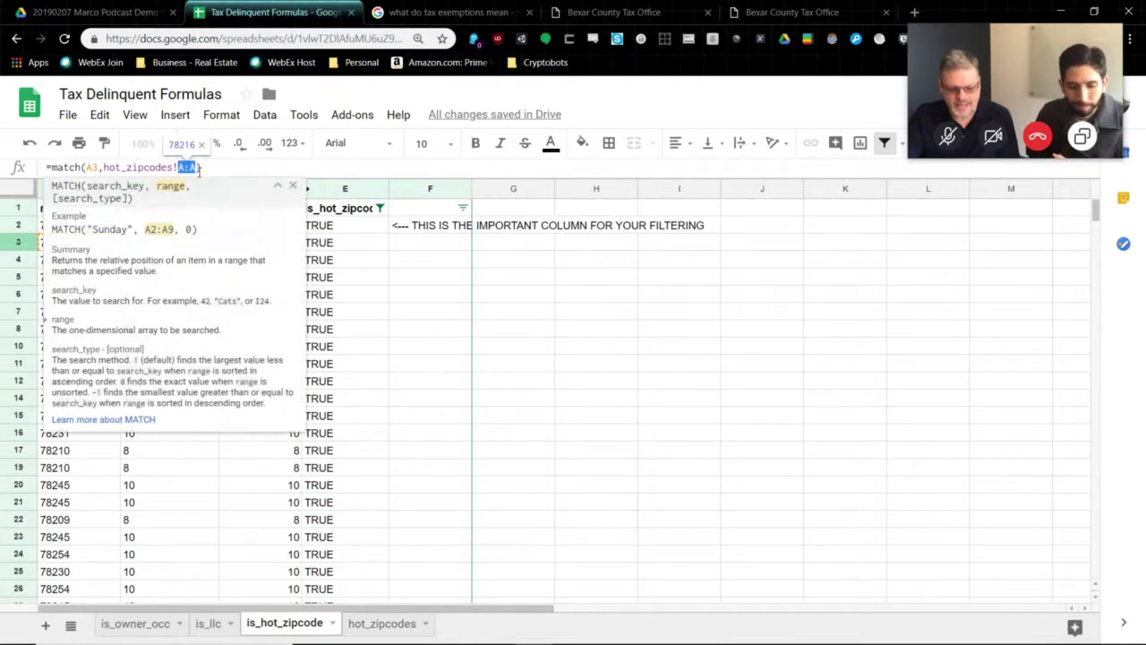
pyautogui.press('Tab')
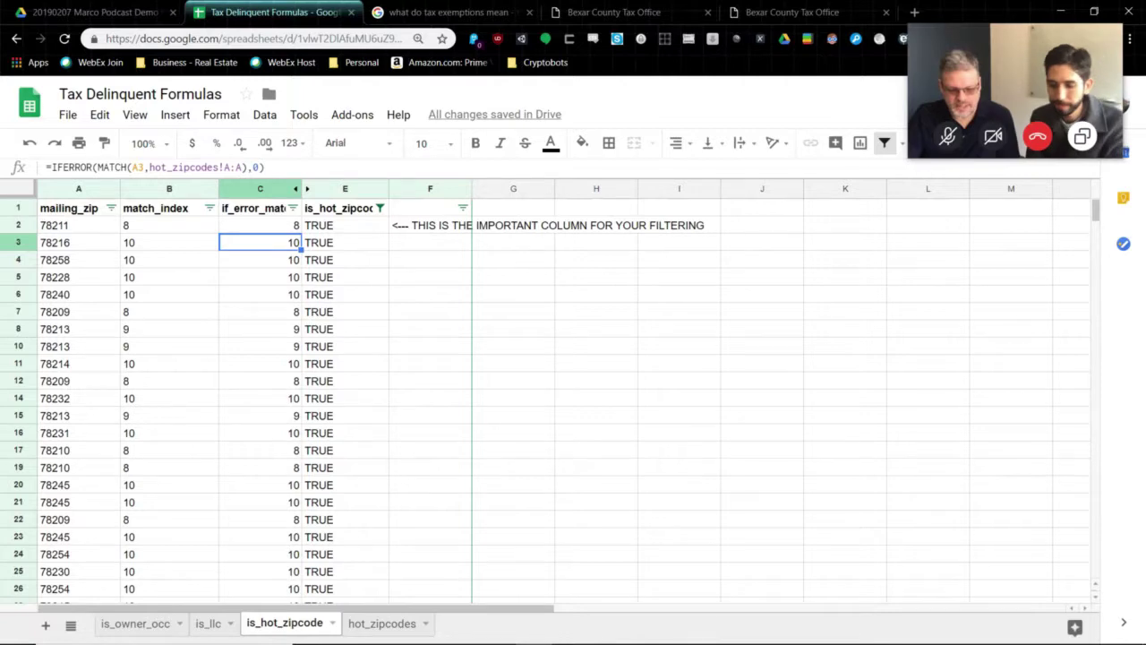
# Step: Check the zip code list in column A of the hot_zipcodes sheet and return to the is_hot_zipcode sheet
pyautogui.click(381, 623)
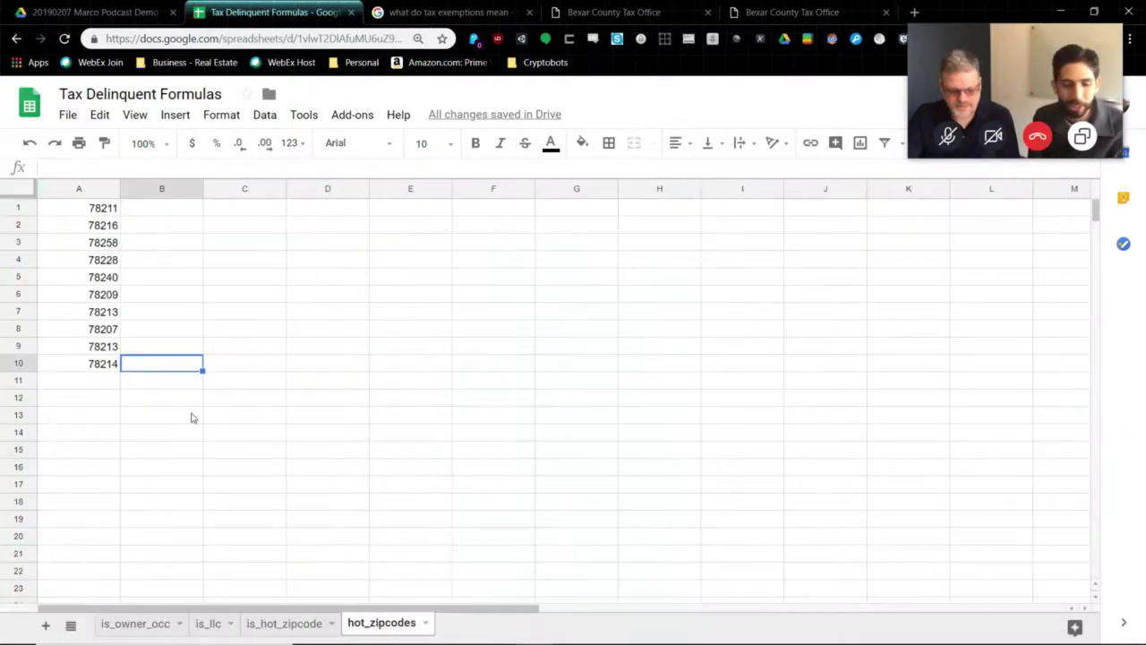
pyautogui.click(94, 352)
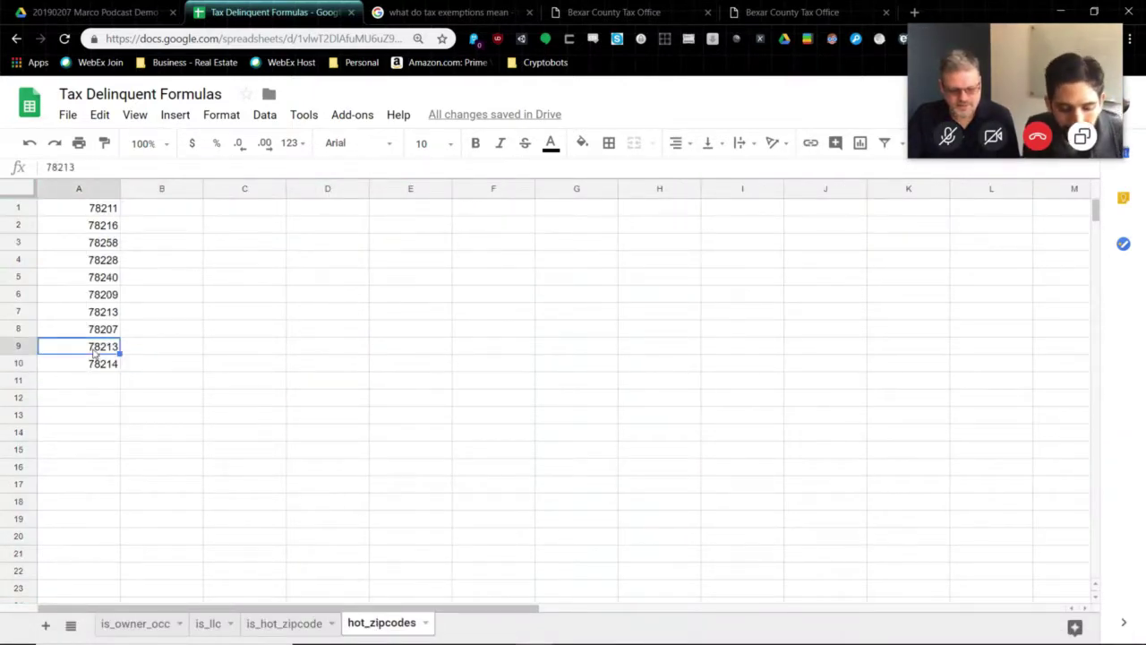
pyautogui.press('Down')
pyautogui.press('Down')
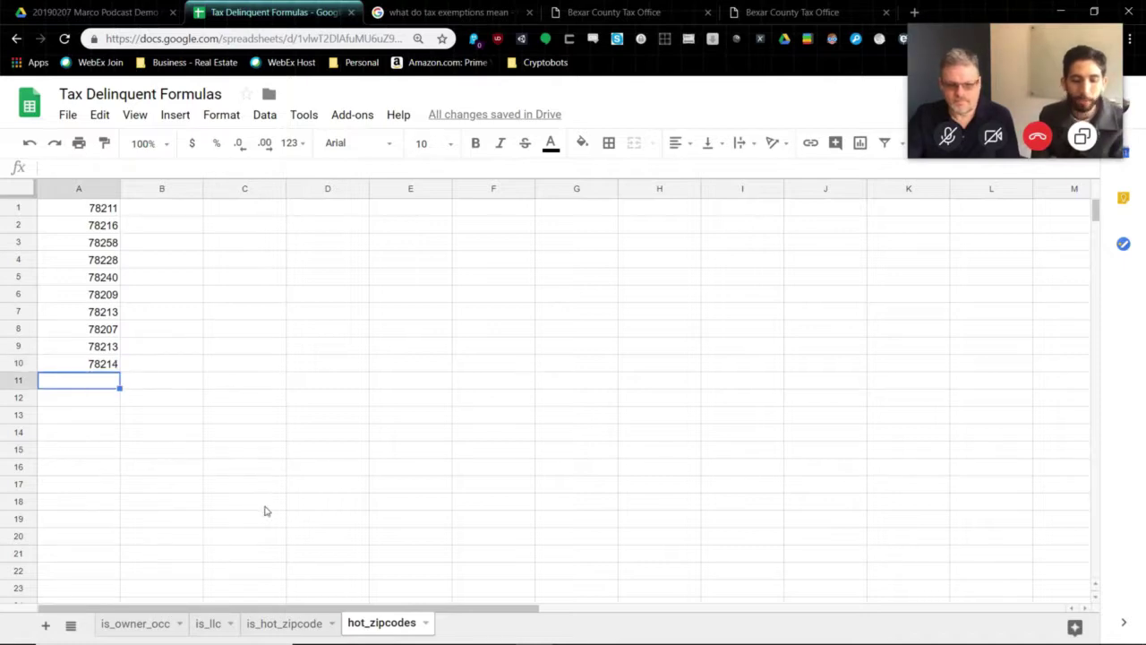
pyautogui.click(284, 624)
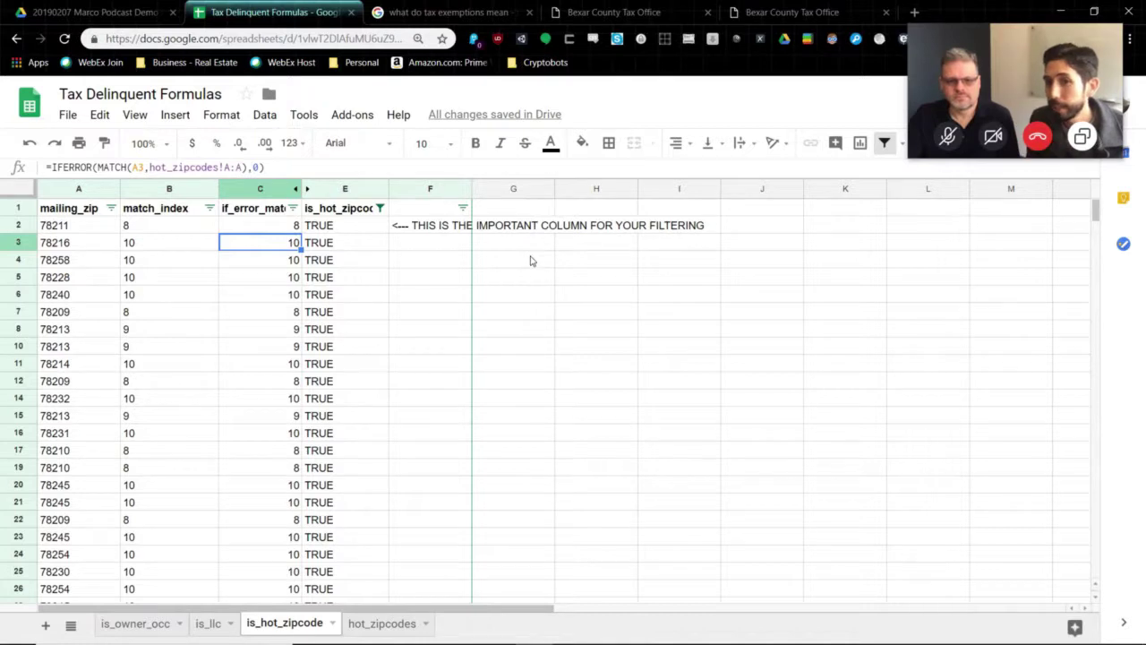
# Step: Switch to the LibreOffice Calc workbook to view the amount due and years late columns, and return to the Google Sheets formulas
pyautogui.hotkey('alt', 'Tab')
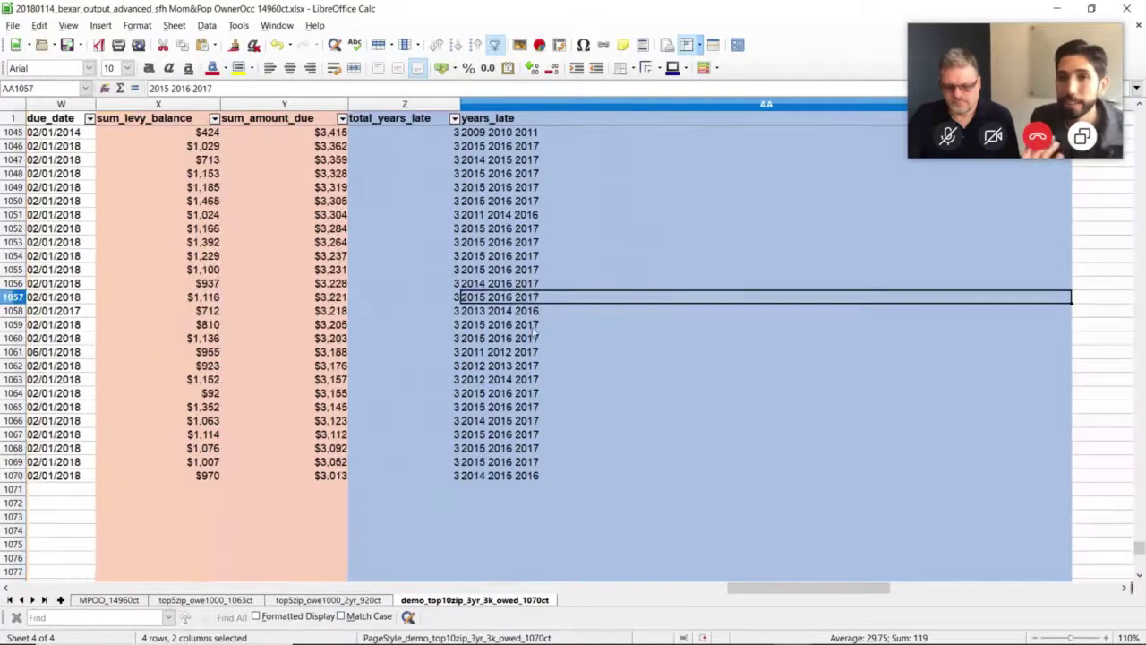
pyautogui.moveTo(776, 592); pyautogui.dragTo(690, 582)
pyautogui.hotkey('alt', 'Tab')
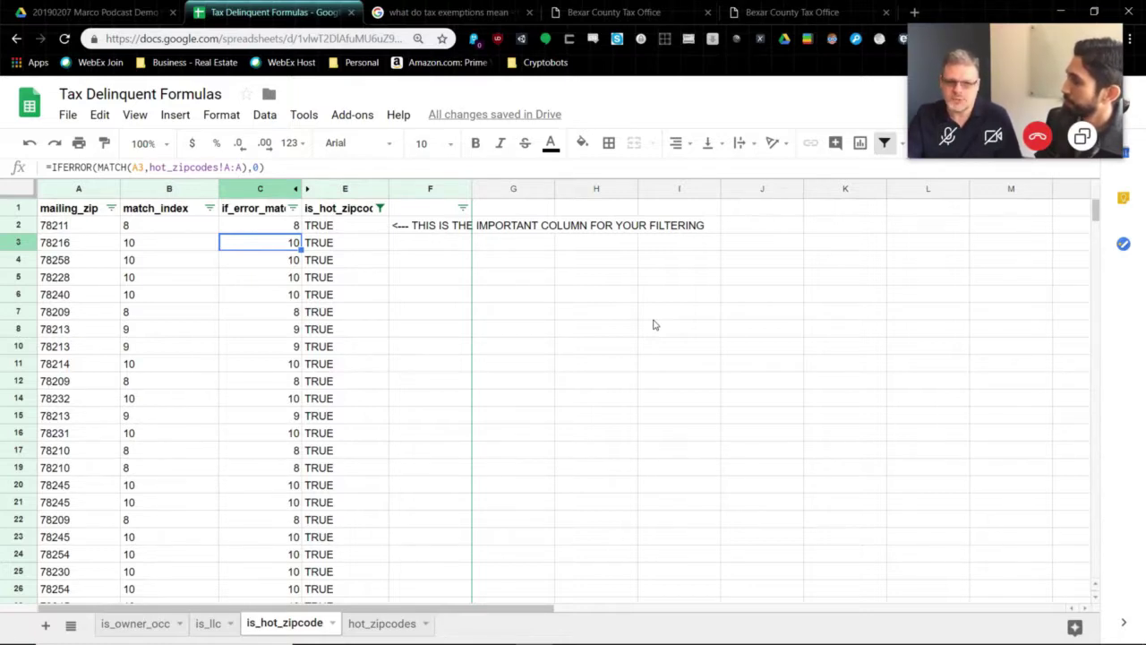
pyautogui.click(680, 279)
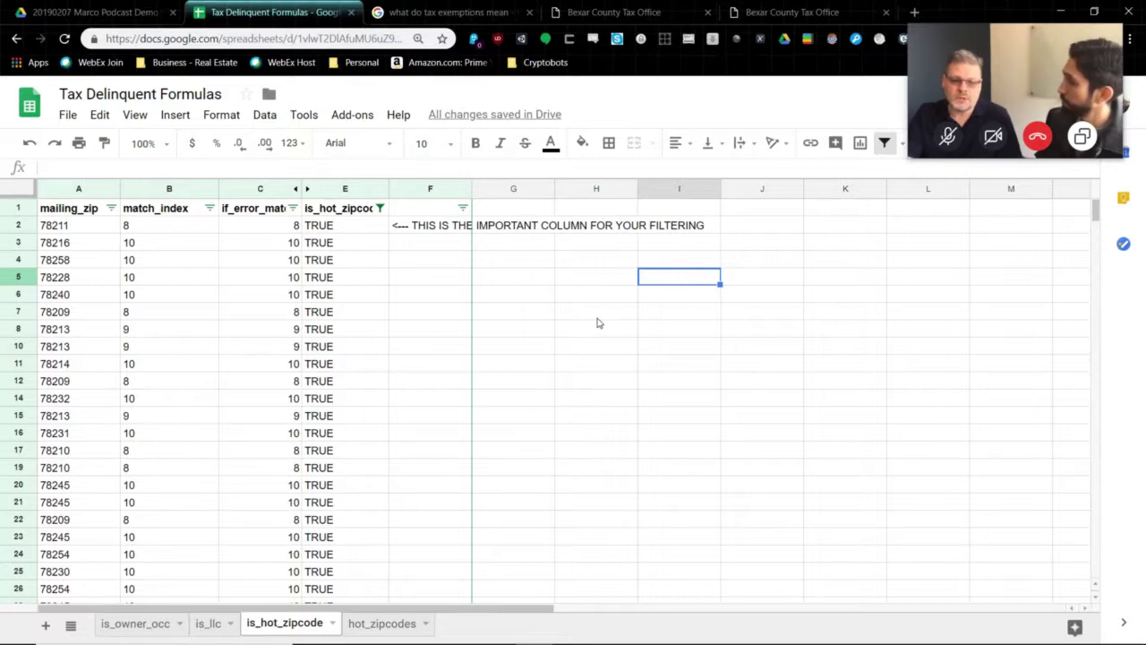
pyautogui.click(542, 277)
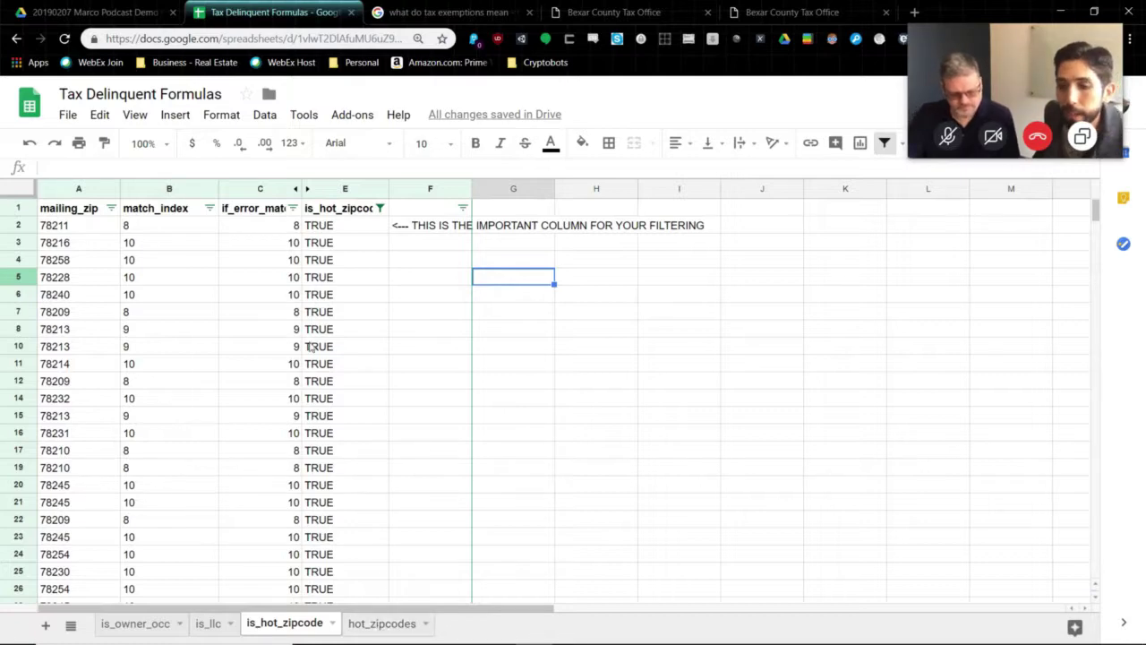
# Step: Include the FALSE values in the is_hot_zipcode column filter so every record is shown
pyautogui.click(380, 208)
pyautogui.click(166, 409)
pyautogui.click(183, 518)
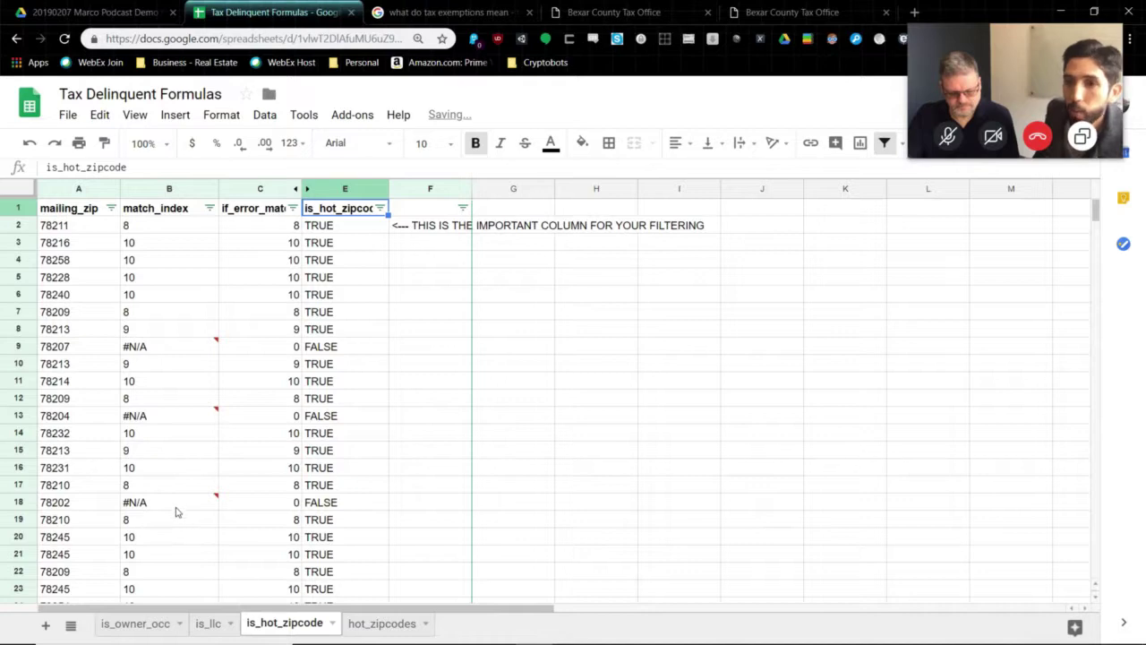
# Step: Add the zip code 78207 from A9 of the is_hot_zipcode sheet to A11 of hot_zipcodes, and return to the is_hot_zipcode matches
pyautogui.click(102, 354)
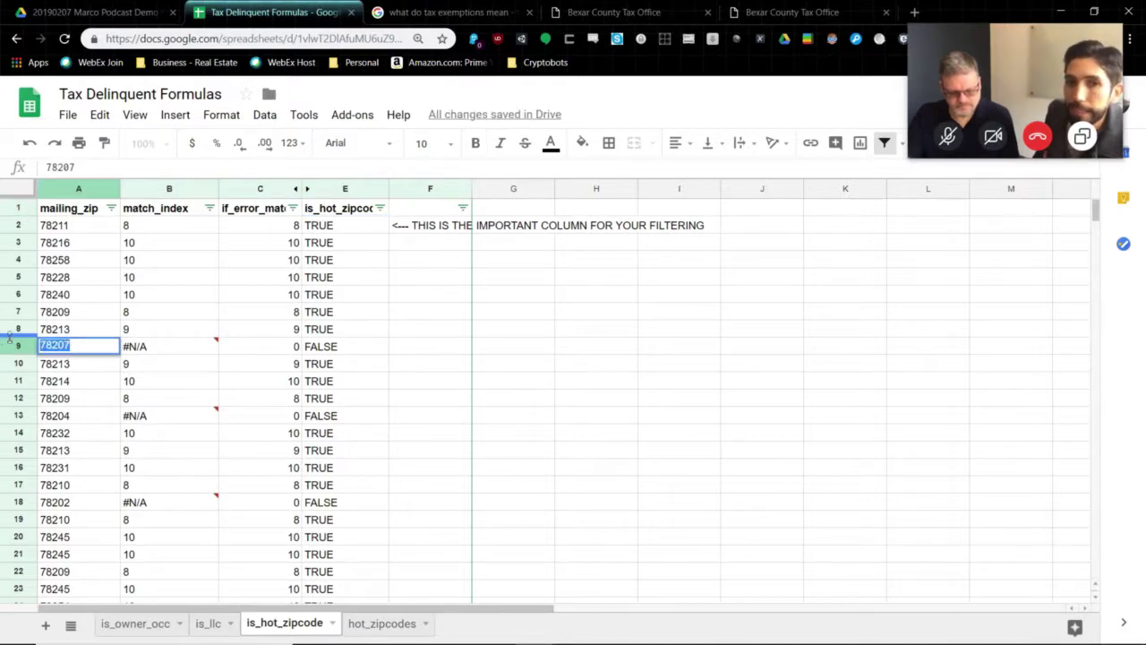
pyautogui.press('Right')
pyautogui.click(381, 622)
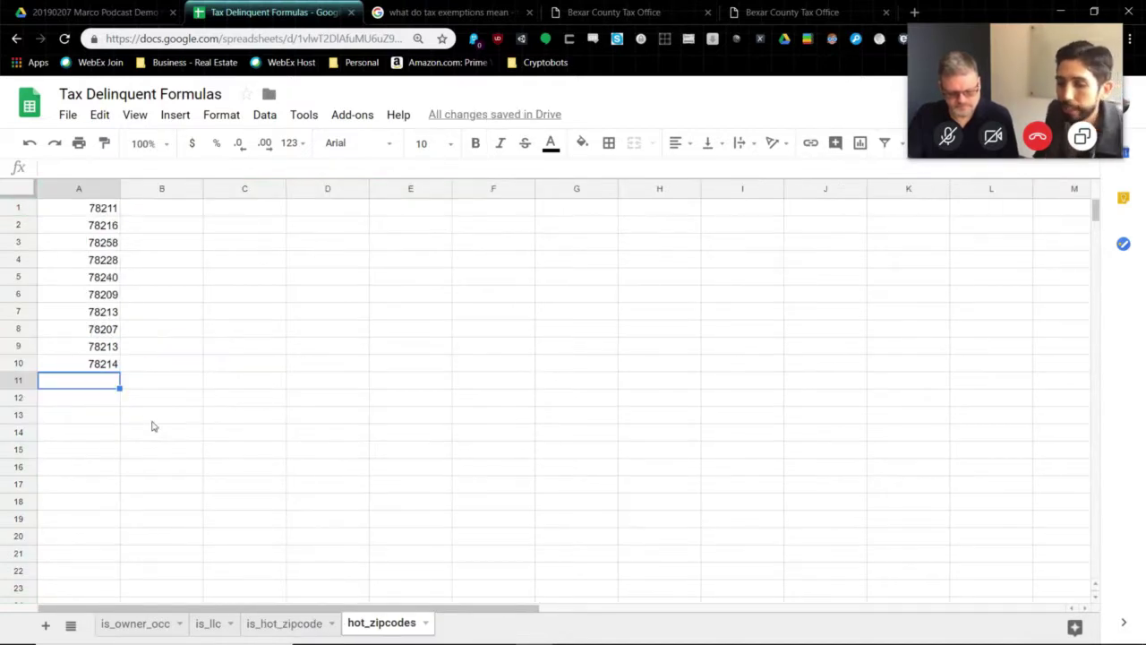
pyautogui.write('78207')
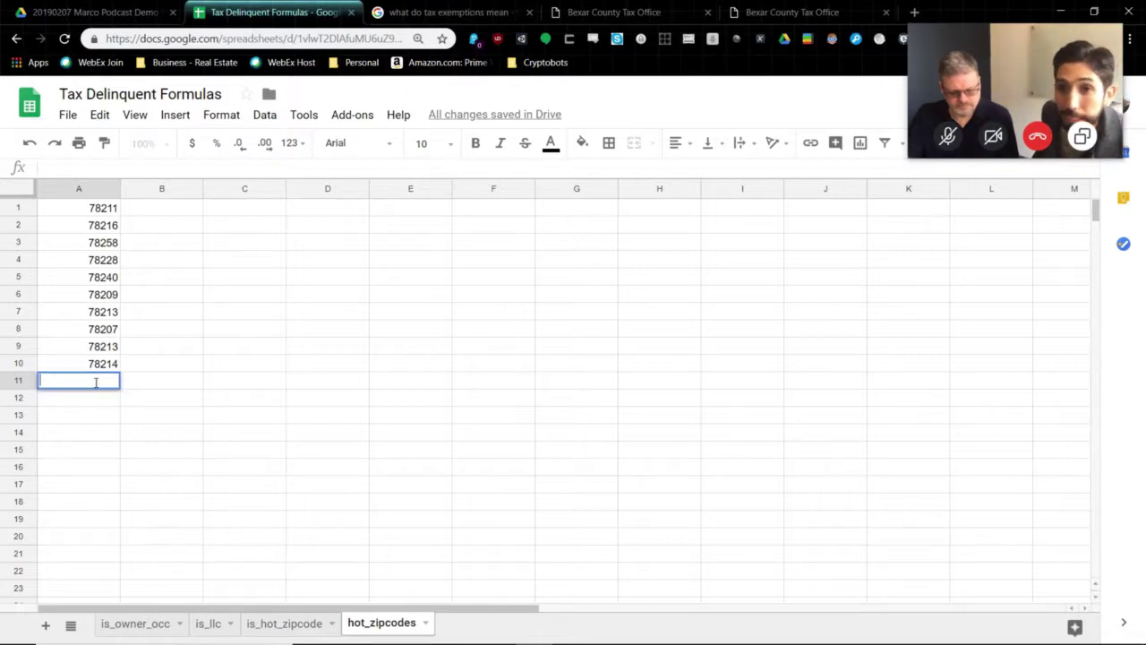
pyautogui.press('Tab')
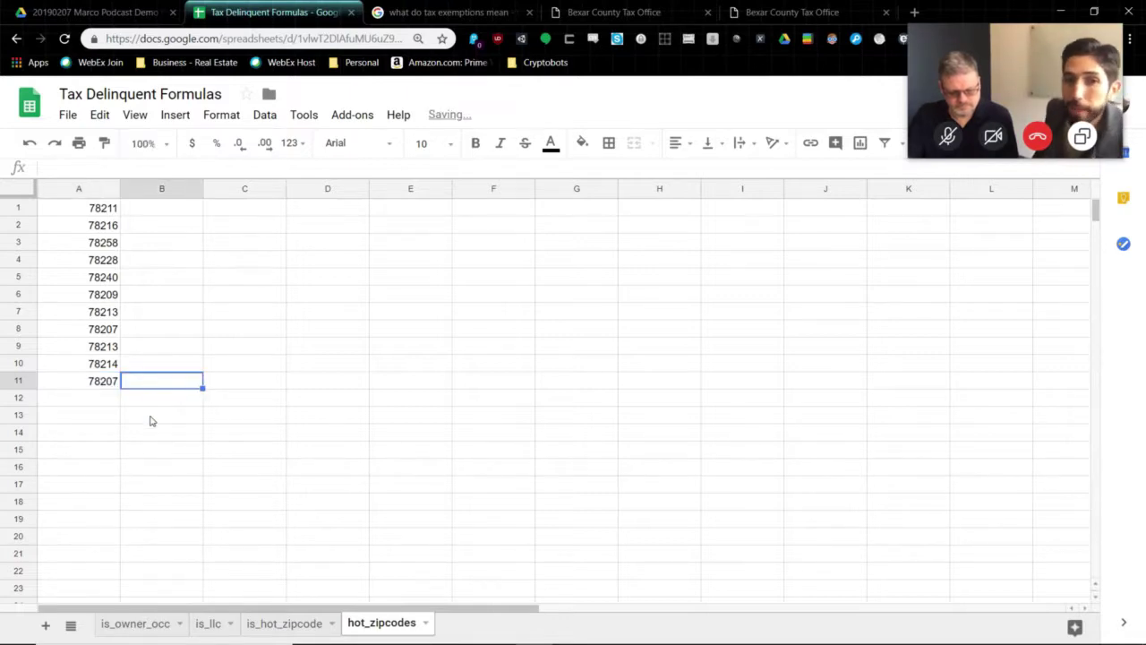
pyautogui.click(285, 623)
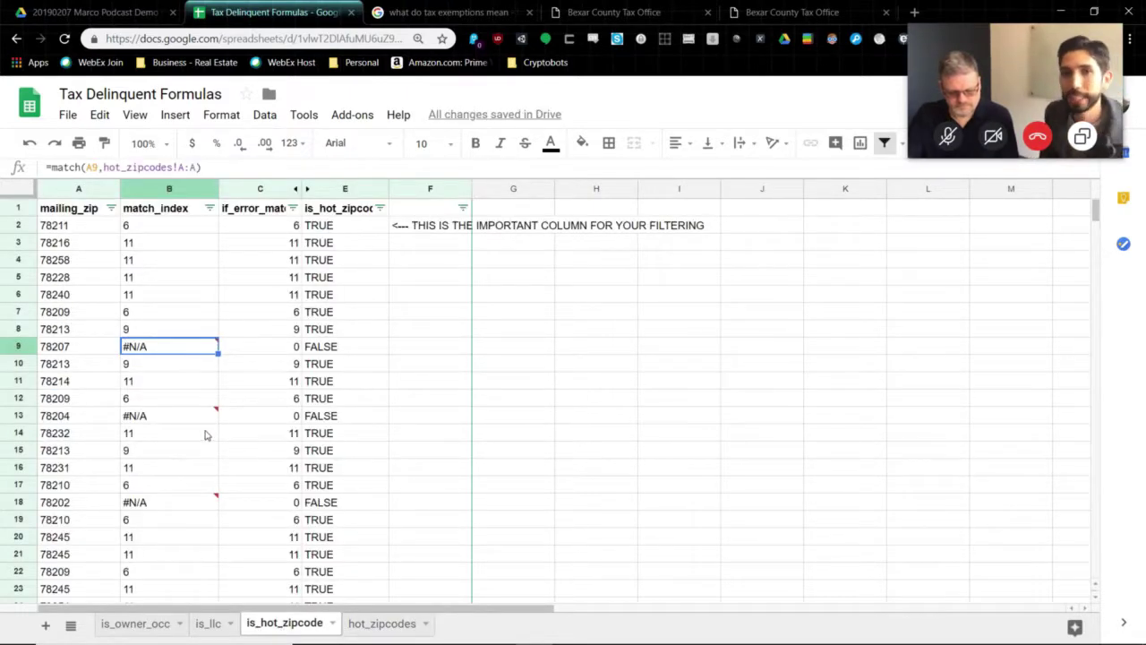
pyautogui.hotkey('alt', 'Tab')
pyautogui.press('Escape')
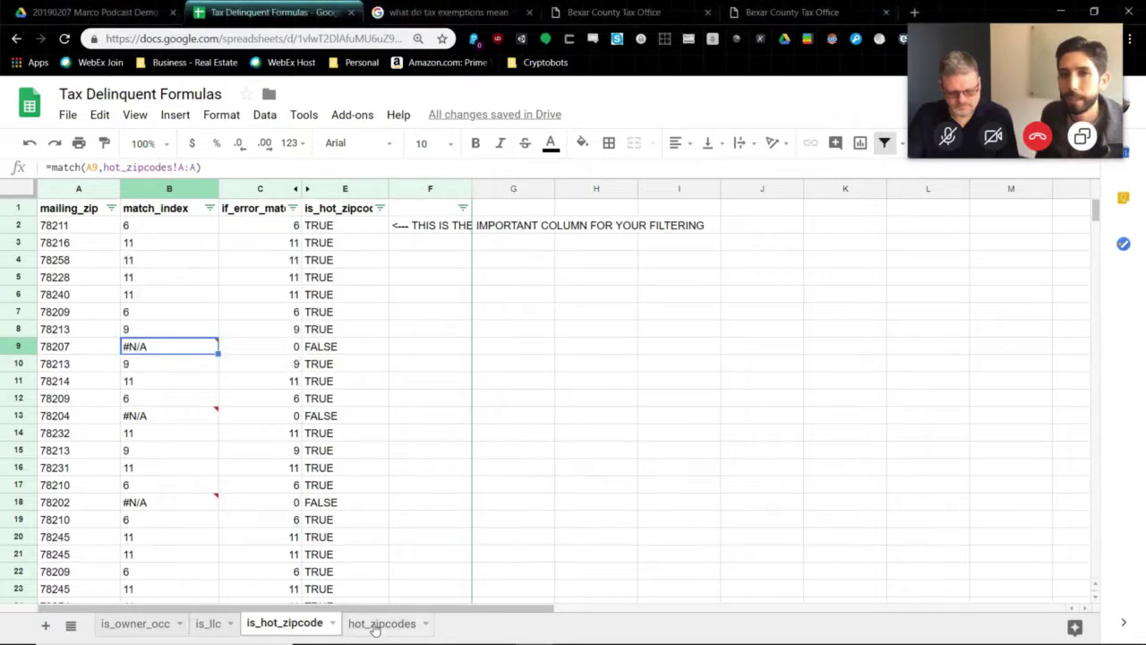
# Step: Try replacing A10 of the hot_zipcodes sheet with 78207 as text, and undo that entry
pyautogui.click(382, 622)
pyautogui.click(118, 375)
pyautogui.write('78207')
pyautogui.click(203, 466)
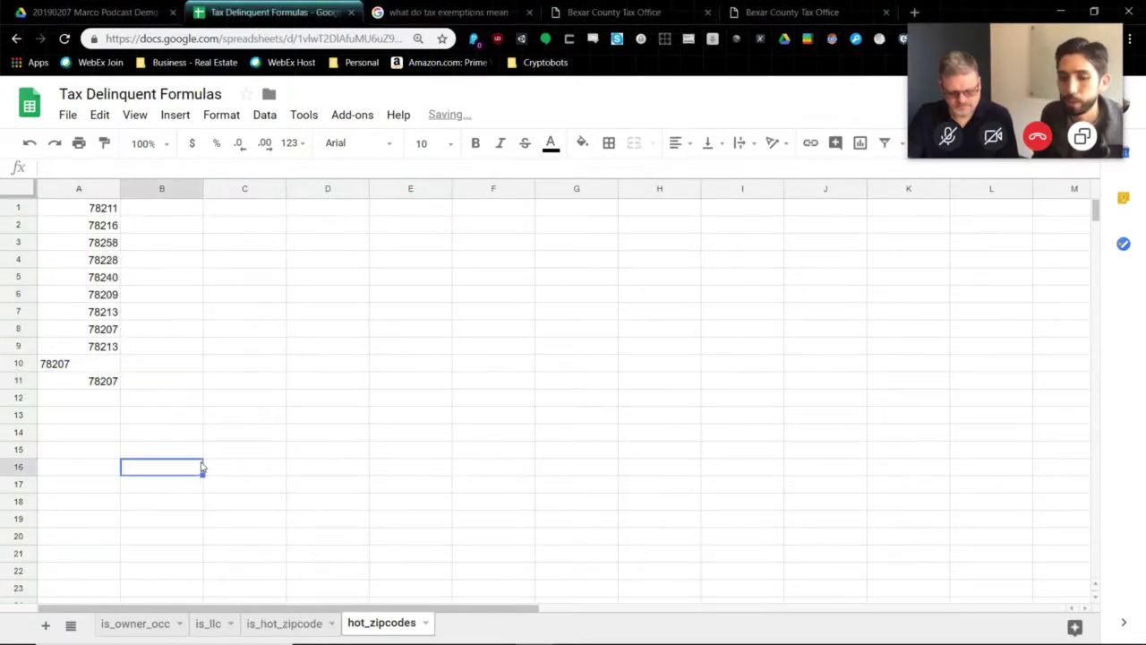
pyautogui.click(304, 622)
pyautogui.click(345, 623)
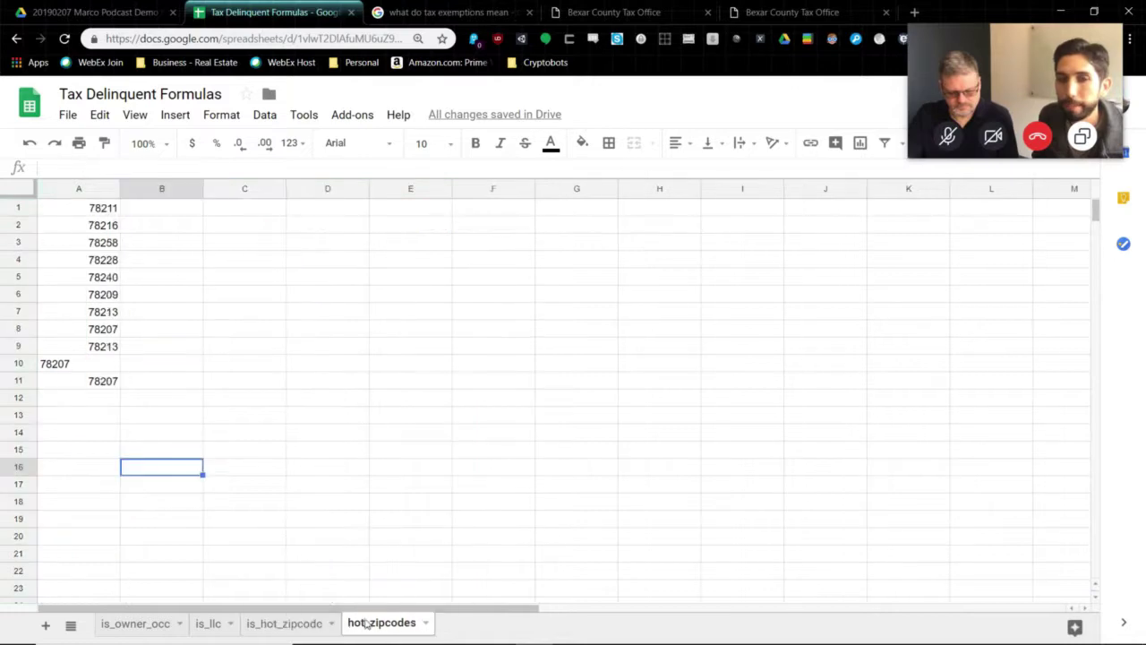
pyautogui.hotkey('ctrl', 'z')
pyautogui.click(115, 349)
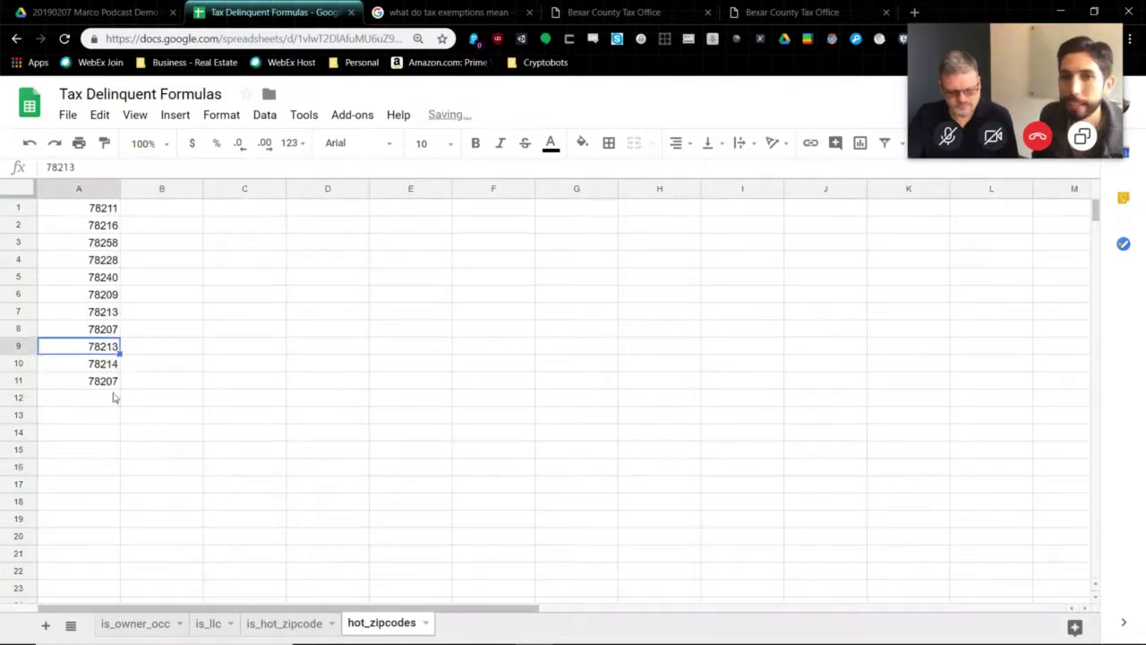
# Step: Check the MATCH formula in B2 of is_hot_zipcode against the zip code in A11 of the hot_zipcodes sheet
pyautogui.click(293, 625)
pyautogui.click(83, 230)
pyautogui.click(158, 229)
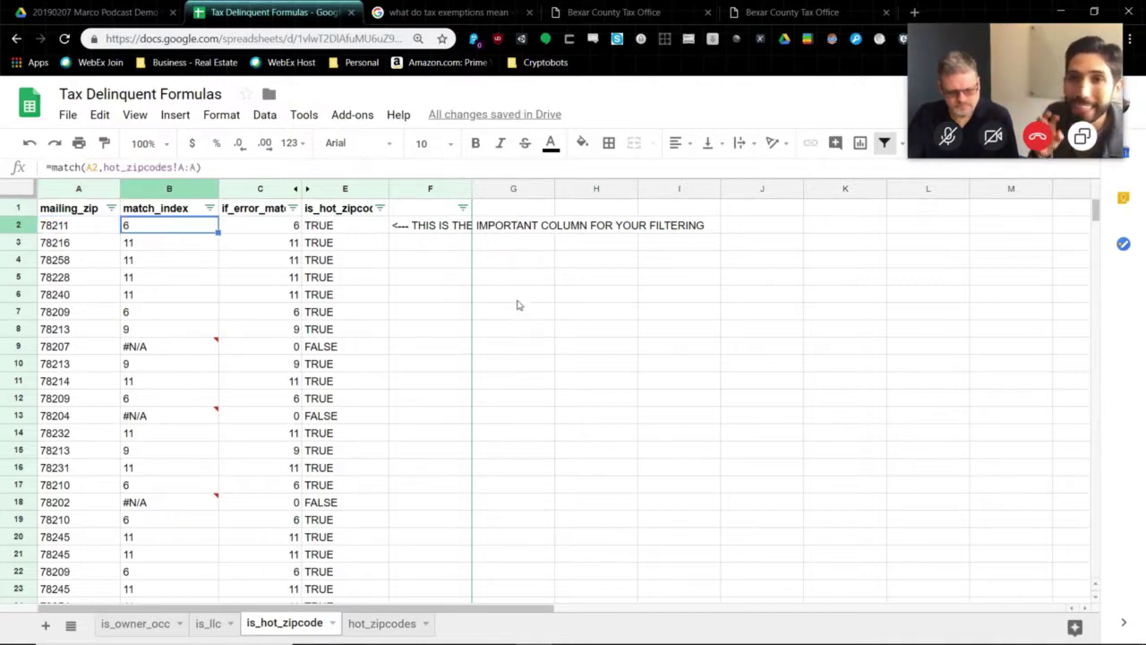
pyautogui.click(365, 624)
pyautogui.click(86, 380)
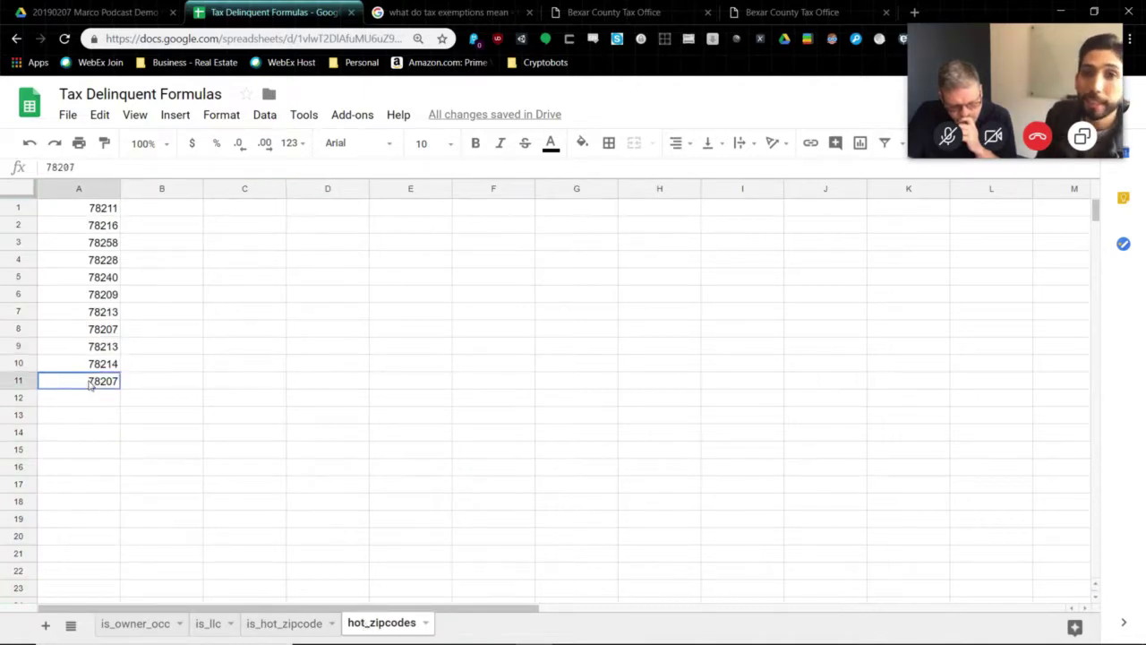
pyautogui.click(294, 623)
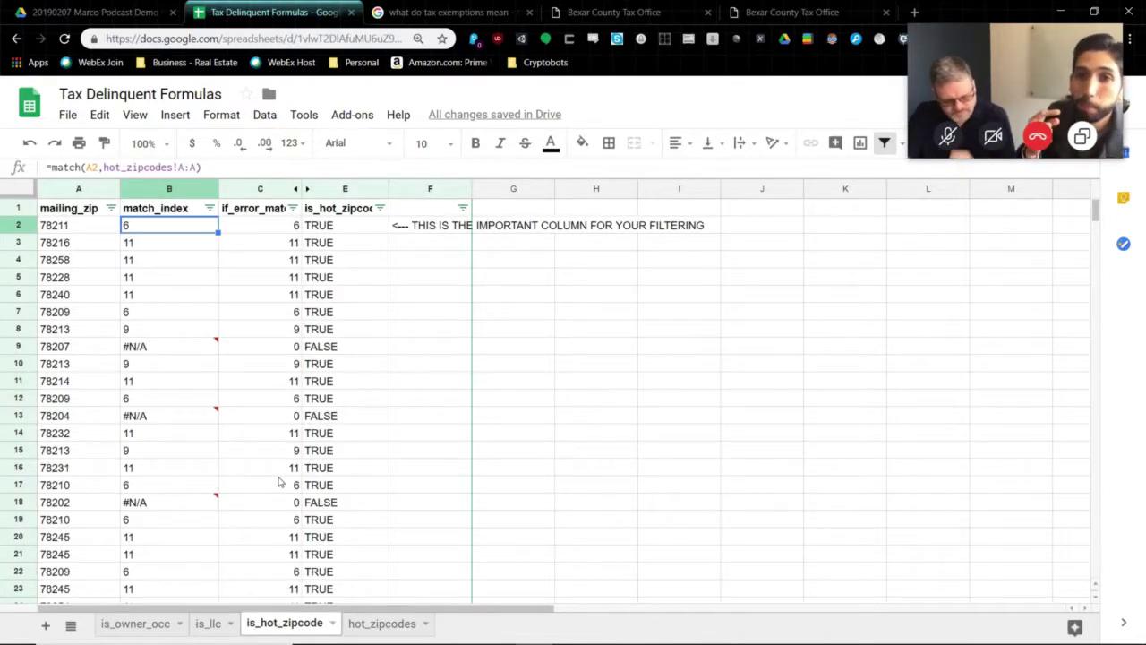
pyautogui.moveTo(185, 348)
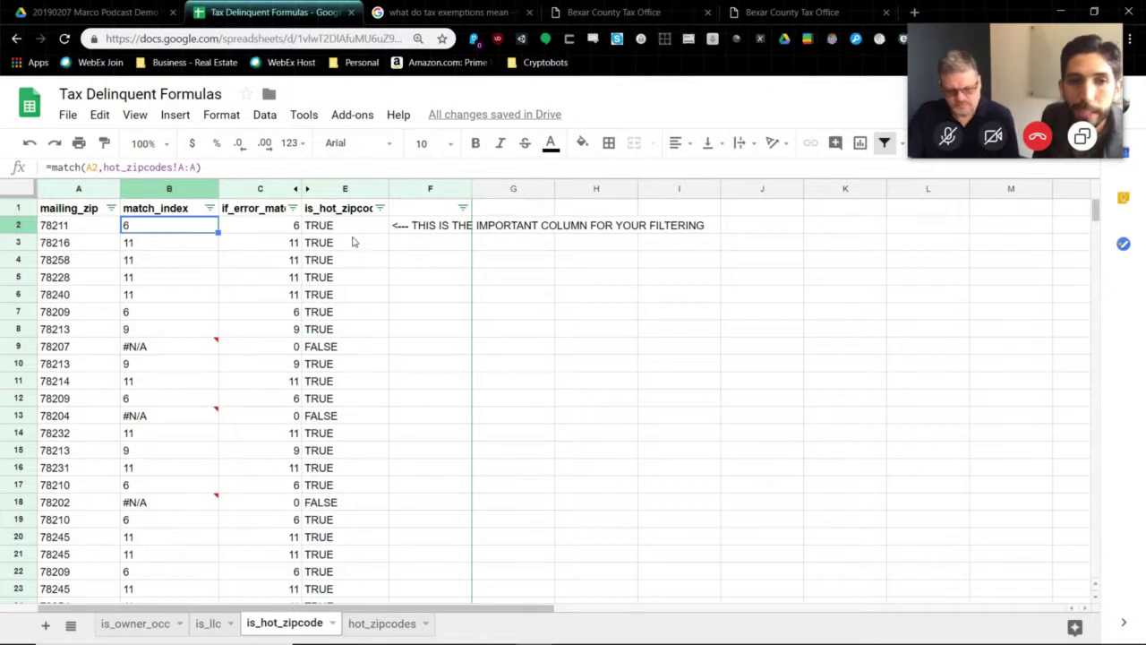
pyautogui.click(435, 251)
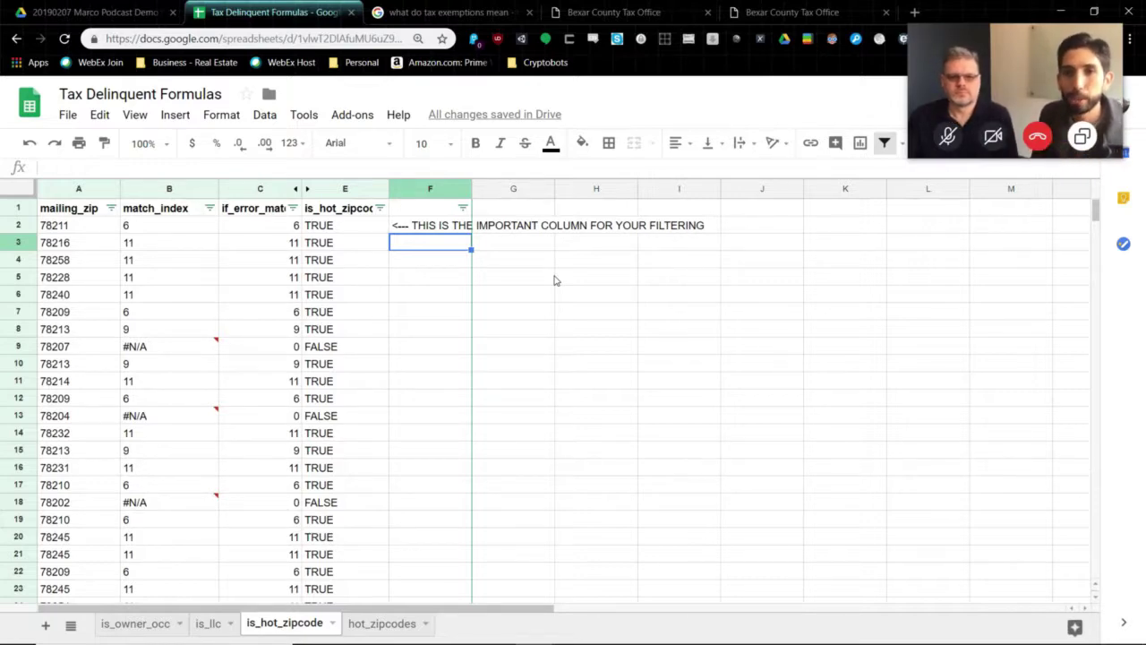
pyautogui.moveTo(522, 247); pyautogui.dragTo(599, 319)
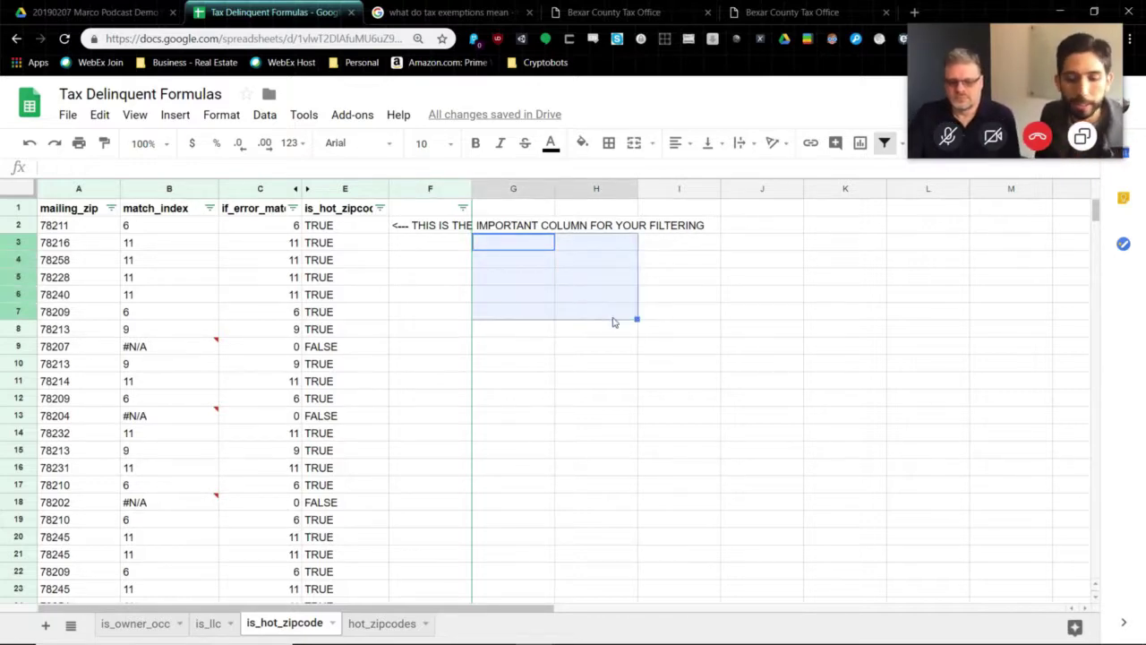
pyautogui.moveTo(678, 249); pyautogui.dragTo(537, 314)
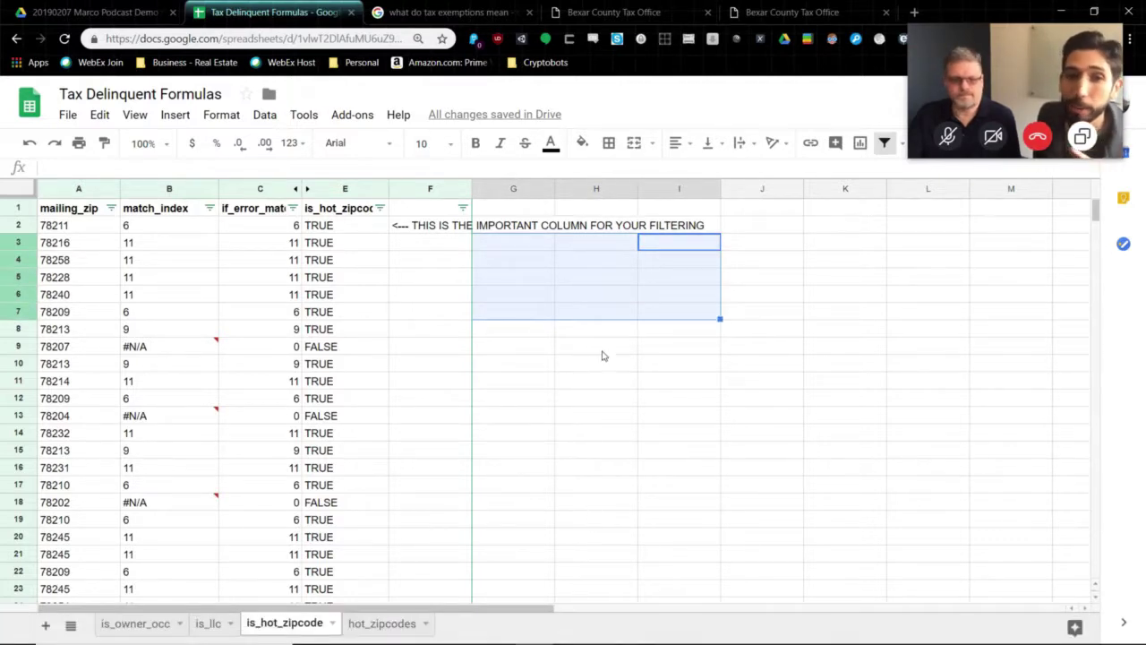
pyautogui.click(552, 248)
pyautogui.moveTo(655, 320); pyautogui.dragTo(522, 251)
pyautogui.click(524, 255)
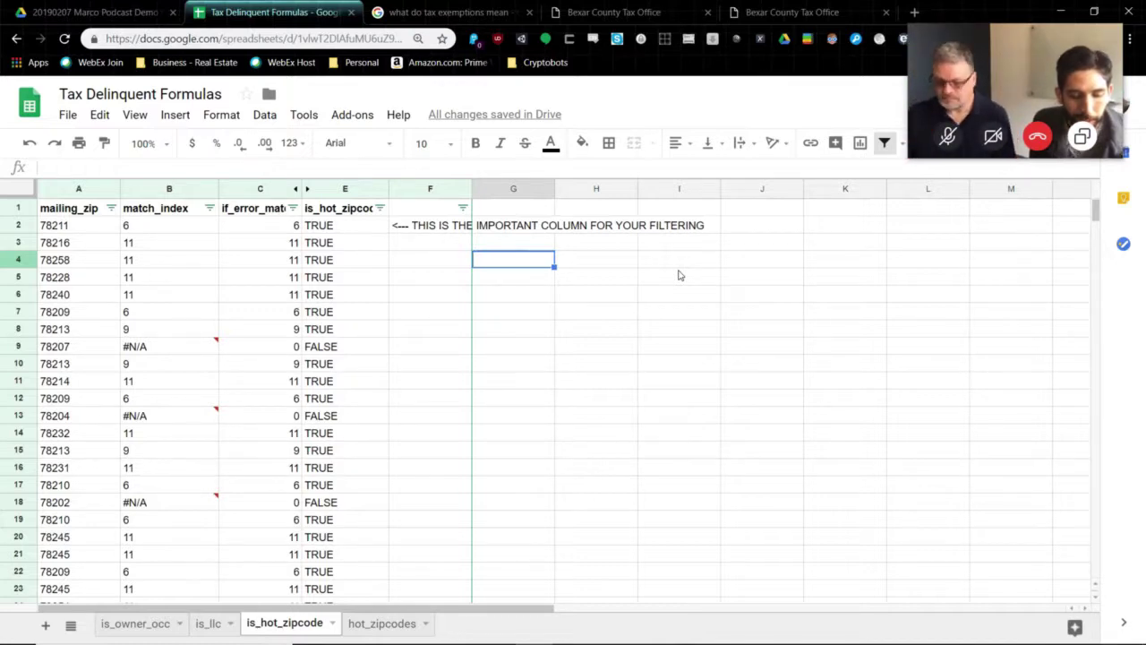
pyautogui.click(652, 296)
pyautogui.moveTo(704, 634)
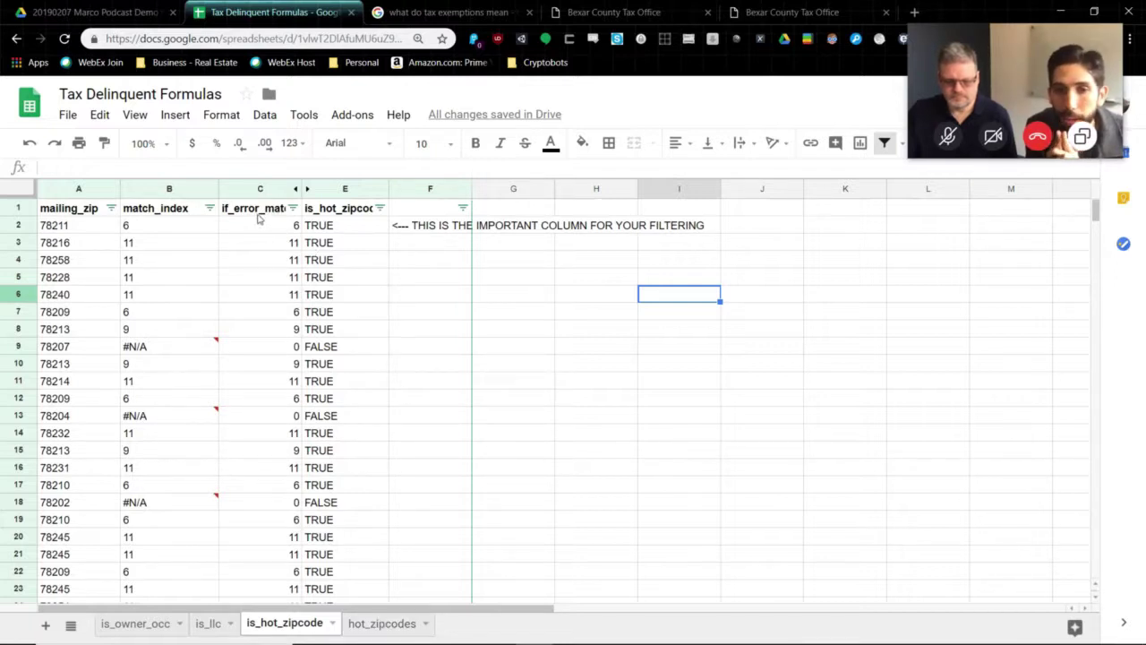
pyautogui.click(425, 230)
pyautogui.click(428, 250)
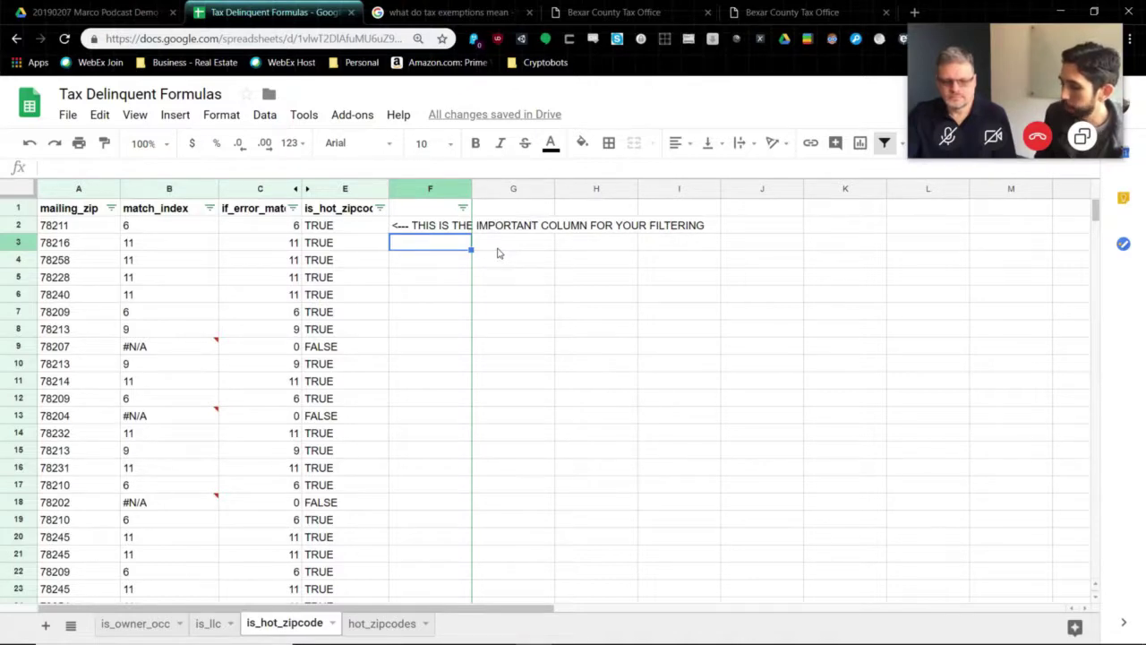
# Step: Open the Team Accountability Tracker Sheet Formulas spreadsheet from the podcast demo files folder in Google Drive
pyautogui.click(127, 12)
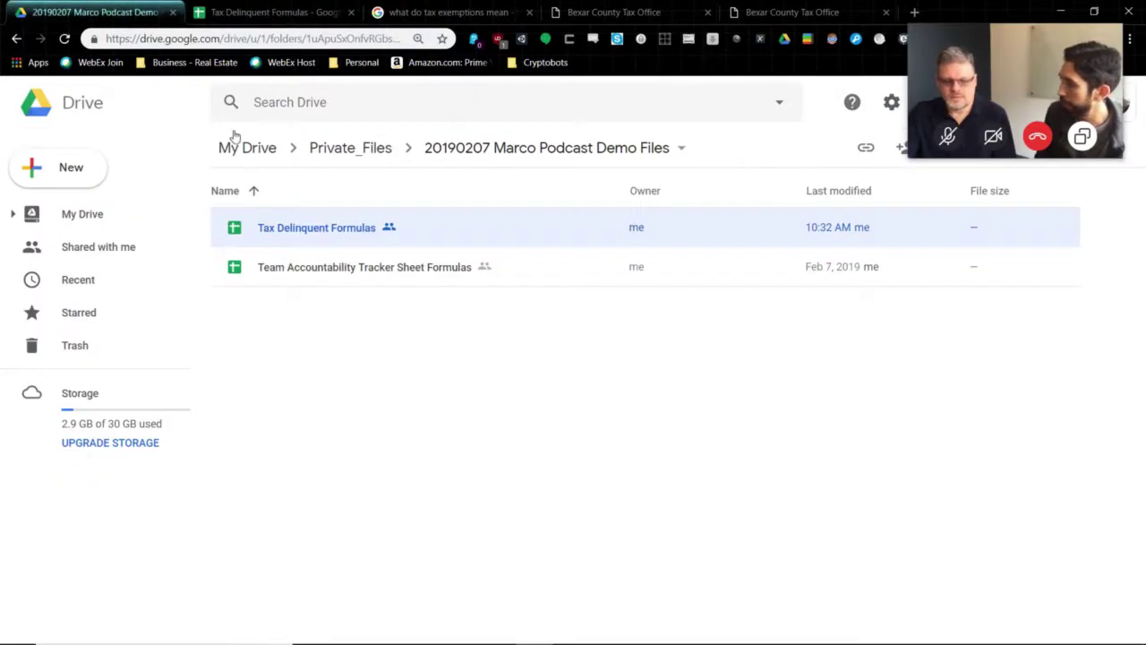
pyautogui.click(344, 267)
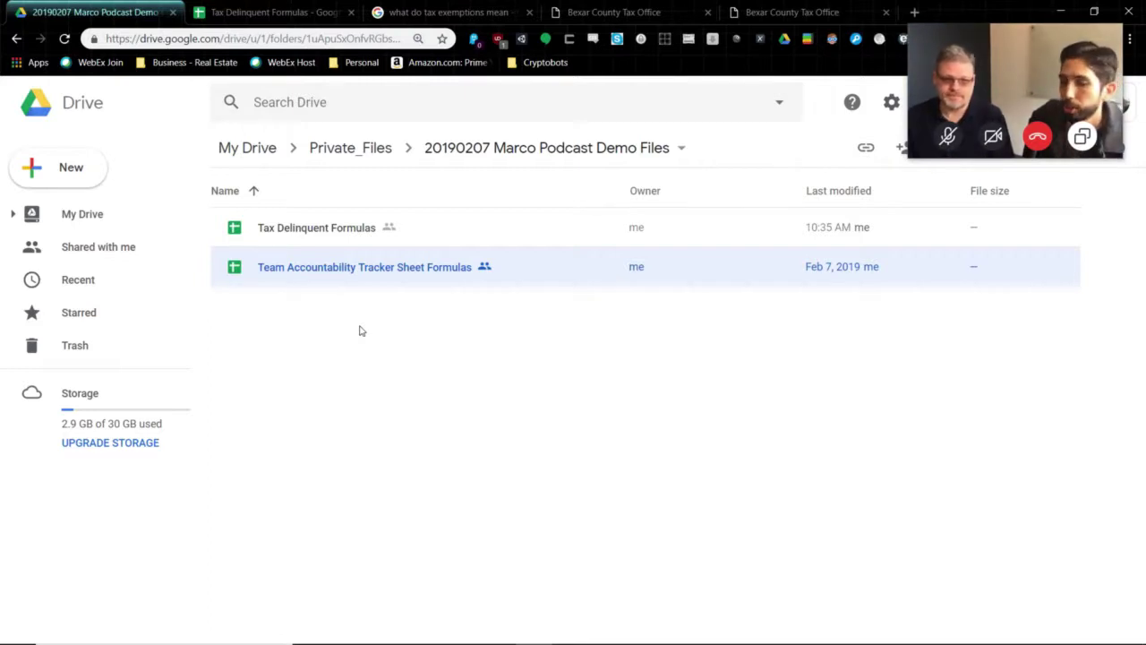
pyautogui.doubleClick(425, 276)
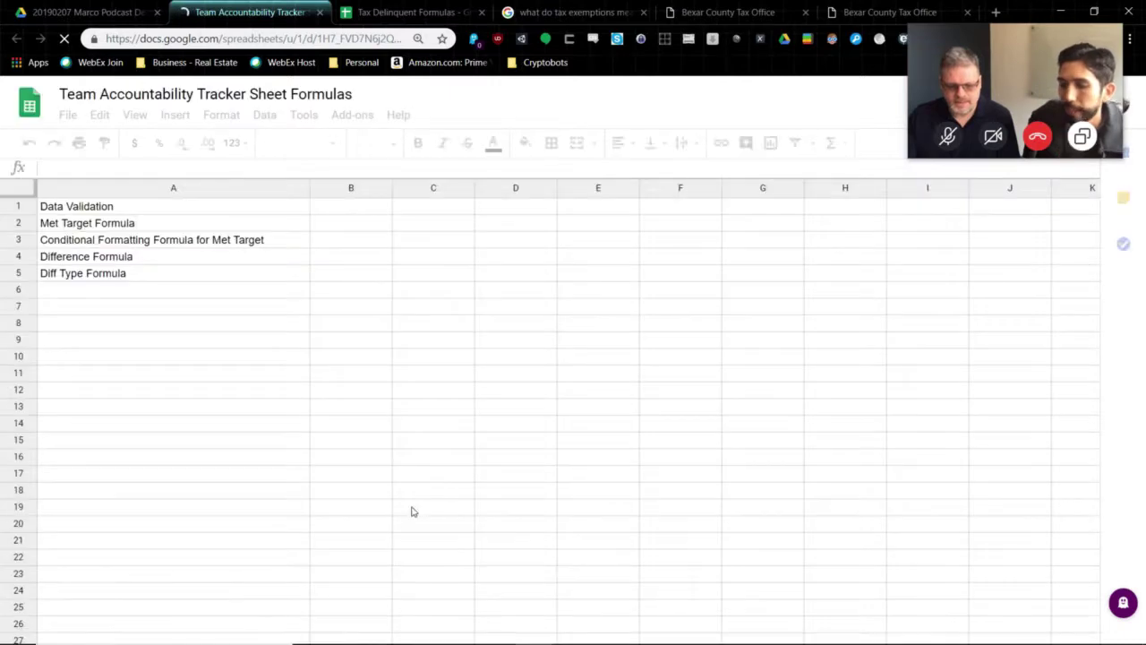
pyautogui.hotkey('alt', 'Tab')
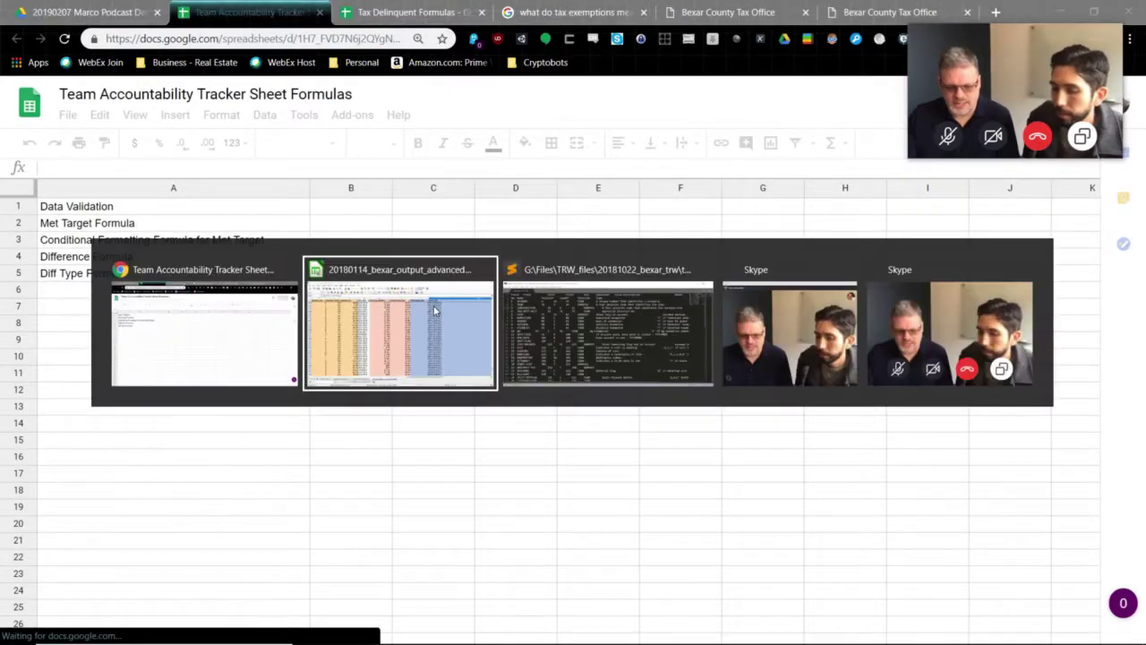
pyautogui.hotkey('alt', 'Tab')
pyautogui.hotkey('alt', 'Tab')
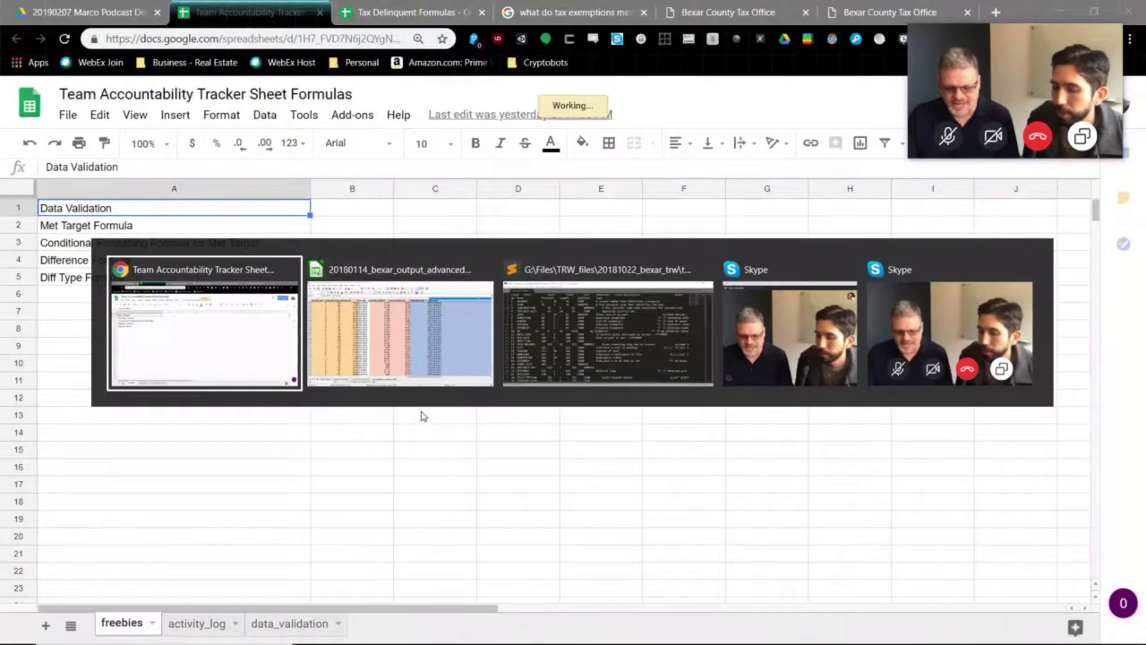
pyautogui.press('Escape')
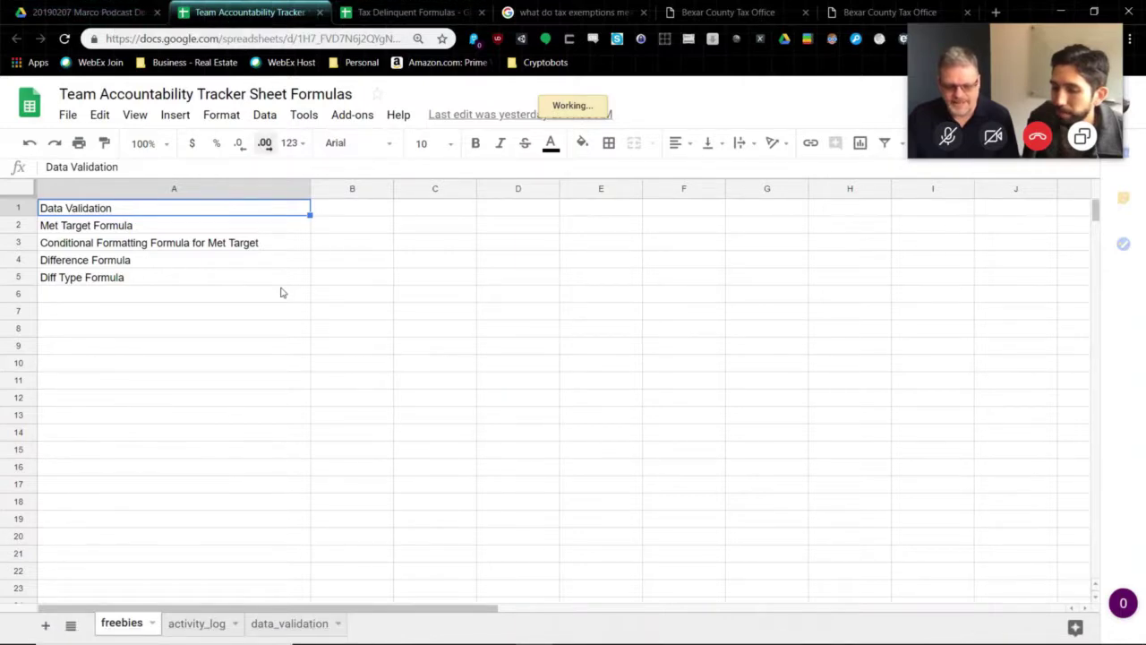
# Step: Look through the freebies and data_validation sheets, and view the activity choices for B3 in the activity_log sheet
pyautogui.click(301, 631)
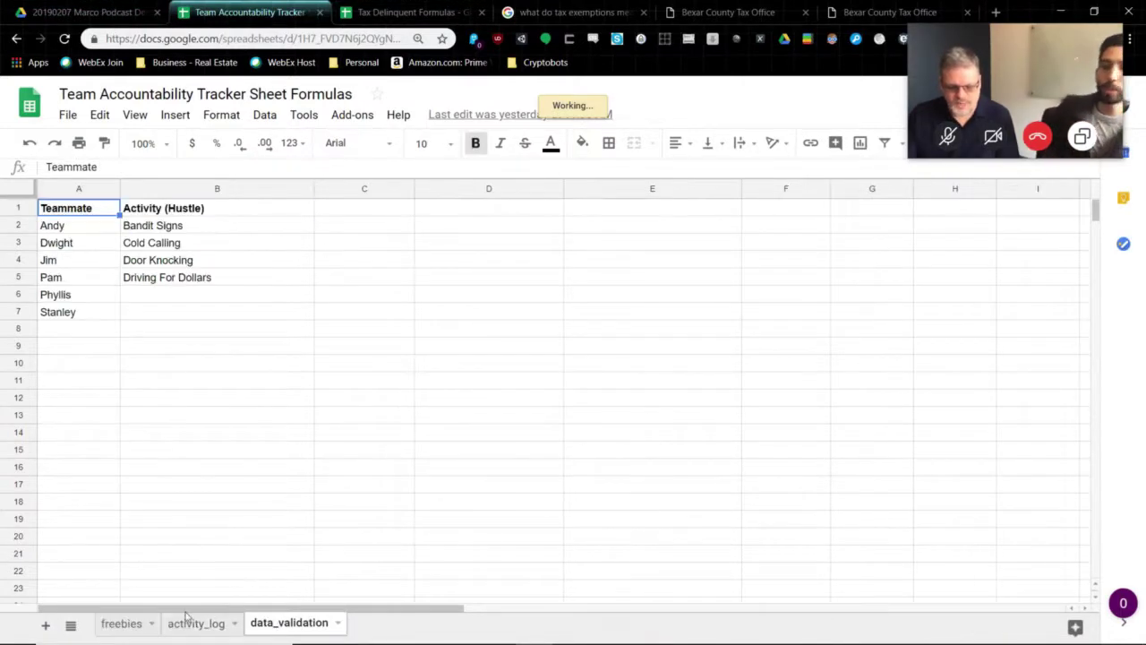
pyautogui.click(131, 624)
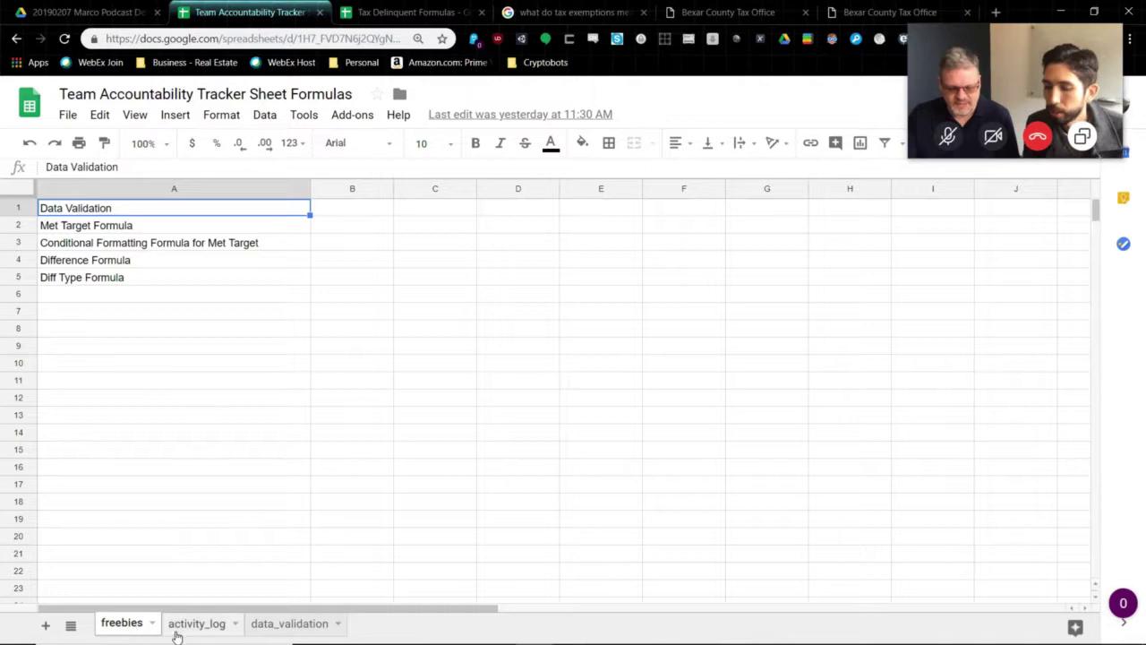
pyautogui.click(202, 626)
pyautogui.click(113, 623)
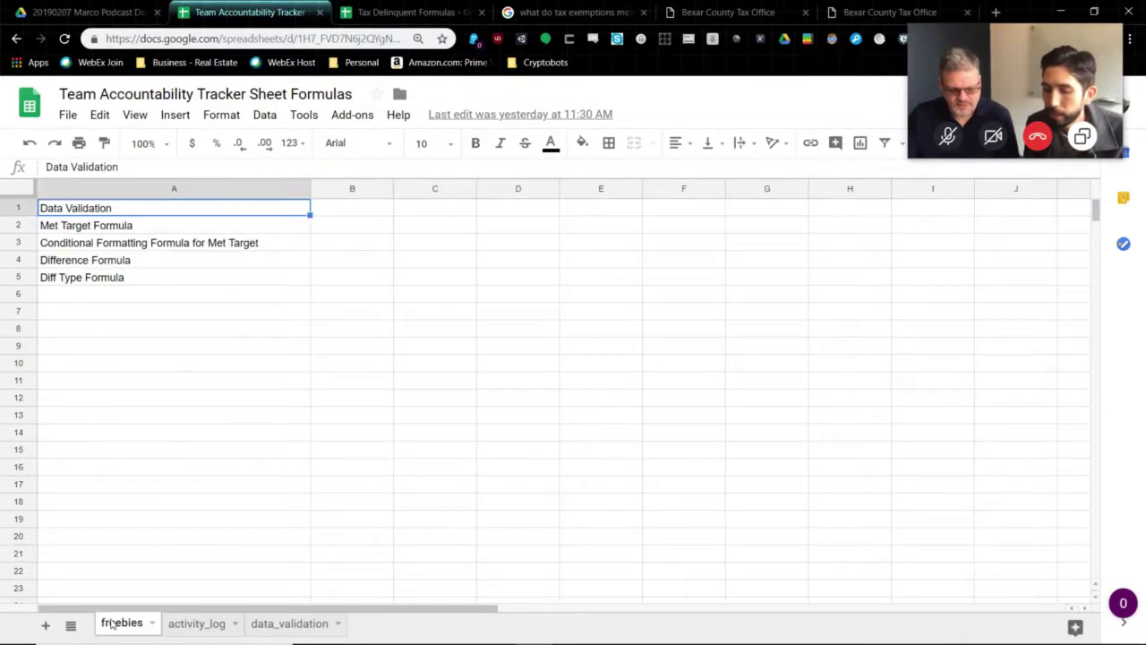
pyautogui.click(298, 623)
pyautogui.moveTo(187, 224); pyautogui.dragTo(221, 303)
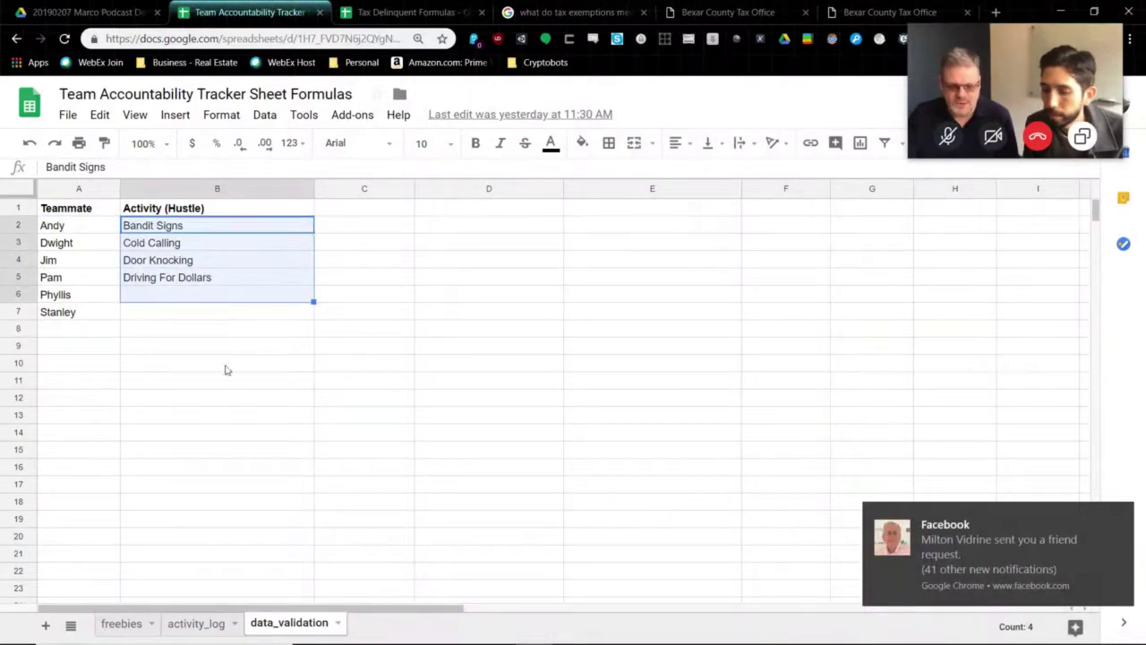
pyautogui.click(197, 626)
pyautogui.click(193, 246)
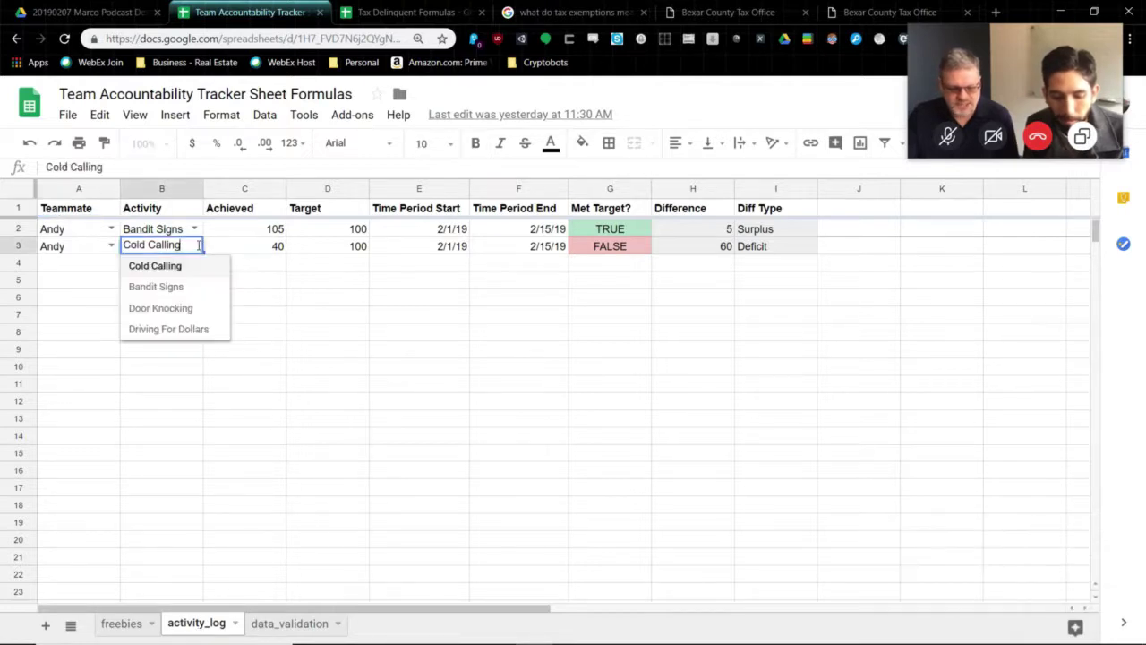
# Step: Enter a teammate's name in A4 of the activity_log sheet
pyautogui.click(94, 263)
pyautogui.write('Tim')
pyautogui.press('Tab')
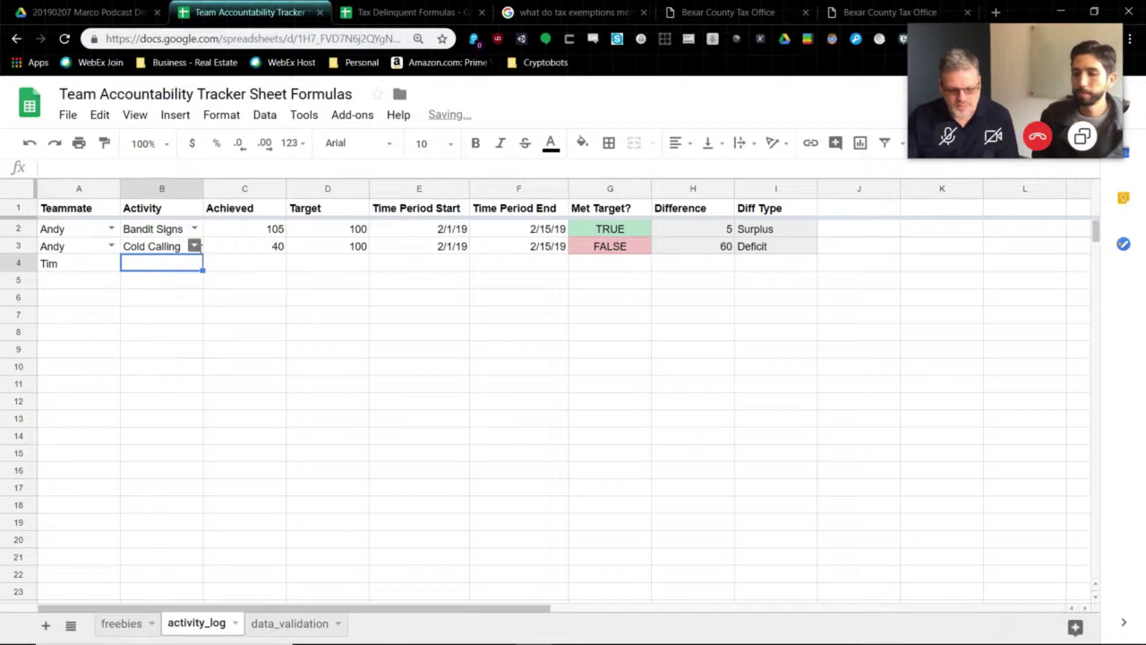
pyautogui.click(193, 246)
# Step: Copy the whole Cold Calling record in row 3 of the activity_log sheet into row 4
pyautogui.click(18, 246)
pyautogui.hotkey('ctrl', 'c')
pyautogui.click(18, 263)
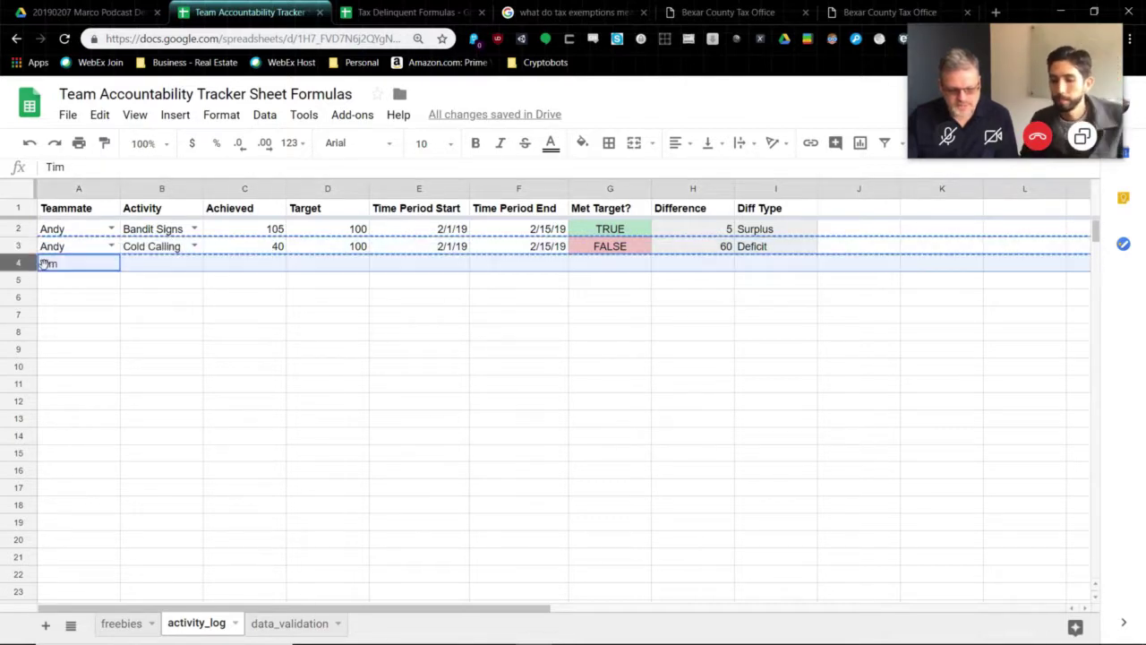
pyautogui.hotkey('ctrl', 'v')
# Step: Set row 4's teammate to the second name in the list and its activity to Door Knocking
pyautogui.doubleClick(76, 269)
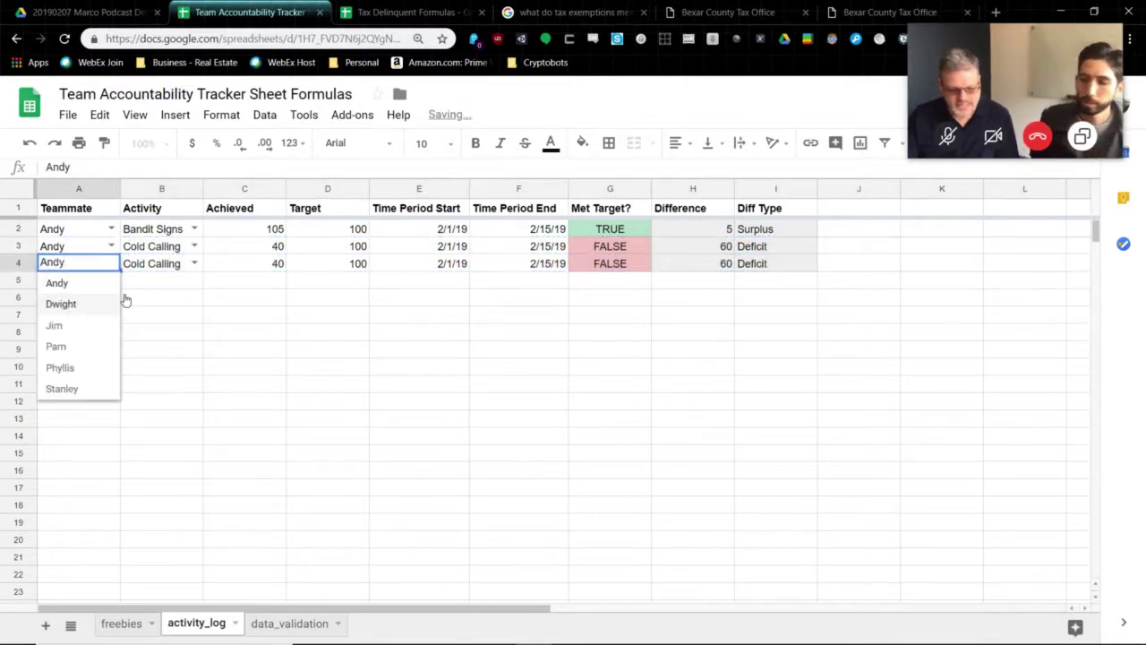
pyautogui.click(95, 304)
pyautogui.click(192, 264)
pyautogui.click(185, 327)
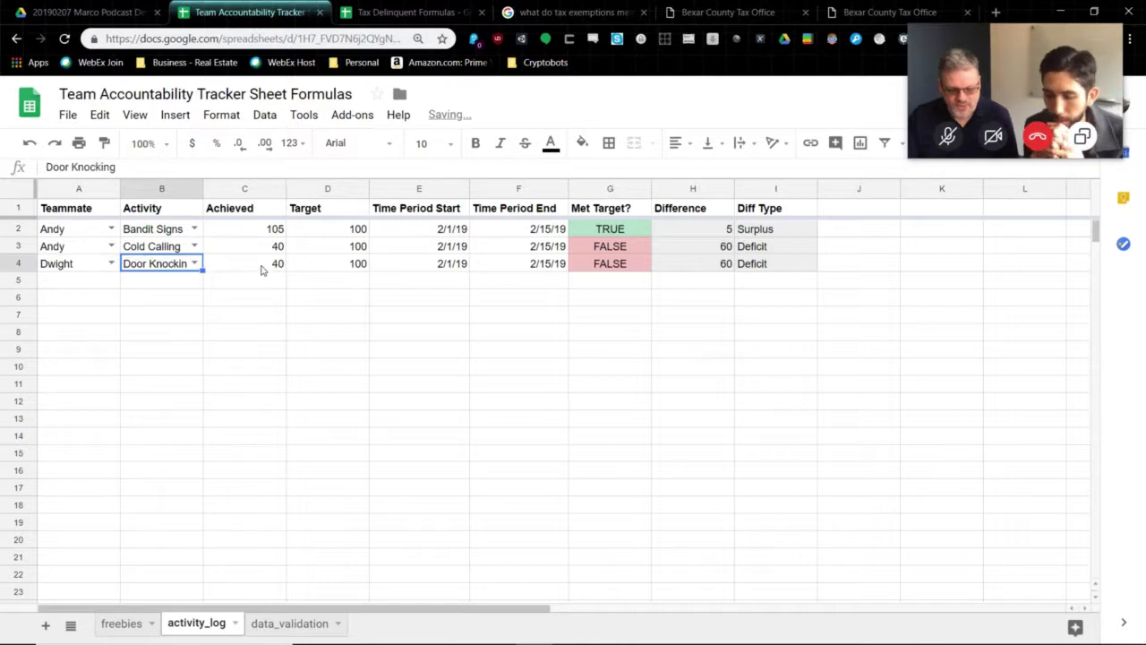
# Step: Set the target of the Door Knocking record in row 4 to 200
pyautogui.click(264, 270)
pyautogui.click(346, 267)
pyautogui.press('Return')
pyautogui.press('BackSpace')
pyautogui.press('BackSpace')
pyautogui.press('BackSpace')
pyautogui.write('200')
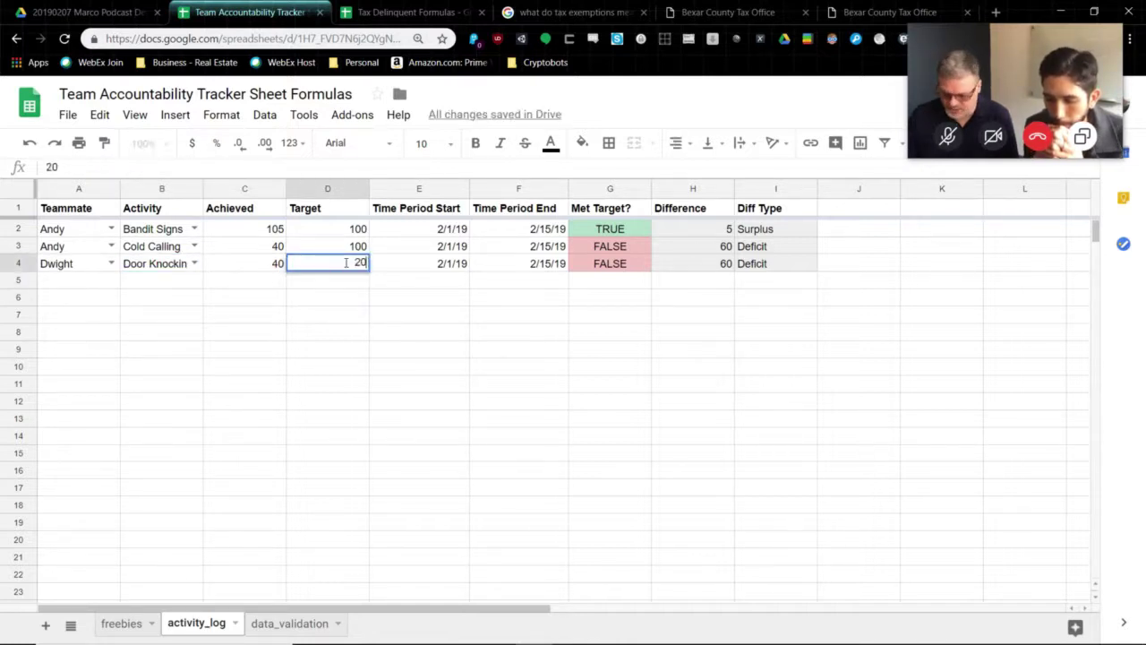
pyautogui.press('Return')
# Step: Set row 4's achieved value to 250 and check its Met Target? and Difference cells
pyautogui.moveTo(451, 269); pyautogui.dragTo(538, 264)
pyautogui.click(272, 266)
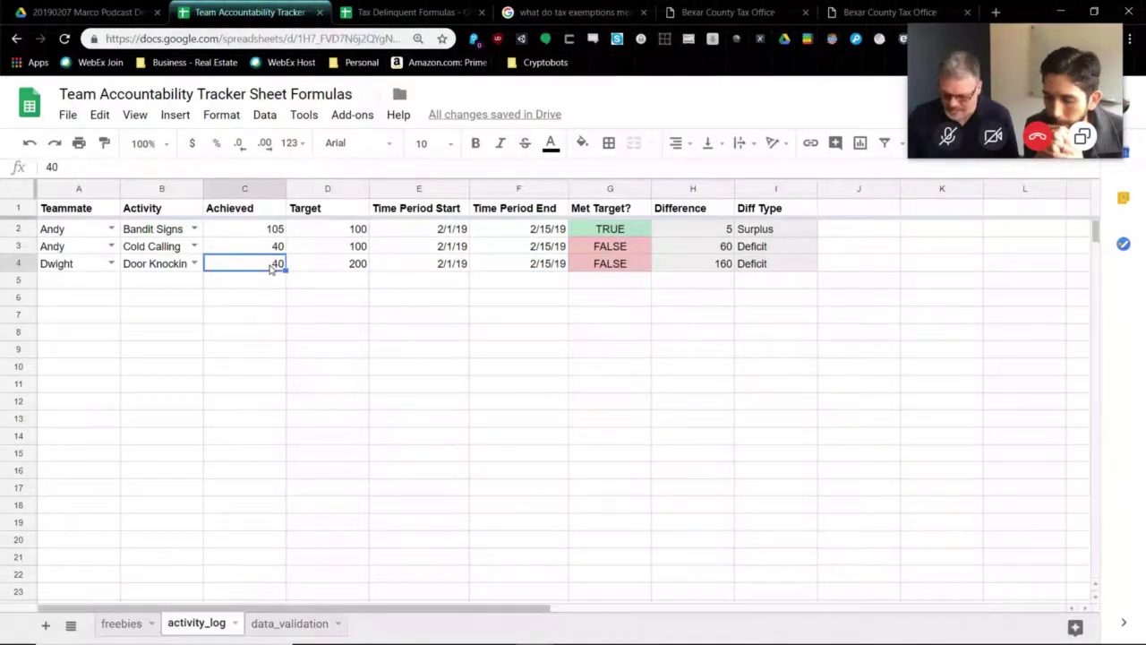
pyautogui.write('250')
pyautogui.press('Tab')
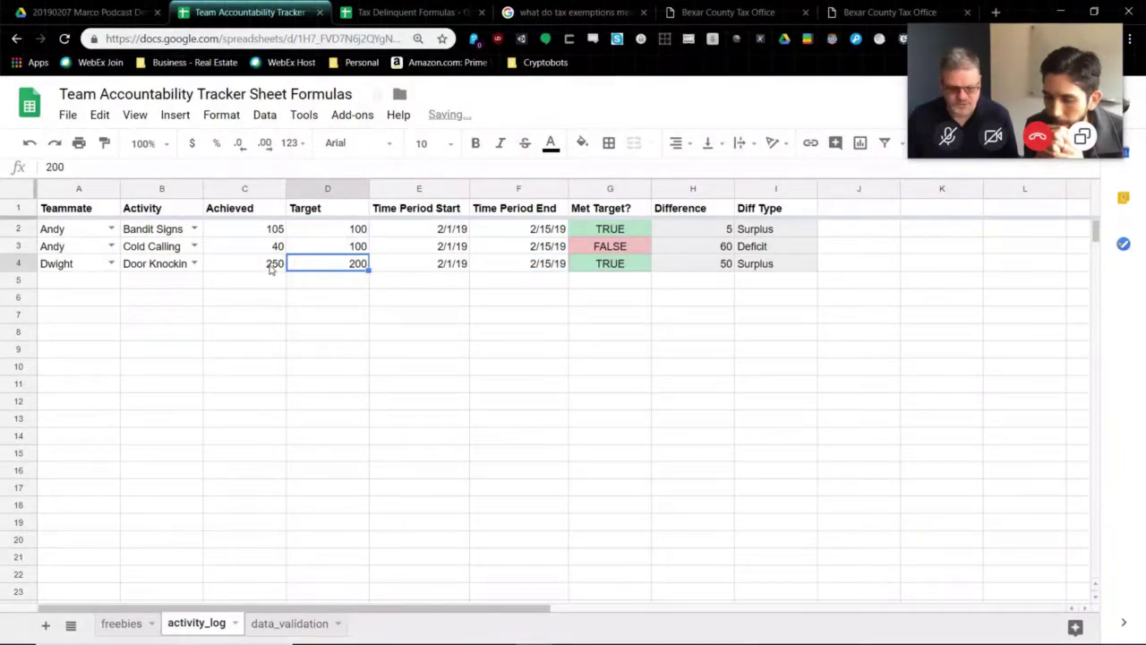
pyautogui.click(621, 266)
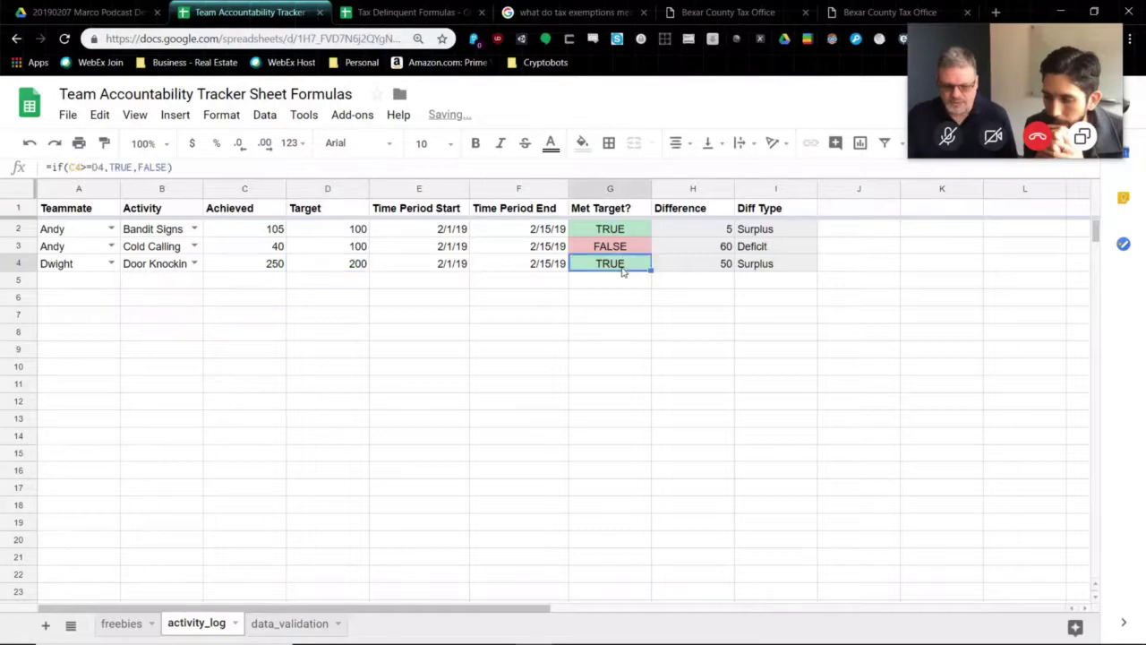
pyautogui.click(710, 268)
# Step: Lower row 4's achieved value to 199 and check its Difference cell
pyautogui.click(254, 265)
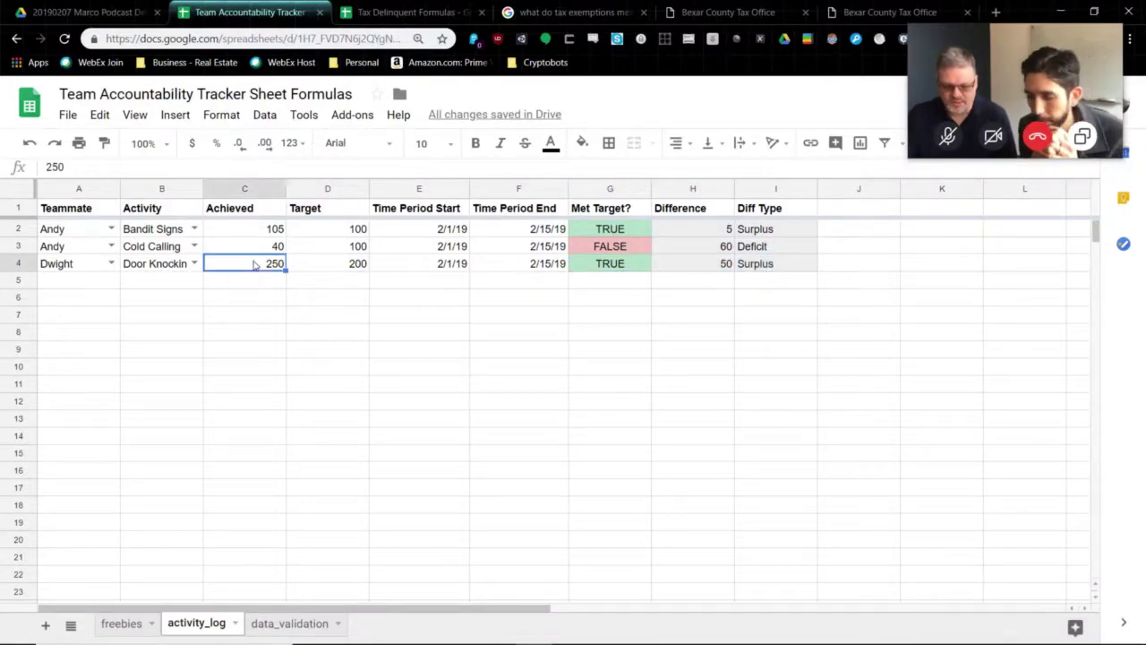
pyautogui.write('249')
pyautogui.press('BackSpace')
pyautogui.press('BackSpace')
pyautogui.press('BackSpace')
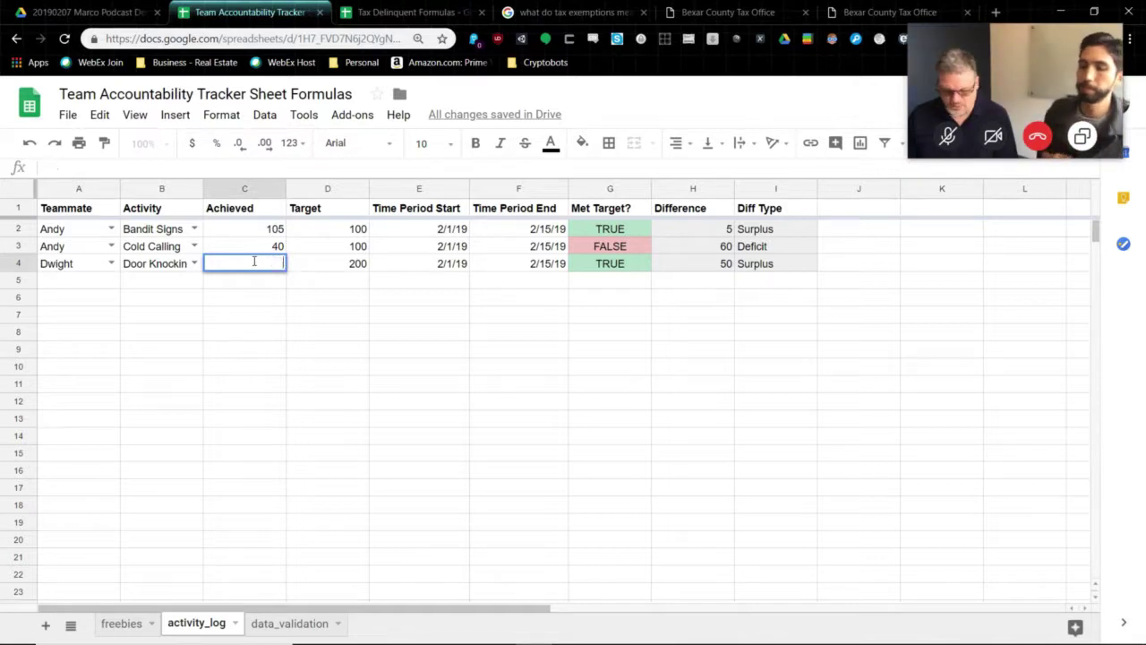
pyautogui.write('199')
pyautogui.press('Tab')
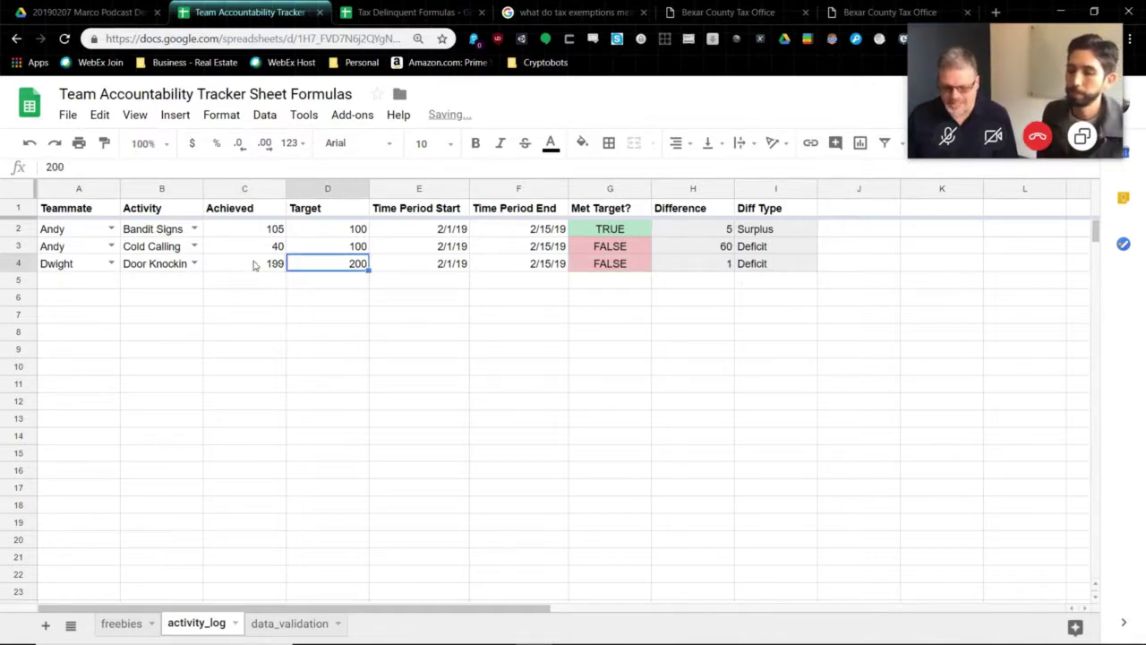
pyautogui.click(724, 267)
pyautogui.click(419, 285)
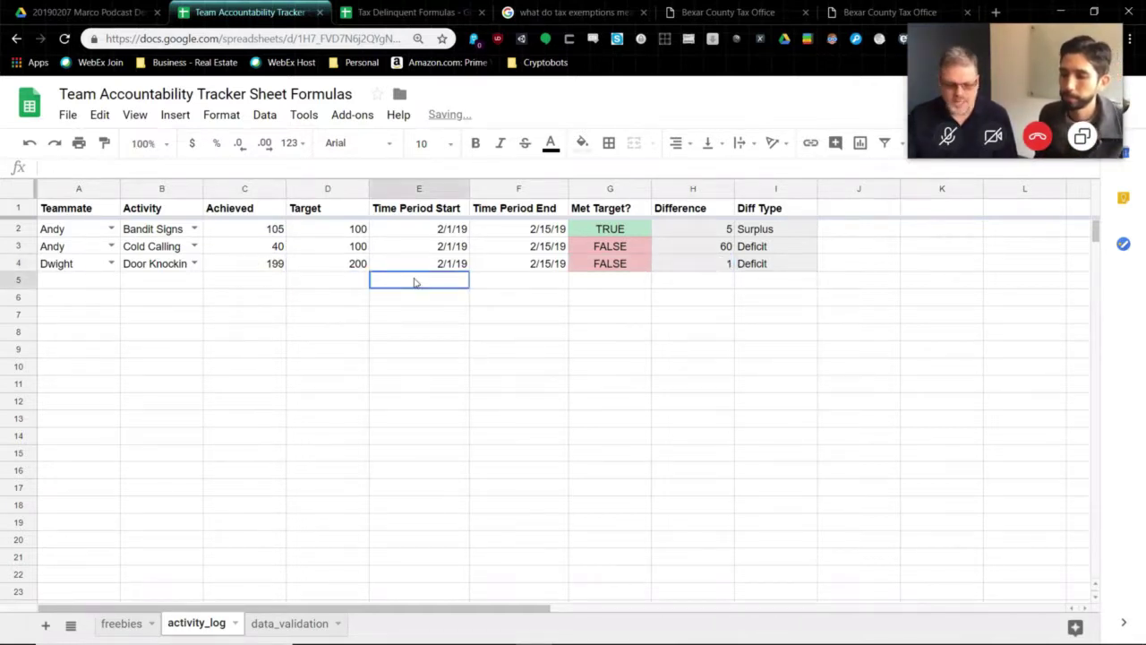
pyautogui.click(193, 262)
pyautogui.click(266, 288)
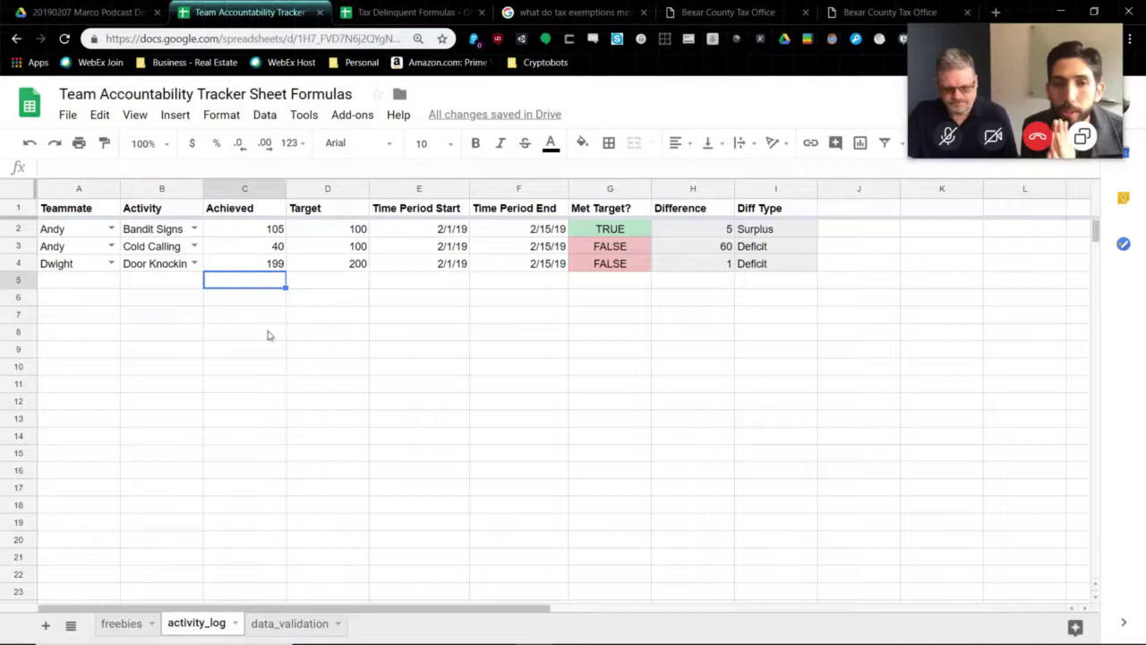
pyautogui.click(194, 263)
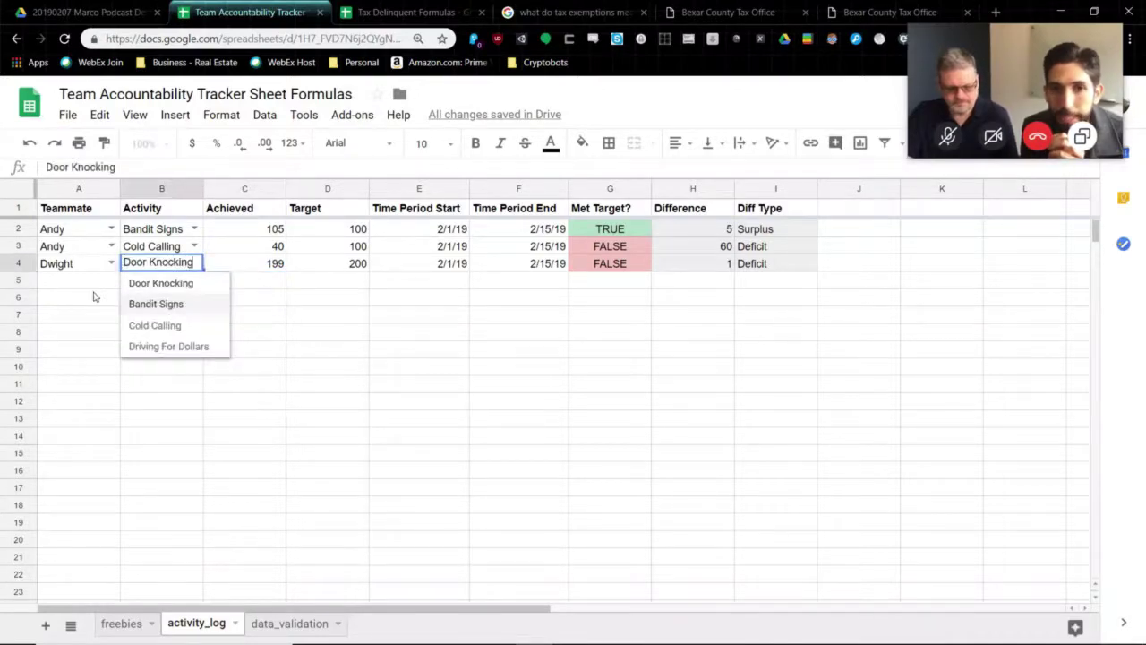
# Step: Copy the whole Door Knocking record in row 4 of the activity_log sheet into row 5
pyautogui.click(18, 263)
pyautogui.hotkey('ctrl', 'c')
pyautogui.click(18, 281)
pyautogui.hotkey('ctrl', 'v')
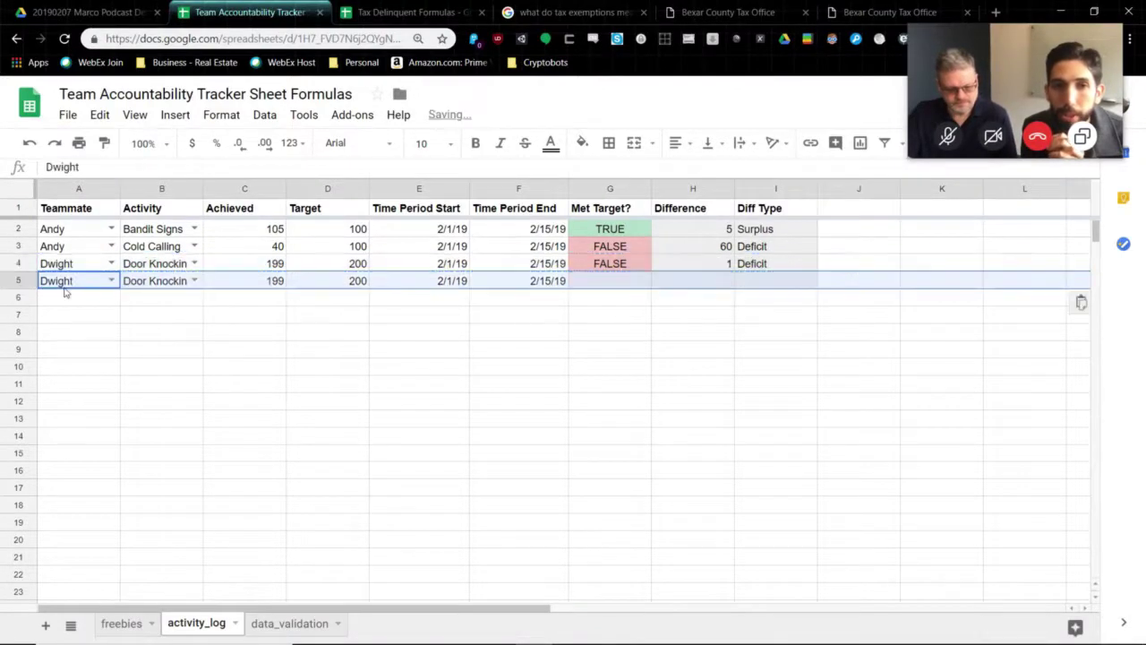
# Step: Set row 5's teammate to the fourth name in the list and its activity to Driving For Dollars
pyautogui.click(109, 280)
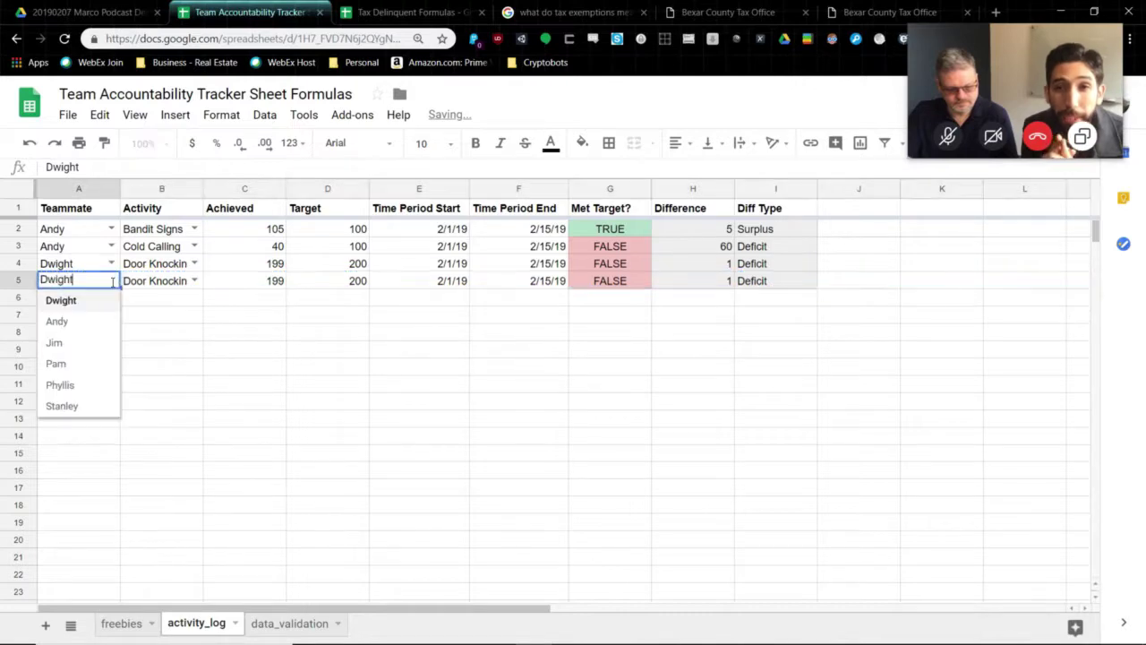
pyautogui.click(95, 369)
pyautogui.click(193, 280)
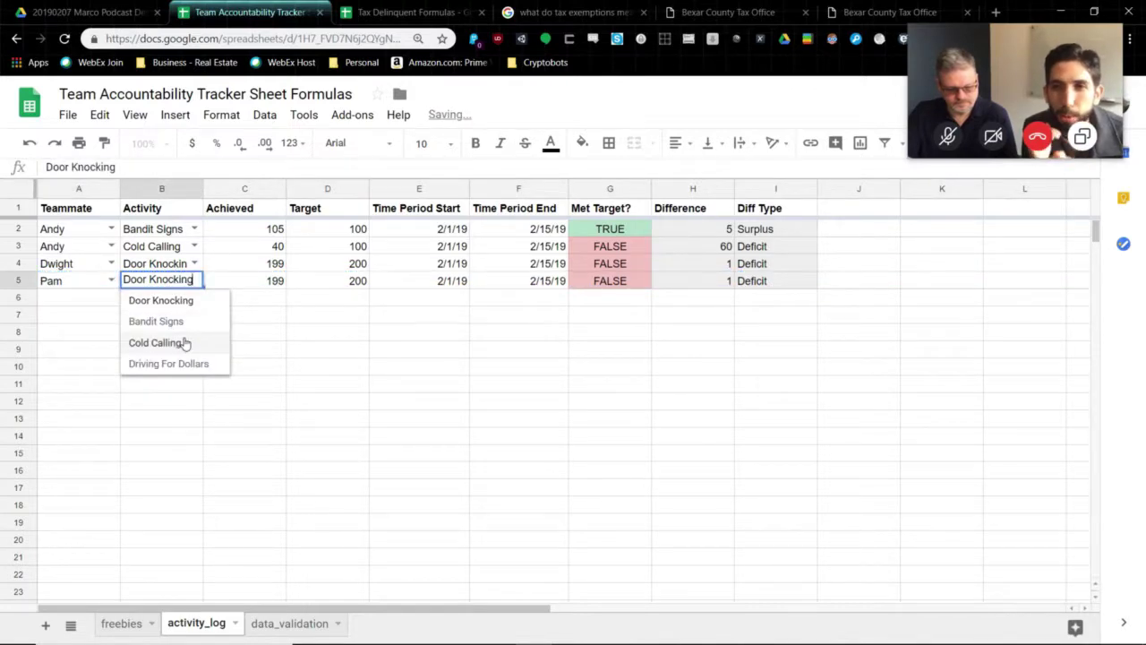
pyautogui.click(169, 363)
# Step: Set both the achieved value and the target of row 5 to 12345 and check its Diff Type formula
pyautogui.click(254, 281)
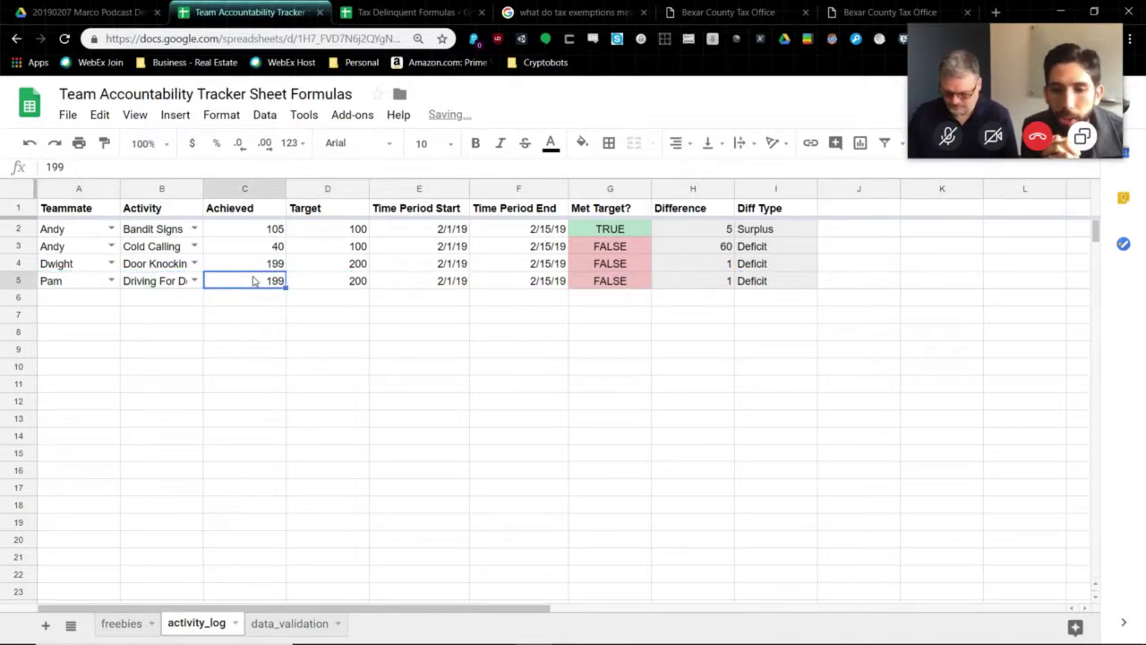
pyautogui.write('12345')
pyautogui.press('Tab')
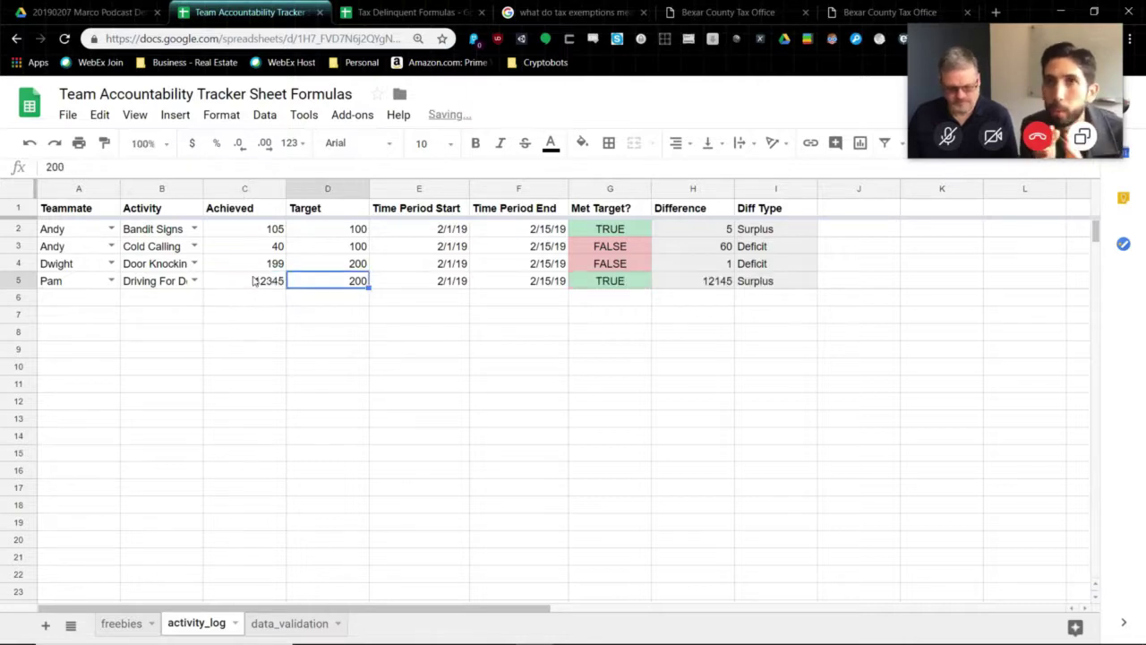
pyautogui.write('12345')
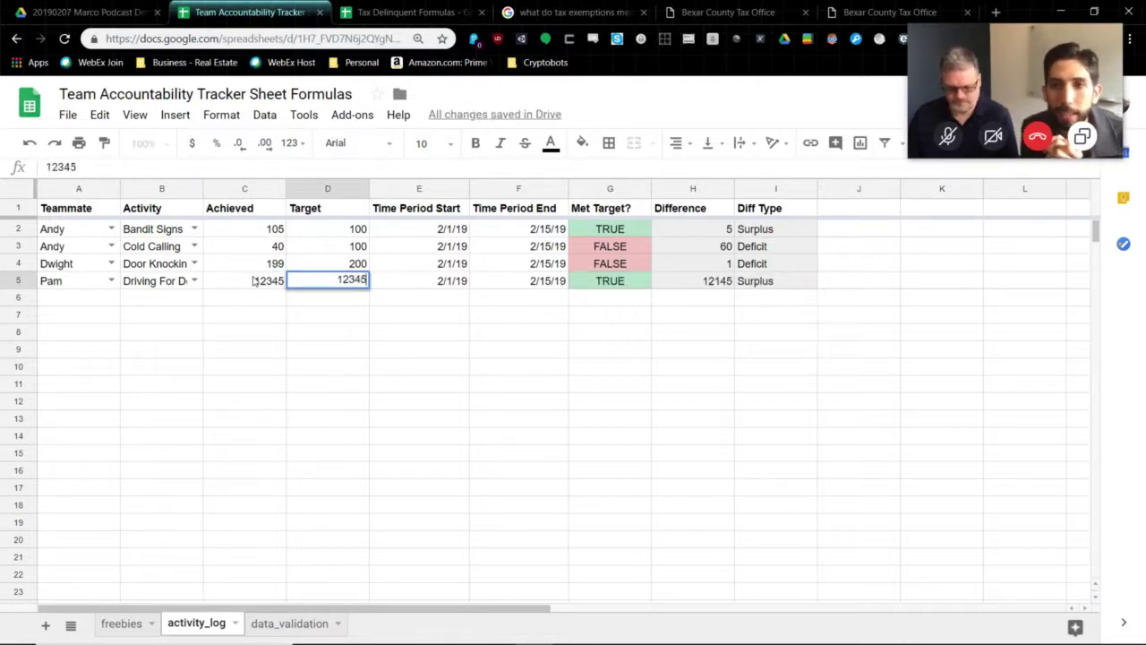
pyautogui.press('Tab')
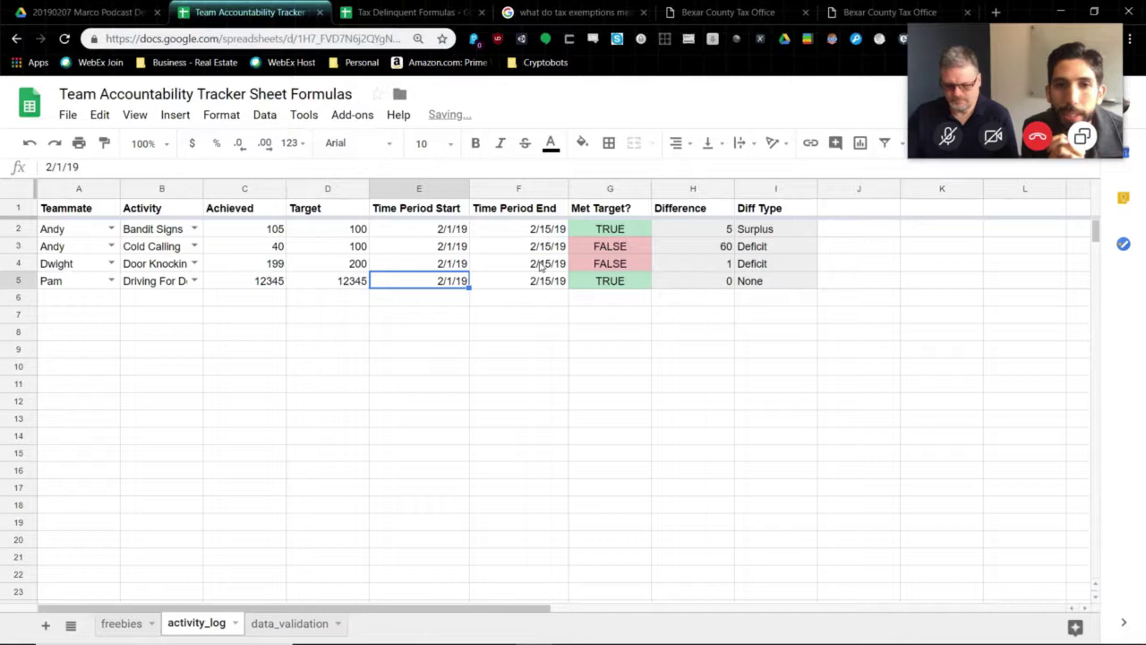
pyautogui.click(752, 285)
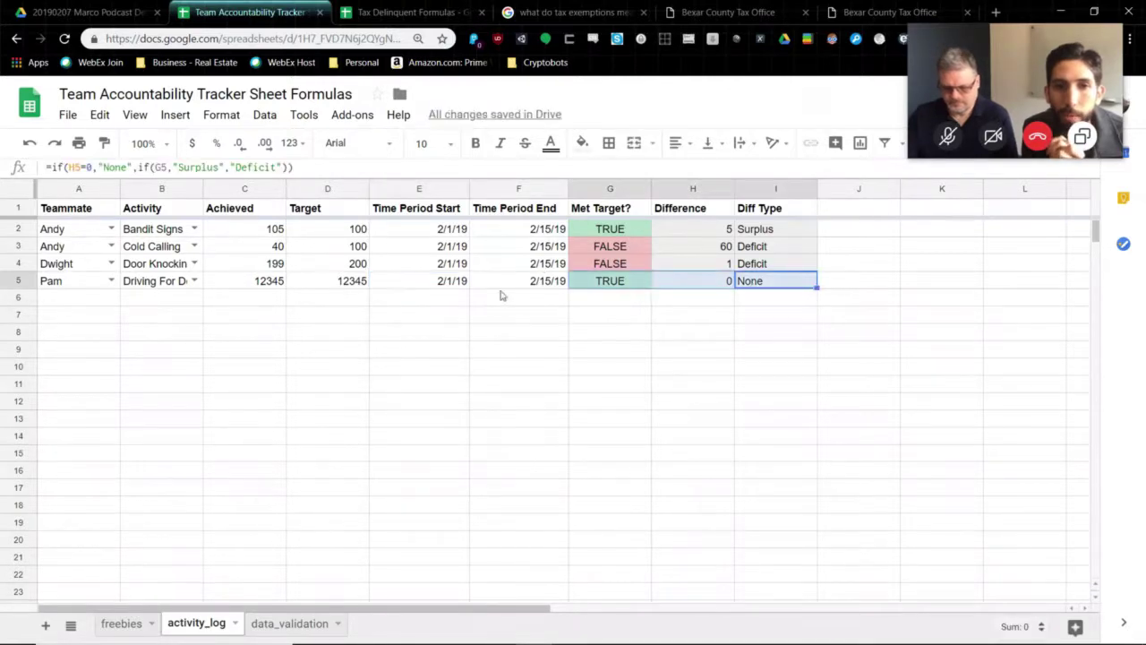
# Step: Set the target of the Driving For Dollars record in row 5 to 100
pyautogui.click(358, 283)
pyautogui.write('100')
pyautogui.press('Tab')
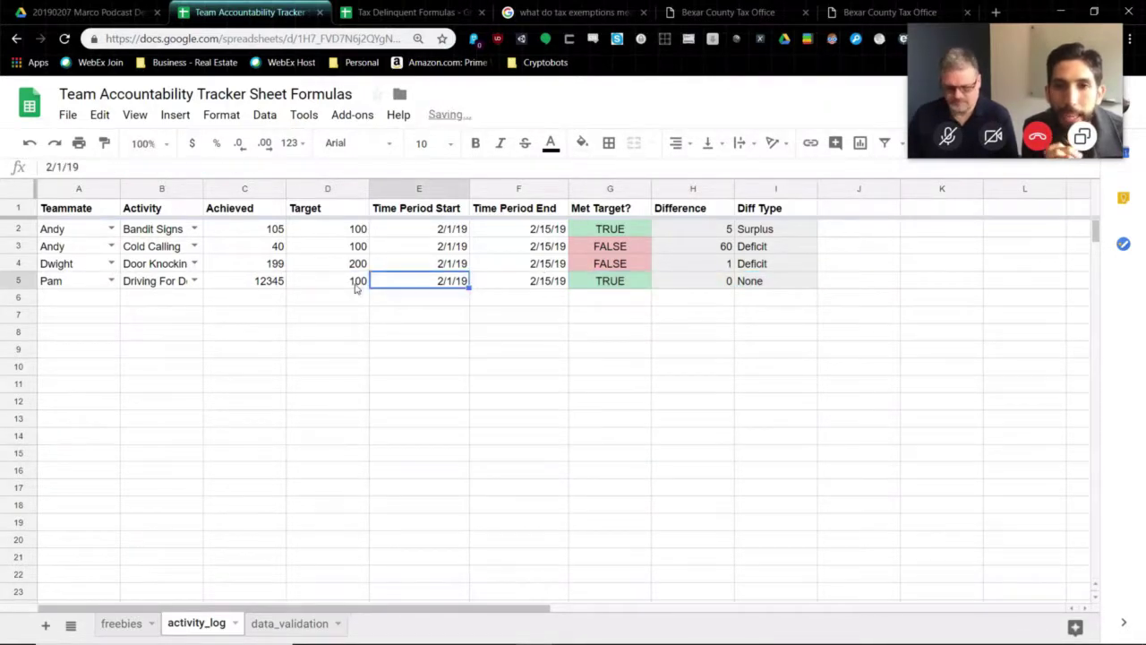
# Step: Set row 5's achieved value to 1 and its target to 2
pyautogui.click(266, 287)
pyautogui.write('1')
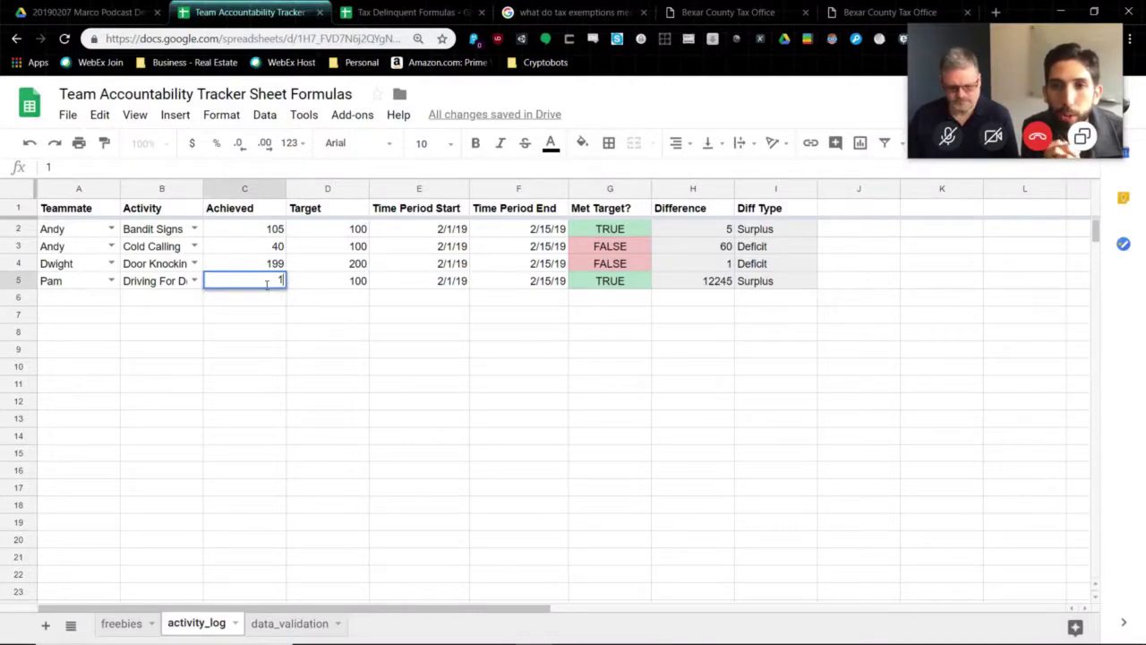
pyautogui.press('Tab')
pyautogui.write('2')
pyautogui.press('Tab')
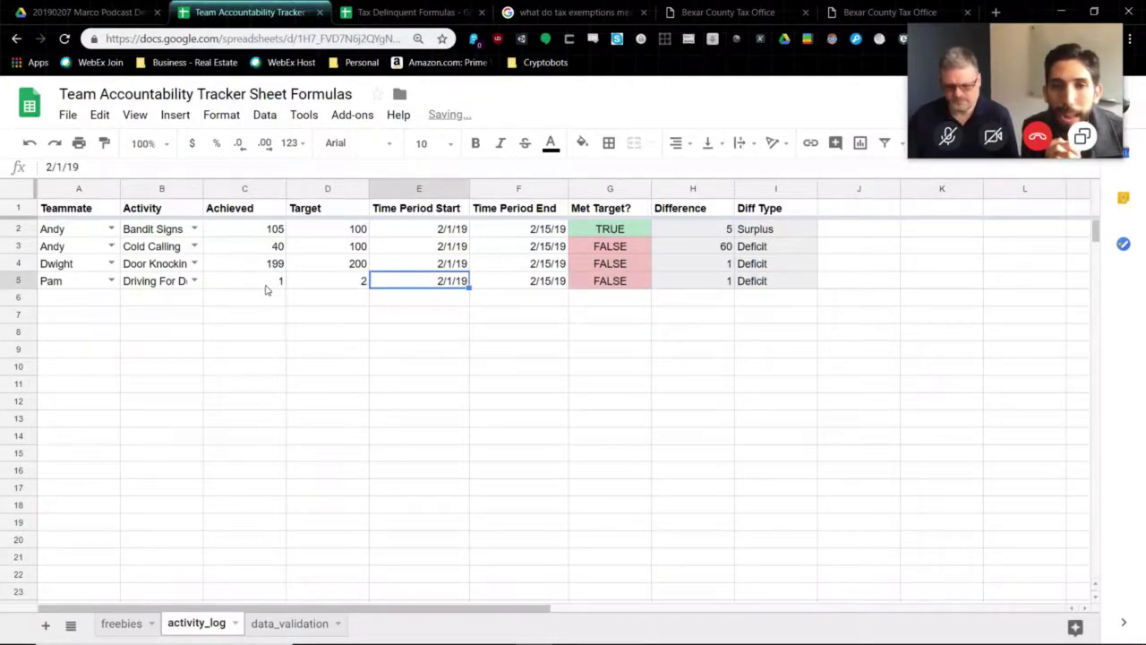
# Step: Change the row 5 target to 1 to match its achieved value
pyautogui.click(294, 286)
pyautogui.write('1')
pyautogui.press('Tab')
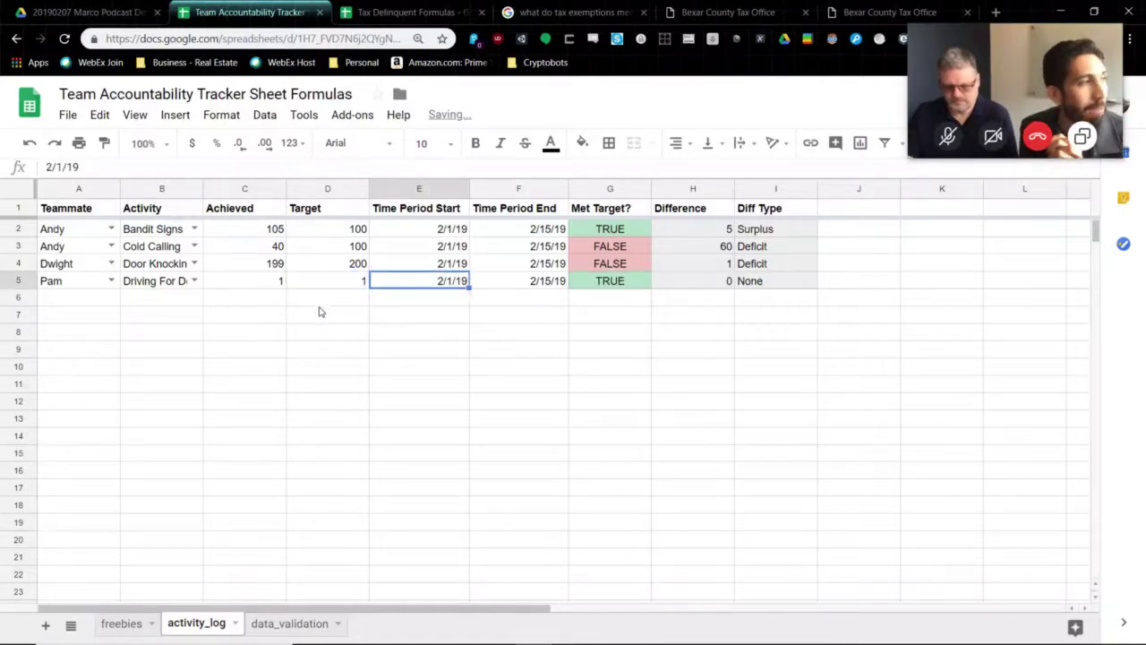
# Step: Copy the whole Driving For Dollars record in row 5 into row 6
pyautogui.click(19, 281)
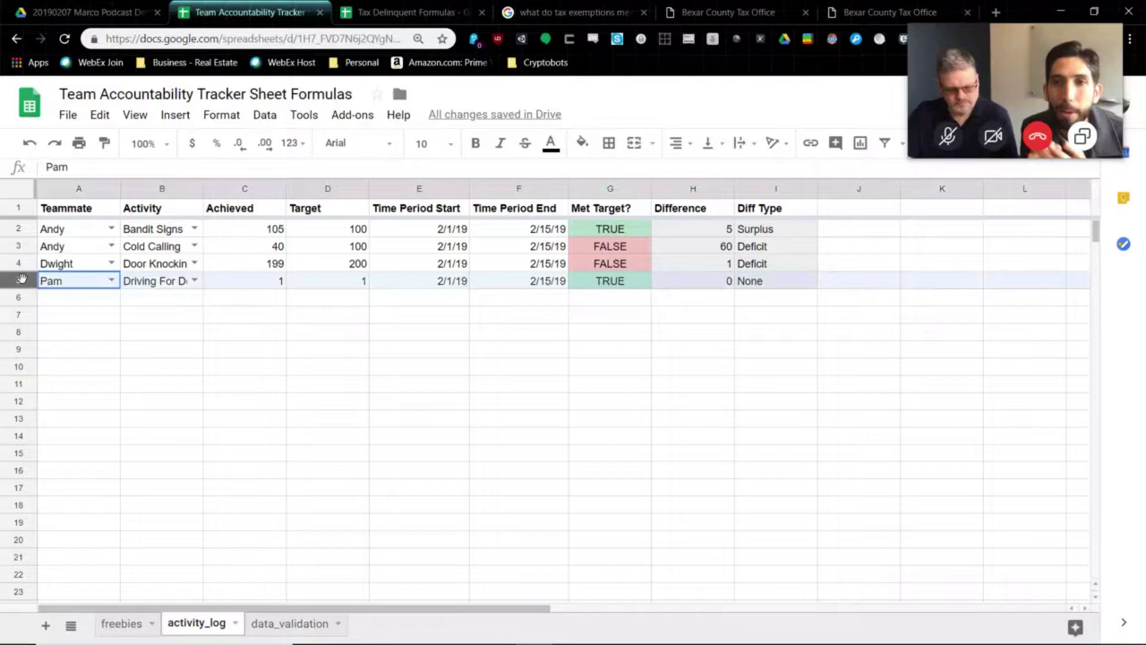
pyautogui.hotkey('ctrl', 'c')
pyautogui.click(19, 298)
pyautogui.hotkey('ctrl', 'v')
# Step: Choose a different teammate from the list for row 6 and set its activity to Cold Calling
pyautogui.click(111, 298)
pyautogui.click(53, 379)
pyautogui.moveTo(161, 315); pyautogui.dragTo(200, 306)
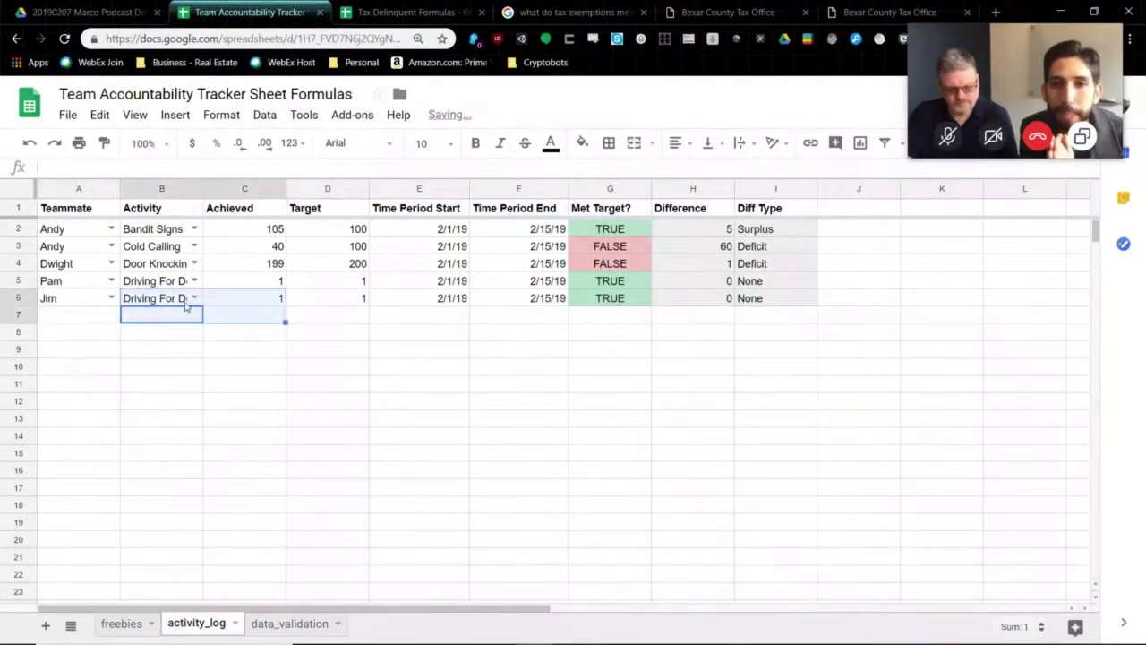
pyautogui.click(197, 301)
pyautogui.click(179, 361)
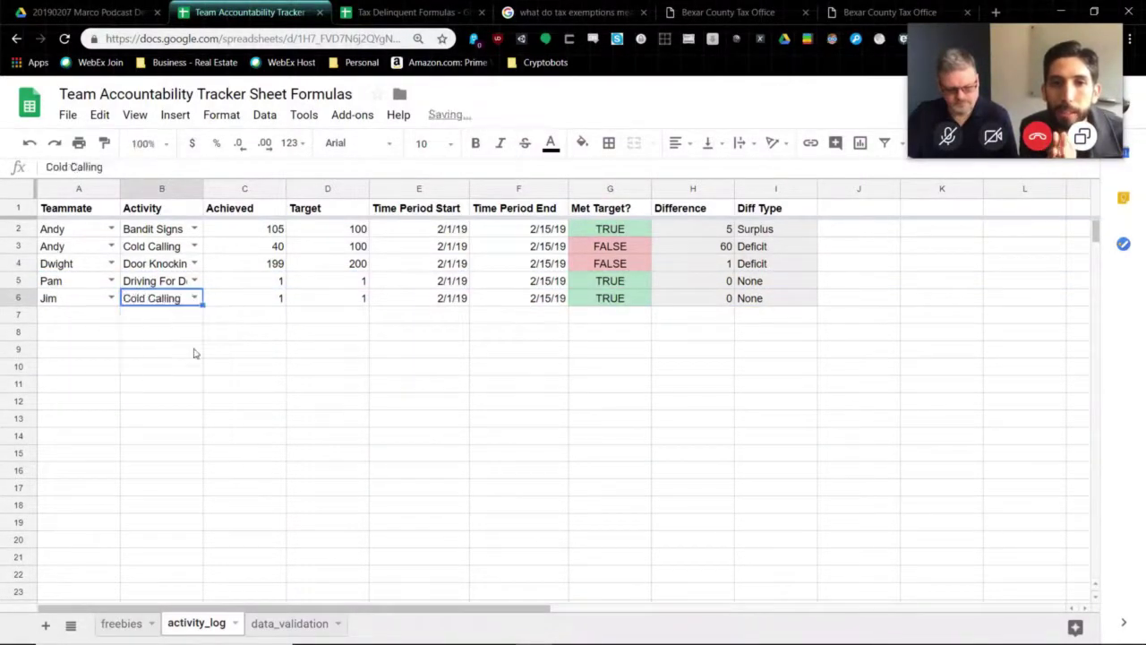
# Step: Set row 6's achieved value to 100 and its target to 150
pyautogui.click(250, 302)
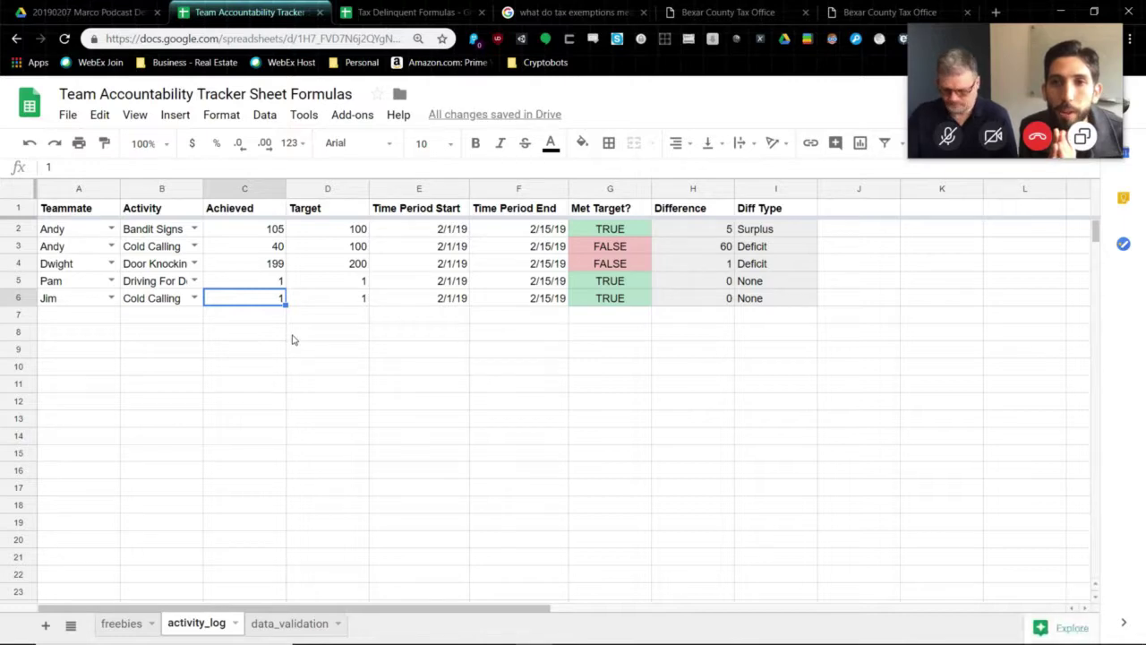
pyautogui.write('100')
pyautogui.press('Tab')
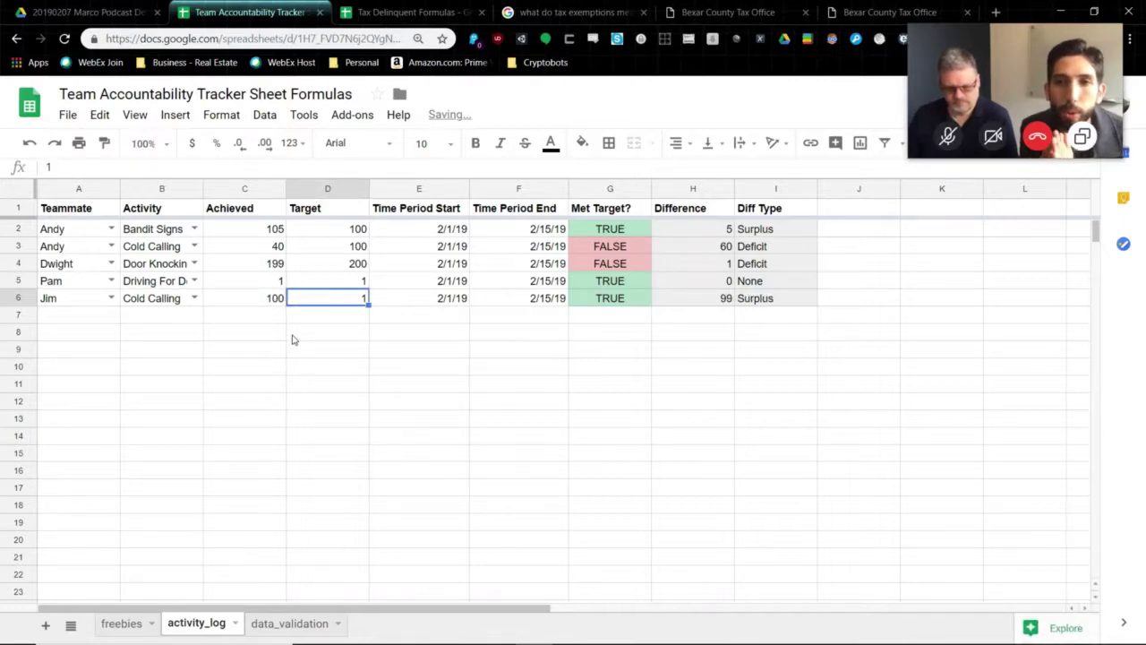
pyautogui.write('150')
pyautogui.press('Tab')
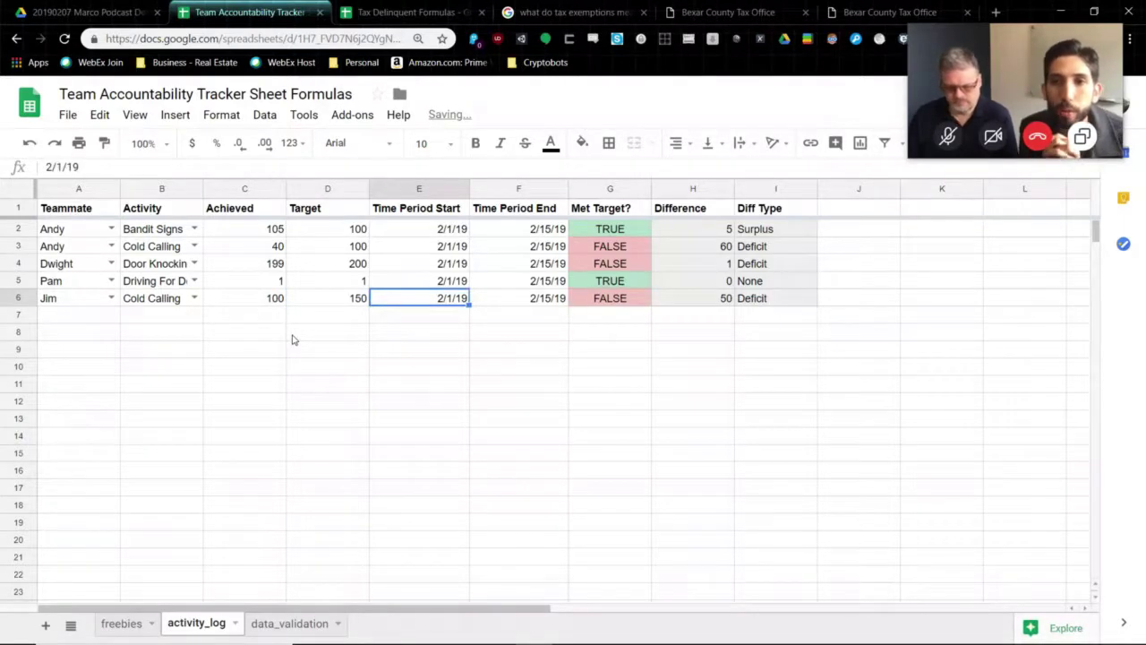
pyautogui.press('Tab')
pyautogui.press('Tab')
pyautogui.press('Tab')
pyautogui.press('Tab')
pyautogui.press('Tab')
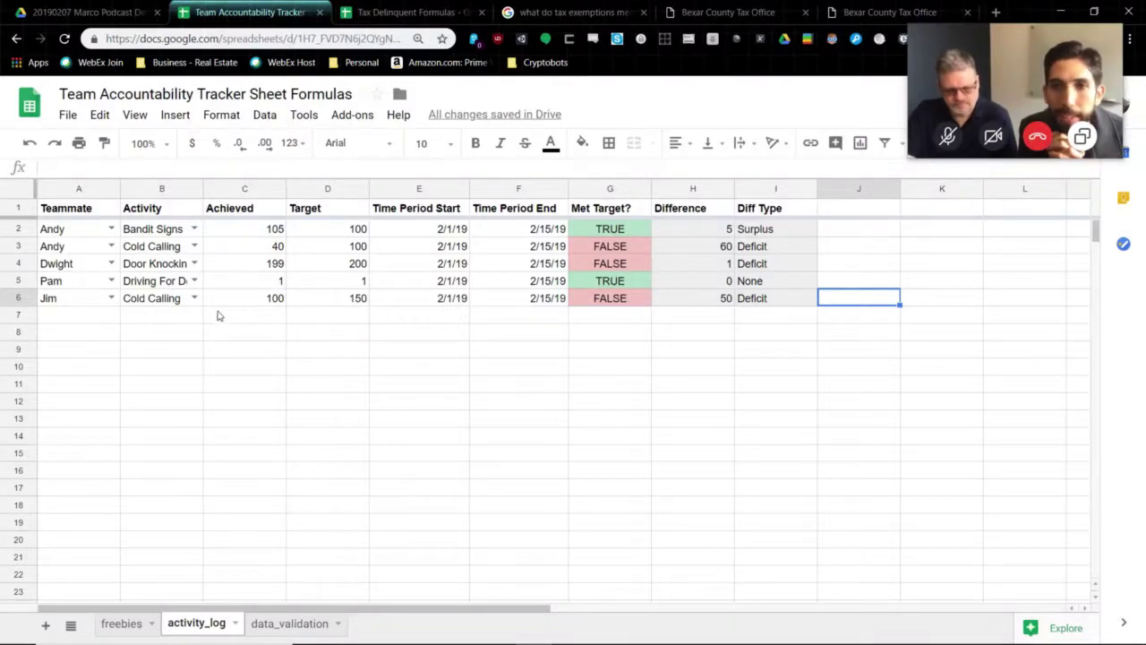
# Step: Change row 6's activity to Bandit Signs and its achieved value to 150
pyautogui.click(193, 298)
pyautogui.click(196, 335)
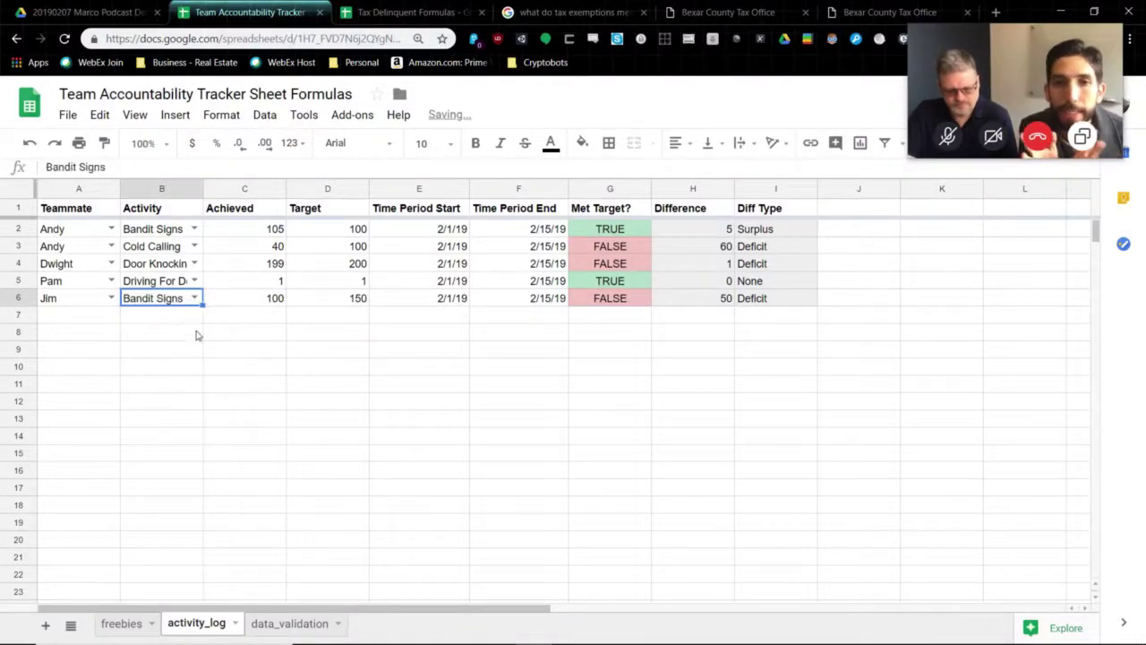
pyautogui.click(252, 306)
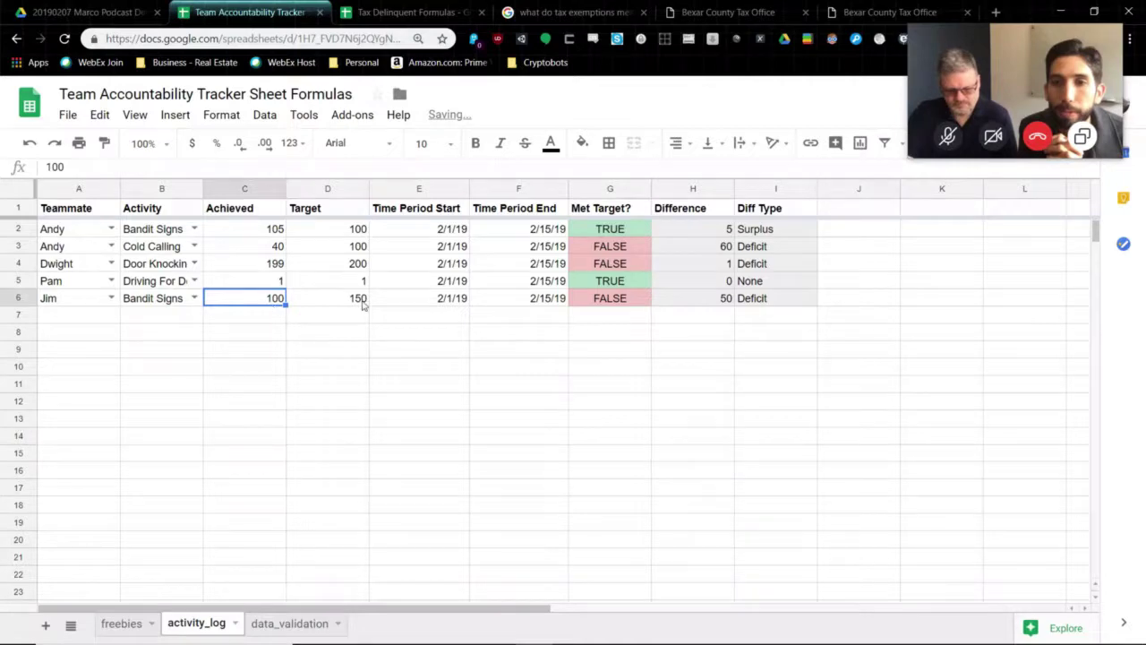
pyautogui.click(417, 301)
pyautogui.click(498, 301)
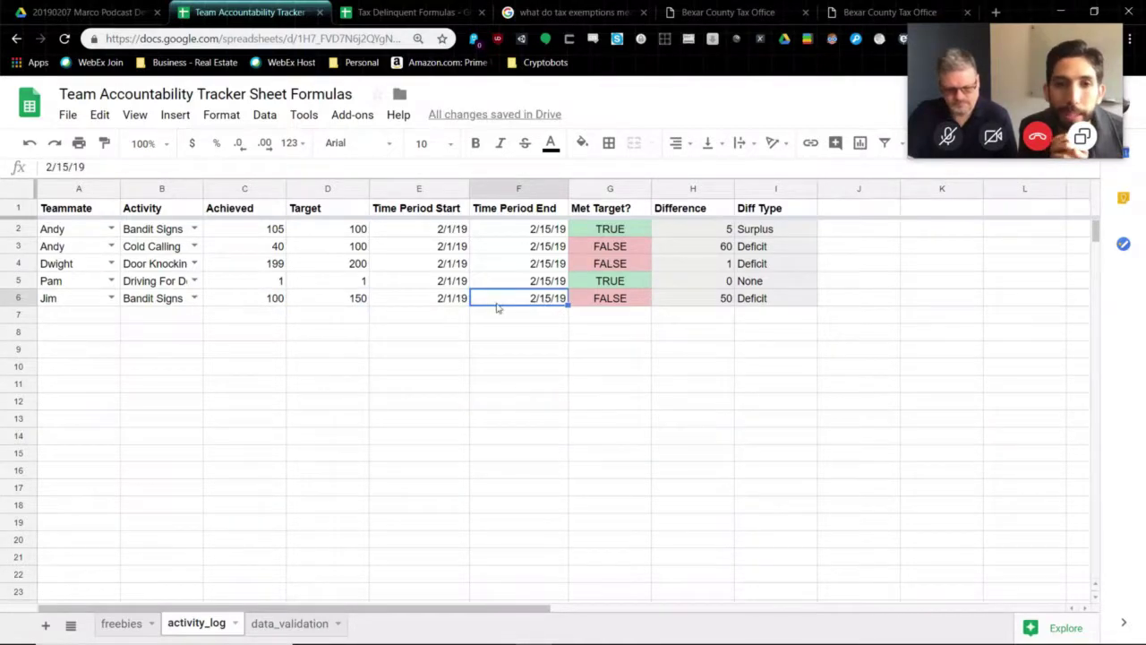
pyautogui.click(355, 306)
pyautogui.click(267, 306)
pyautogui.write('150')
pyautogui.press('Tab')
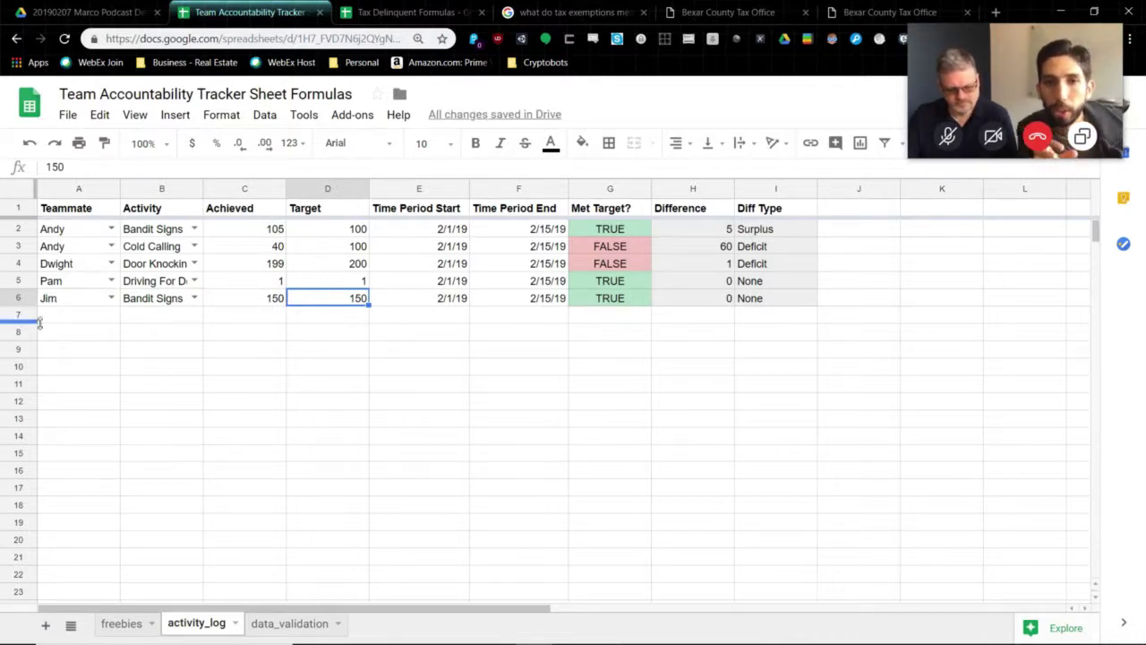
# Step: Clear the contents of A3:J11 in the activity_log sheet, keeping only the first record in row 2
pyautogui.moveTo(52, 249); pyautogui.dragTo(837, 386)
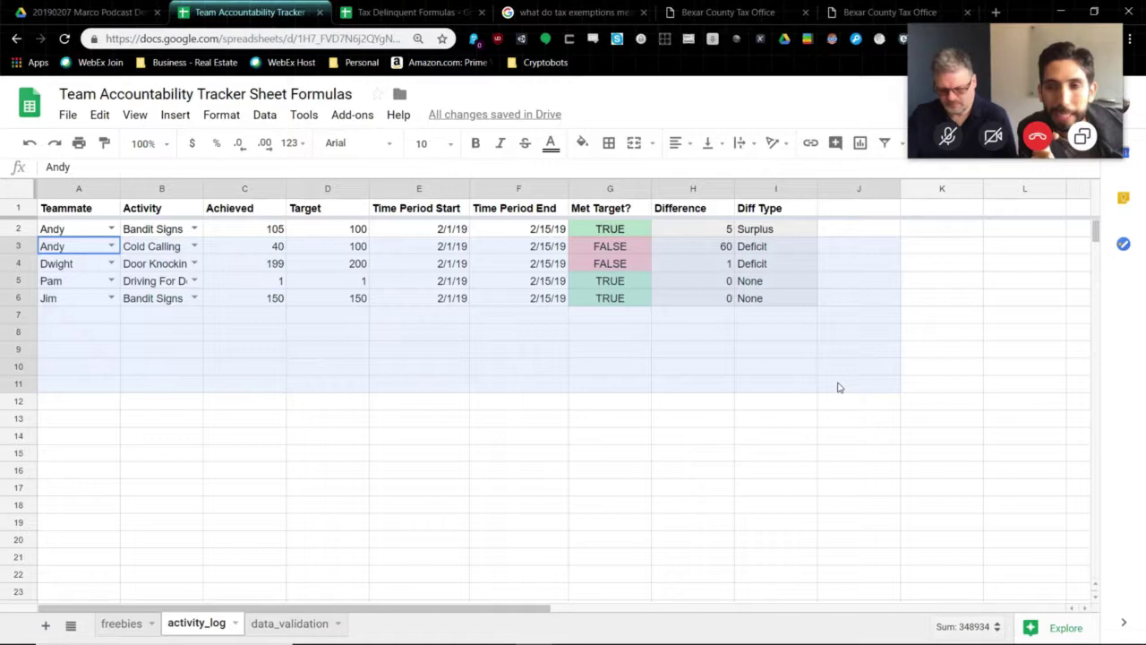
pyautogui.press('Delete')
pyautogui.click(516, 335)
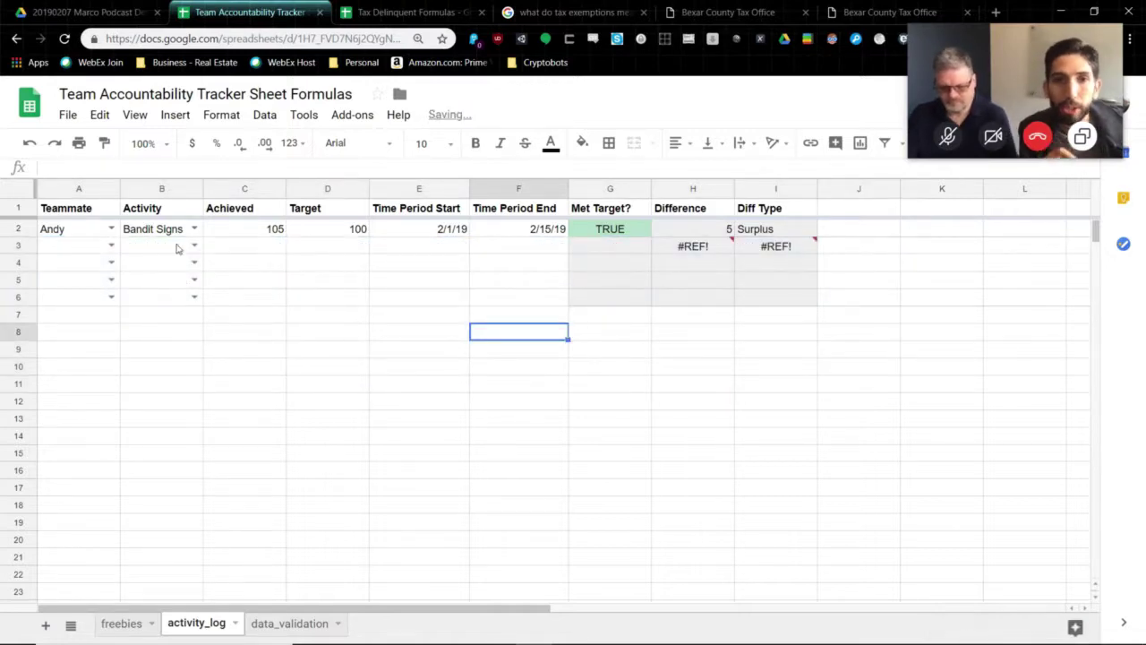
# Step: Delete rows 3 to 7 below the remaining record in the activity_log sheet
pyautogui.moveTo(18, 250); pyautogui.dragTo(18, 314)
pyautogui.rightClick(18, 314)
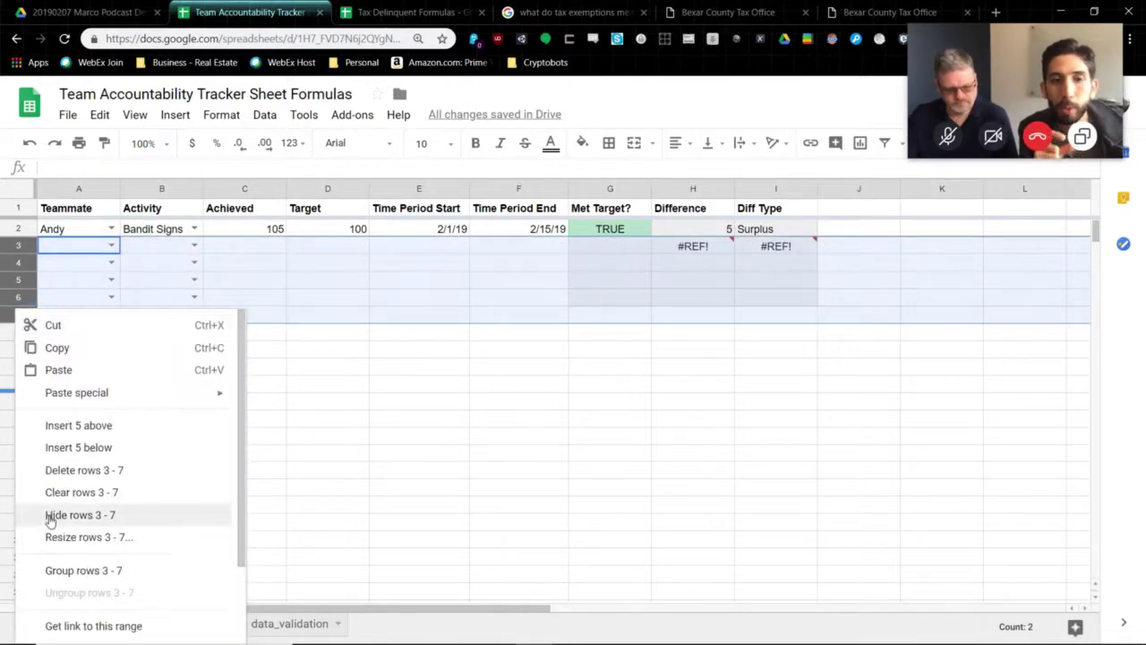
pyautogui.click(77, 470)
pyautogui.click(164, 328)
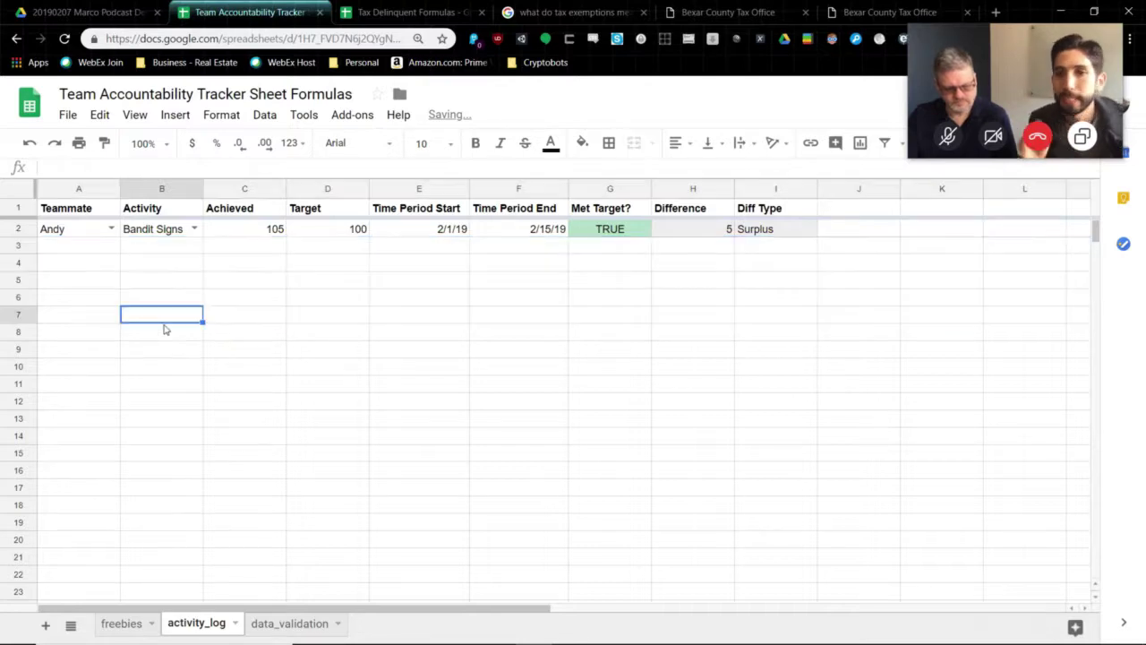
# Step: Set row 2's achieved value to 50, and try targets of 50 and 60 for the same record
pyautogui.click(269, 231)
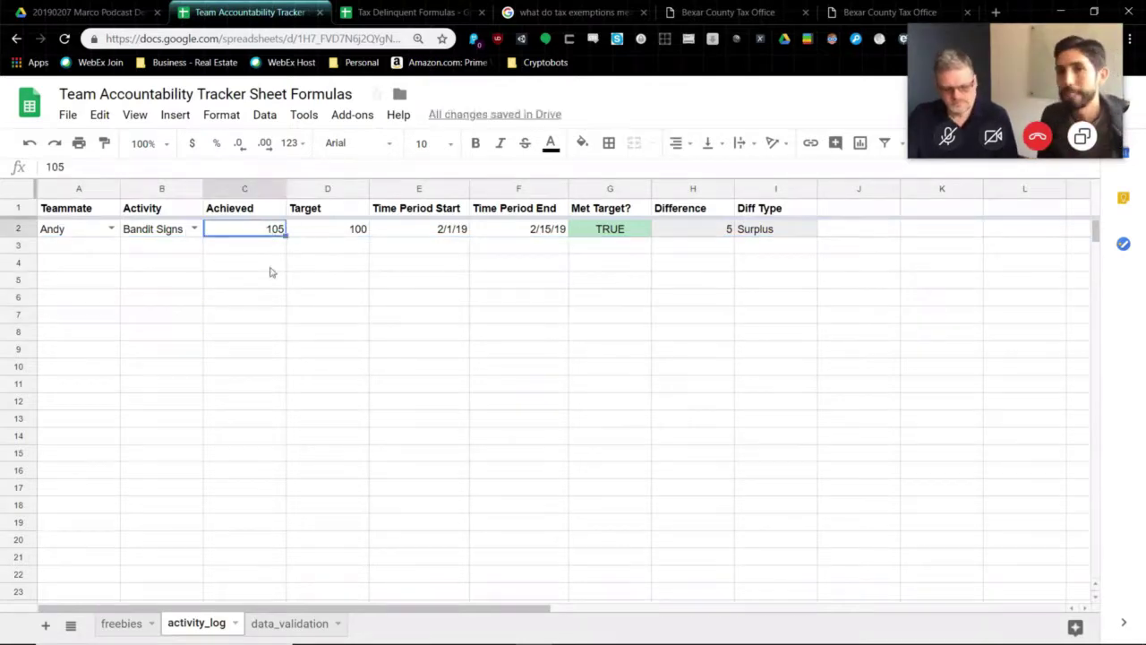
pyautogui.write('50')
pyautogui.press('Tab')
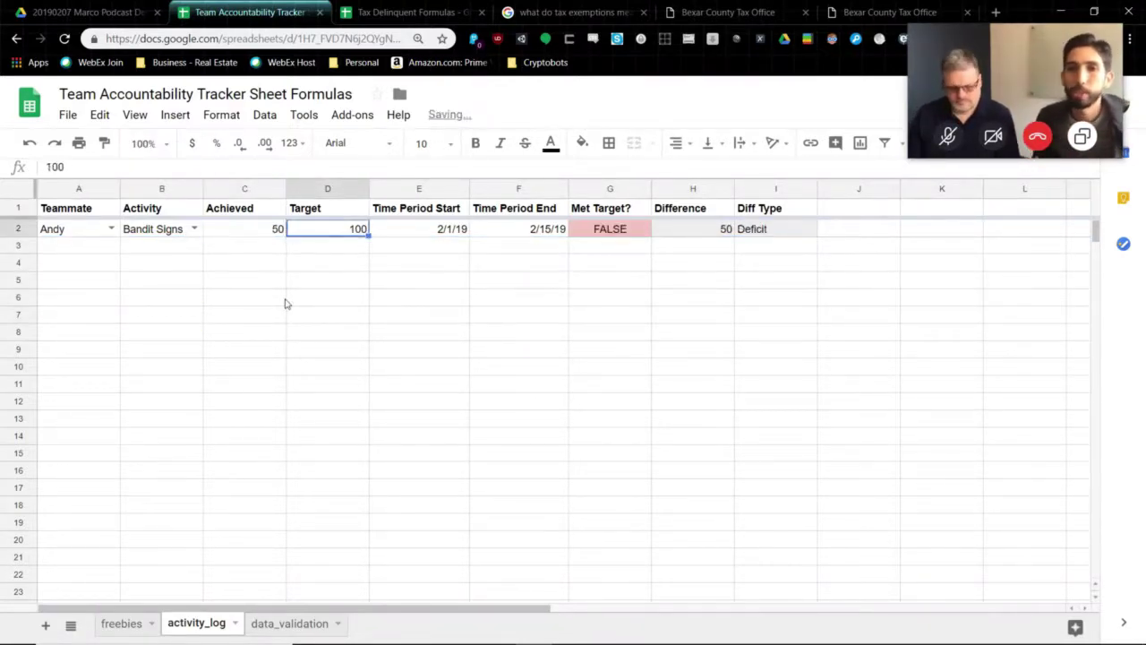
pyautogui.write('50')
pyautogui.press('Tab')
pyautogui.hotkey('shift', 'Tab')
pyautogui.write('60')
pyautogui.press('Tab')
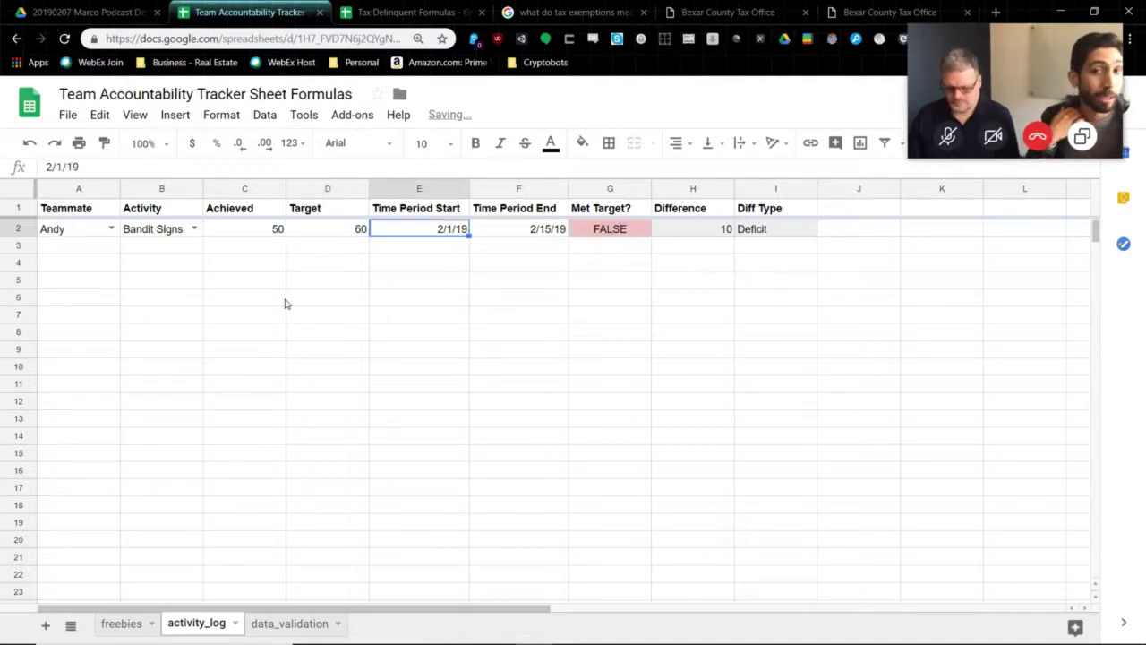
# Step: Try a target of 40 in row 2 and finally set it to 50, equal to the achieved value
pyautogui.hotkey('shift', 'Tab')
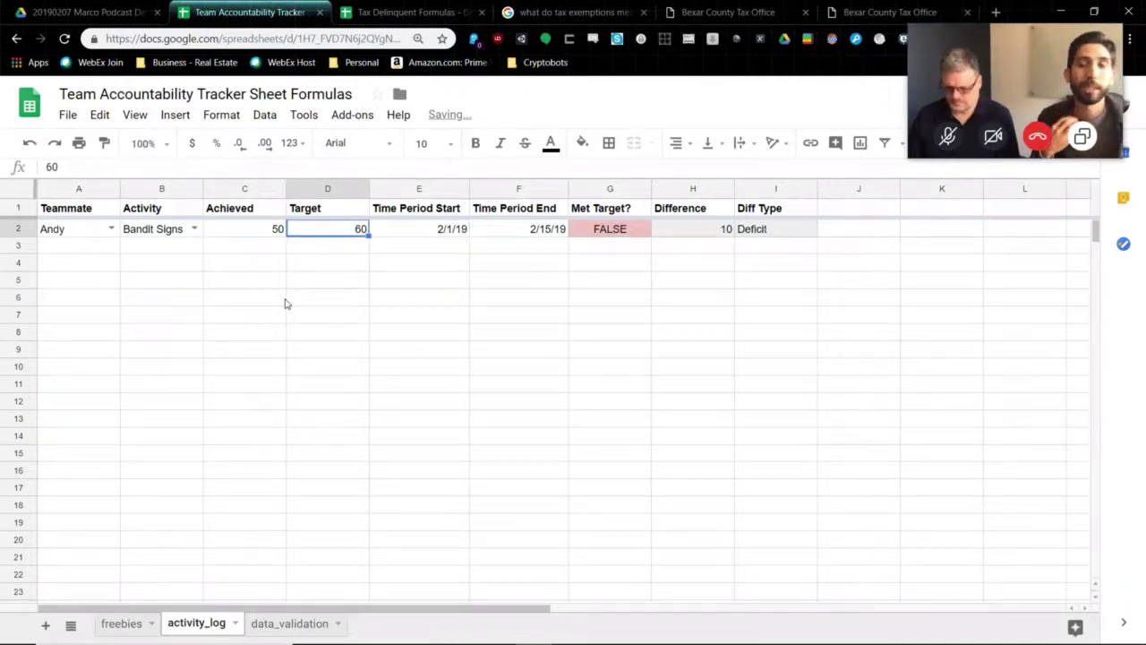
pyautogui.write('40')
pyautogui.press('Tab')
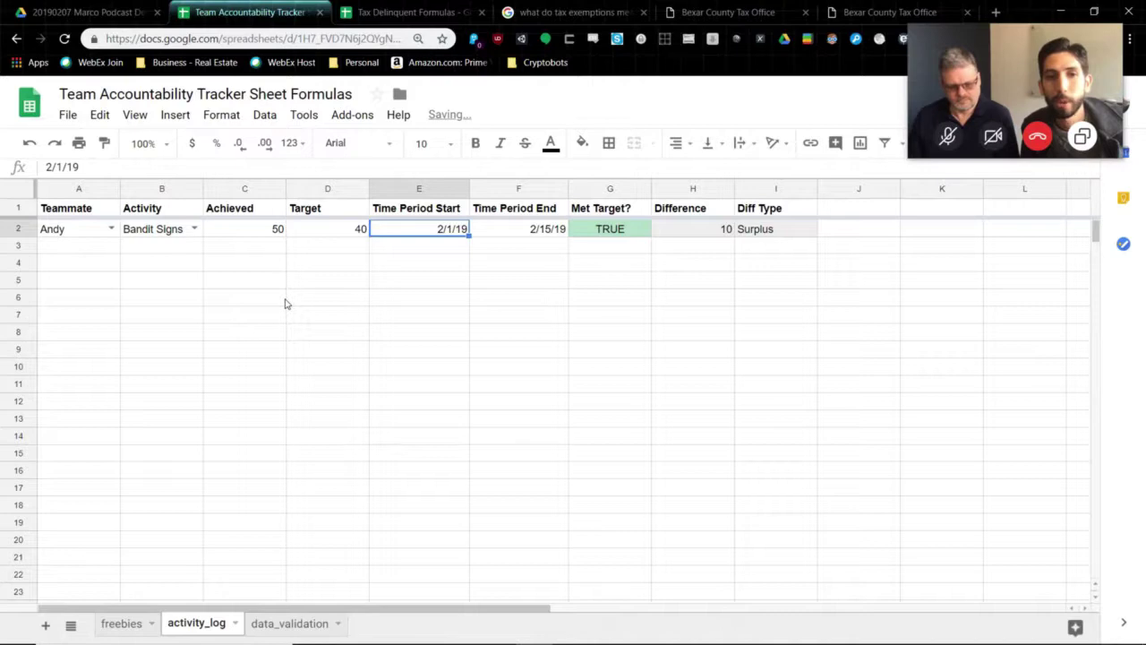
pyautogui.hotkey('shift', 'Tab')
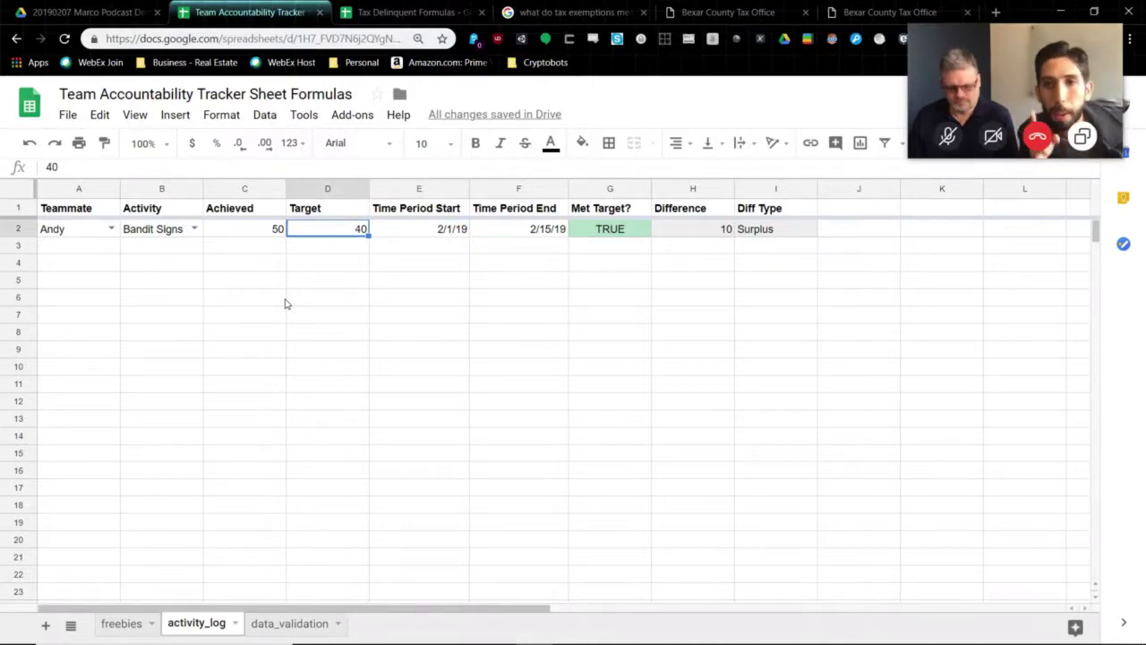
pyautogui.write('50')
pyautogui.press('Return')
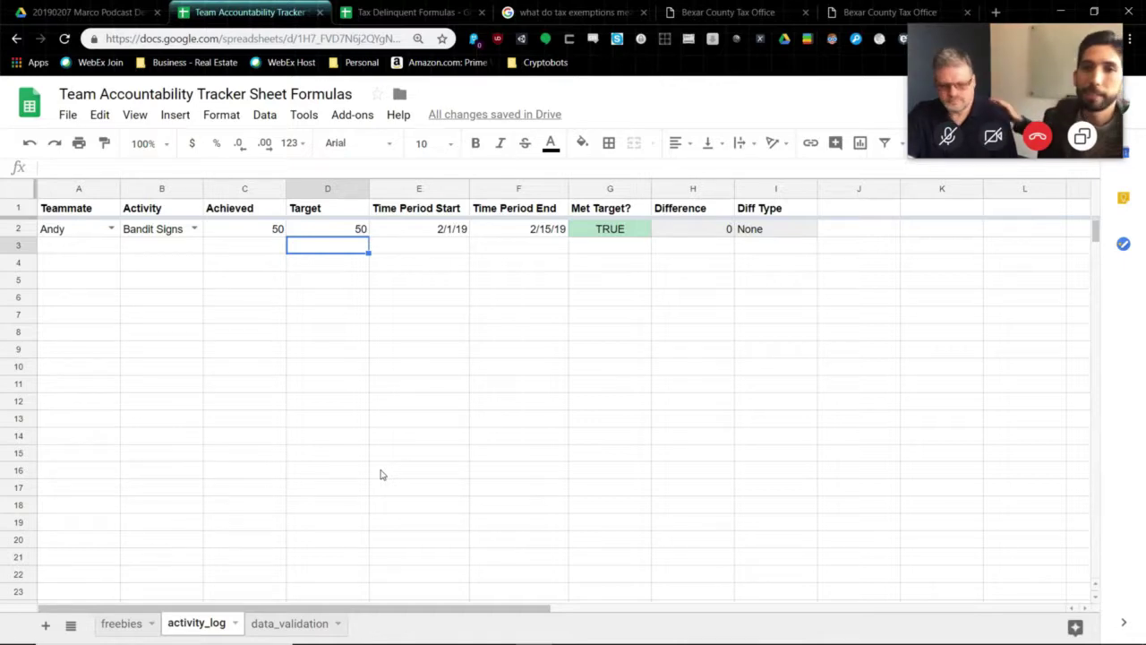
# Step: Switch to the Tax Delinquent Formulas spreadsheet and review its is_owner_occ, is_llc, is_hot_zipcode and hot_zipcodes sheets
pyautogui.moveTo(536, 640)
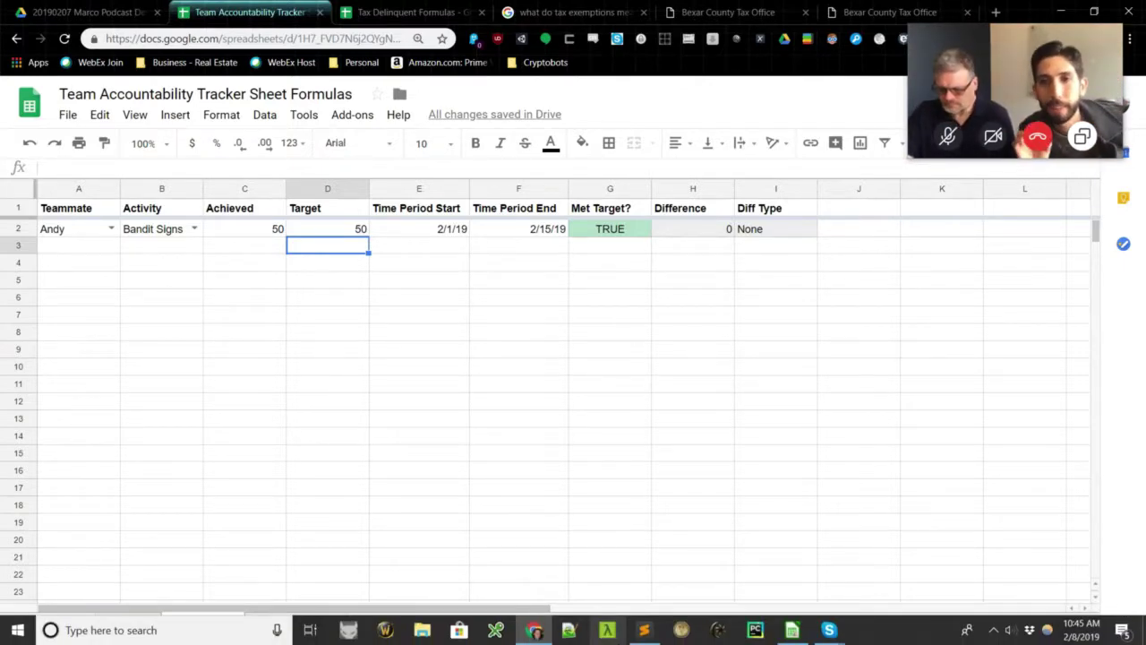
pyautogui.click(423, 13)
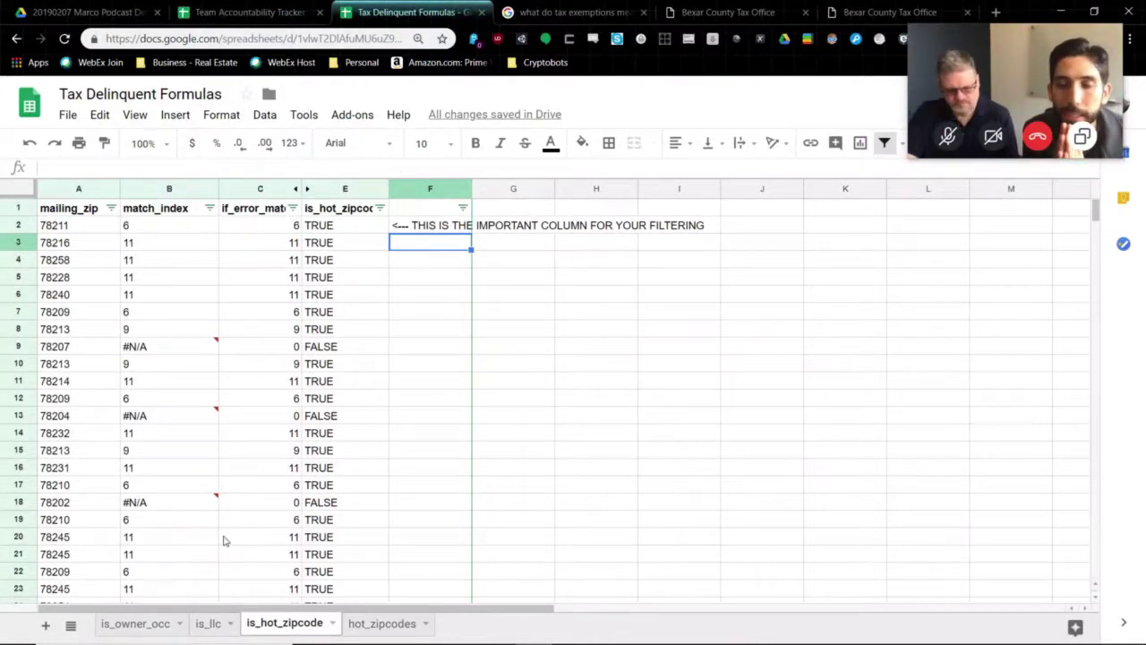
pyautogui.click(146, 631)
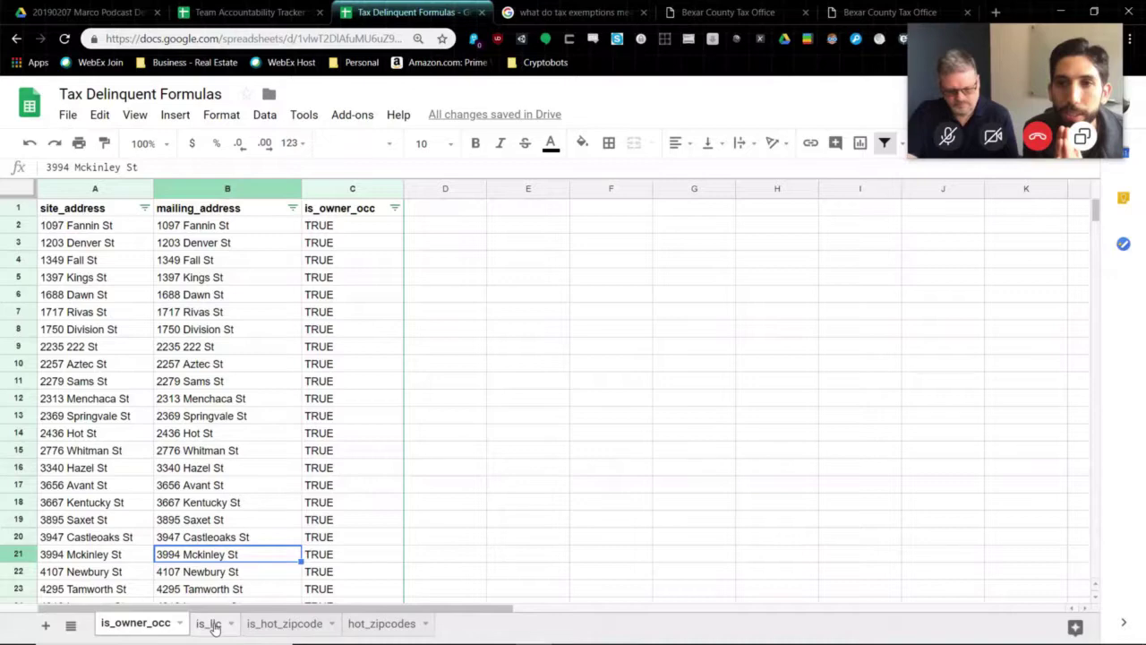
pyautogui.click(209, 624)
pyautogui.click(283, 624)
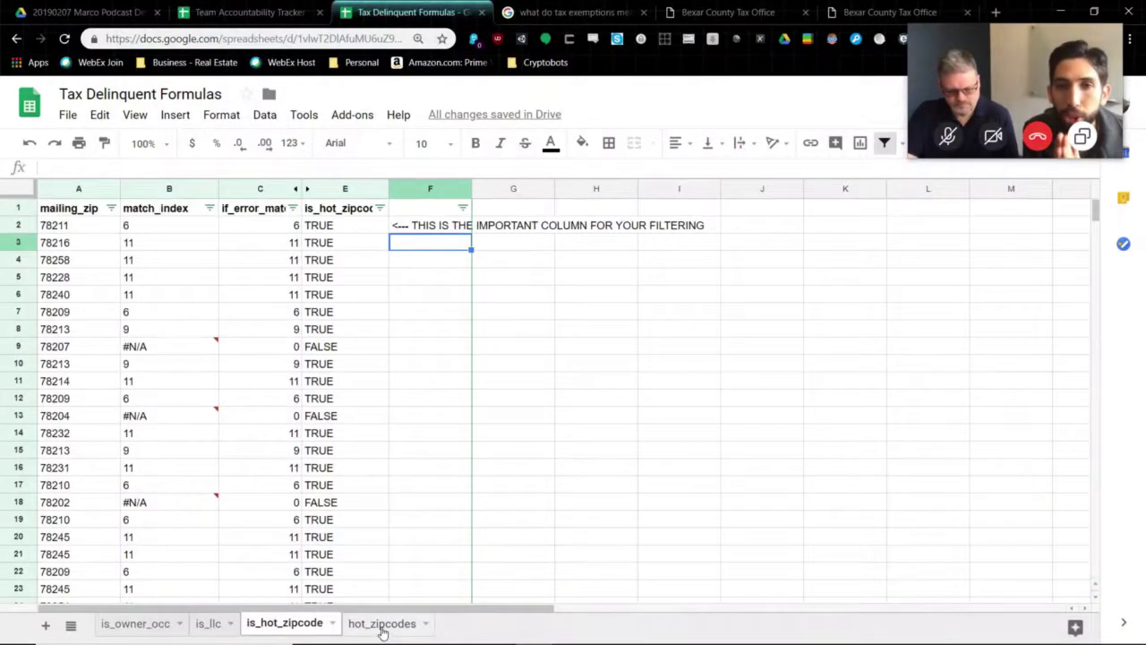
pyautogui.click(380, 625)
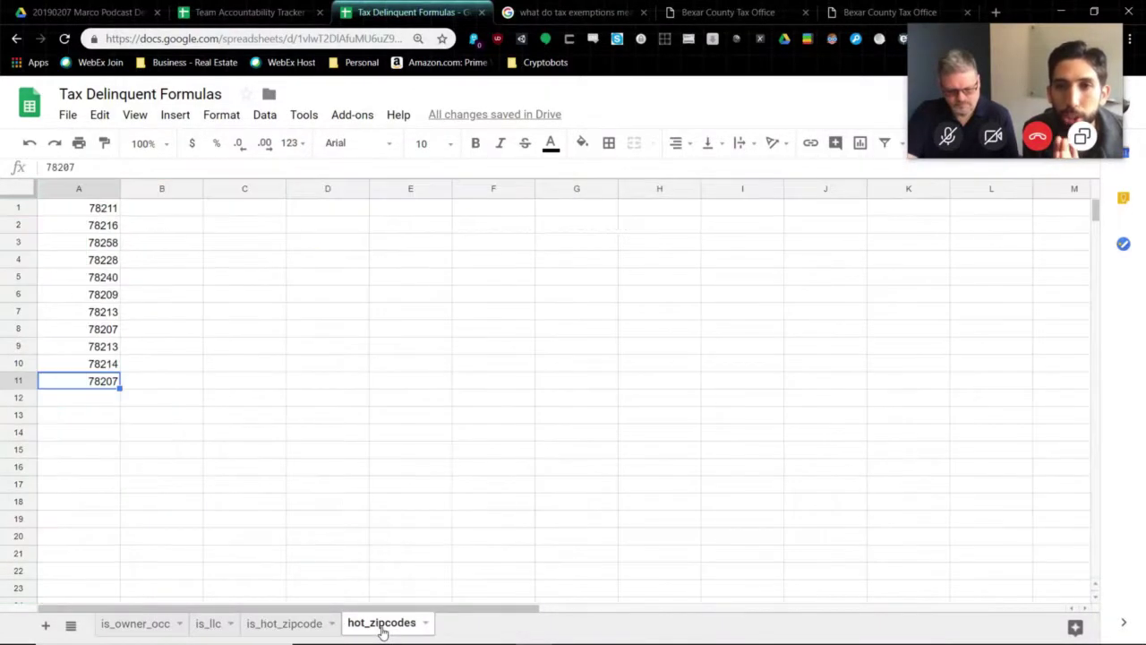
pyautogui.click(282, 624)
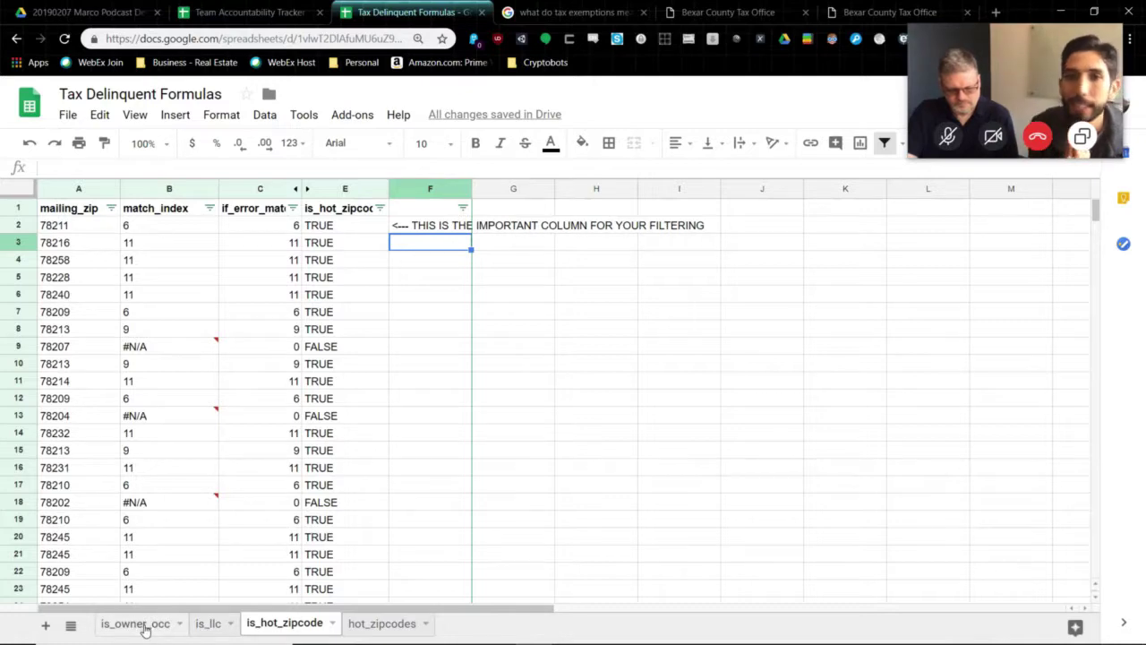
# Step: Include FALSE values in the is_llc column's filter on the is_llc sheet so that all owner records are shown
pyautogui.click(207, 624)
pyautogui.click(320, 208)
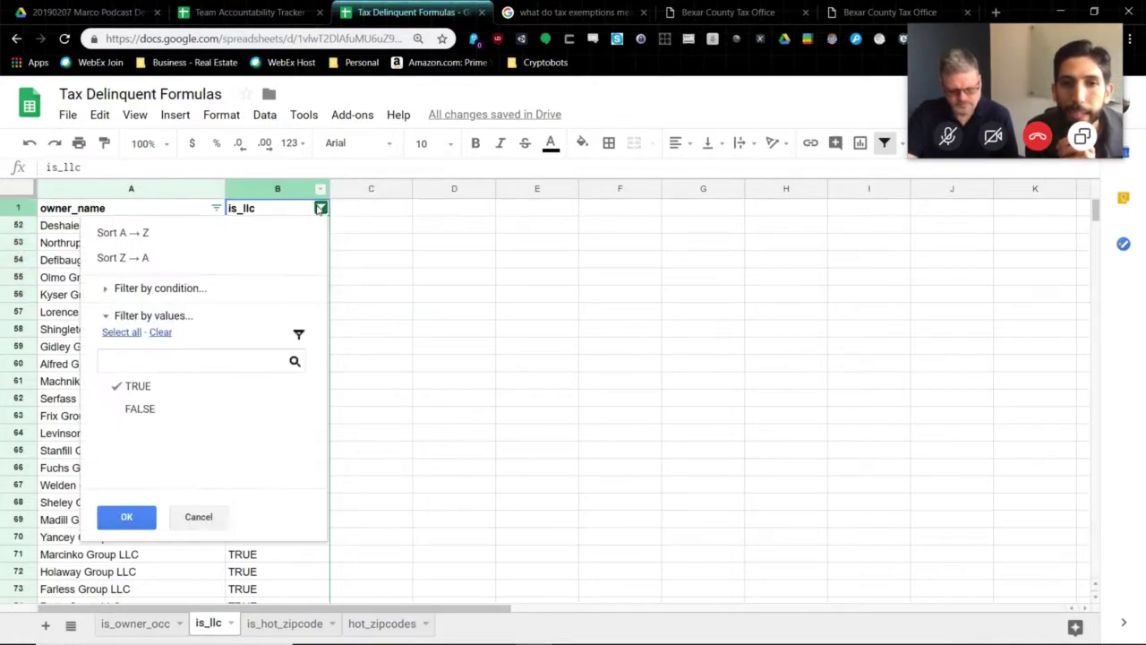
pyautogui.click(115, 409)
pyautogui.click(124, 517)
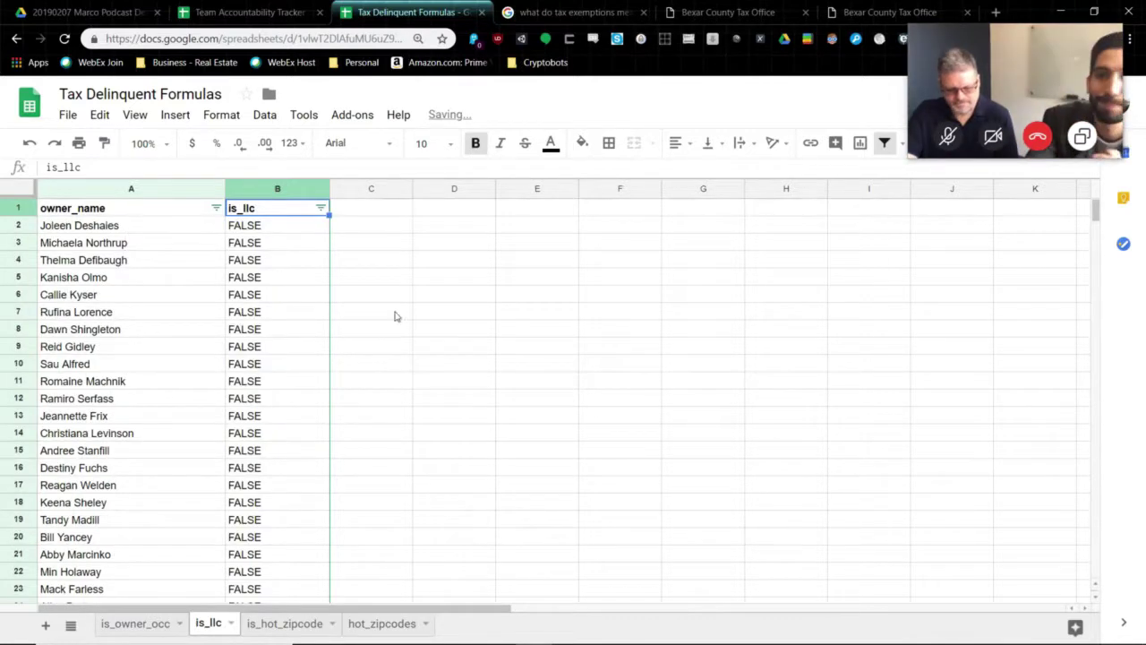
pyautogui.click(324, 208)
pyautogui.click(384, 267)
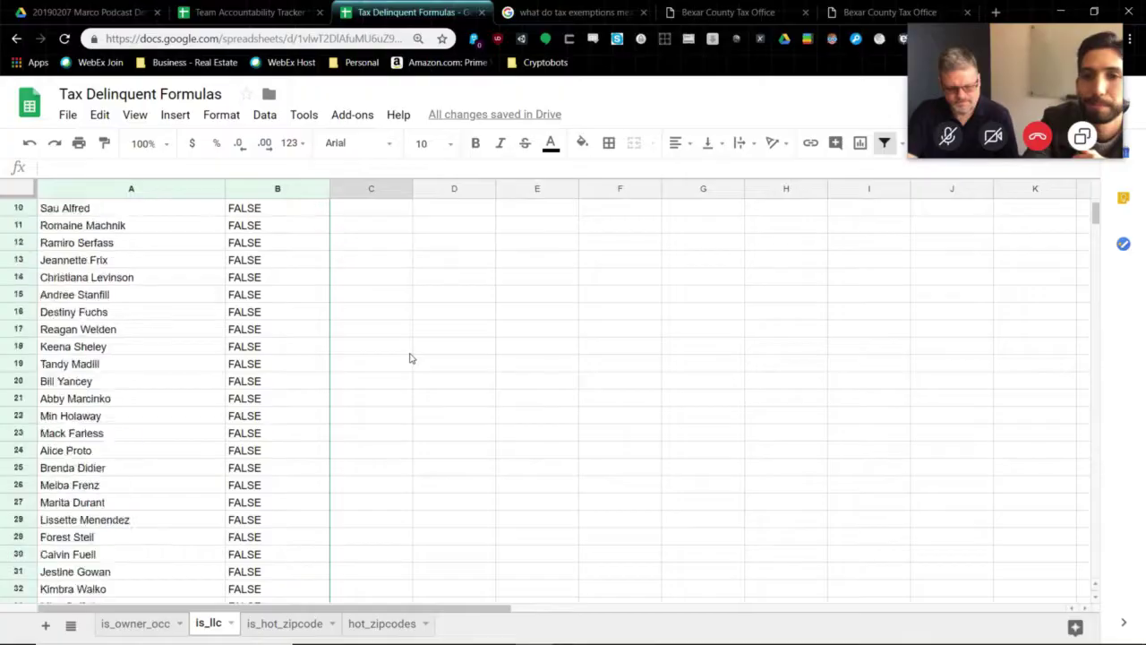